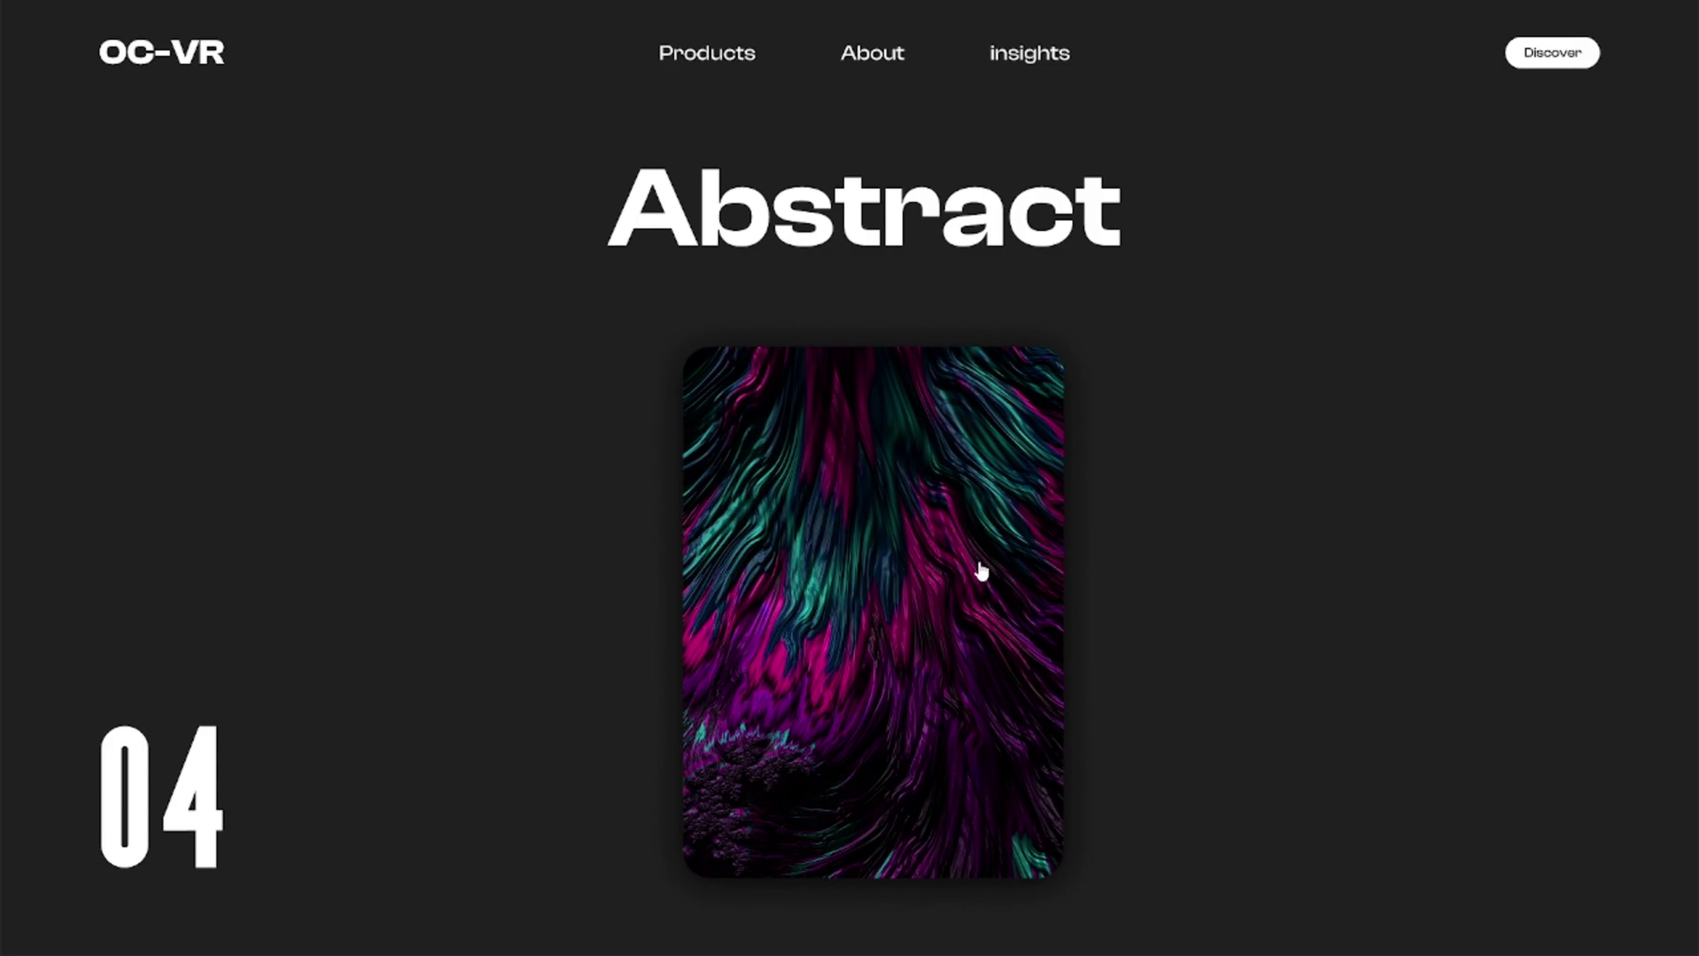
# Step: Preview the card-stack prototype by swiping cards away, opening the Violet tree detail page and returning to the stack
pyautogui.click(978, 570)
pyautogui.moveTo(932, 635); pyautogui.dragTo(1070, 453)
pyautogui.moveTo(974, 550); pyautogui.dragTo(1066, 433)
pyautogui.moveTo(974, 540); pyautogui.dragTo(1106, 386)
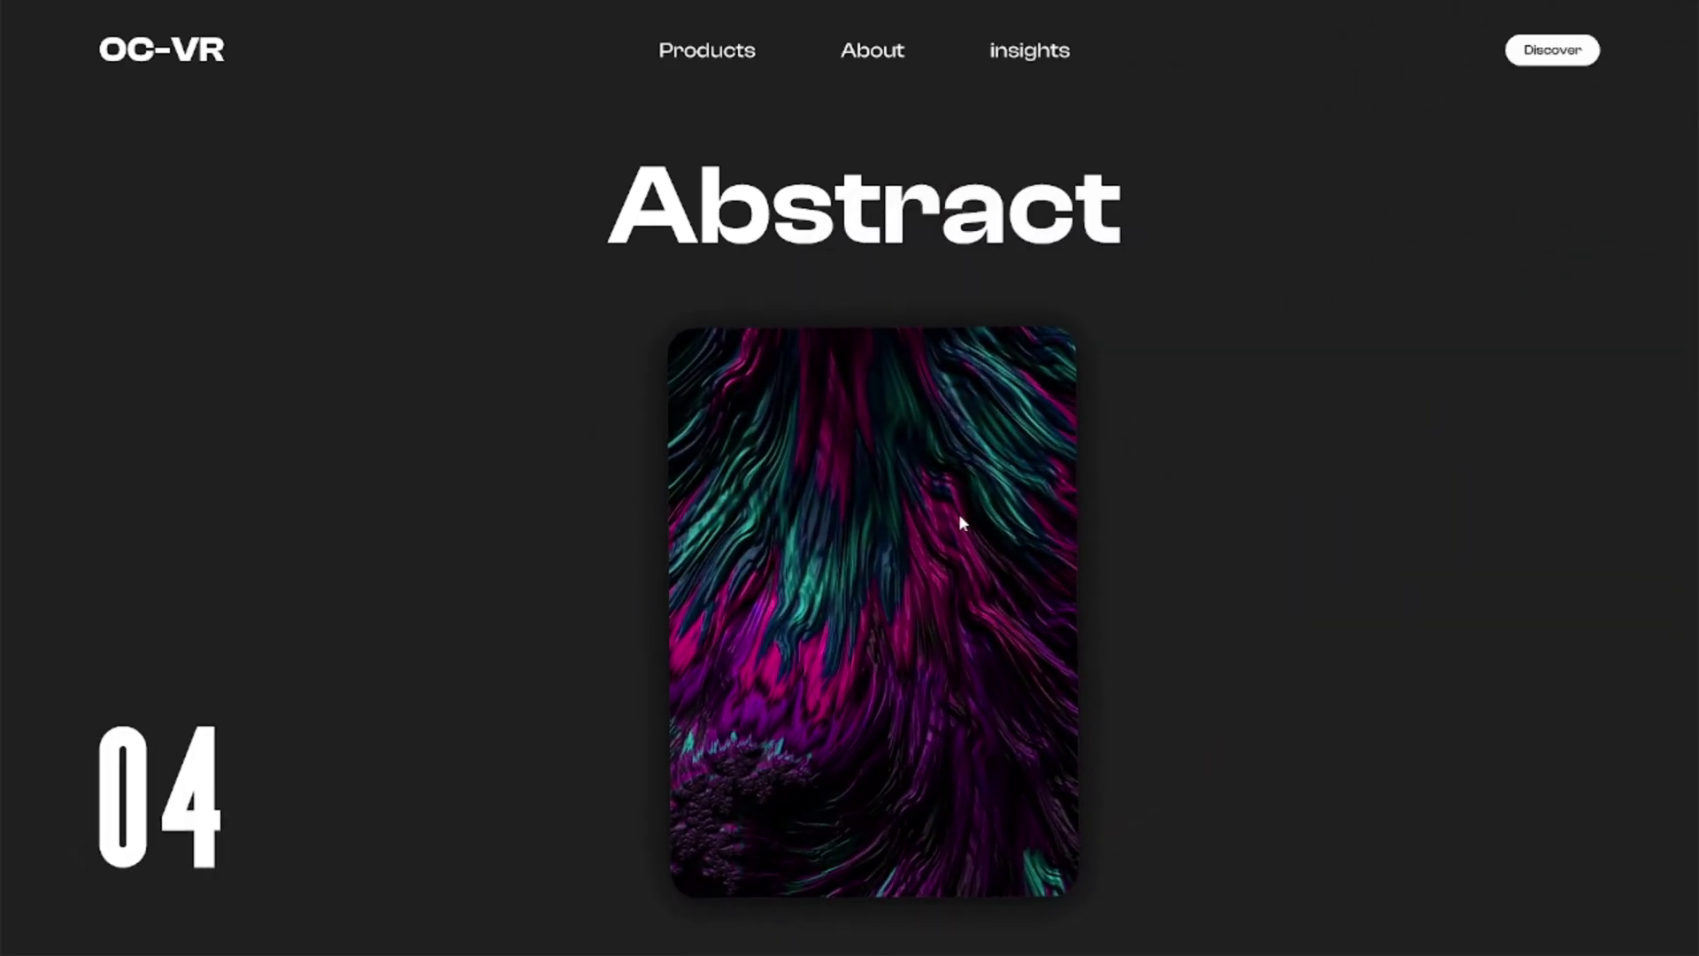
pyautogui.click(960, 522)
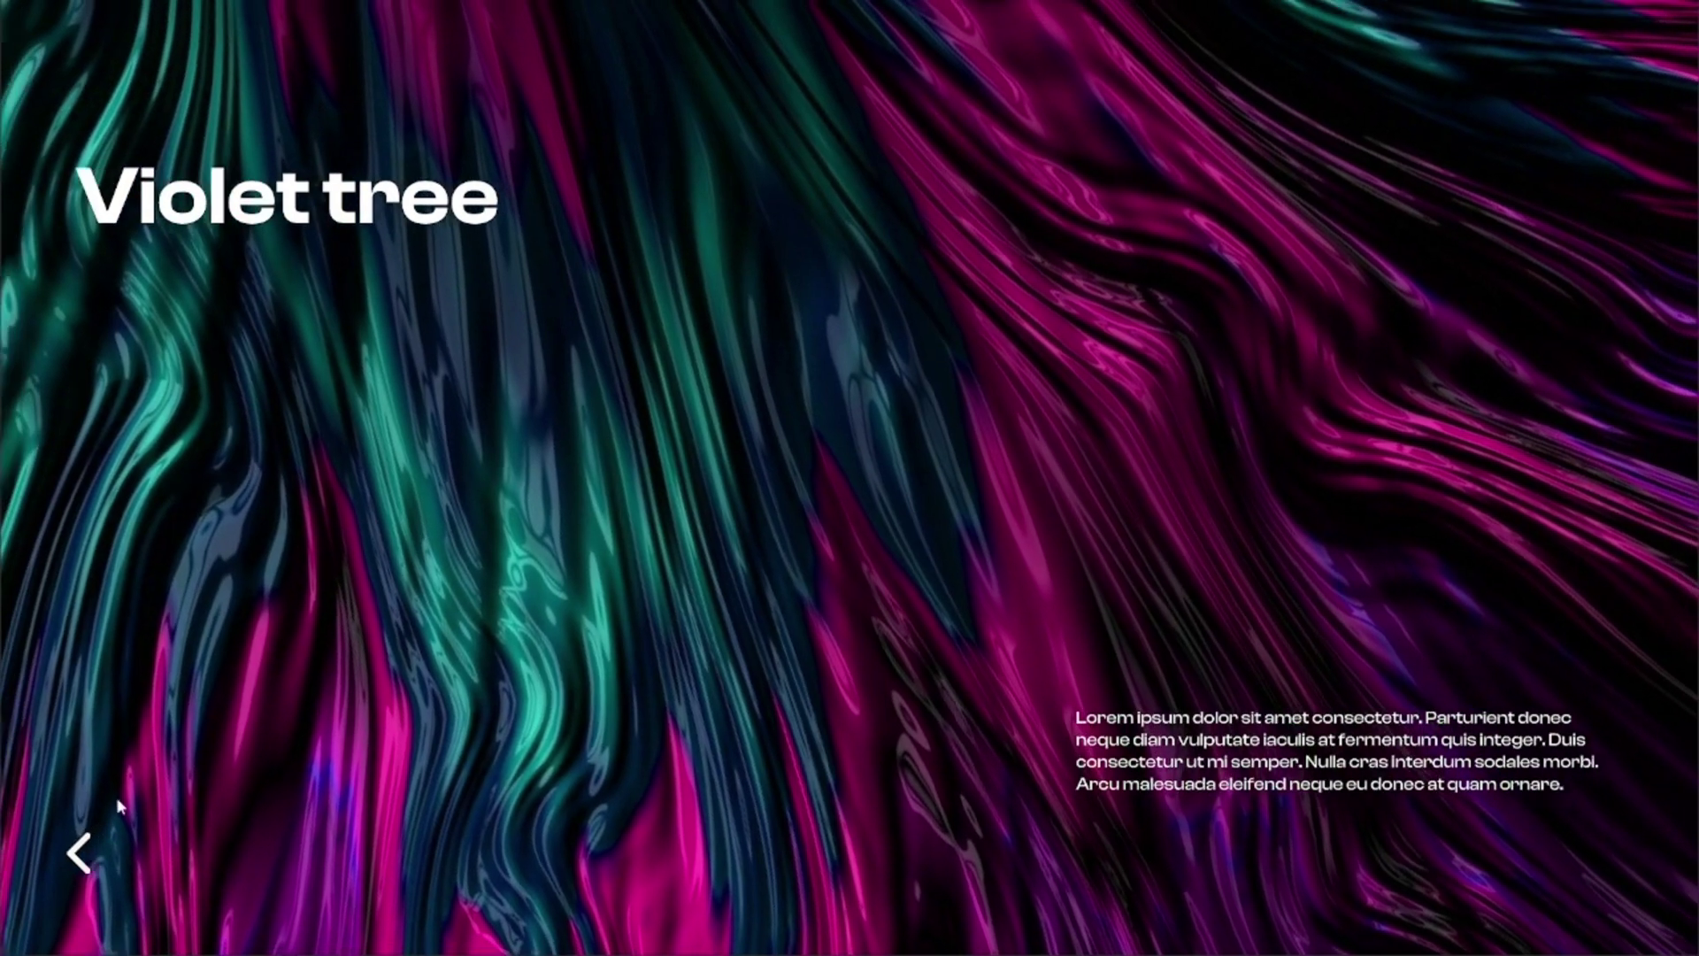
pyautogui.click(80, 851)
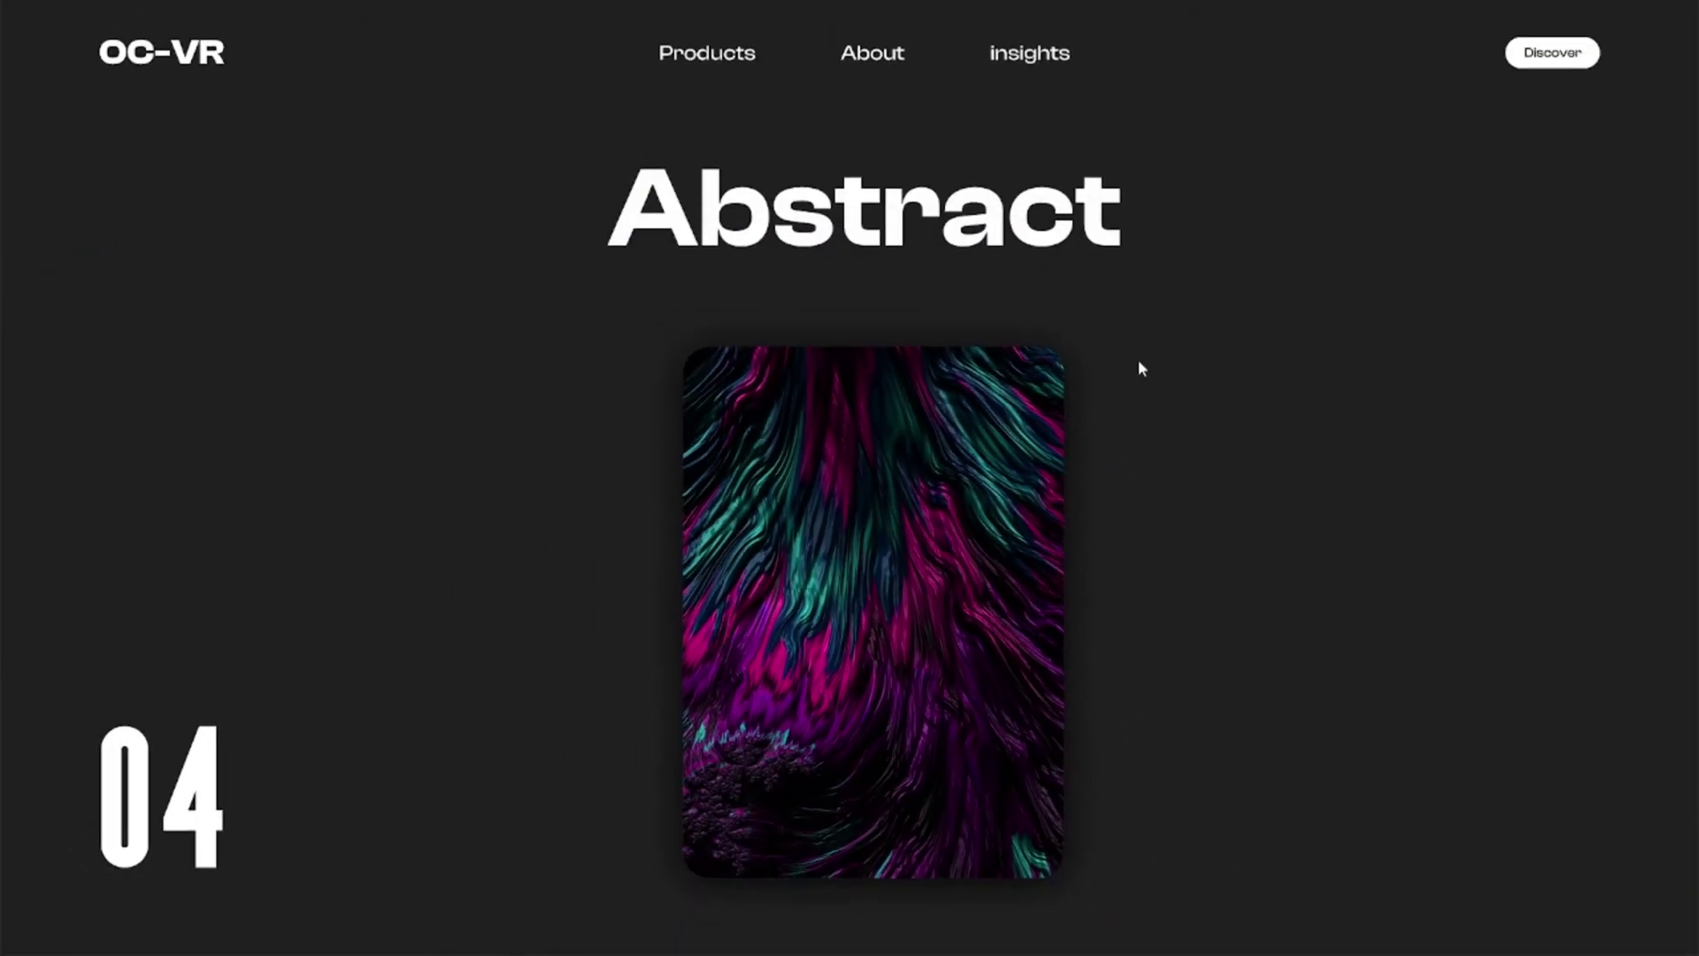
# Step: Swipe further through the prototype's card stack, open the Red Gate detail page and go back
pyautogui.moveTo(995, 522); pyautogui.dragTo(1032, 475)
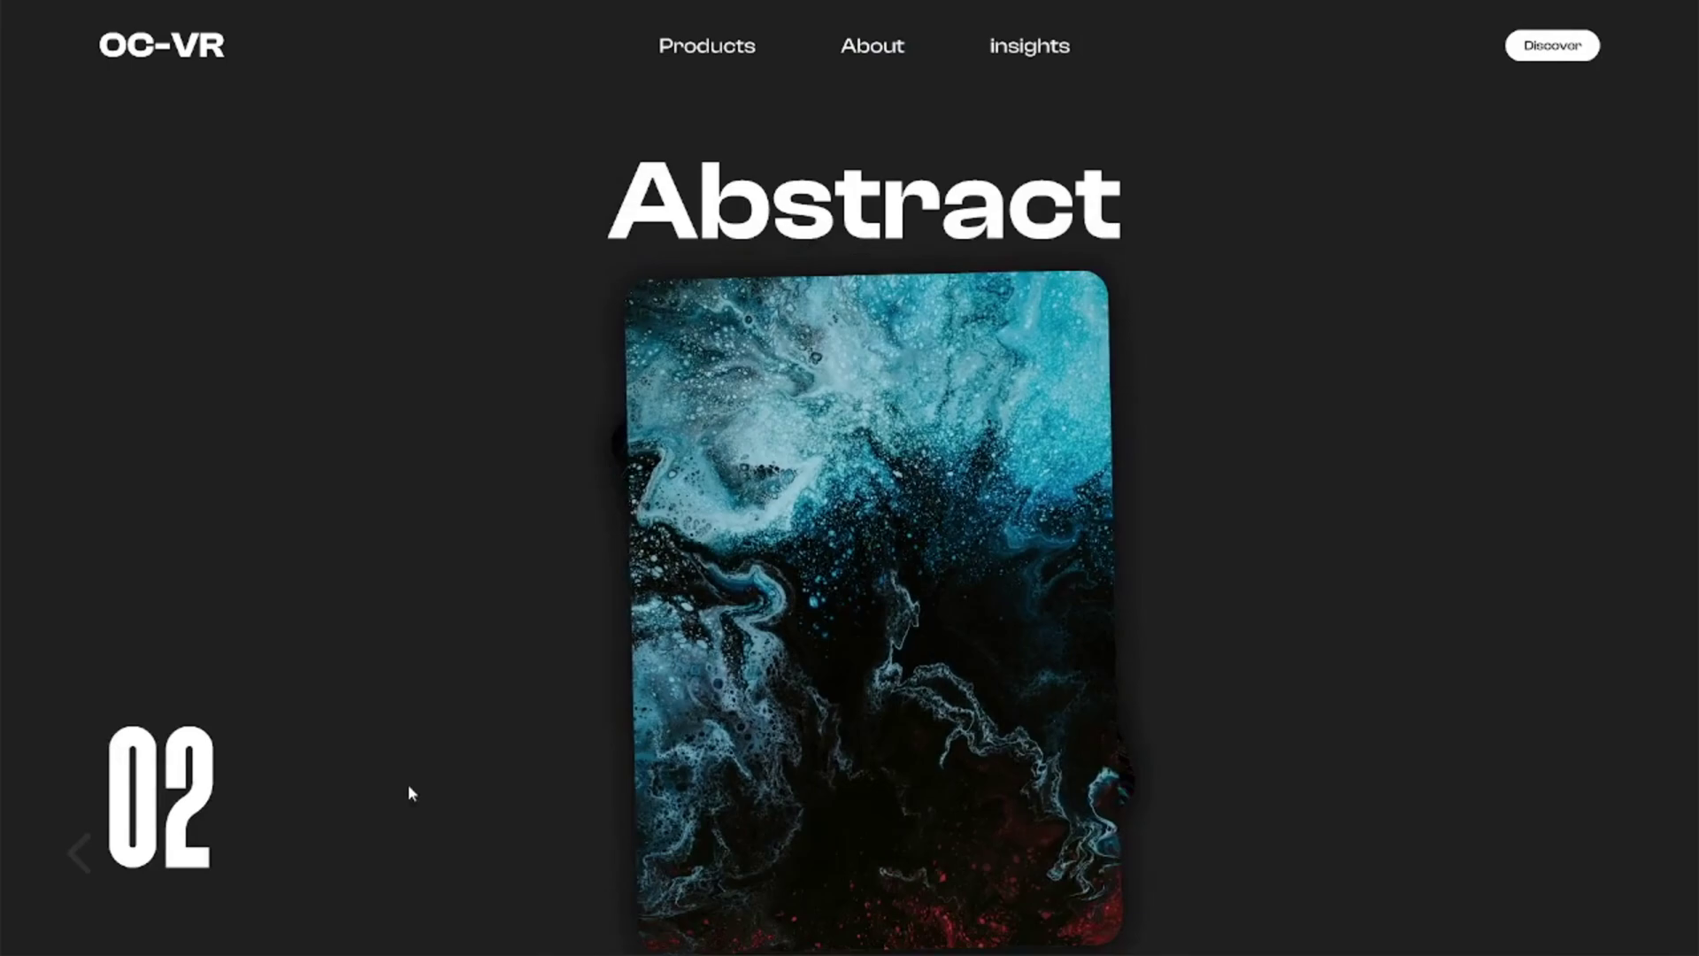
pyautogui.moveTo(672, 735); pyautogui.dragTo(986, 553)
pyautogui.click(931, 613)
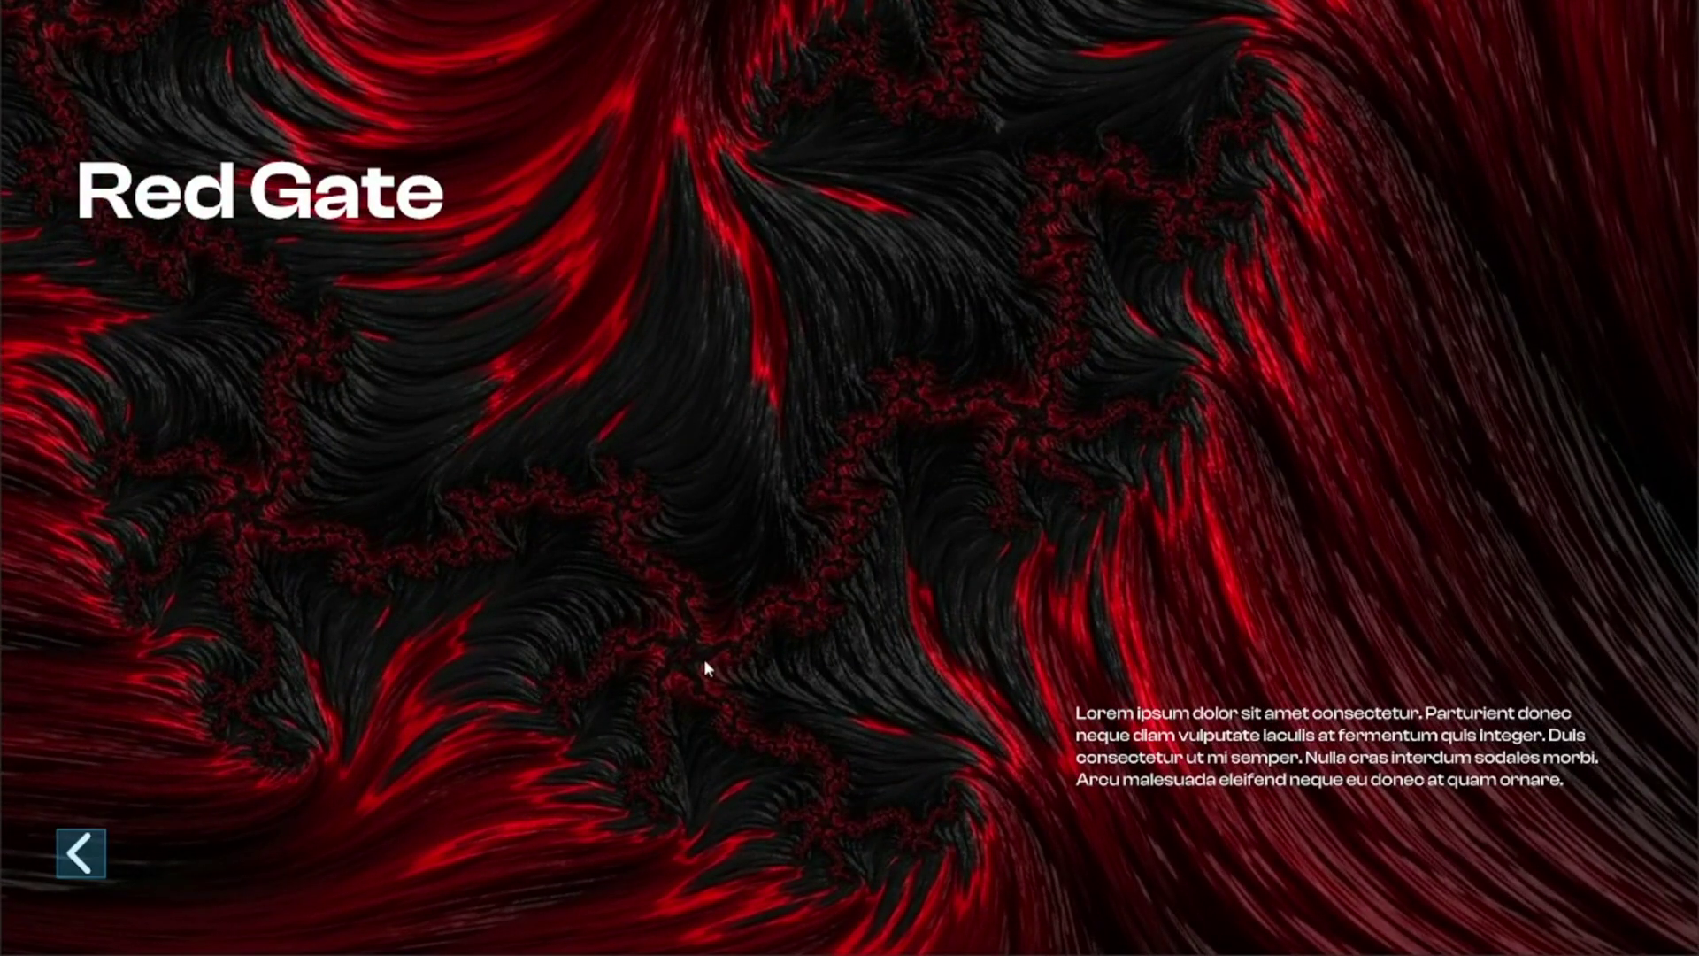
pyautogui.click(60, 869)
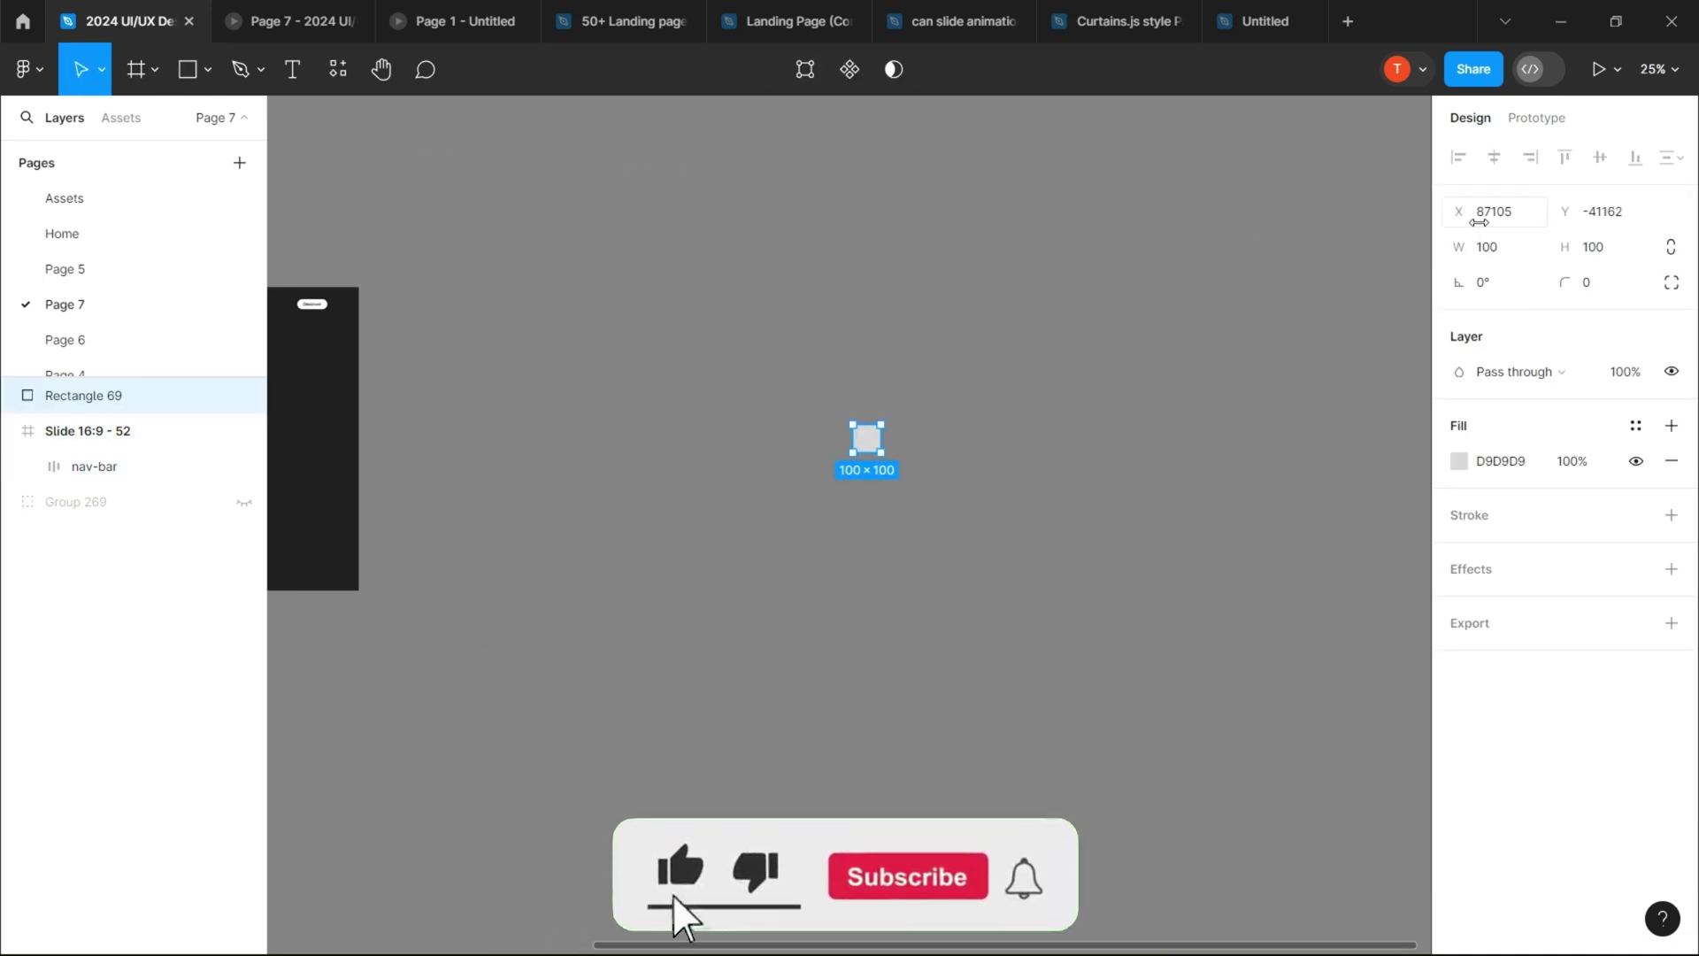
# Step: Resize the new grey square to 430 × 600 and round its corners to a radius of 30
pyautogui.click(1611, 241)
pyautogui.write('600')
pyautogui.click(1605, 285)
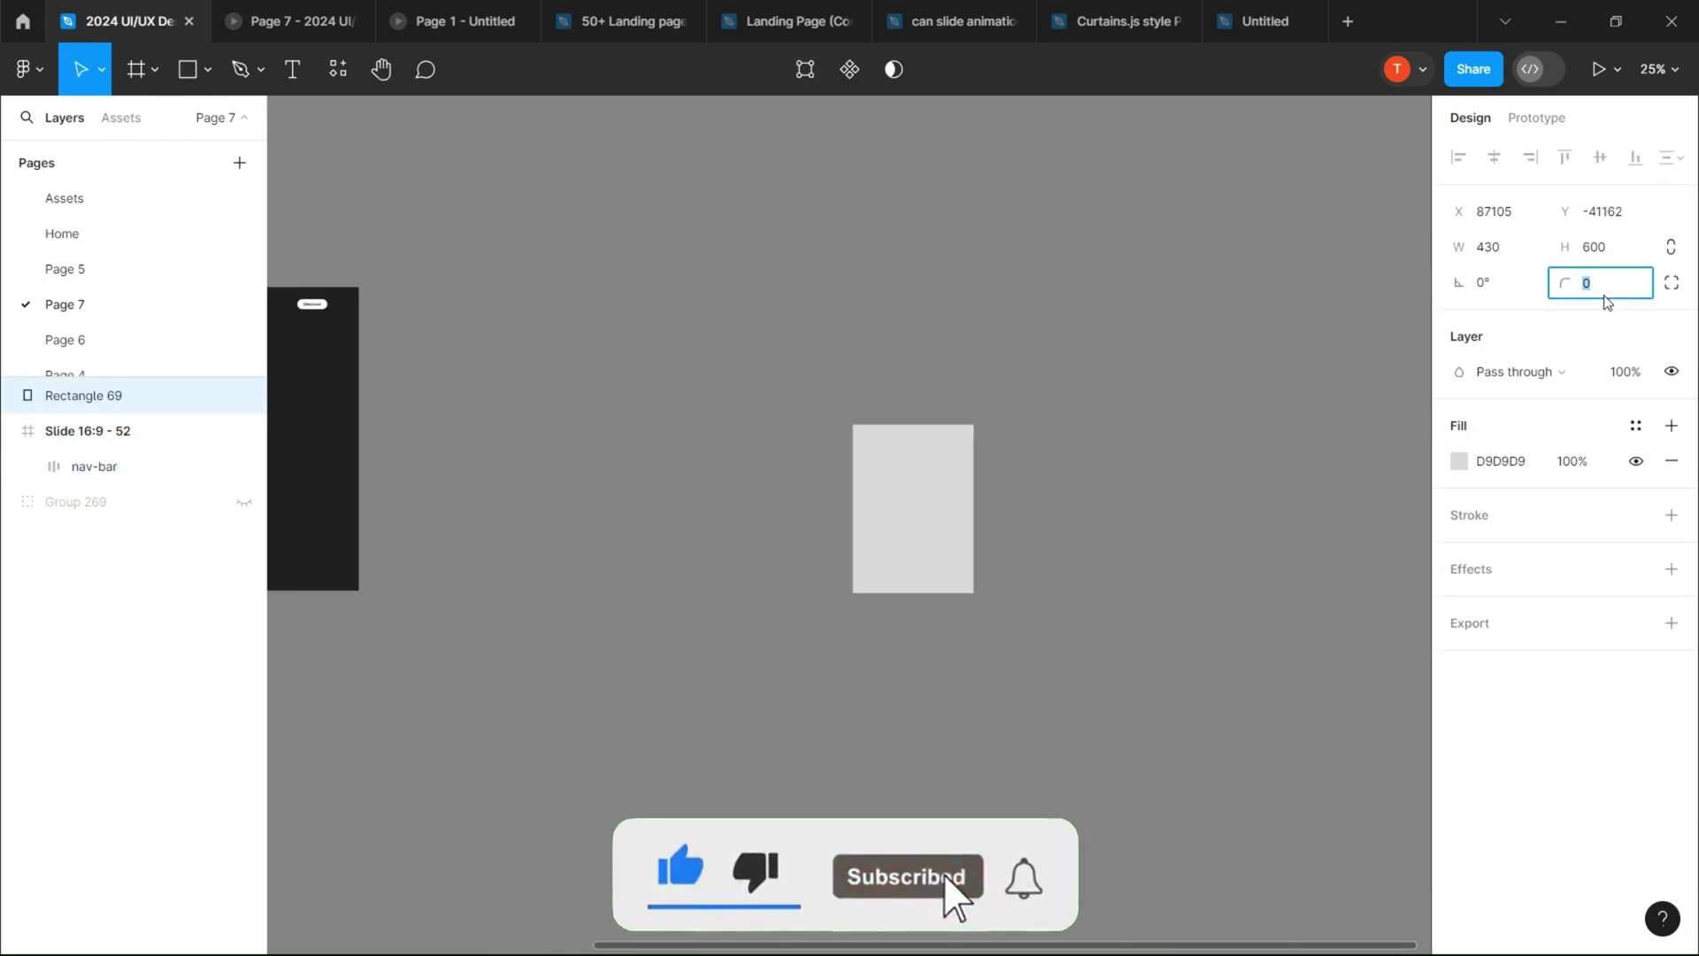
pyautogui.scroll(3, 971, 592)
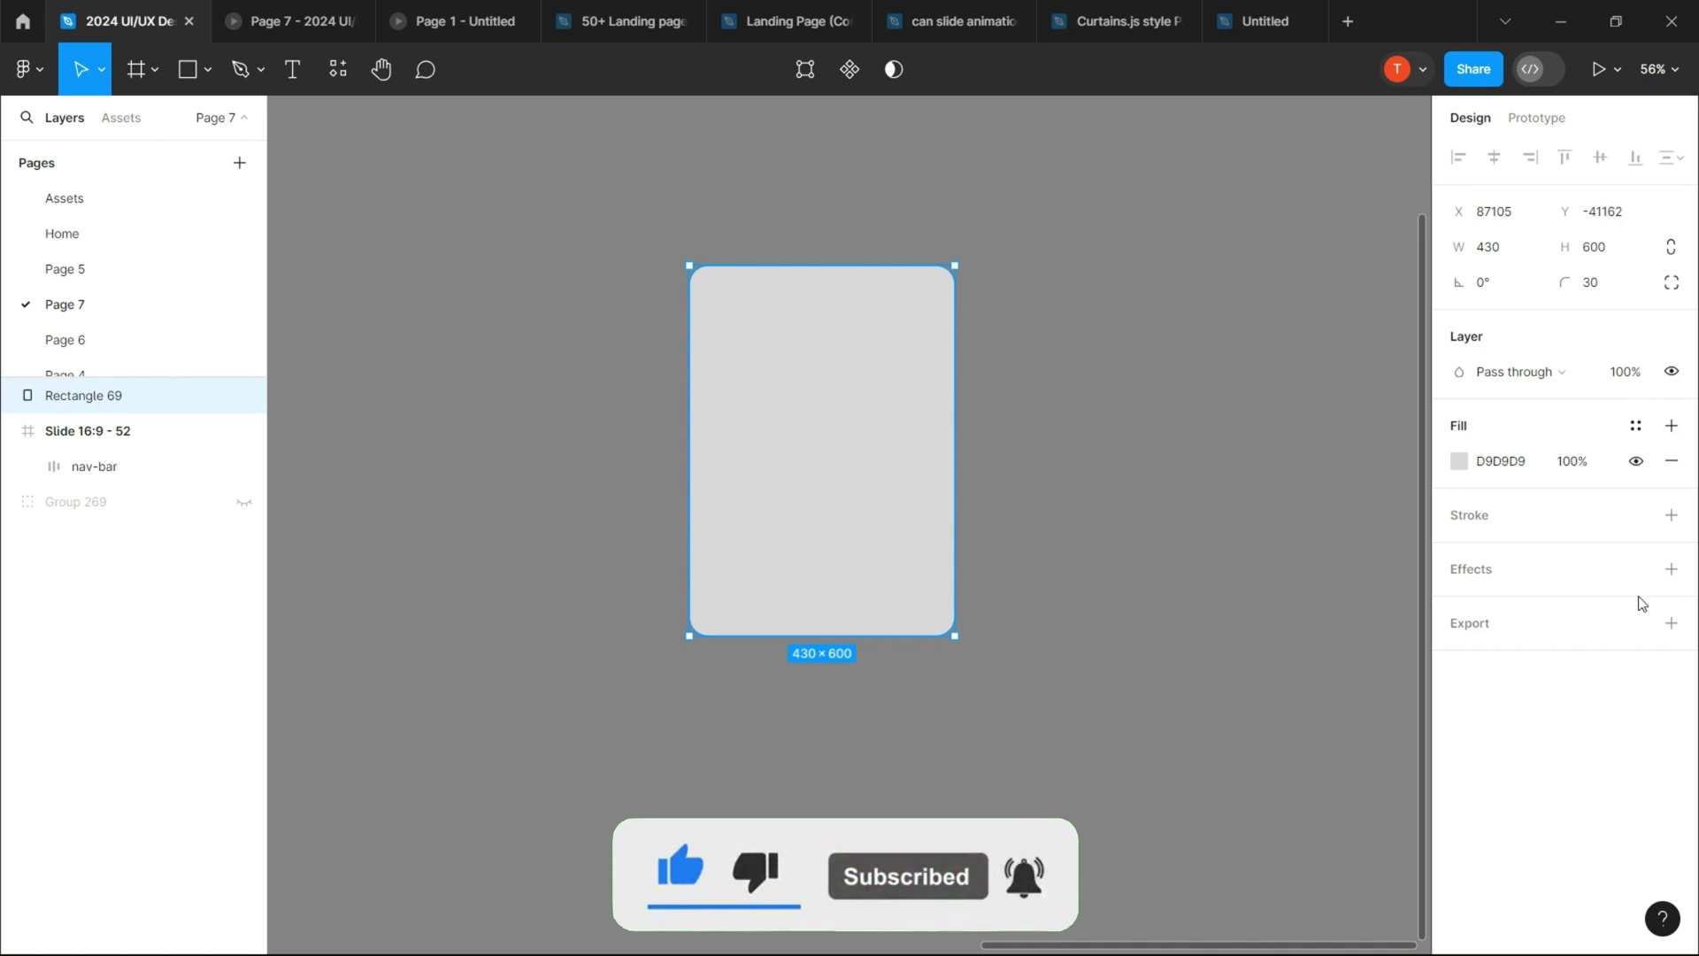
# Step: Add a black drop shadow to the card with a blur of 50 and 85% opacity
pyautogui.click(1671, 569)
pyautogui.click(1458, 604)
pyautogui.click(1313, 662)
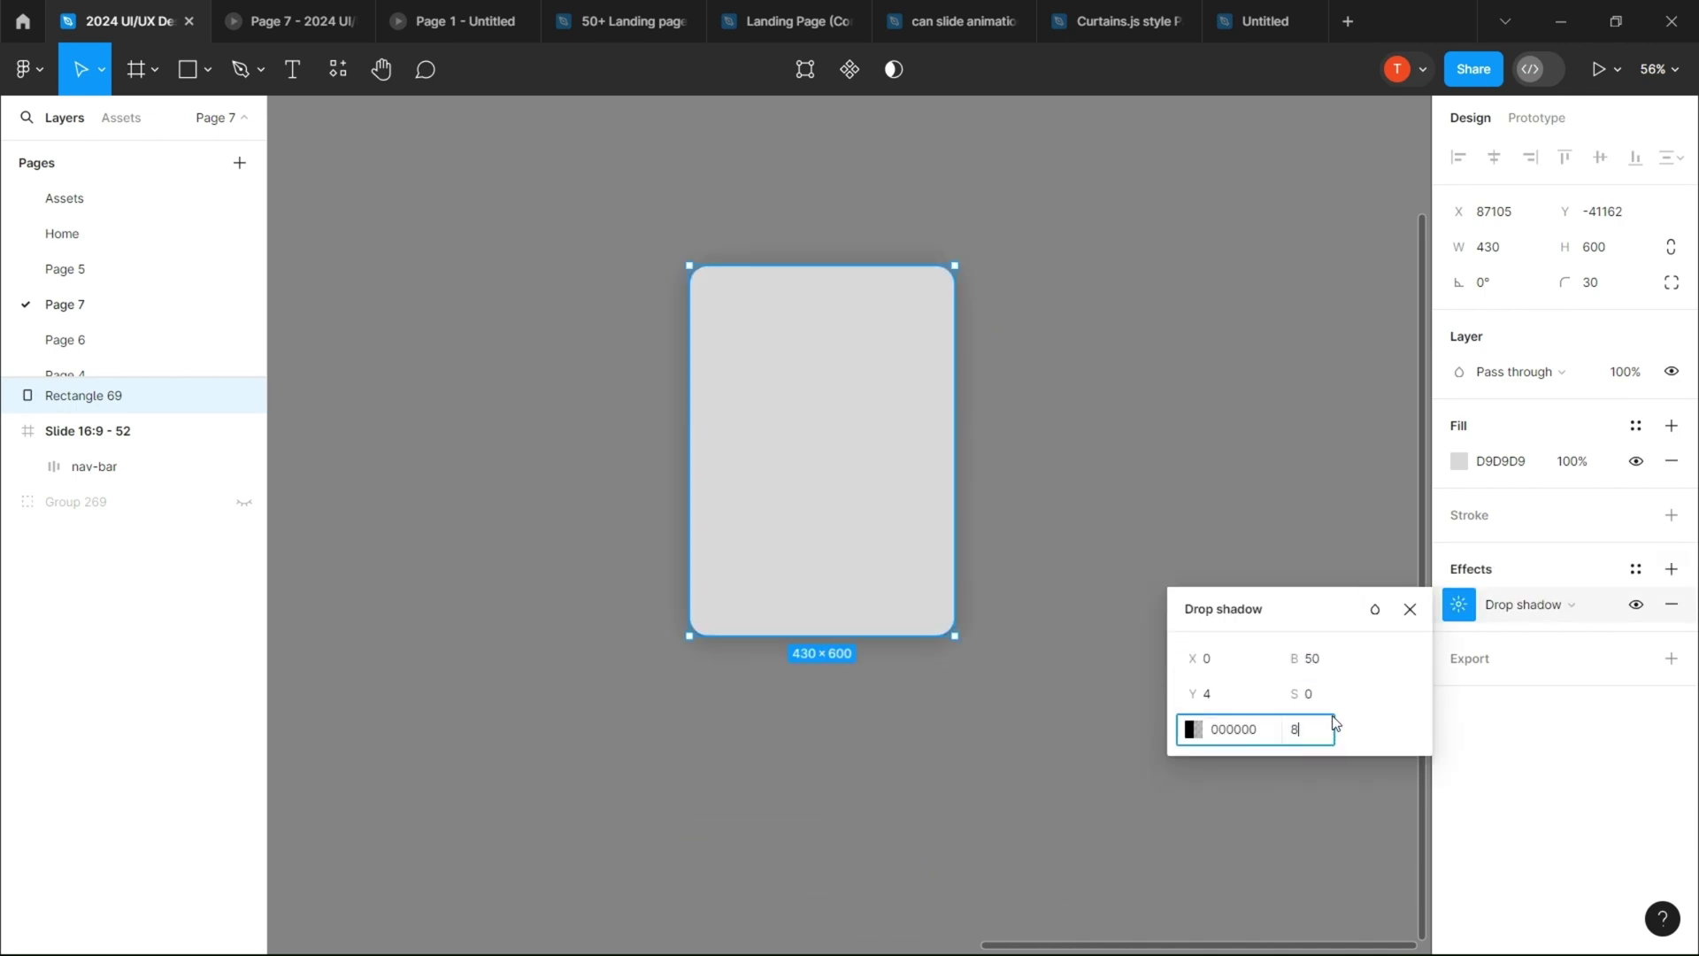
pyautogui.click(1244, 501)
# Step: Set the blur of the card's drop shadow to 45
pyautogui.scroll(-3, 1230, 506)
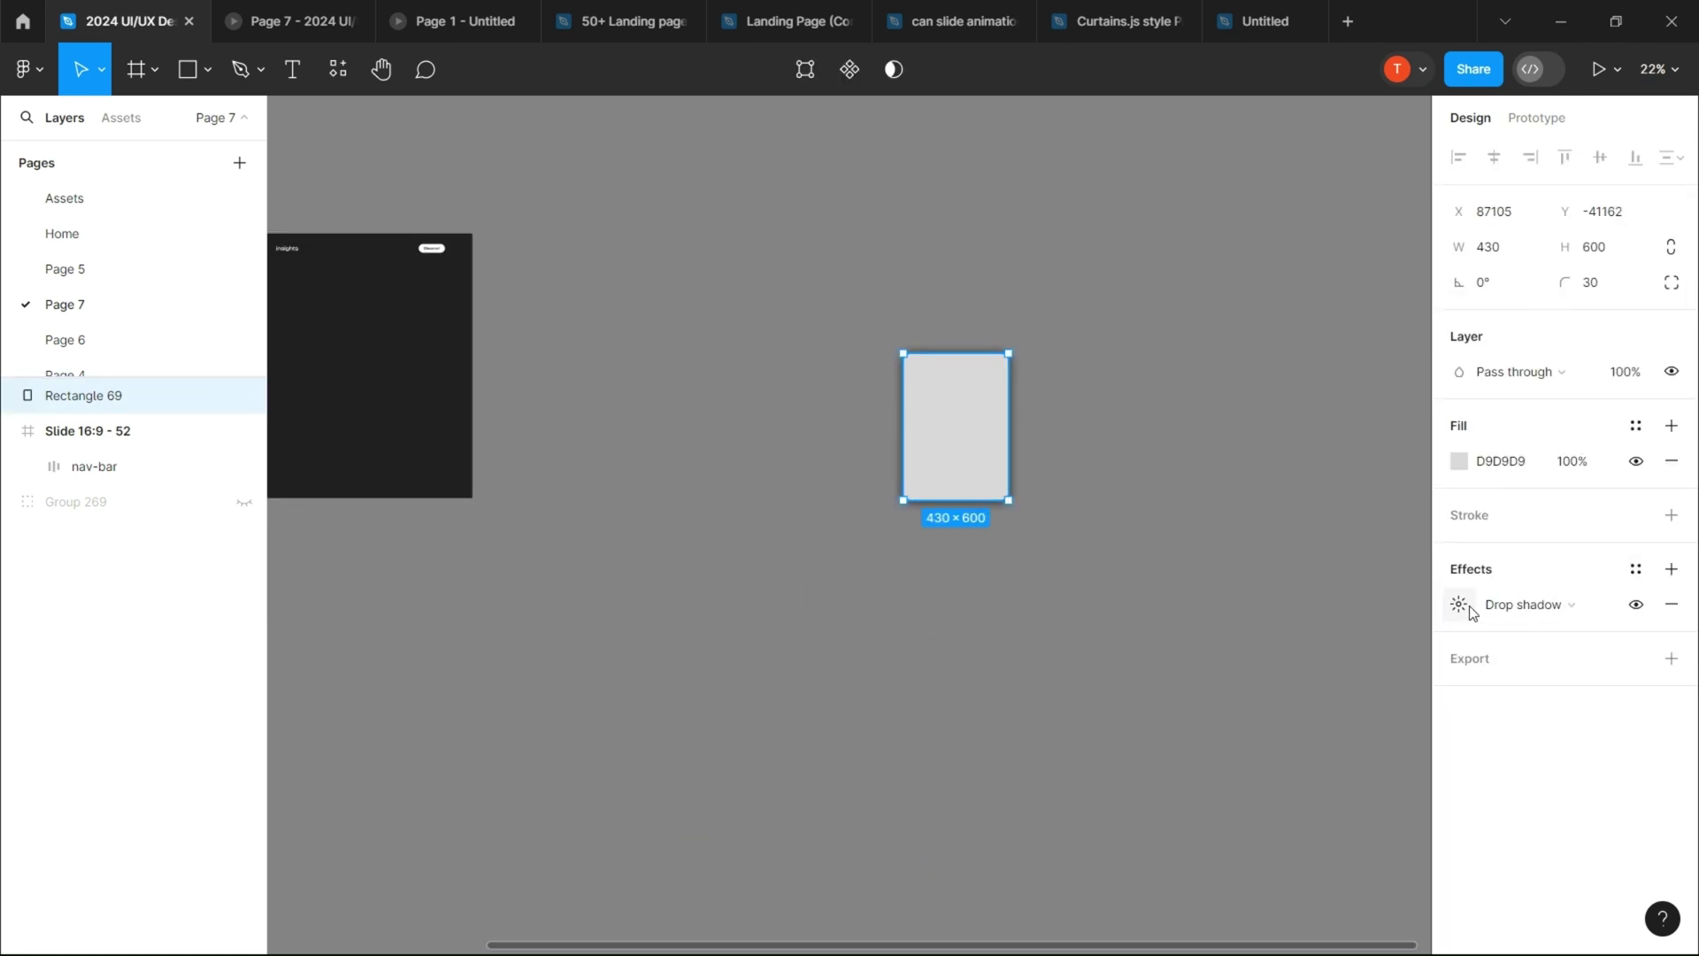
pyautogui.click(1458, 605)
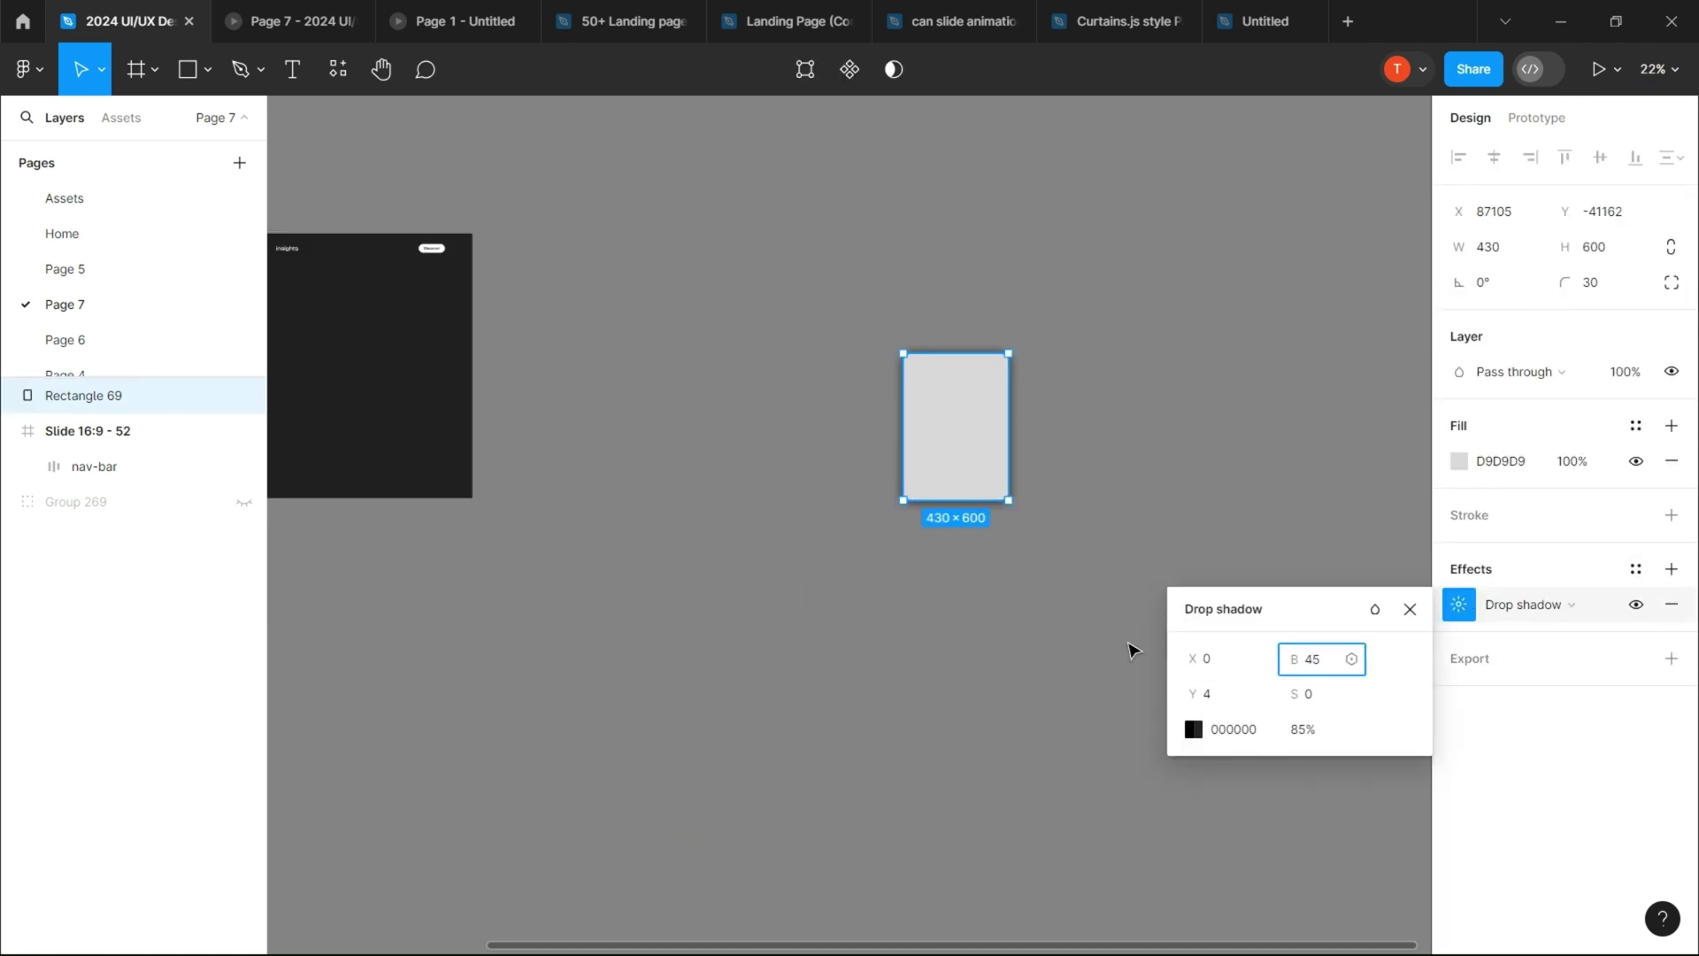
pyautogui.click(1130, 650)
pyautogui.scroll(3, 1021, 395)
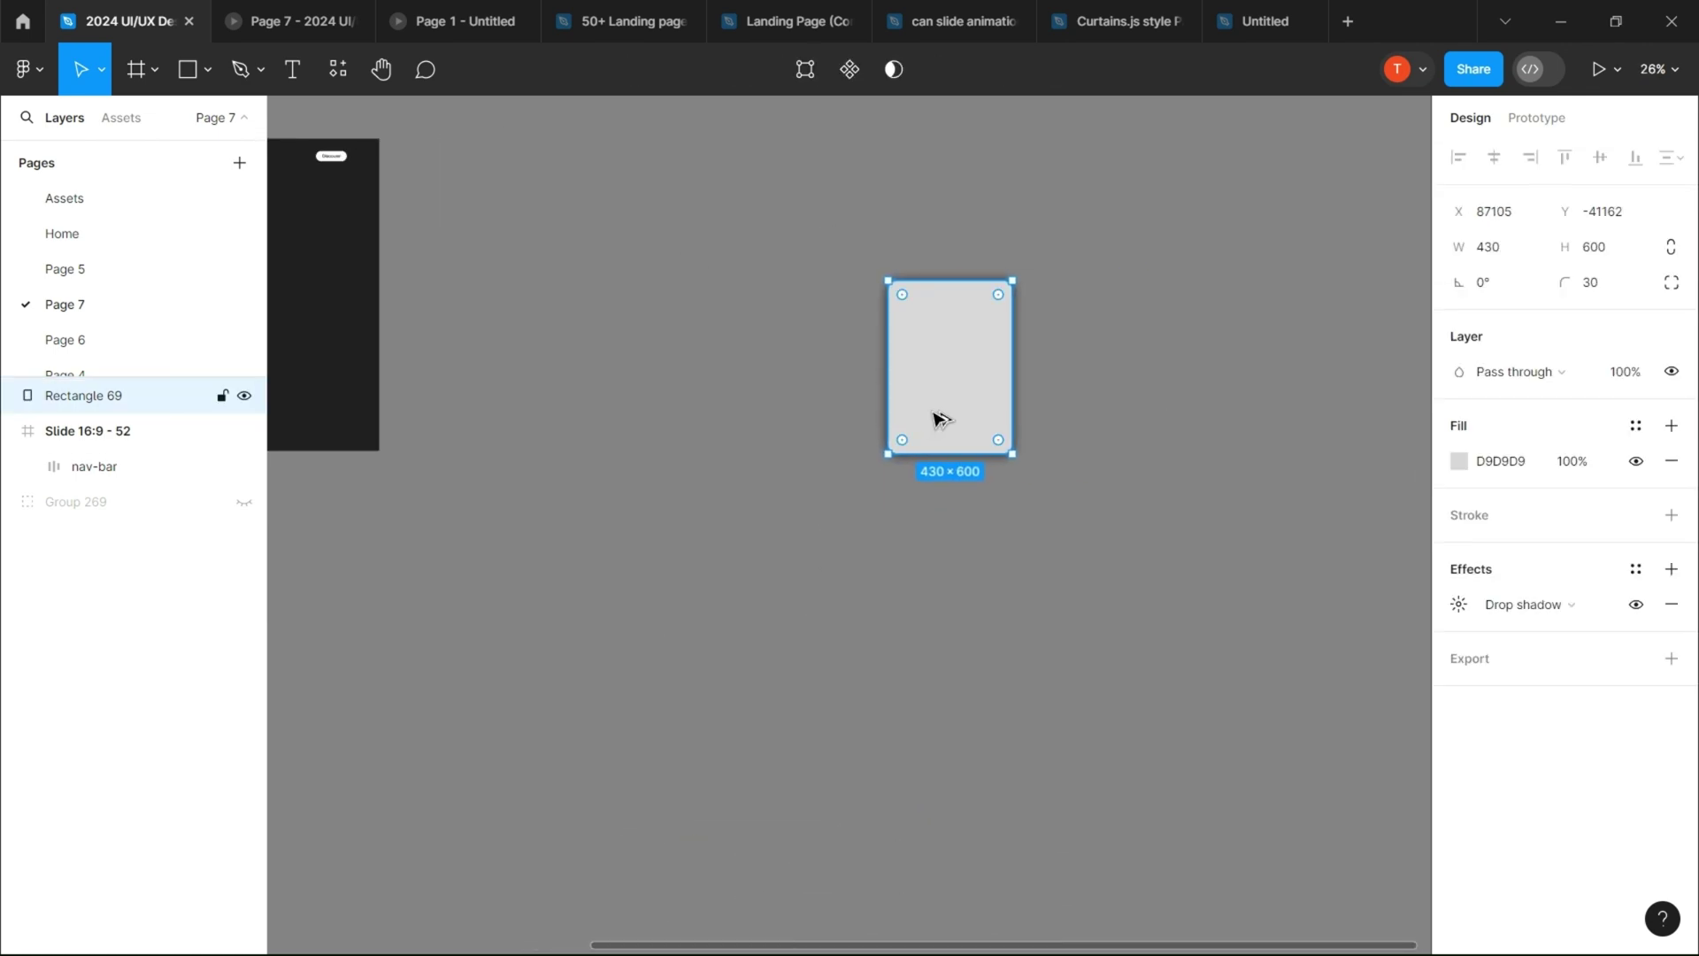
# Step: Duplicate the rounded card three times and space the copies into a horizontal row of four cards
pyautogui.moveTo(938, 416); pyautogui.dragTo(1235, 418)
pyautogui.moveTo(1082, 411); pyautogui.dragTo(797, 409)
pyautogui.moveTo(1080, 377); pyautogui.dragTo(1098, 378)
pyautogui.moveTo(920, 383); pyautogui.dragTo(911, 382)
# Step: Run the Lorem Ipsum image plugin on the leftmost card and search it for abstract images
pyautogui.click(796, 382)
pyautogui.click(29, 69)
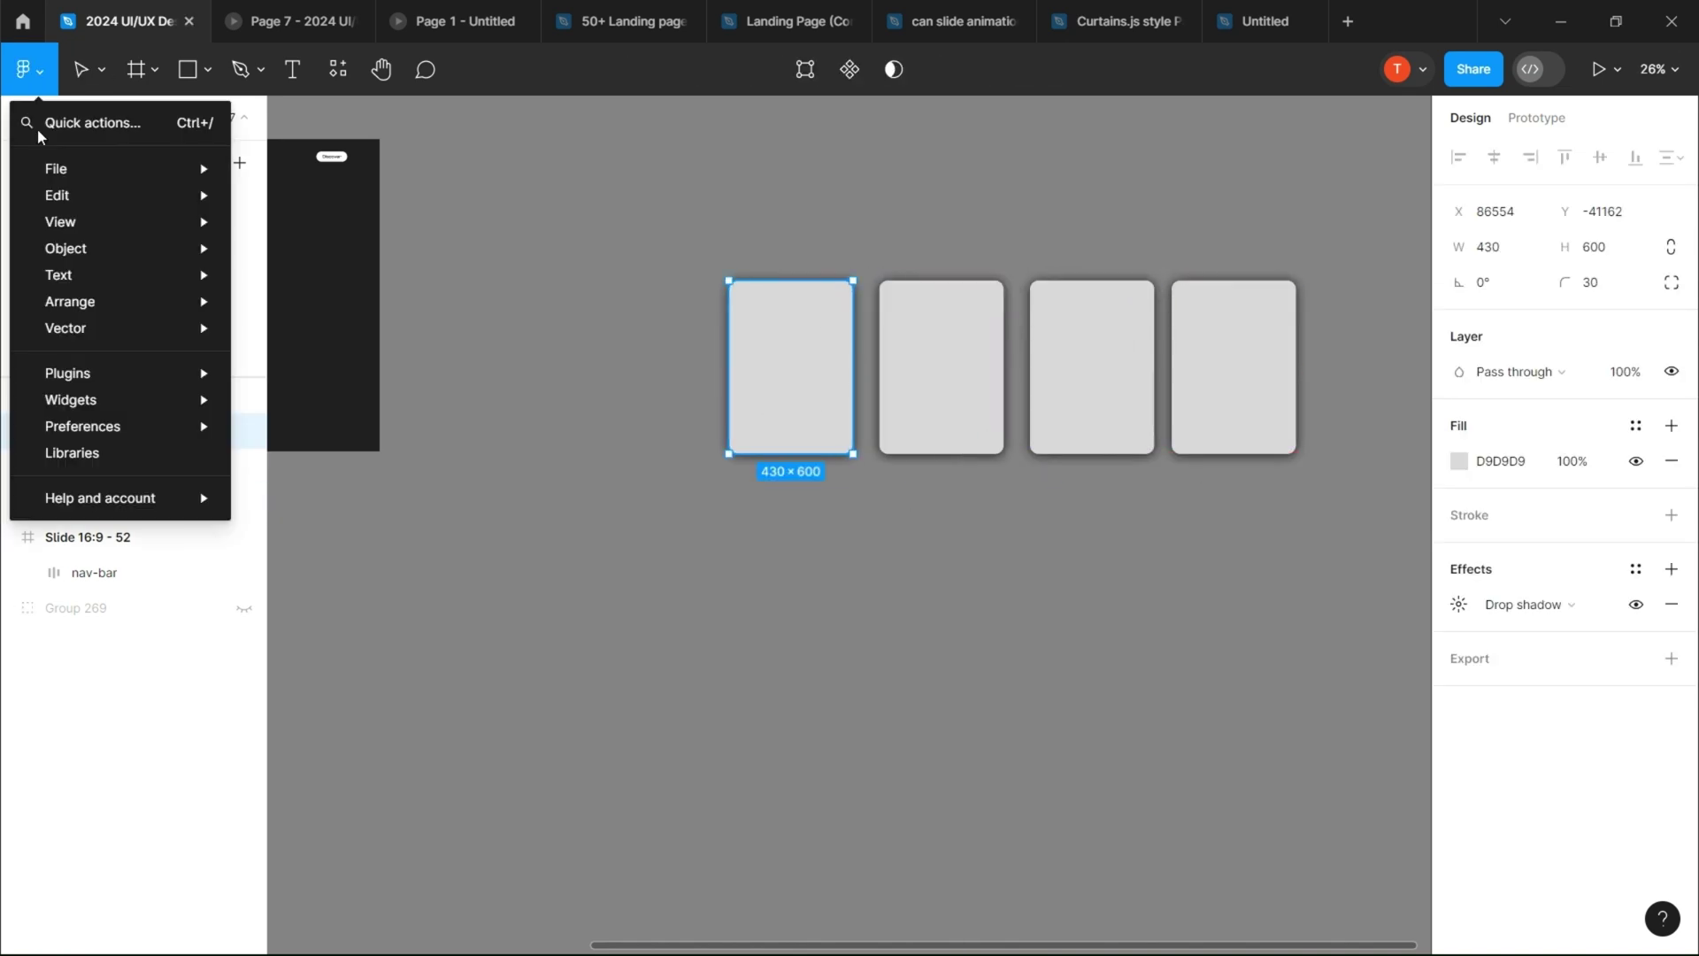
pyautogui.moveTo(195, 374)
pyautogui.click(305, 400)
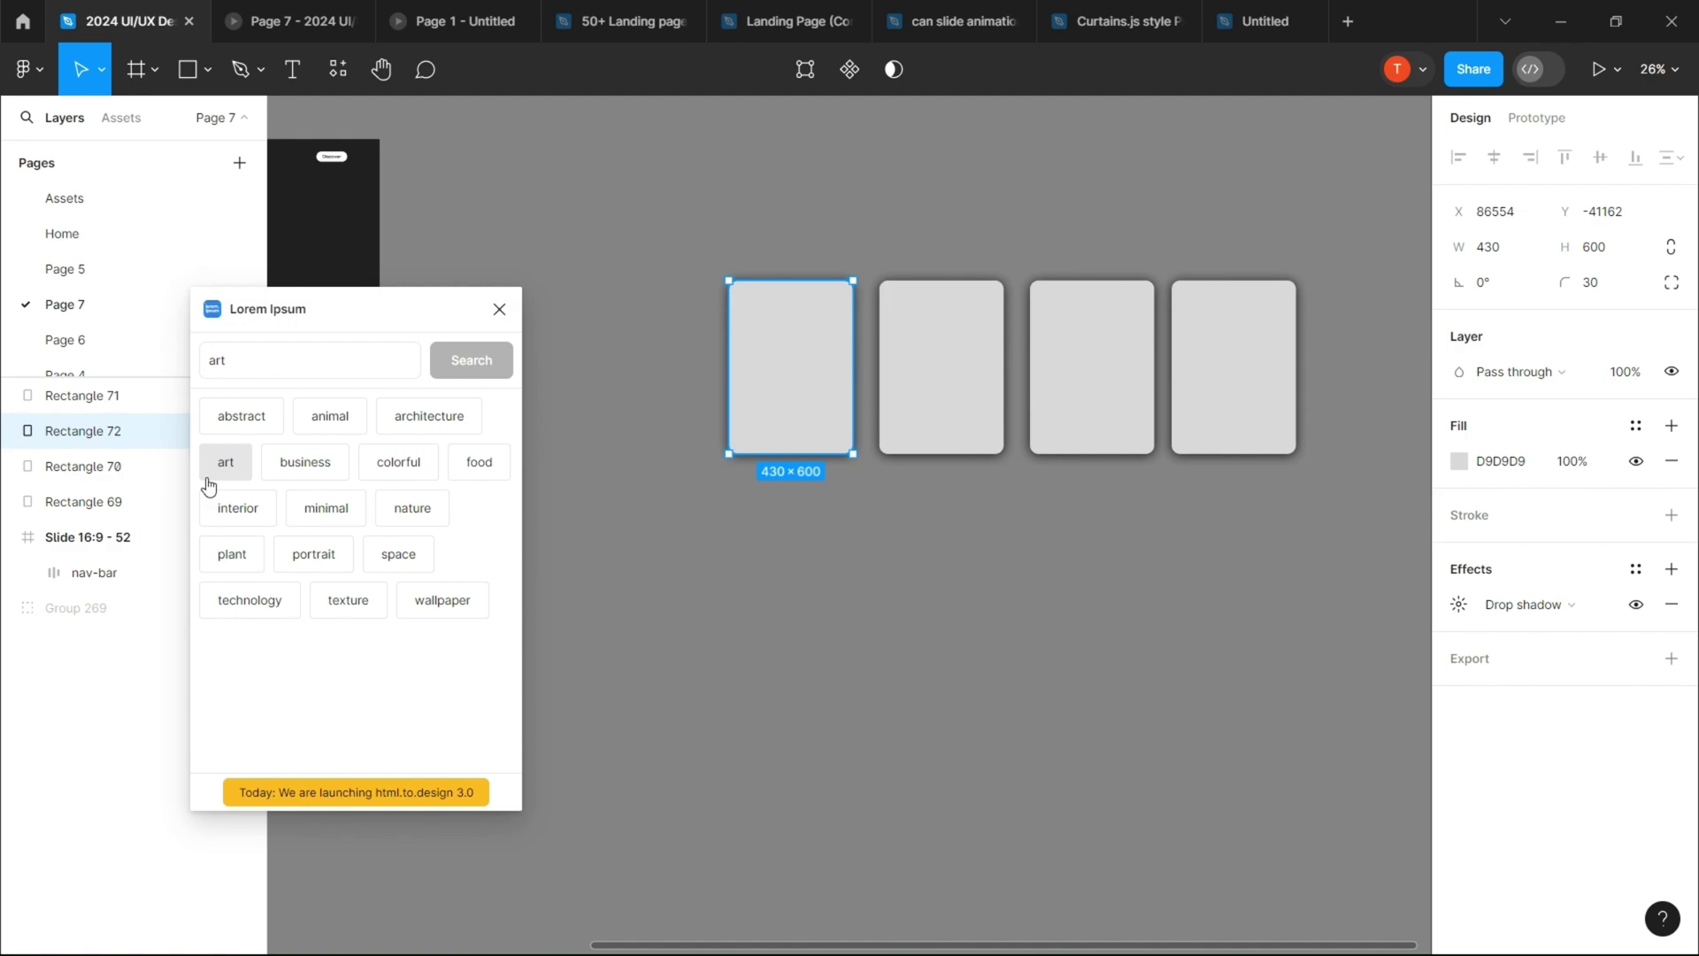
pyautogui.click(209, 478)
pyautogui.click(362, 376)
pyautogui.click(241, 415)
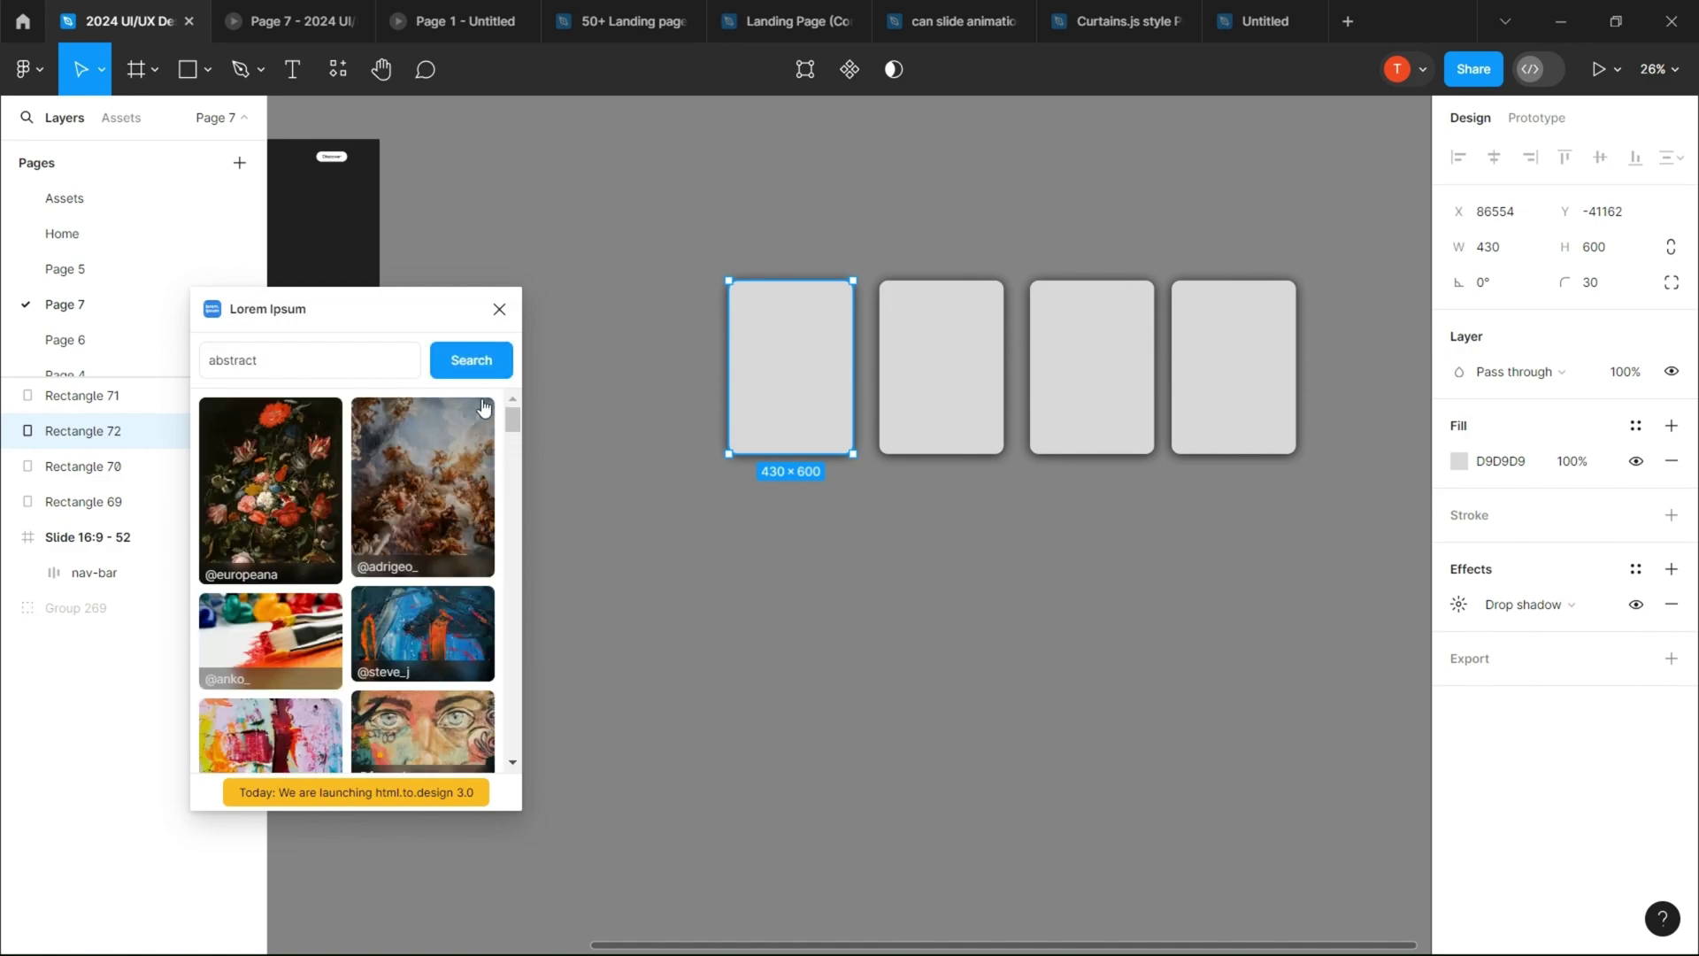
# Step: Fill the four cards with different abstract images: dark blue, magenta-green, blue-red and a pastel sphere, and close the plugin
pyautogui.click(483, 407)
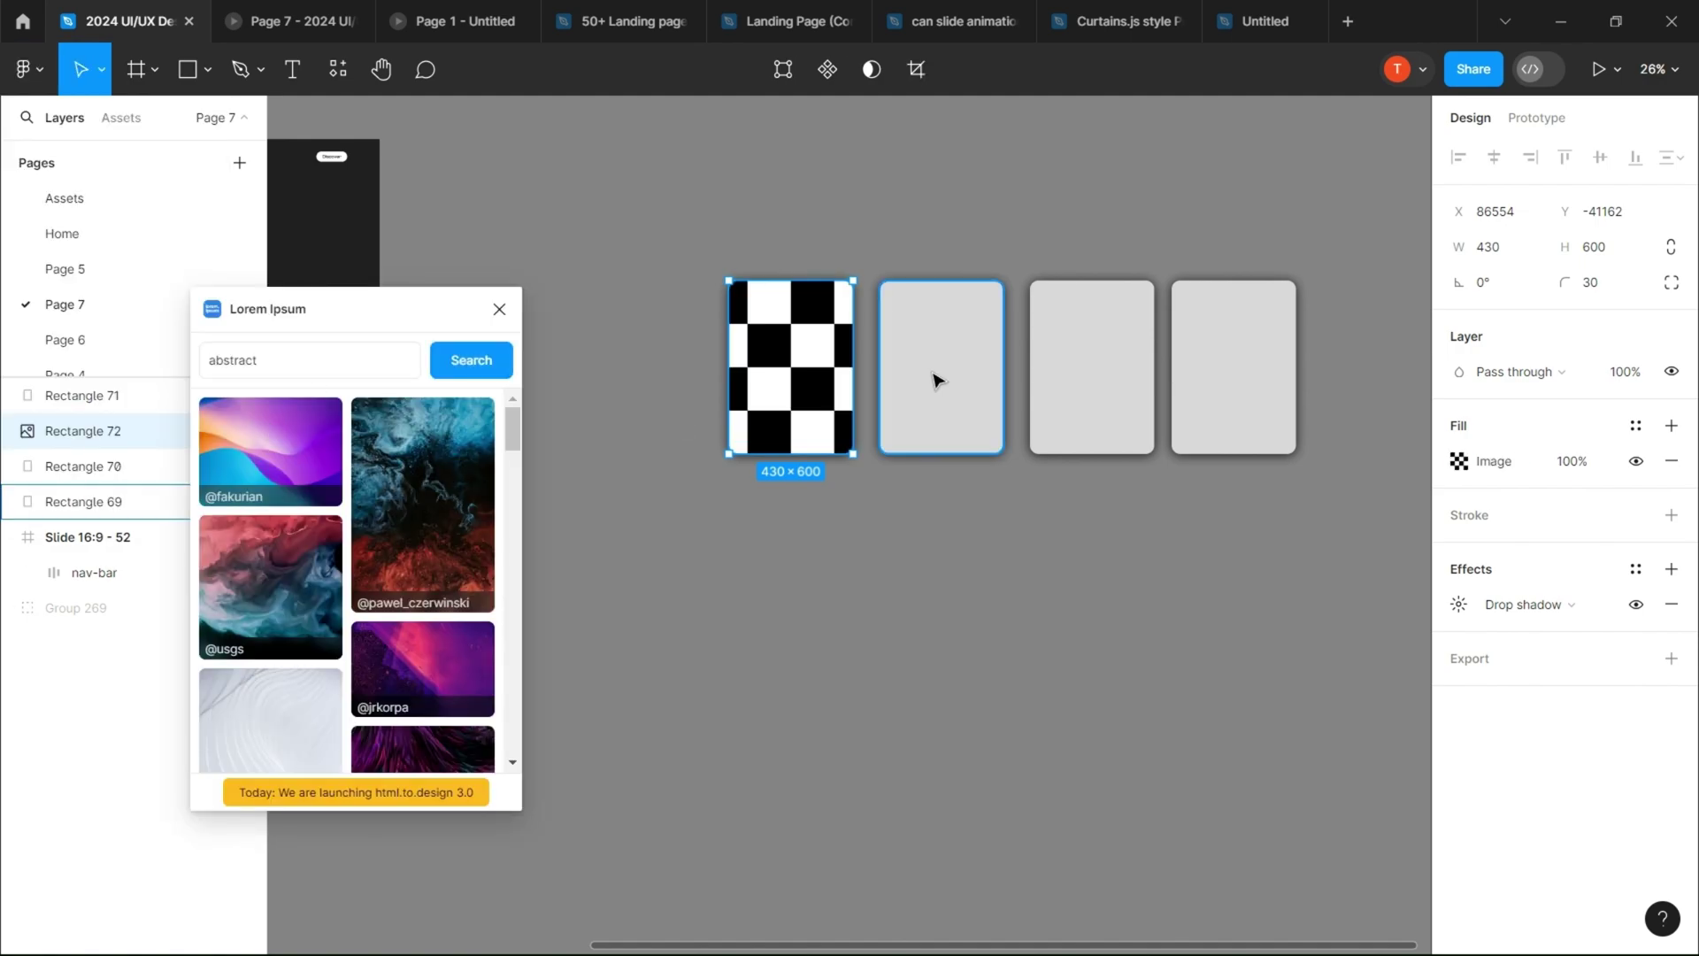
pyautogui.click(938, 381)
pyautogui.scroll(-3, 421, 497)
pyautogui.click(421, 496)
pyautogui.click(1092, 381)
pyautogui.scroll(-2, 269, 534)
pyautogui.click(269, 535)
pyautogui.click(1233, 381)
pyautogui.click(442, 536)
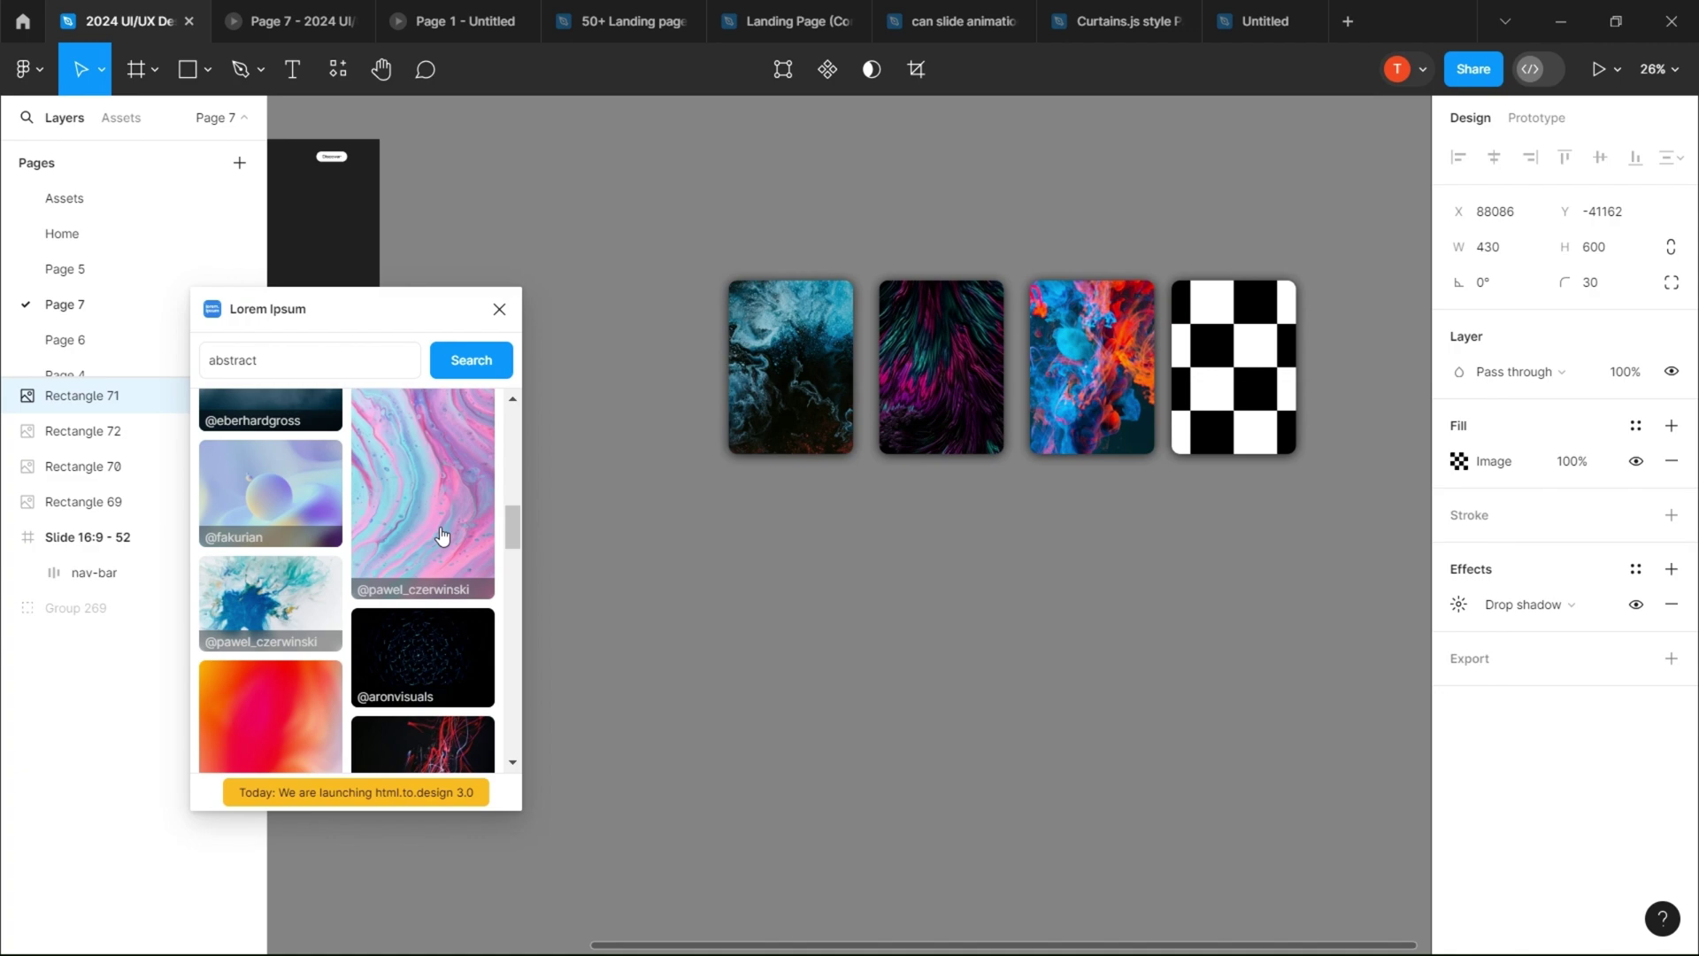
pyautogui.scroll(-1, 1065, 694)
pyautogui.click(1066, 693)
pyautogui.click(499, 308)
# Step: Stack the four image cards by aligning their horizontal centres, and move the stack onto the dark slide
pyautogui.scroll(-4, 584, 531)
pyautogui.moveTo(584, 531); pyautogui.dragTo(929, 535)
pyautogui.moveTo(959, 552); pyautogui.dragTo(1314, 301)
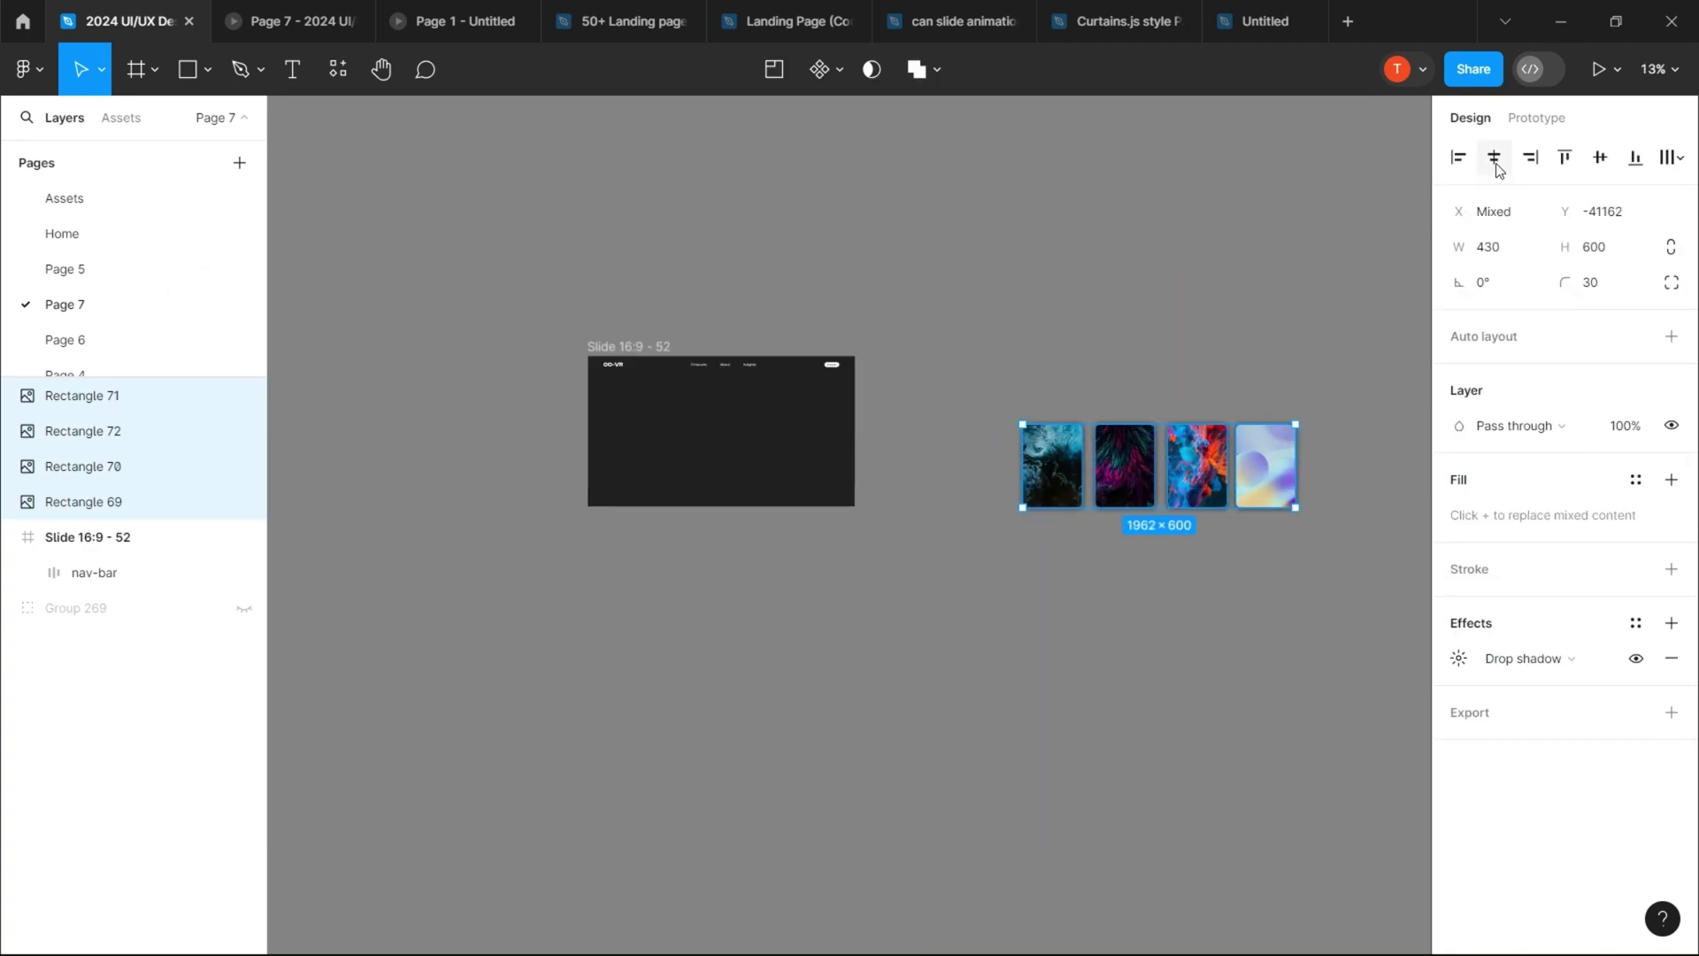
pyautogui.click(1494, 159)
pyautogui.moveTo(1161, 479); pyautogui.dragTo(792, 525)
# Step: Add the heading "Abstract" between the navigation bar and the card stack, and nudge all four cards slightly upward
pyautogui.scroll(5, 645, 719)
pyautogui.press('Escape')
pyautogui.press('t')
pyautogui.click(672, 443)
pyautogui.write('Abstract')
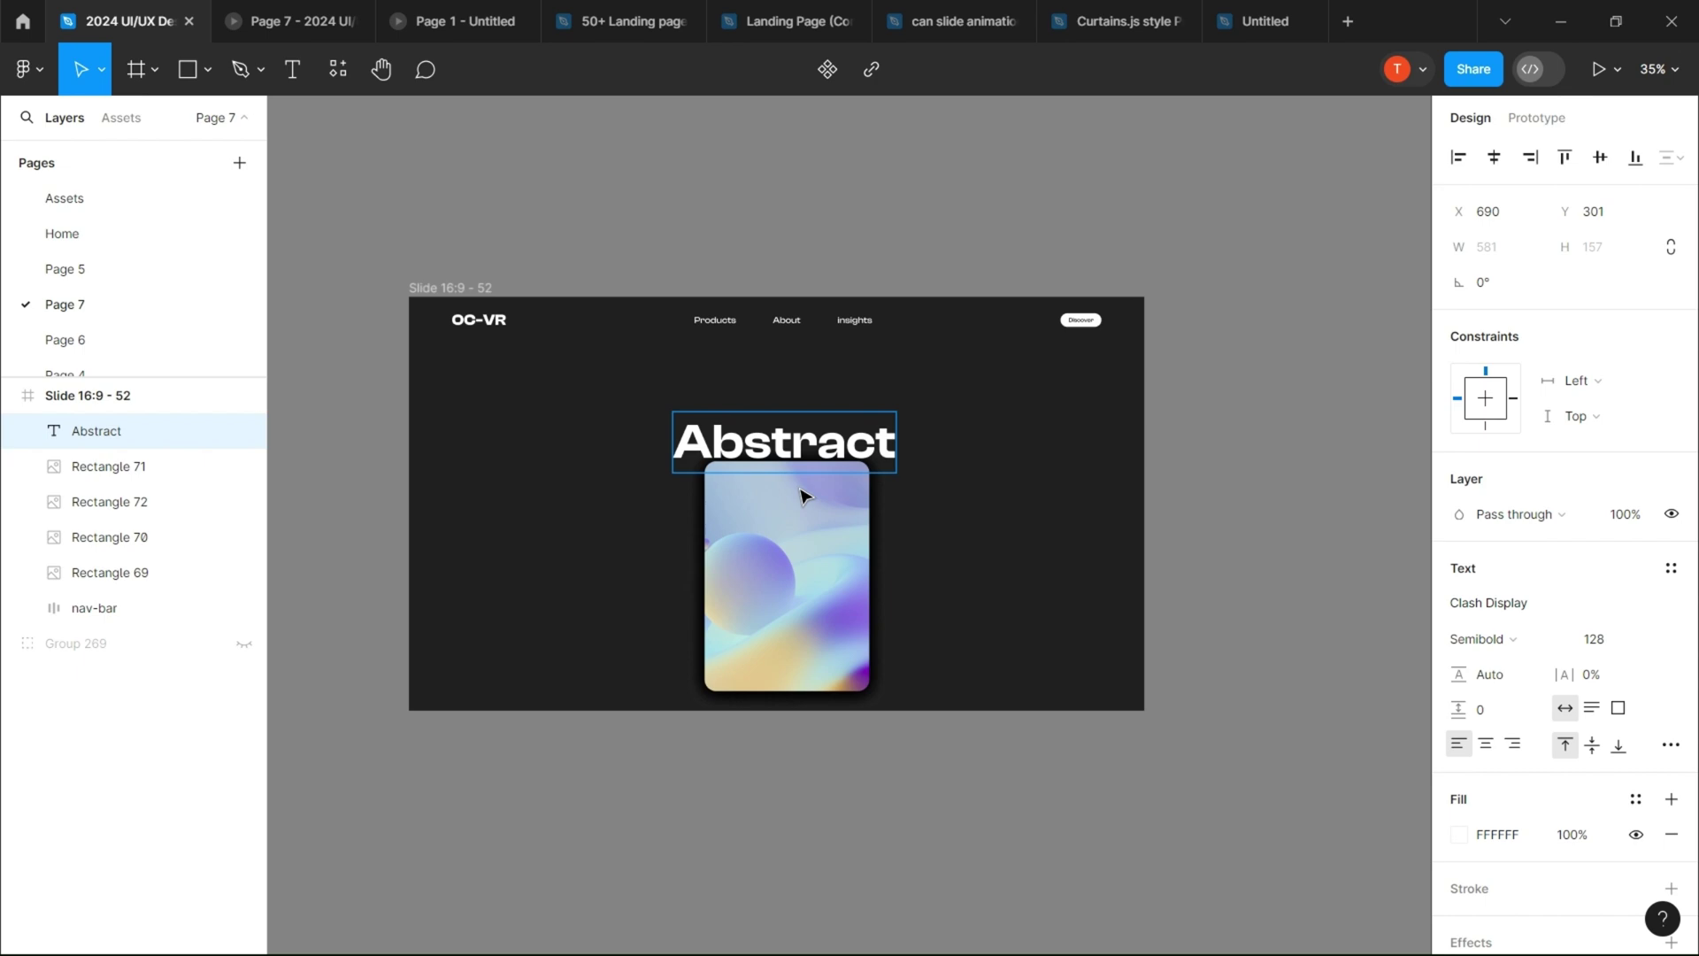
pyautogui.moveTo(811, 389); pyautogui.dragTo(811, 396)
pyautogui.click(807, 485)
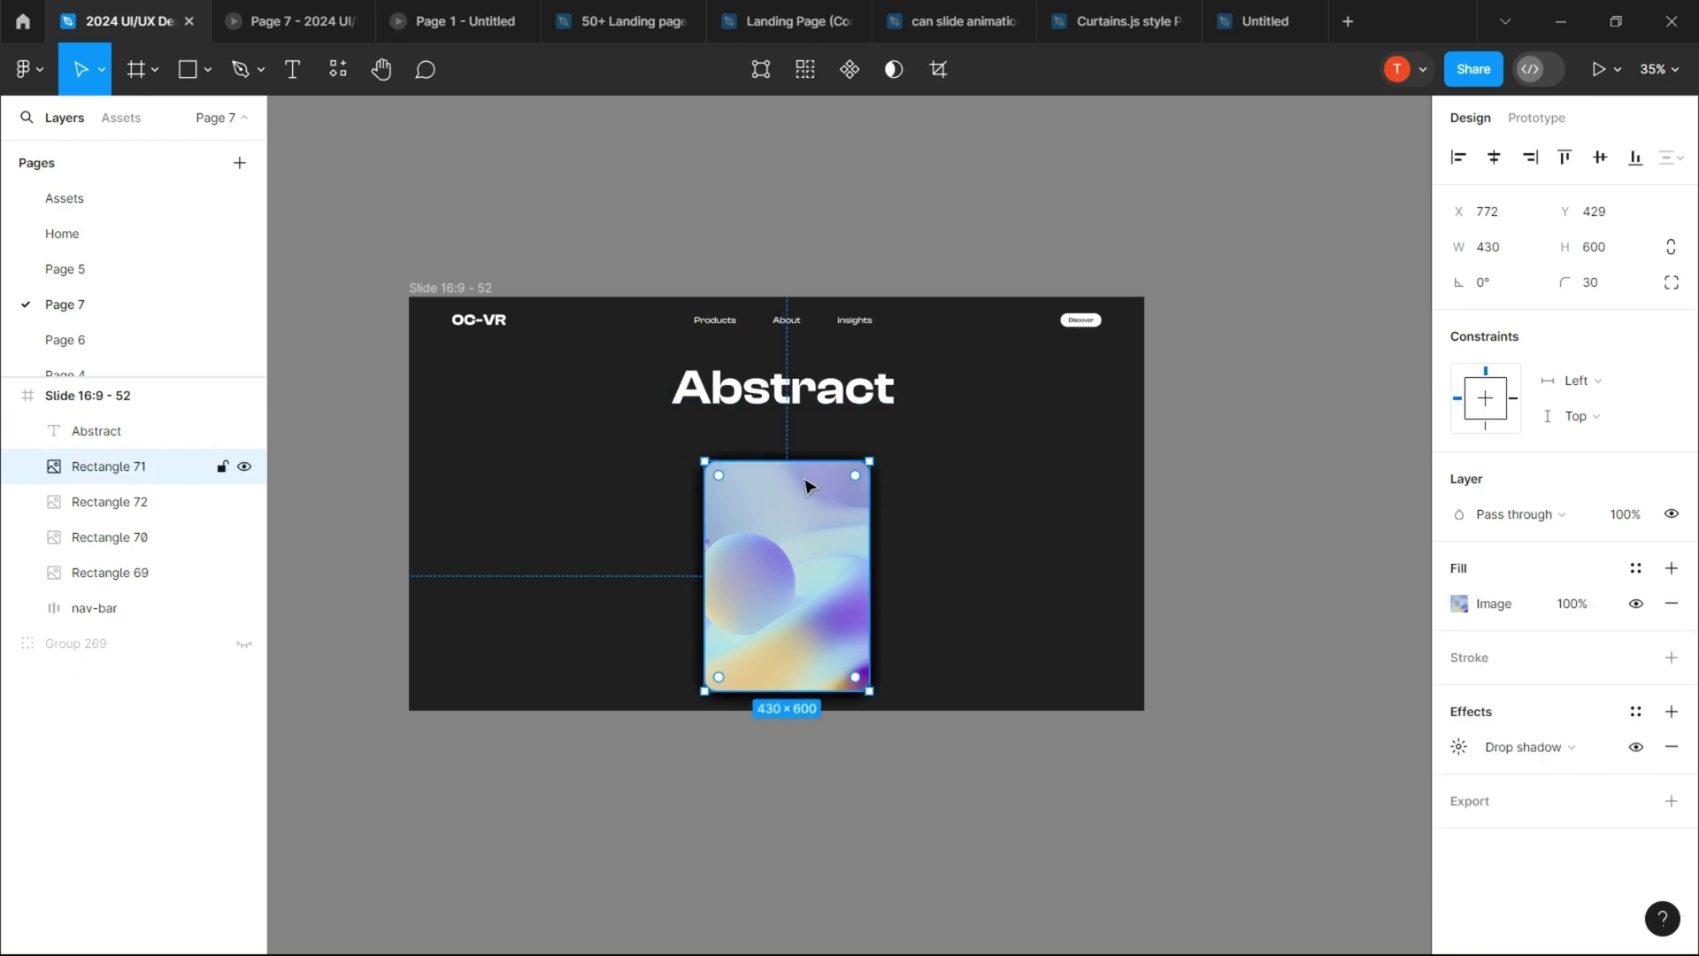
pyautogui.keyDown('shift'); pyautogui.click(111, 584); pyautogui.keyUp('shift')
# Step: Draw a rectangle about 697 wide over the Abstract heading and use it as a mask for the text
pyautogui.click(648, 353)
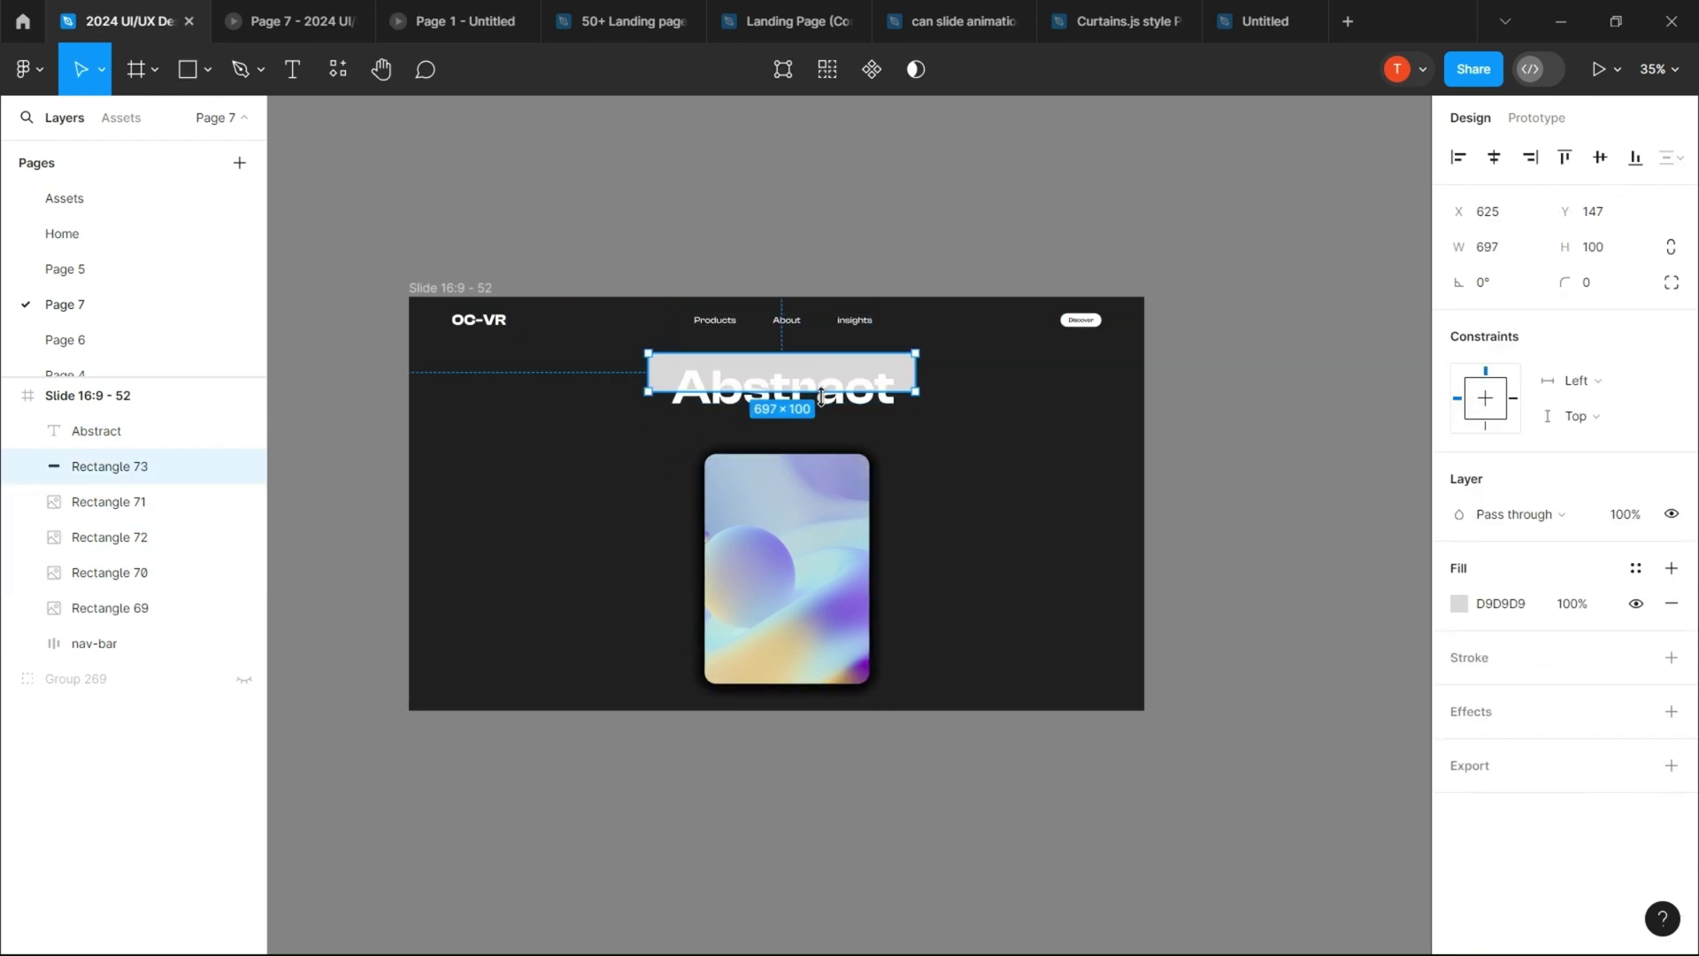
pyautogui.keyDown('shift'); pyautogui.click(110, 431); pyautogui.keyUp('shift')
pyautogui.click(871, 71)
# Step: Move all four stacked cards up together to a Y position of 393
pyautogui.click(112, 538)
pyautogui.keyDown('shift'); pyautogui.click(115, 644); pyautogui.keyUp('shift')
pyautogui.moveTo(1561, 217); pyautogui.dragTo(1533, 226)
# Step: Fan out the three cards beneath the top one with increasing rotation, 10° for the second card and 30° for the bottom card
pyautogui.click(115, 574)
pyautogui.click(124, 676)
pyautogui.click(567, 635)
pyautogui.click(846, 591)
pyautogui.click(120, 575)
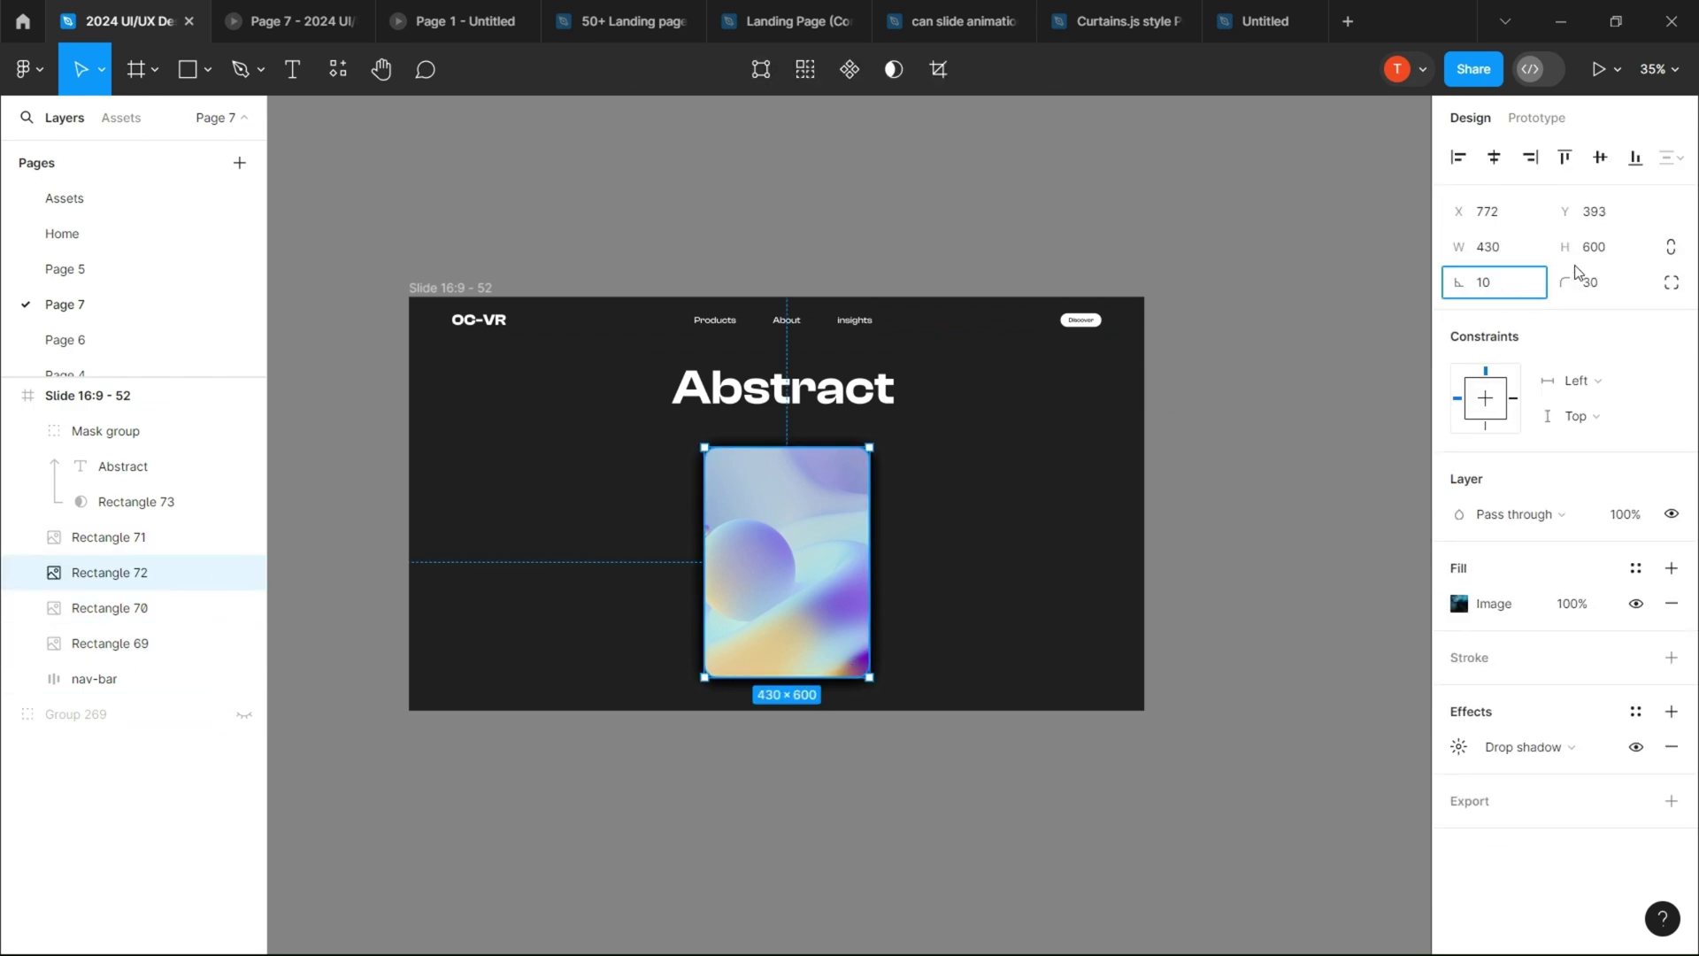
pyautogui.click(133, 610)
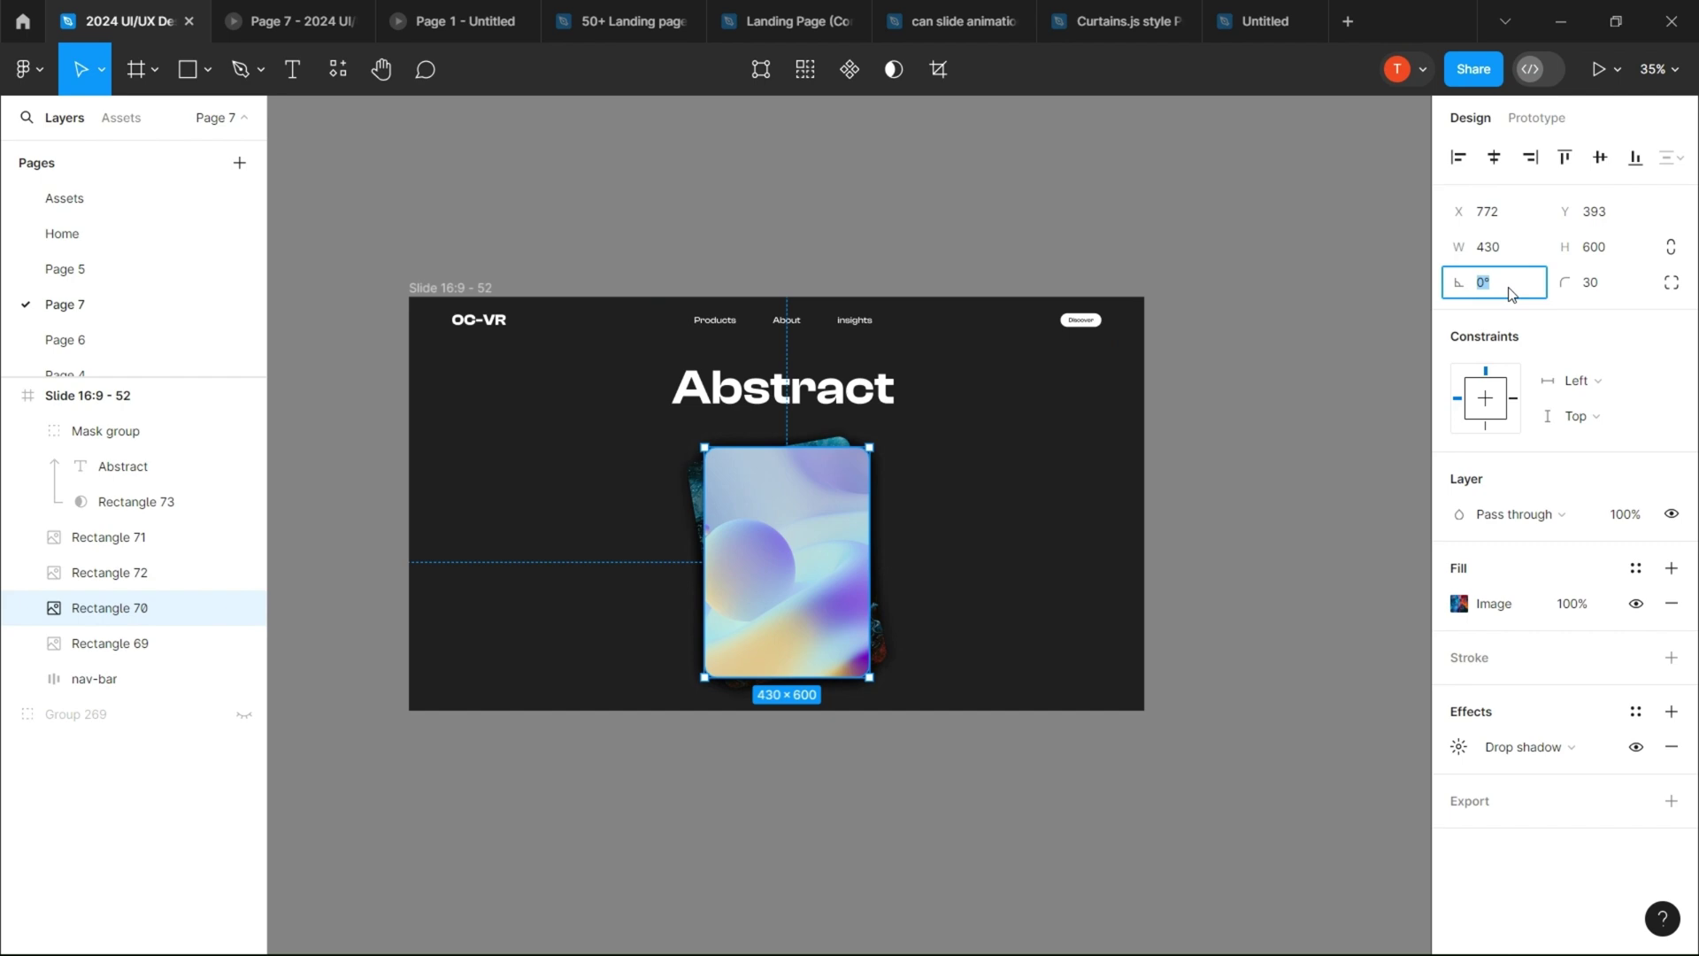
pyautogui.press('Return')
pyautogui.press('Tab')
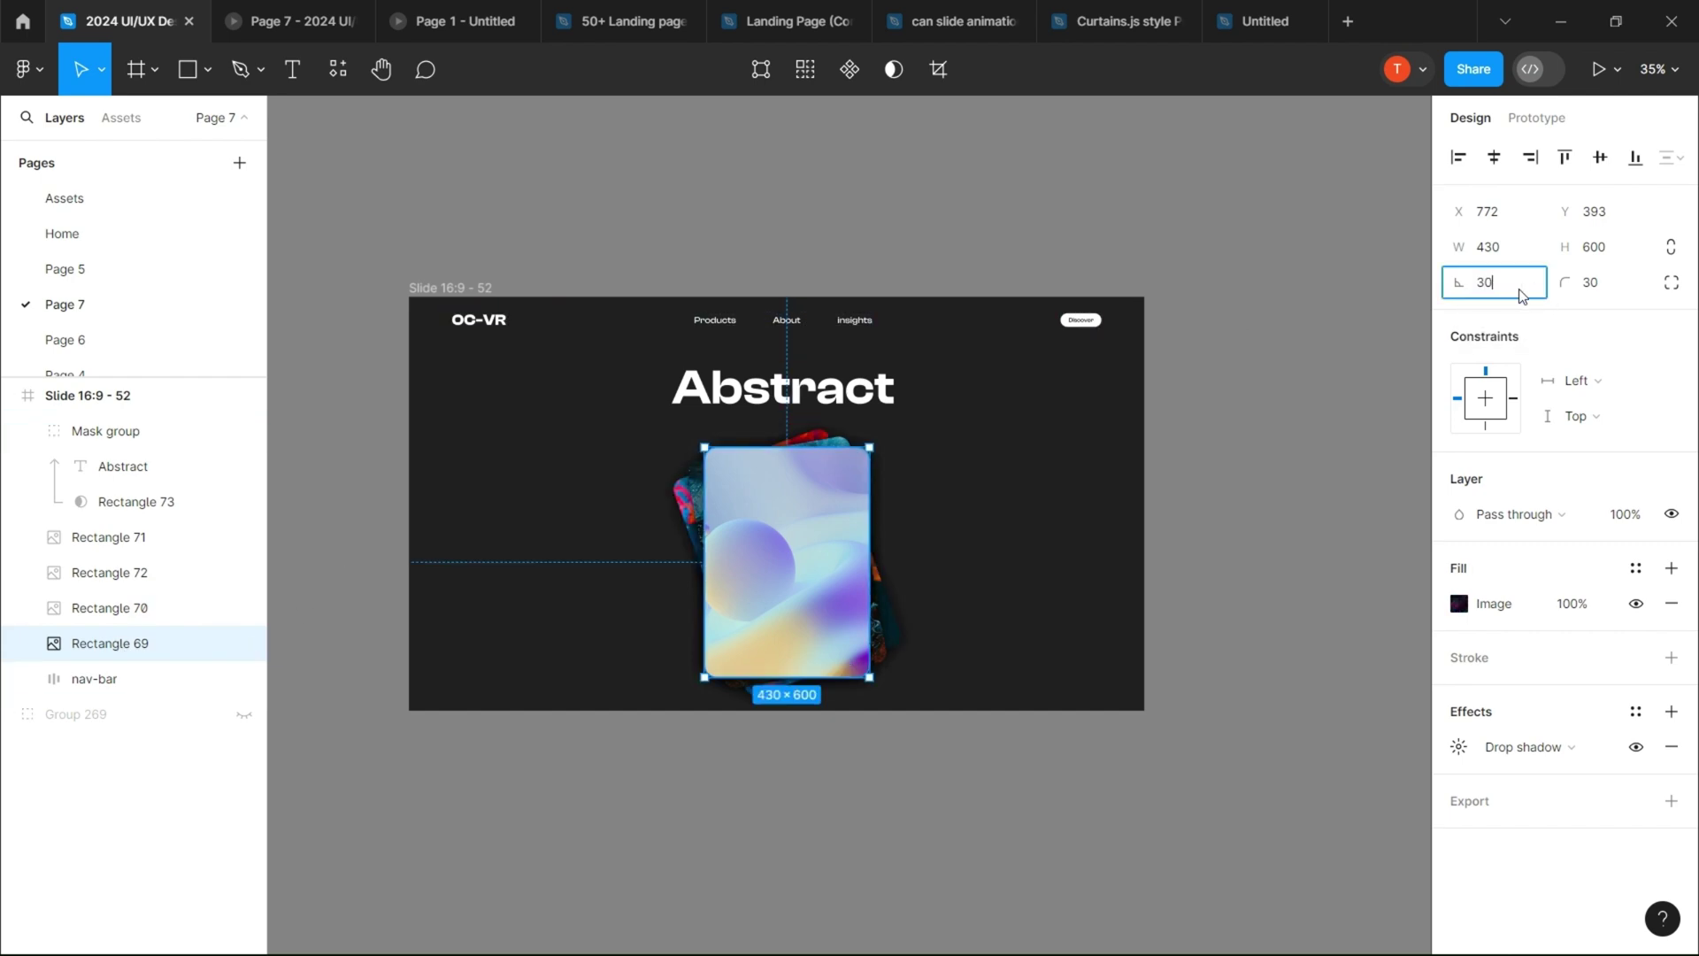
# Step: Move the top card aside to inspect the fanned cards beneath it, and undo the move
pyautogui.moveTo(812, 592); pyautogui.dragTo(1004, 580)
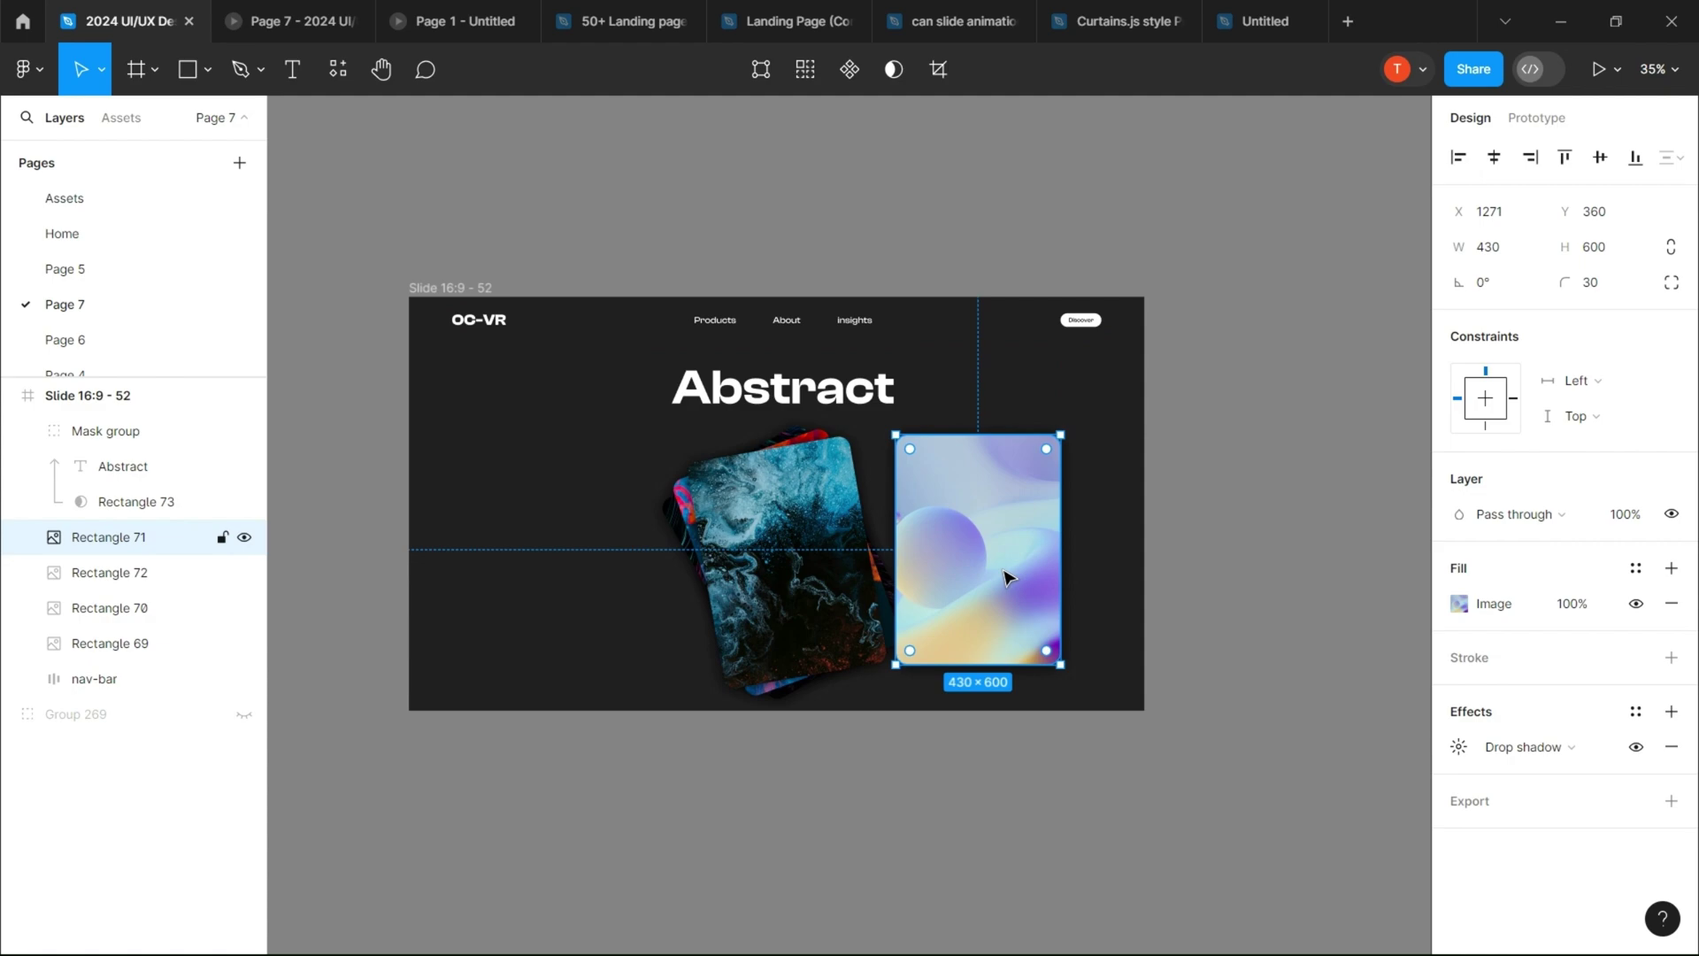
pyautogui.hotkey('ctrl', 'z')
pyautogui.click(861, 183)
pyautogui.moveTo(793, 558)
pyautogui.mouseDown()
pyautogui.moveTo(804, 376)
pyautogui.moveTo(823, 535)
pyautogui.moveTo(792, 551)
pyautogui.mouseUp()
pyautogui.scroll(2, 804, 375)
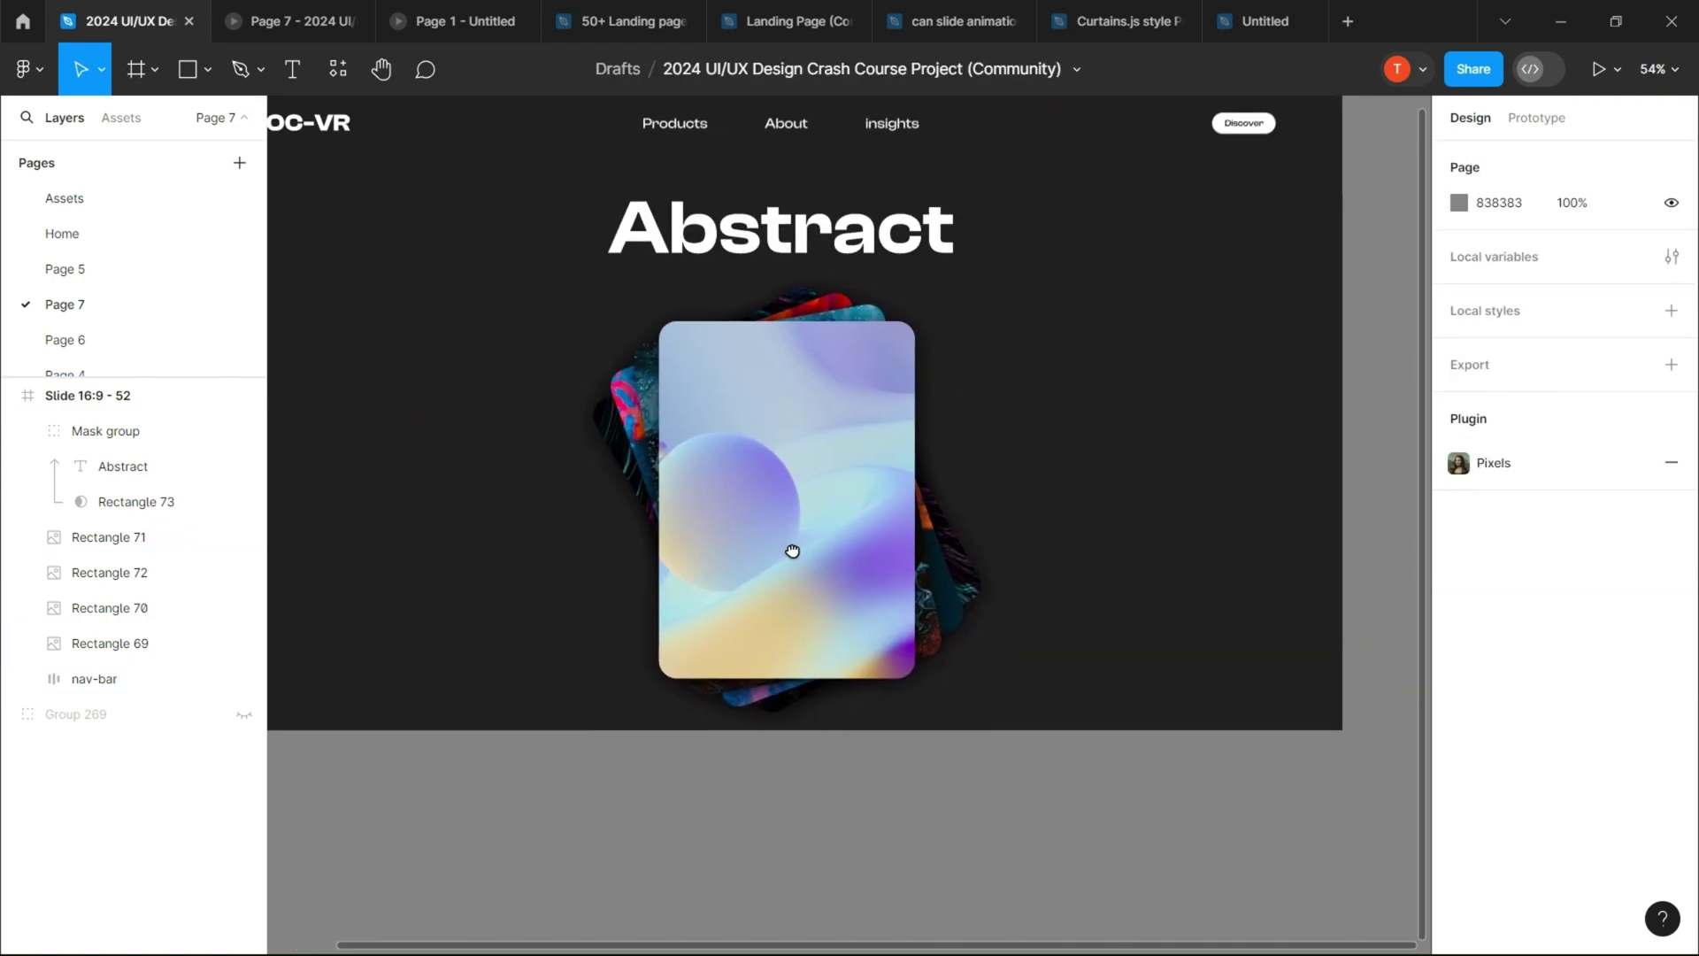
# Step: Duplicate the finished slide frame and place the copy to the right of the original
pyautogui.scroll(-6, 792, 552)
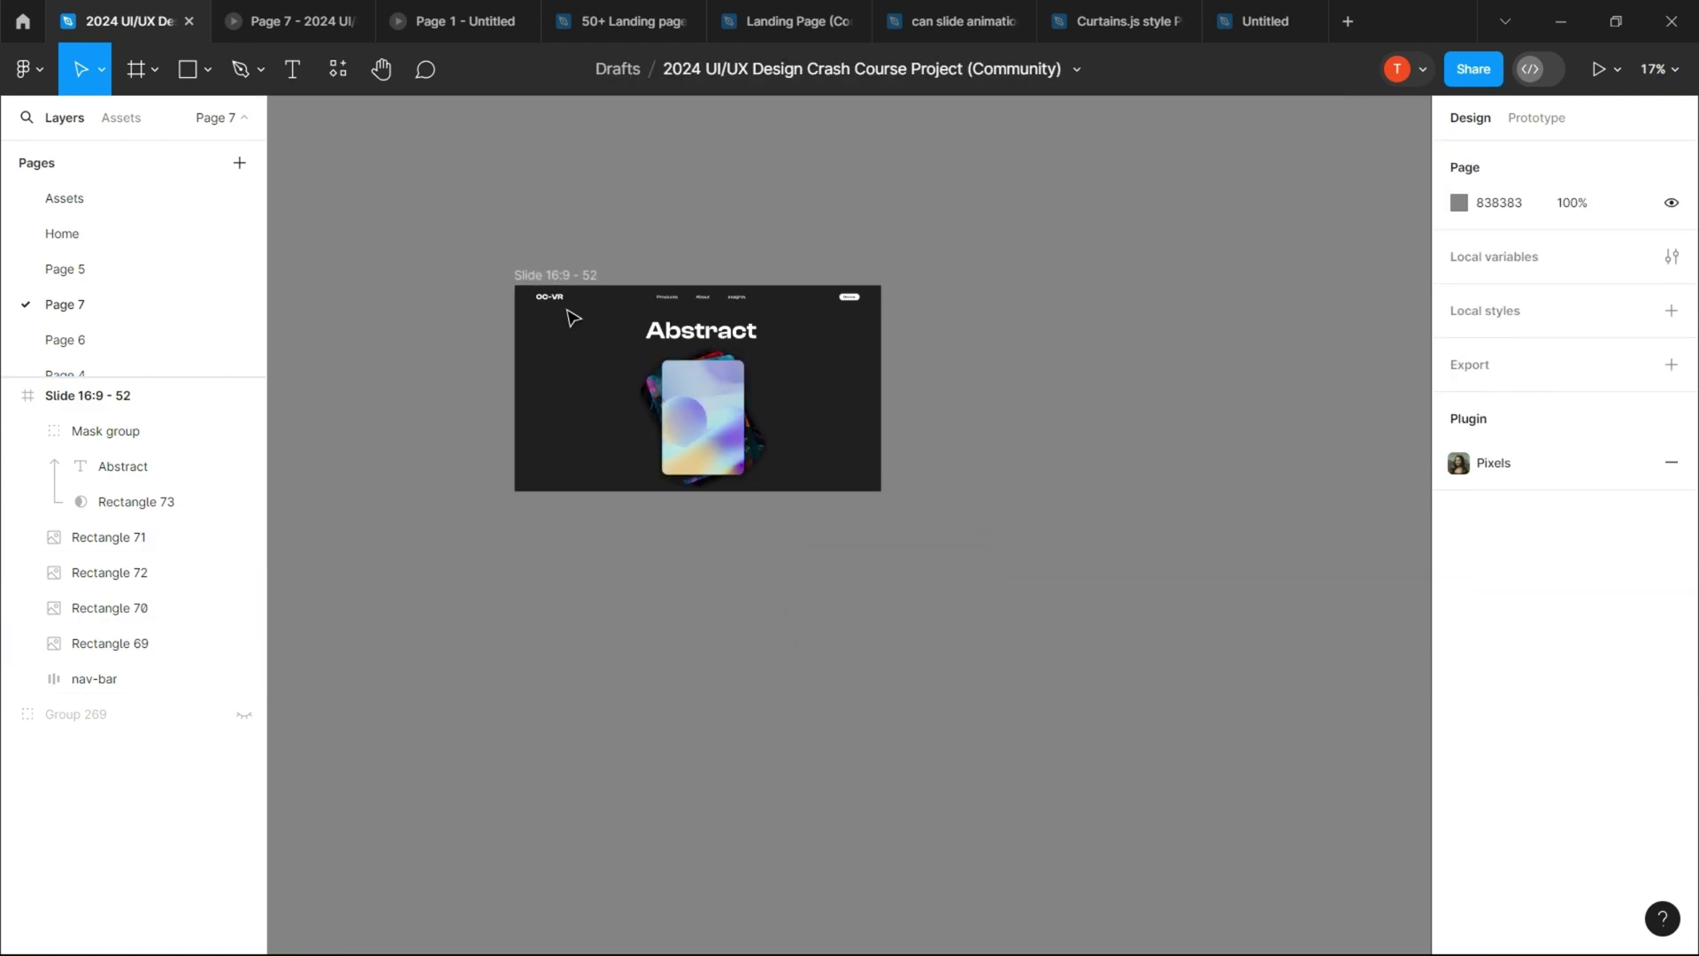
pyautogui.moveTo(554, 275); pyautogui.dragTo(953, 273)
pyautogui.moveTo(1117, 312); pyautogui.dragTo(892, 342)
# Step: Set the rotation of the top pastel card in the duplicated slide to -20°
pyautogui.scroll(2, 892, 341)
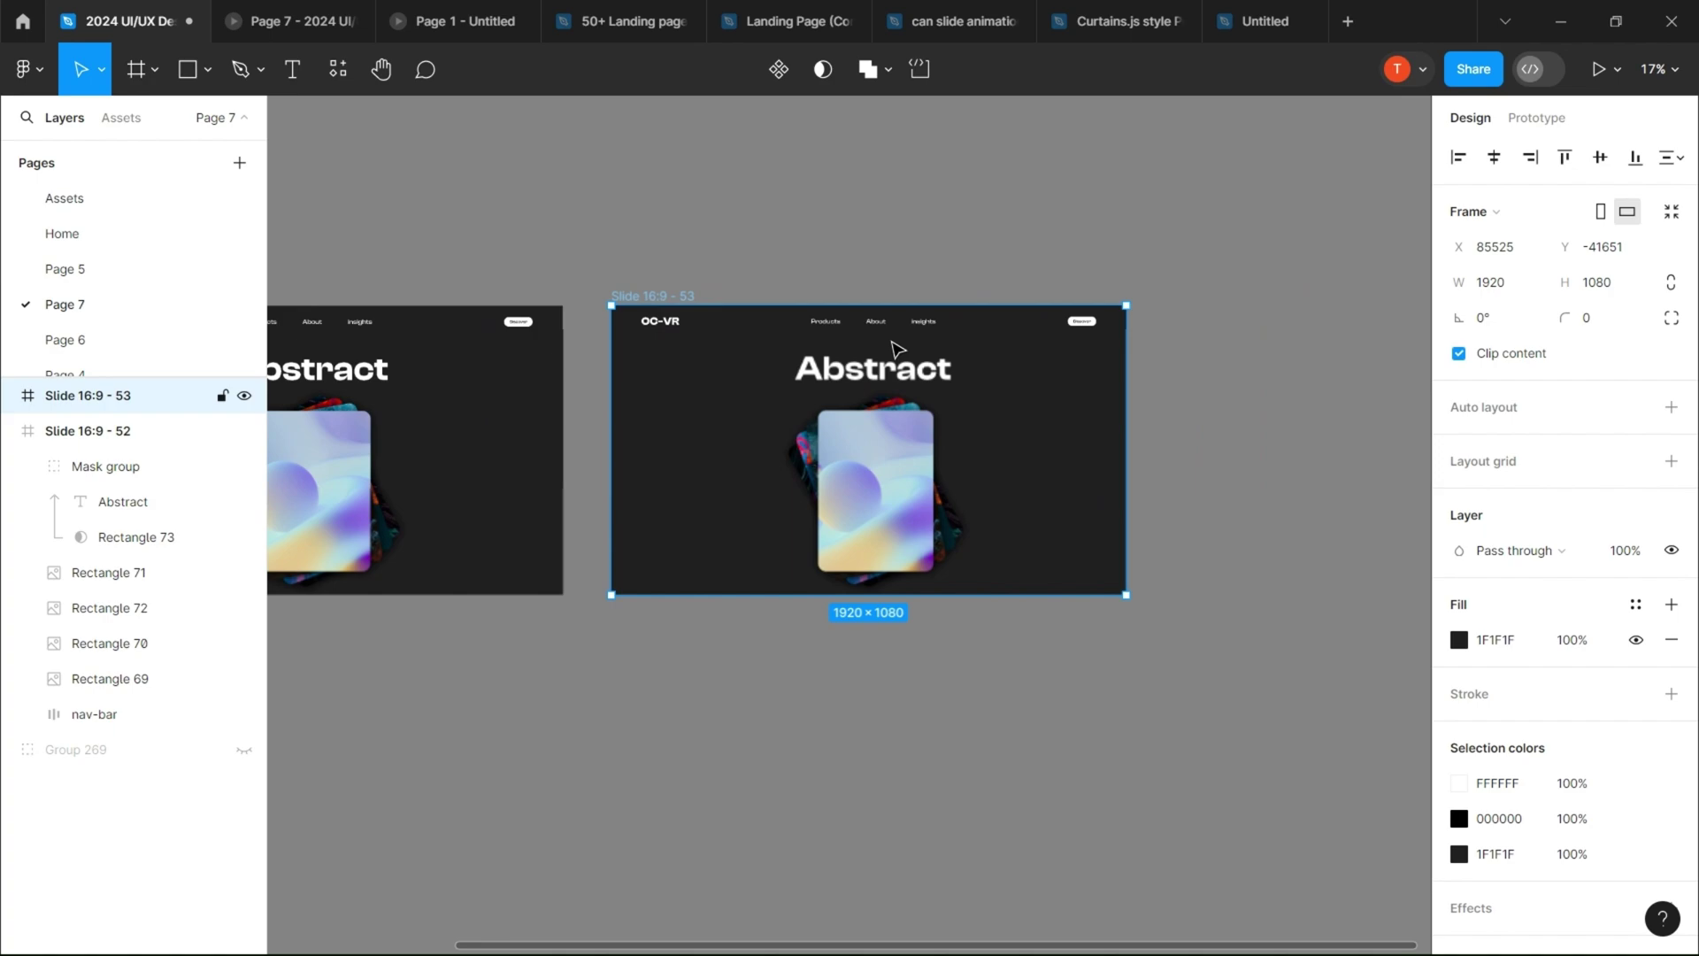
pyautogui.scroll(2, 897, 347)
pyautogui.click(856, 515)
pyautogui.click(1512, 285)
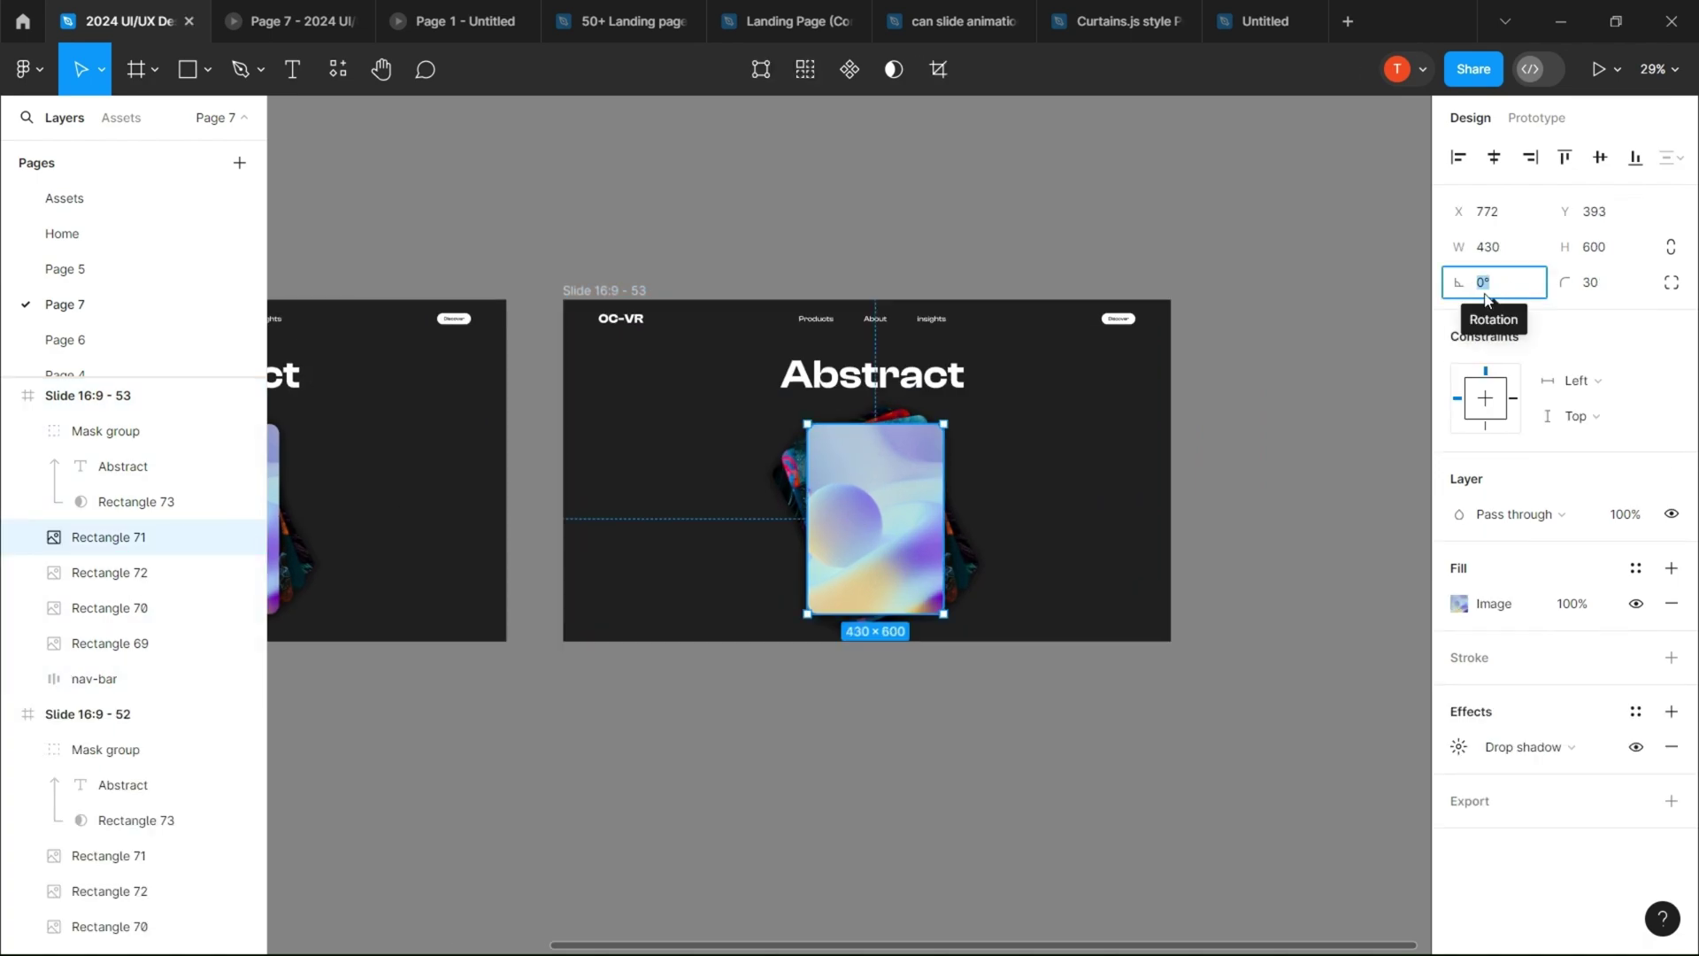
pyautogui.write('-20')
pyautogui.click(1210, 270)
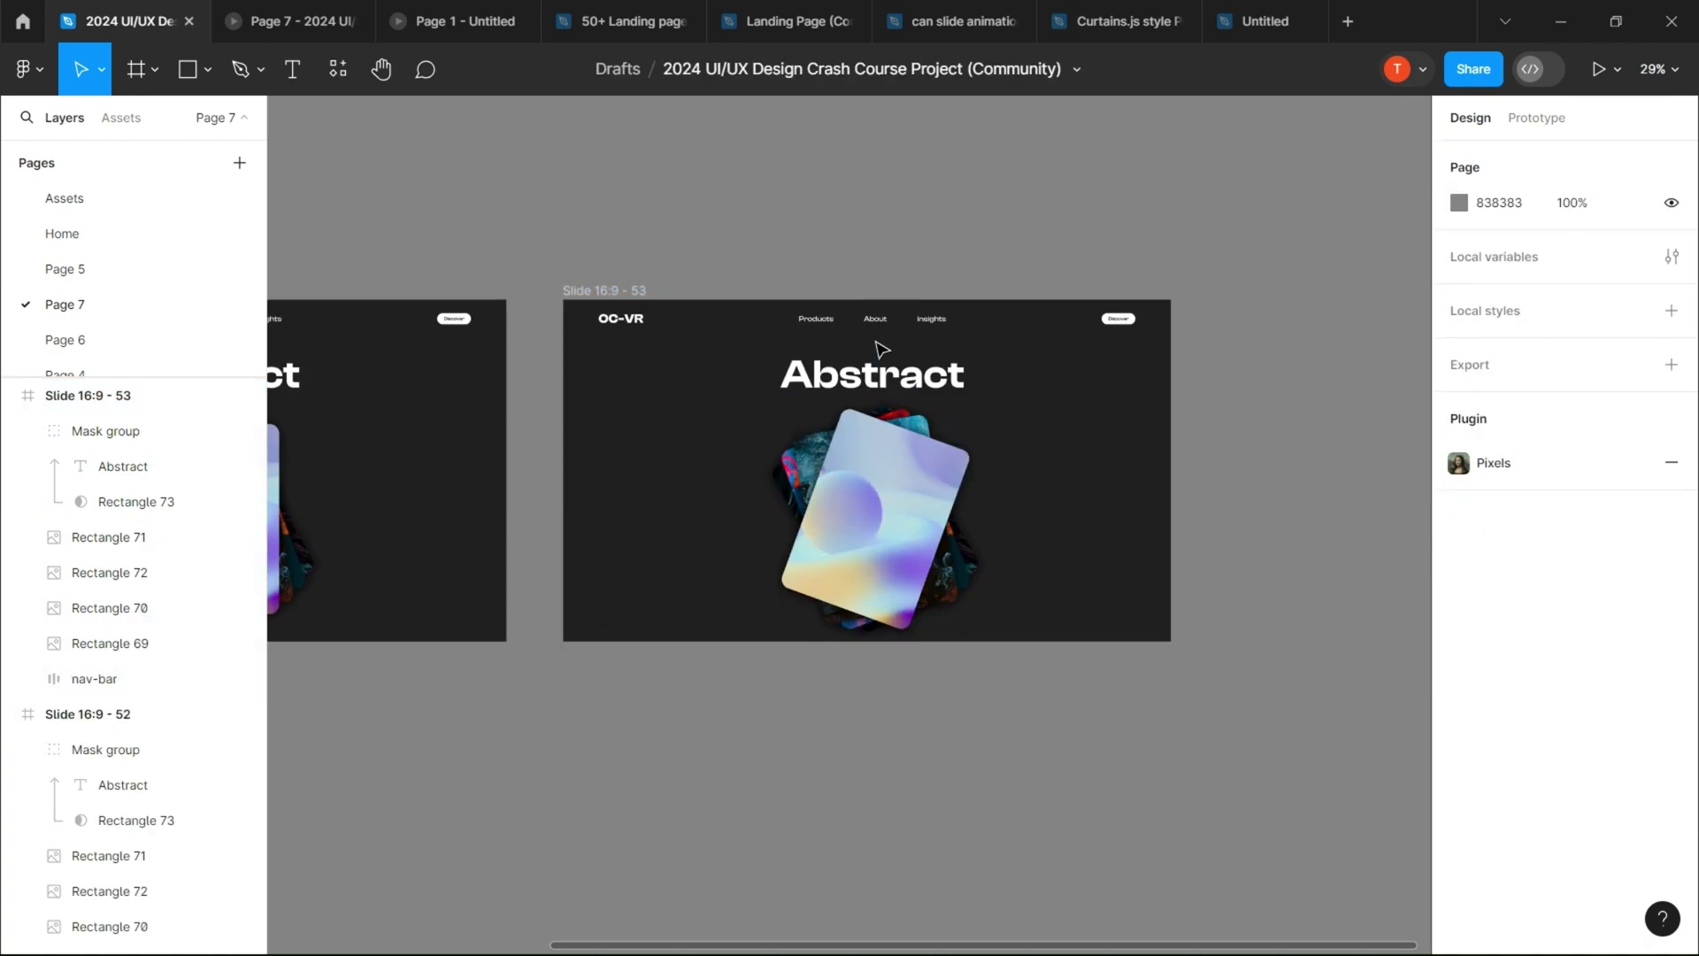
# Step: Turn off content clipping for the duplicated slide frame
pyautogui.click(591, 290)
pyautogui.click(1460, 354)
pyautogui.scroll(-2, 1262, 429)
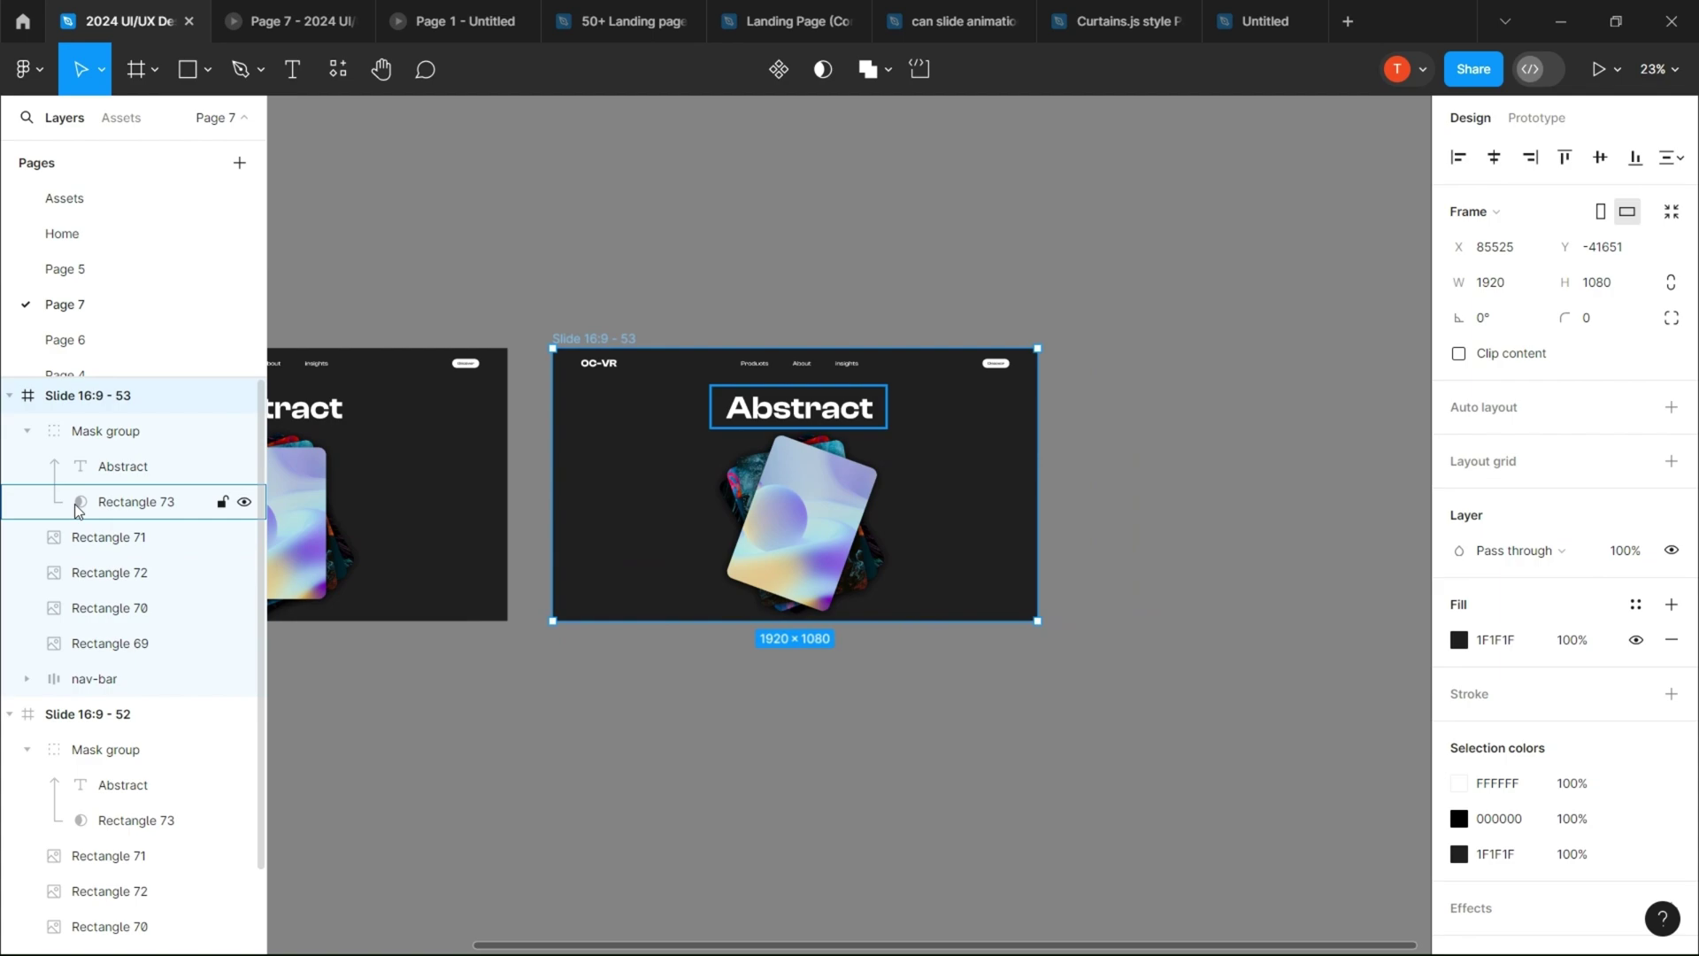
# Step: Move the tilted pastel card beyond the duplicated slide's upper-right corner and nest its layer back inside that slide above Rectangle 72
pyautogui.click(807, 529)
pyautogui.moveTo(807, 529); pyautogui.dragTo(1121, 281)
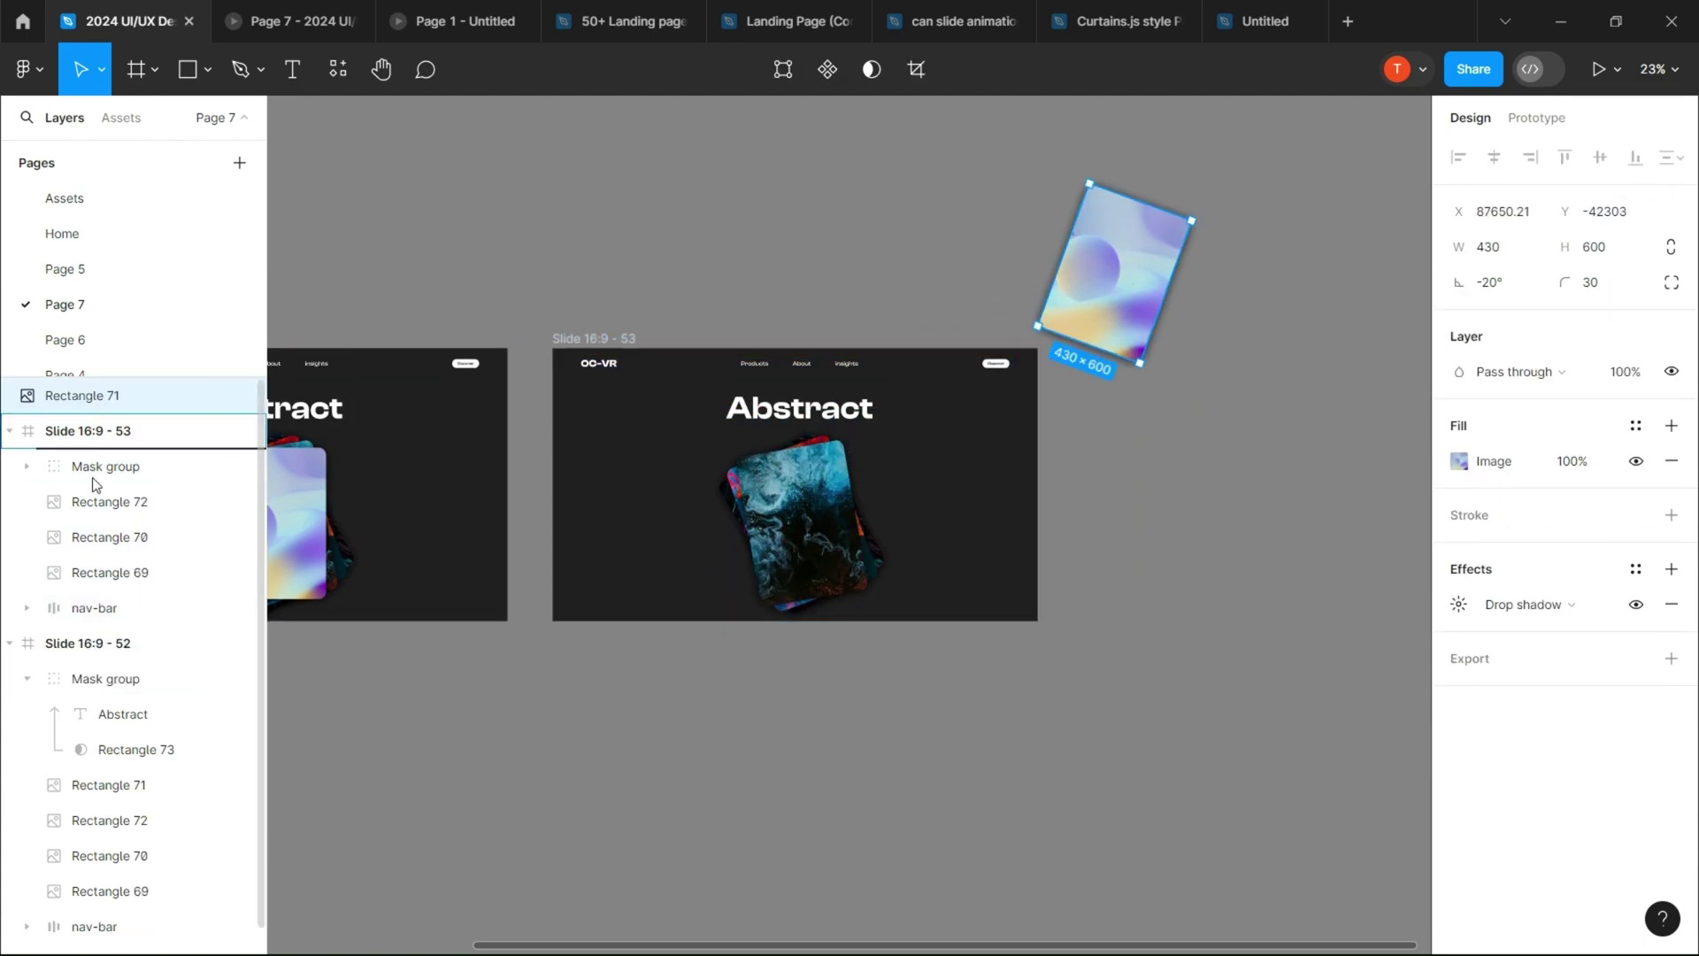
pyautogui.moveTo(93, 496); pyautogui.dragTo(294, 513)
# Step: Set the rotations in Slide 16:9 - 53 to 0° for Rectangle 72, 10° for Rectangle 70 and 20° for Rectangle 69
pyautogui.click(199, 477)
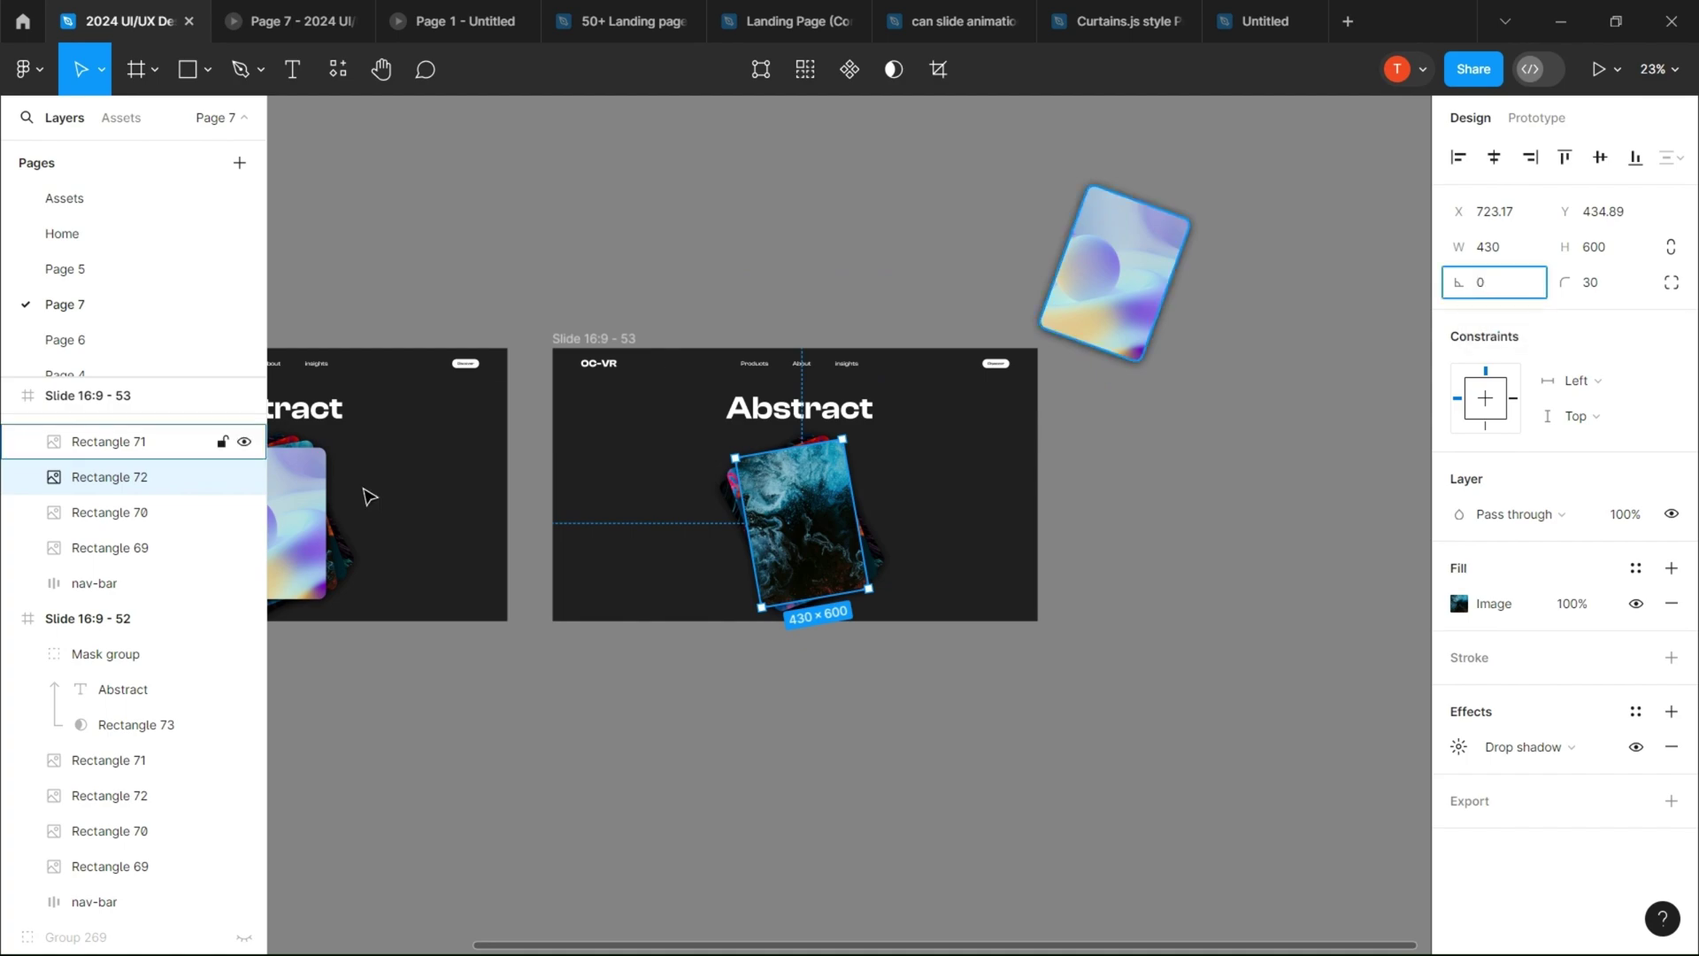
pyautogui.press('Tab')
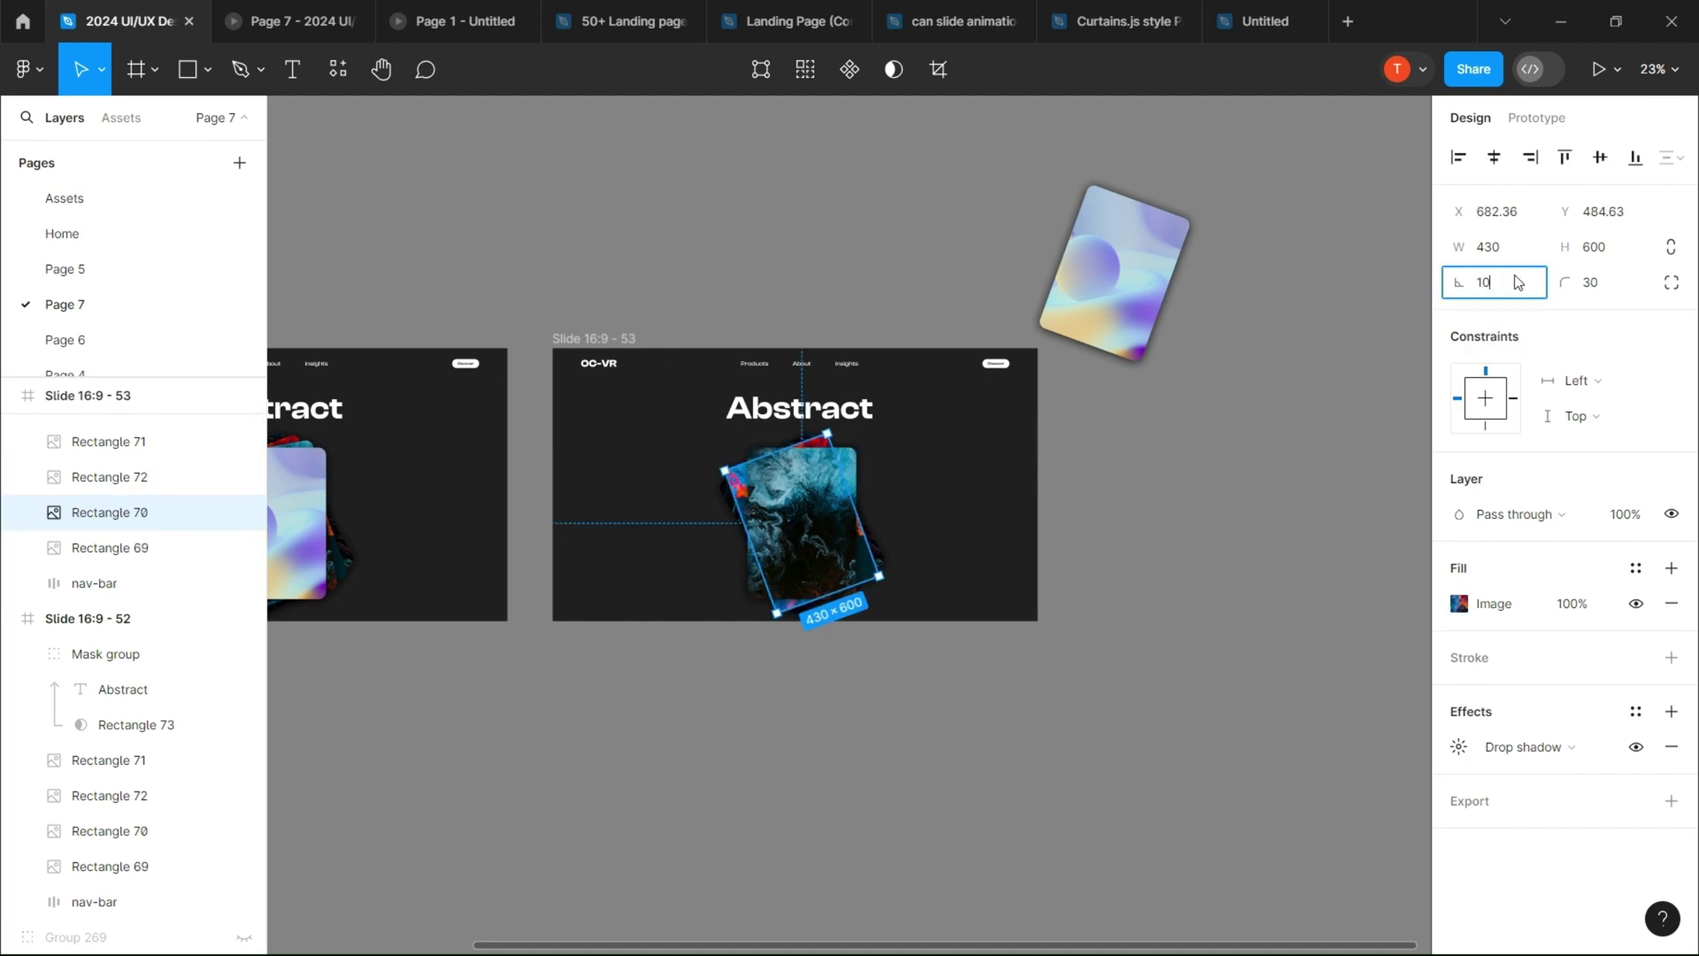
pyautogui.click(164, 557)
pyautogui.click(1532, 292)
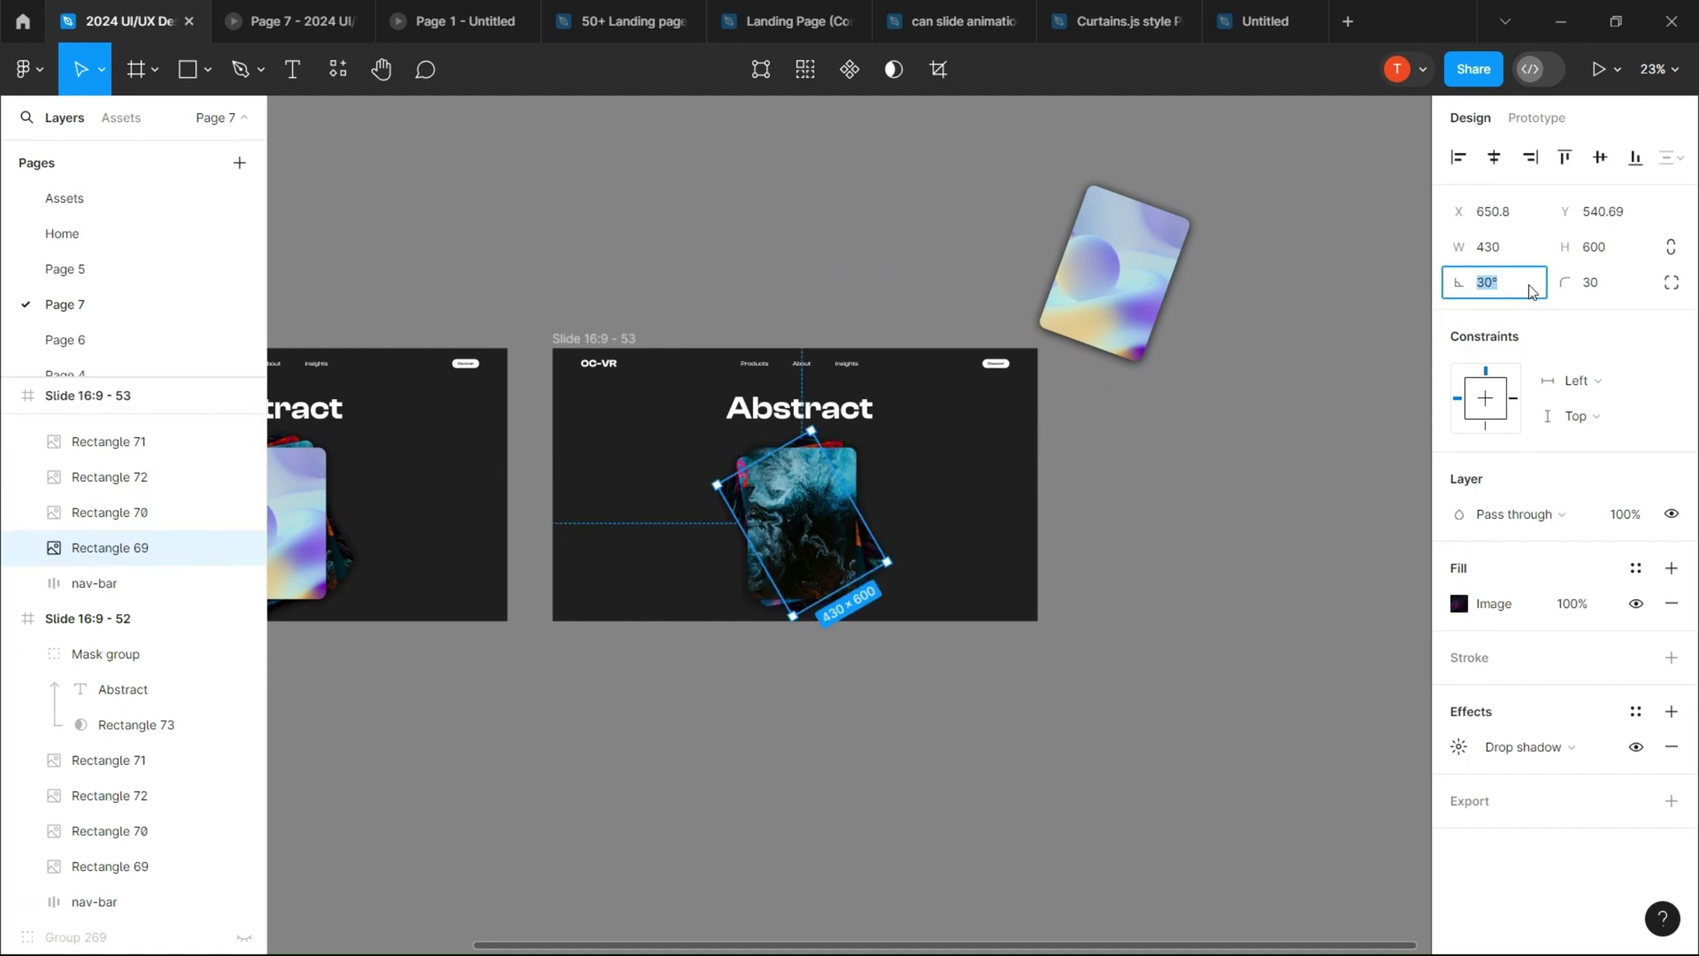
pyautogui.click(788, 201)
# Step: Turn content clipping back on for Slide 16:9 - 53
pyautogui.click(607, 340)
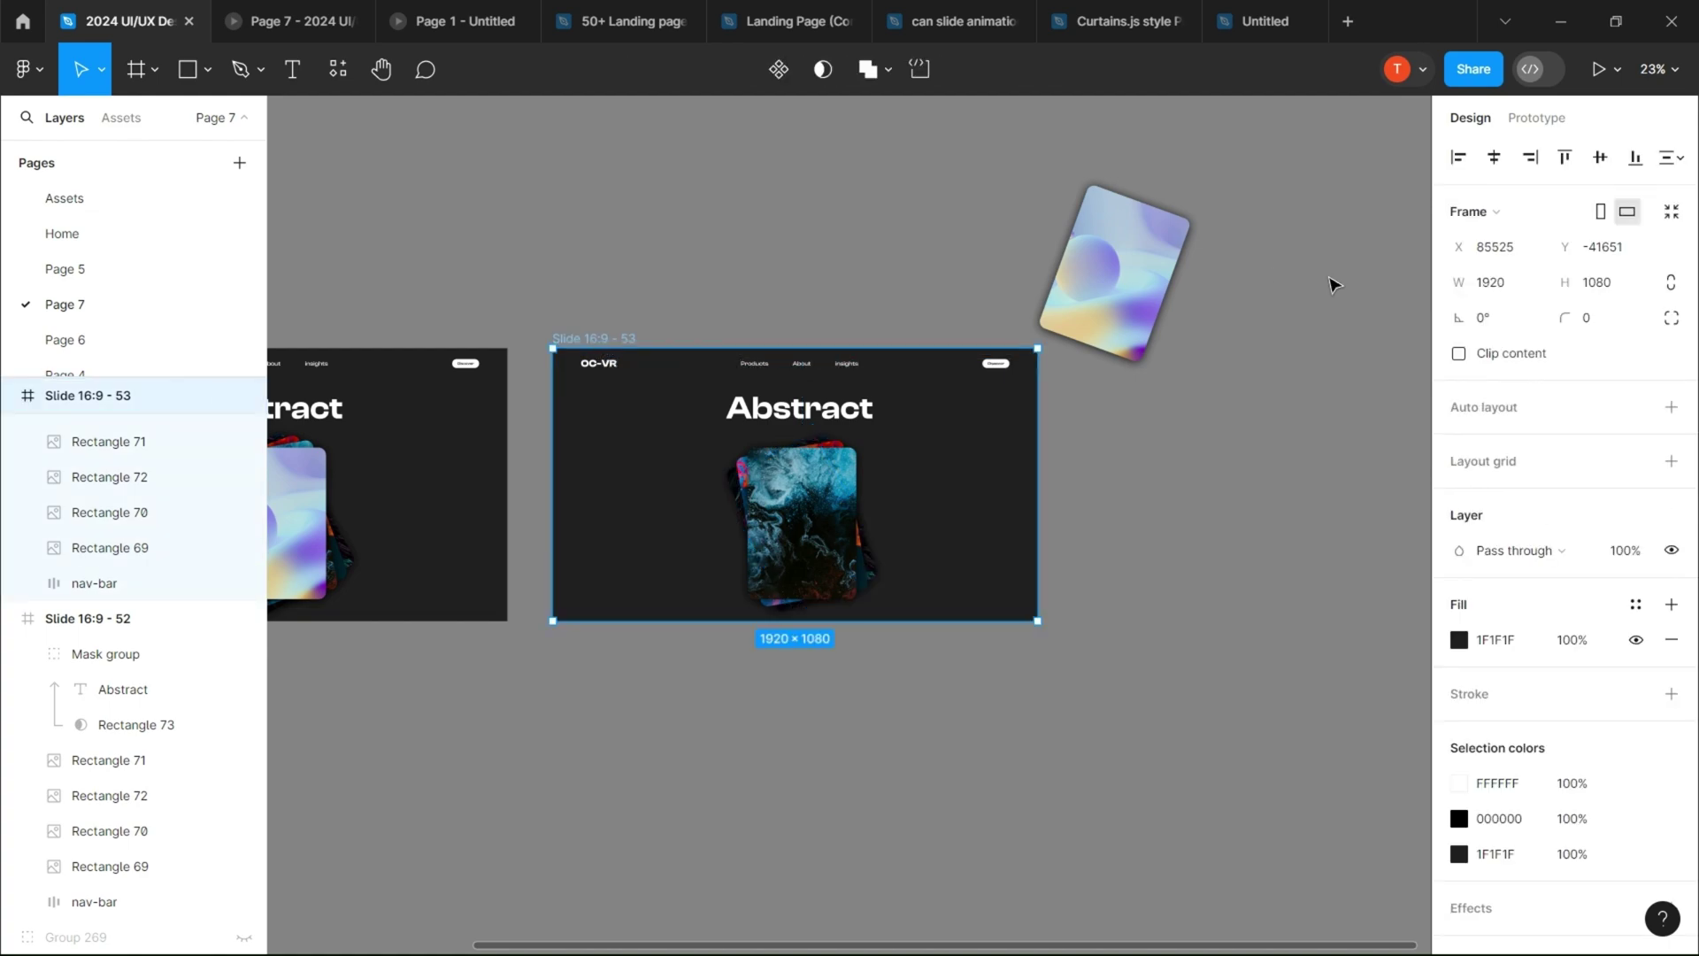
pyautogui.click(1458, 353)
pyautogui.scroll(-2, 672, 309)
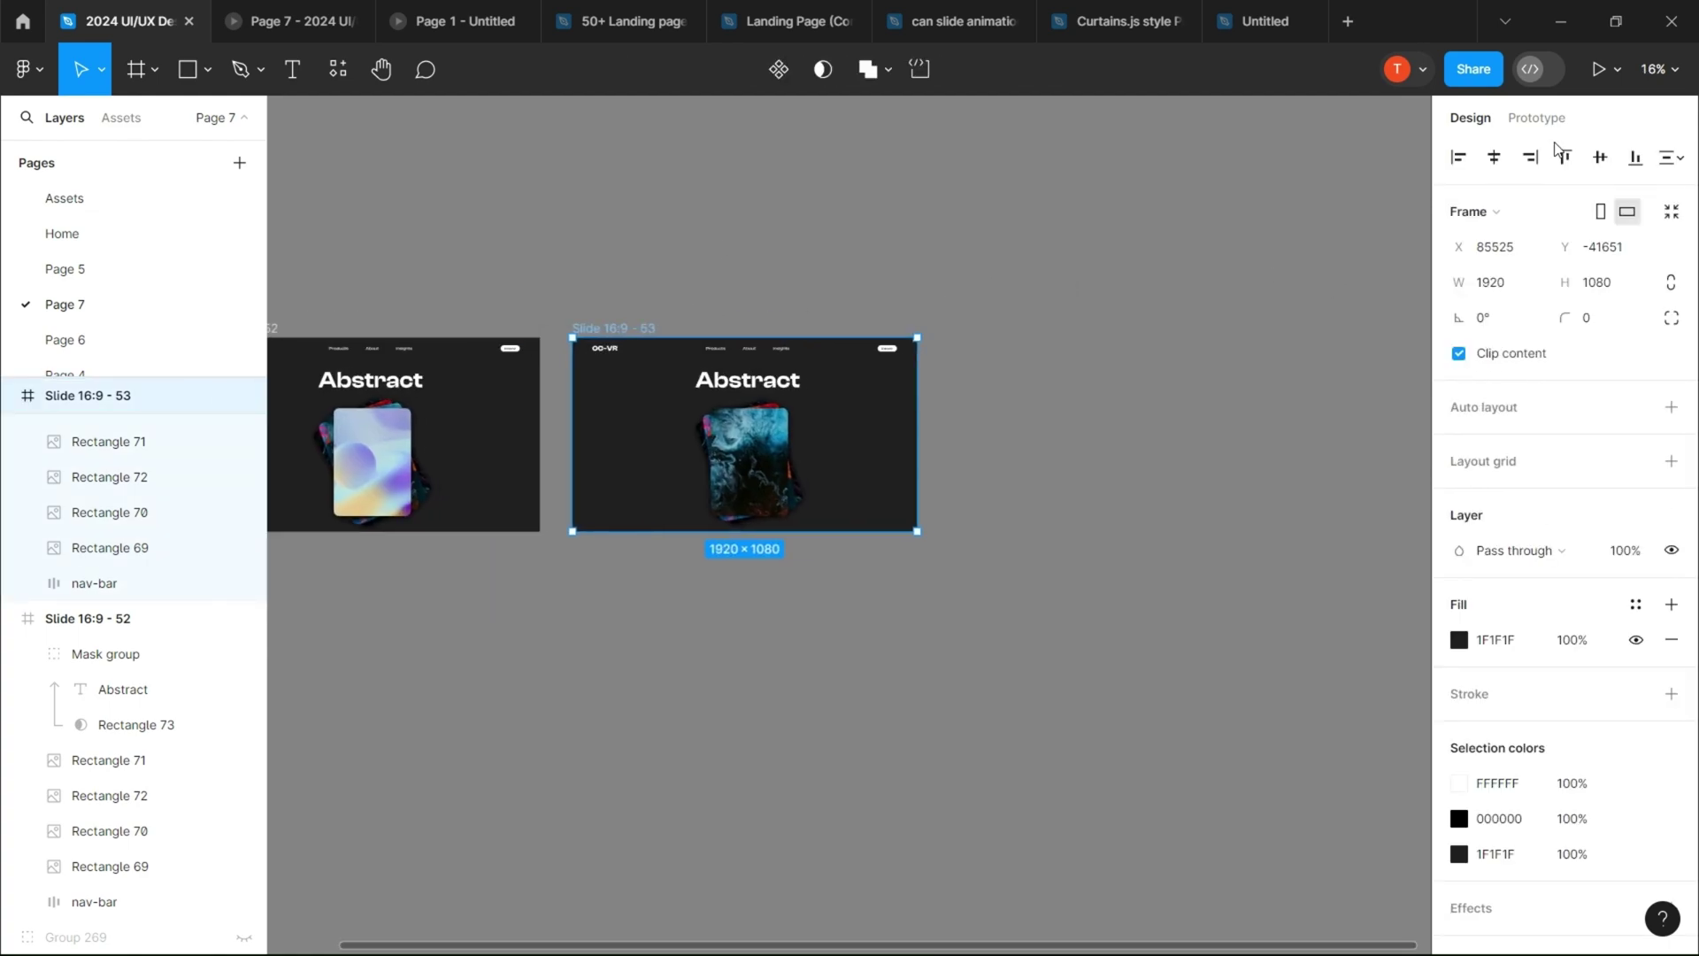
# Step: Duplicate Slide 16:9 - 53 and place the copy to the right of it in the row
pyautogui.hotkey('ctrl', 'd')
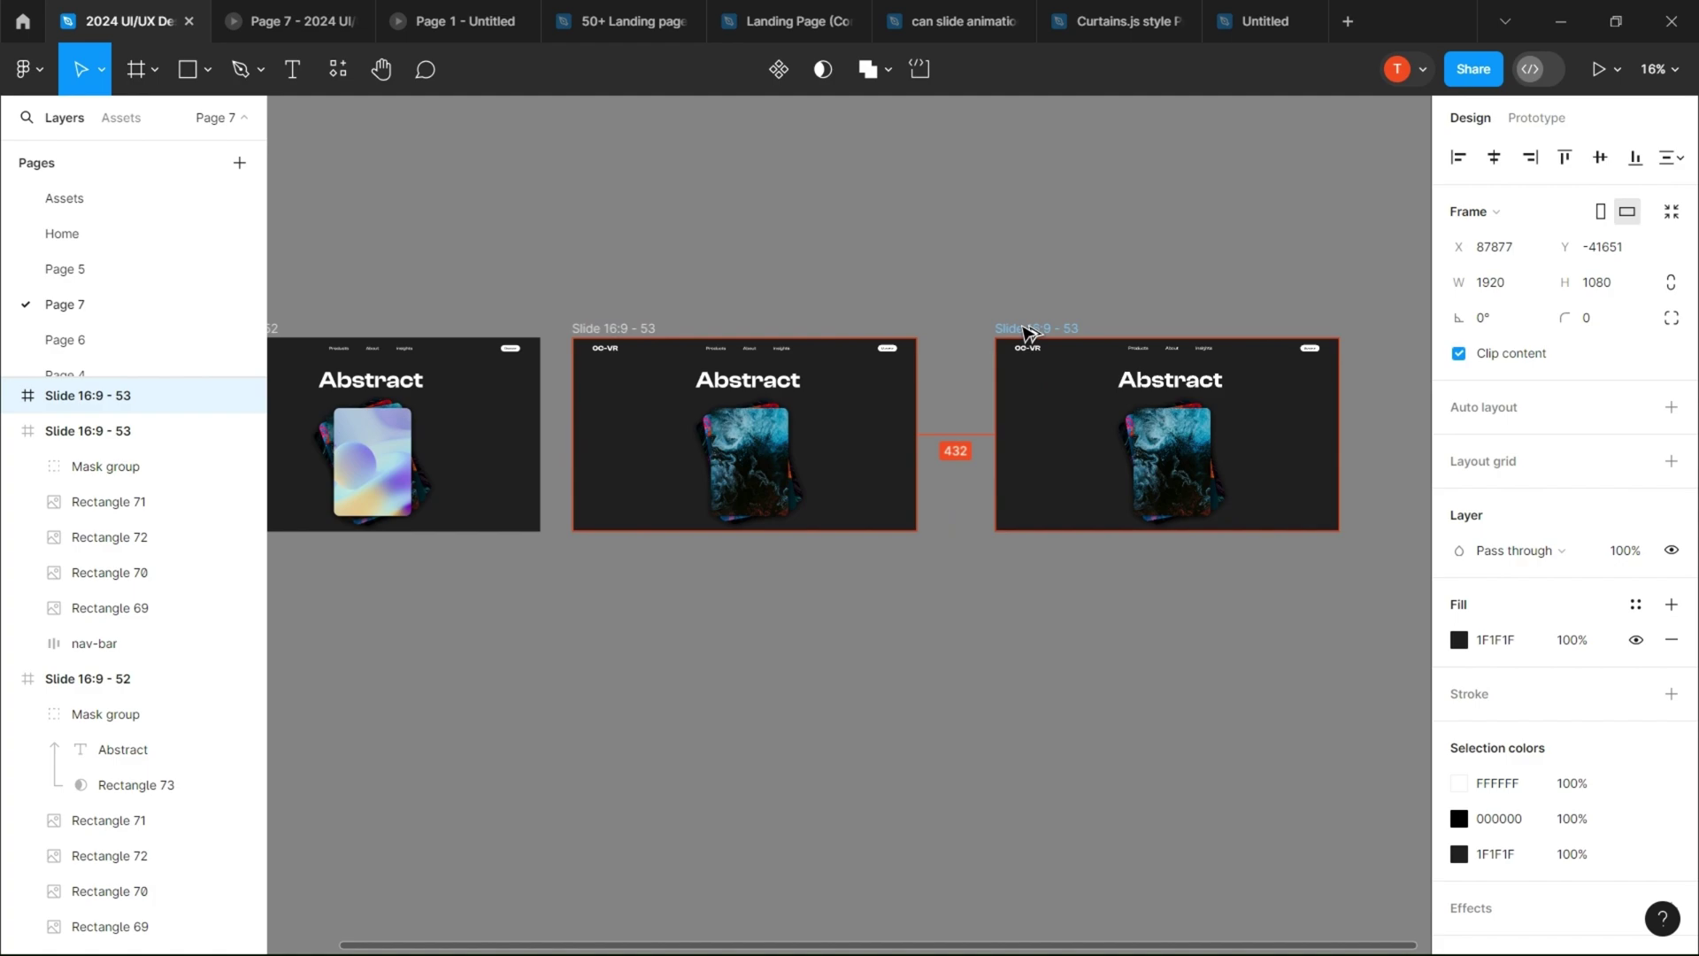
pyautogui.moveTo(1078, 333); pyautogui.dragTo(1082, 334)
pyautogui.moveTo(1207, 498); pyautogui.dragTo(1013, 511)
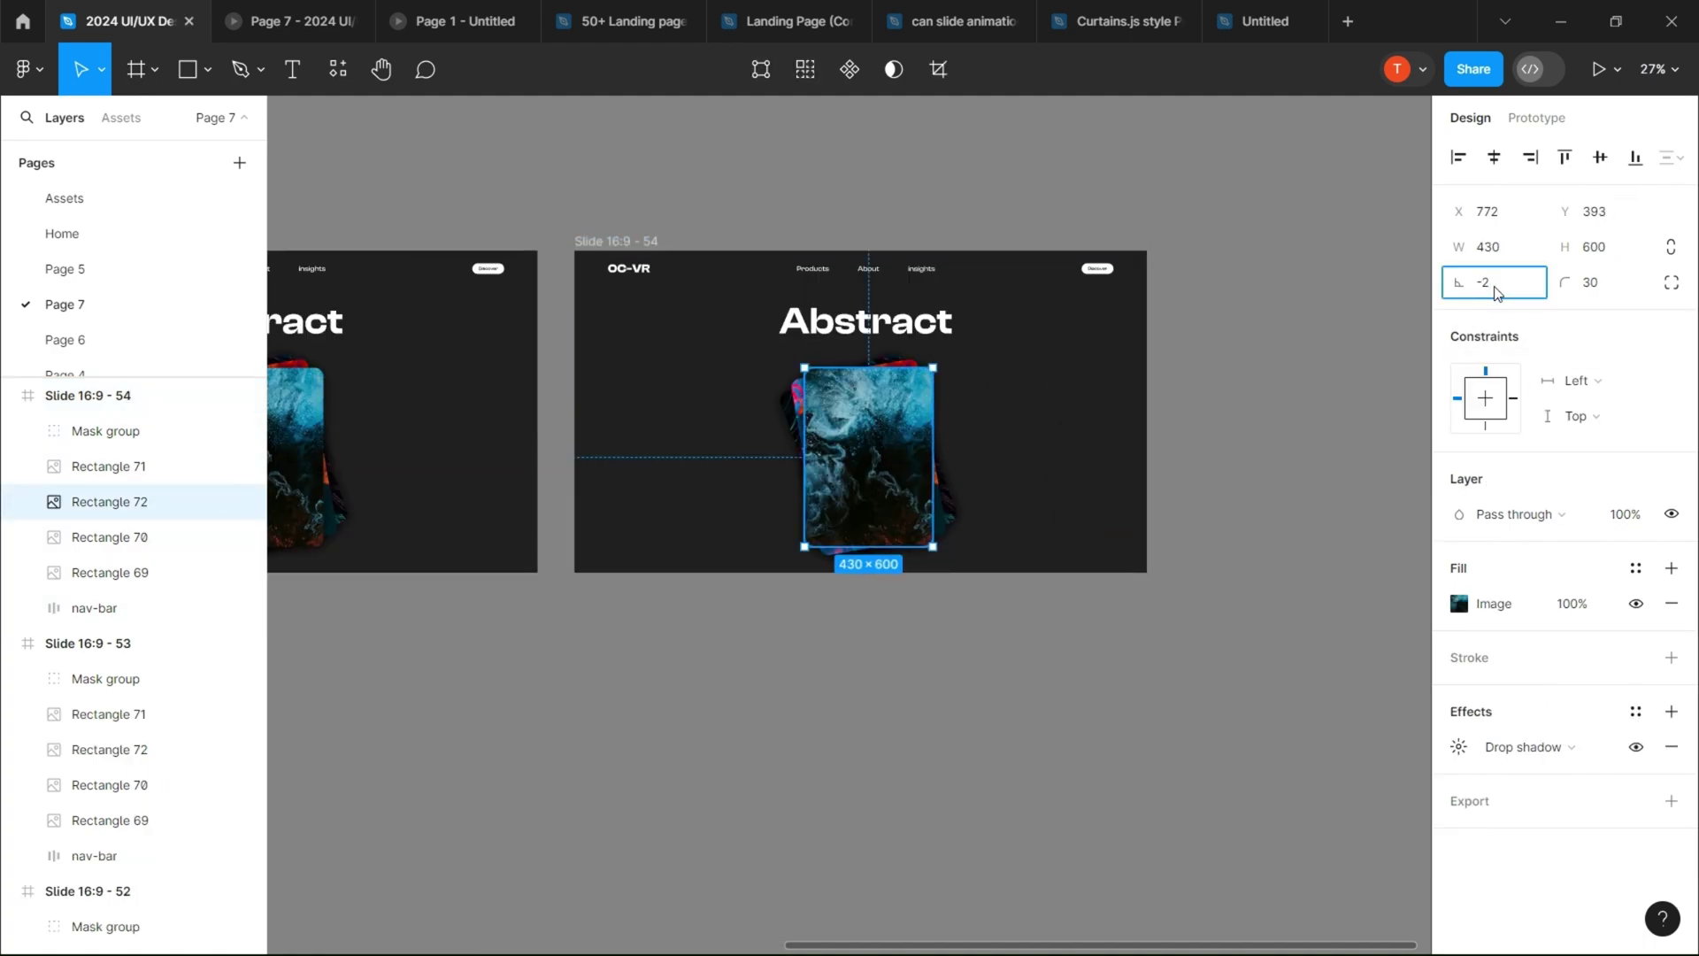
# Step: Set Rectangle 72's rotation to -20° in the new copy and turn off the slide's content clipping
pyautogui.click(632, 241)
pyautogui.click(1459, 354)
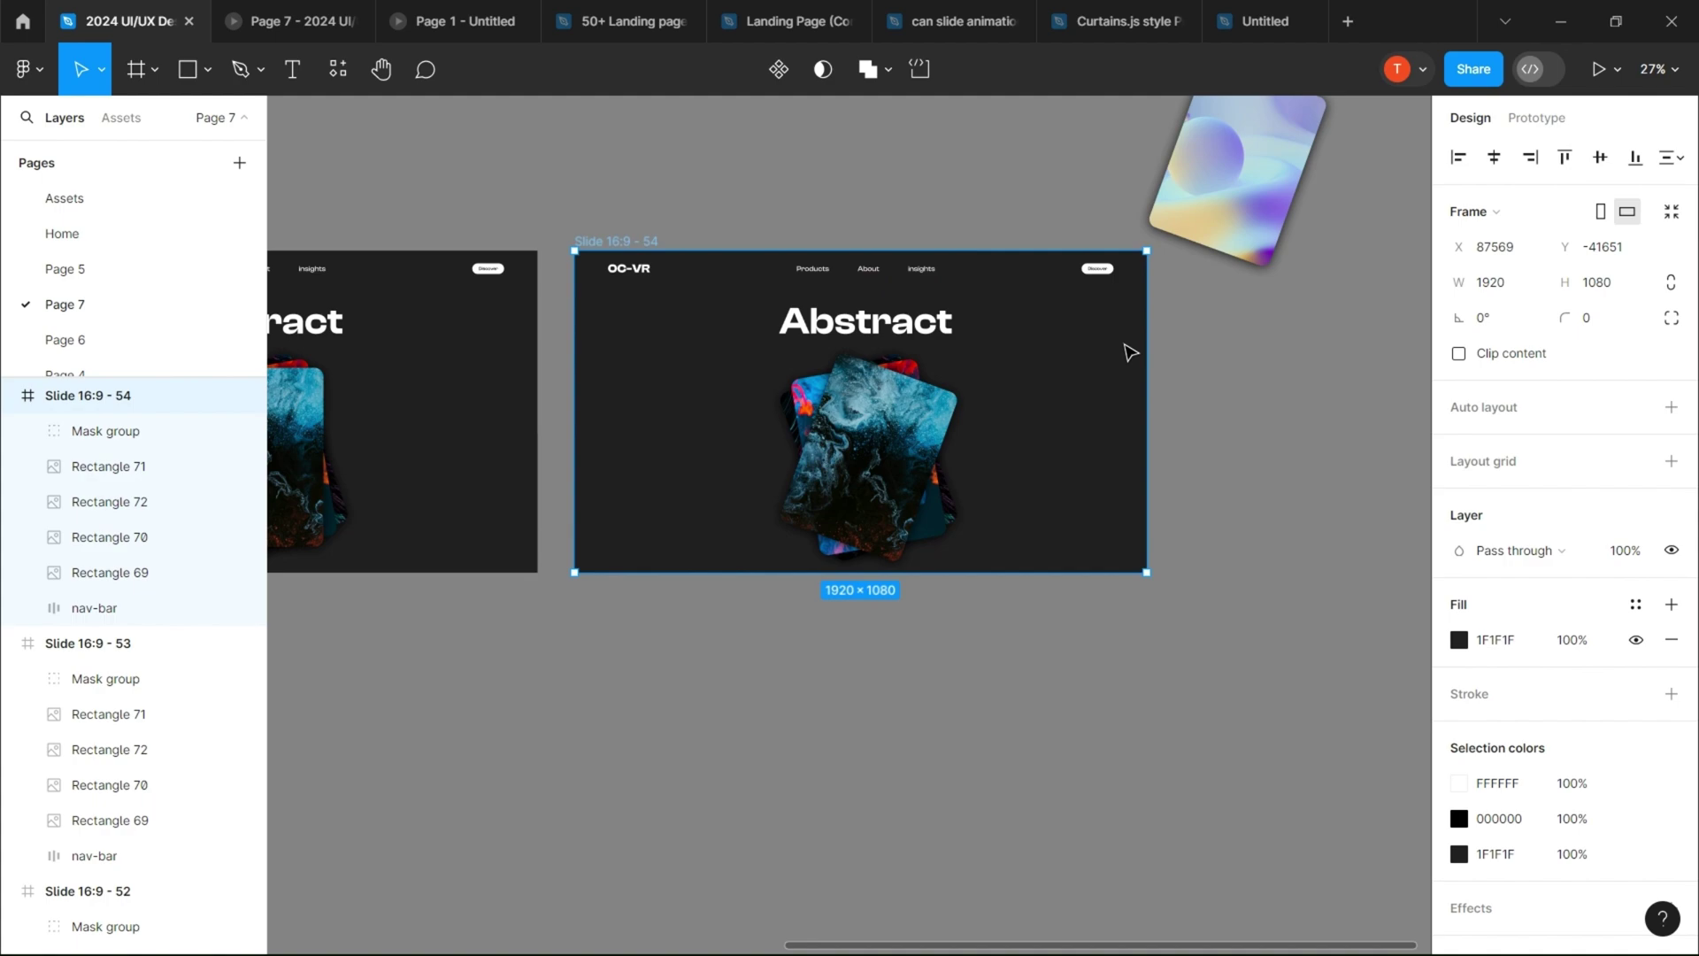
# Step: Move the tilted teal card onto the pastel card beyond the slide's upper-right corner and nest its layer back inside Slide 16:9 - 54
pyautogui.scroll(-2, 965, 566)
pyautogui.moveTo(941, 459)
pyautogui.mouseDown()
pyautogui.moveTo(1058, 358)
pyautogui.moveTo(966, 467)
pyautogui.mouseUp()
pyautogui.click(894, 529)
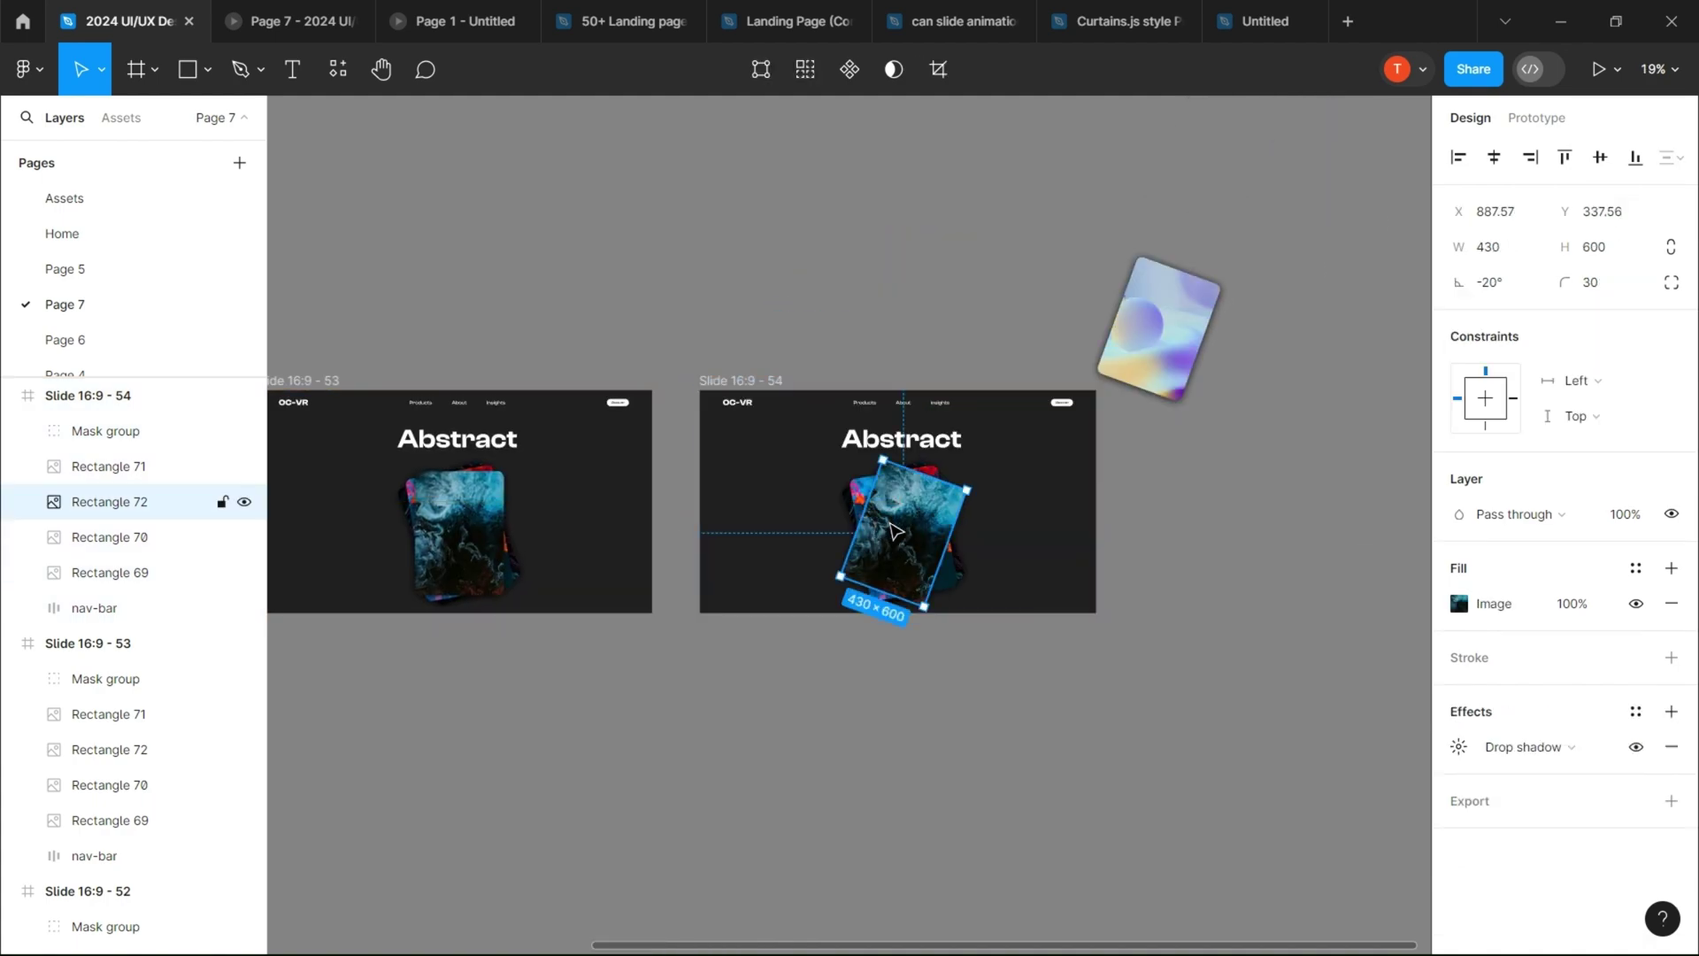
pyautogui.moveTo(893, 529); pyautogui.dragTo(1154, 324)
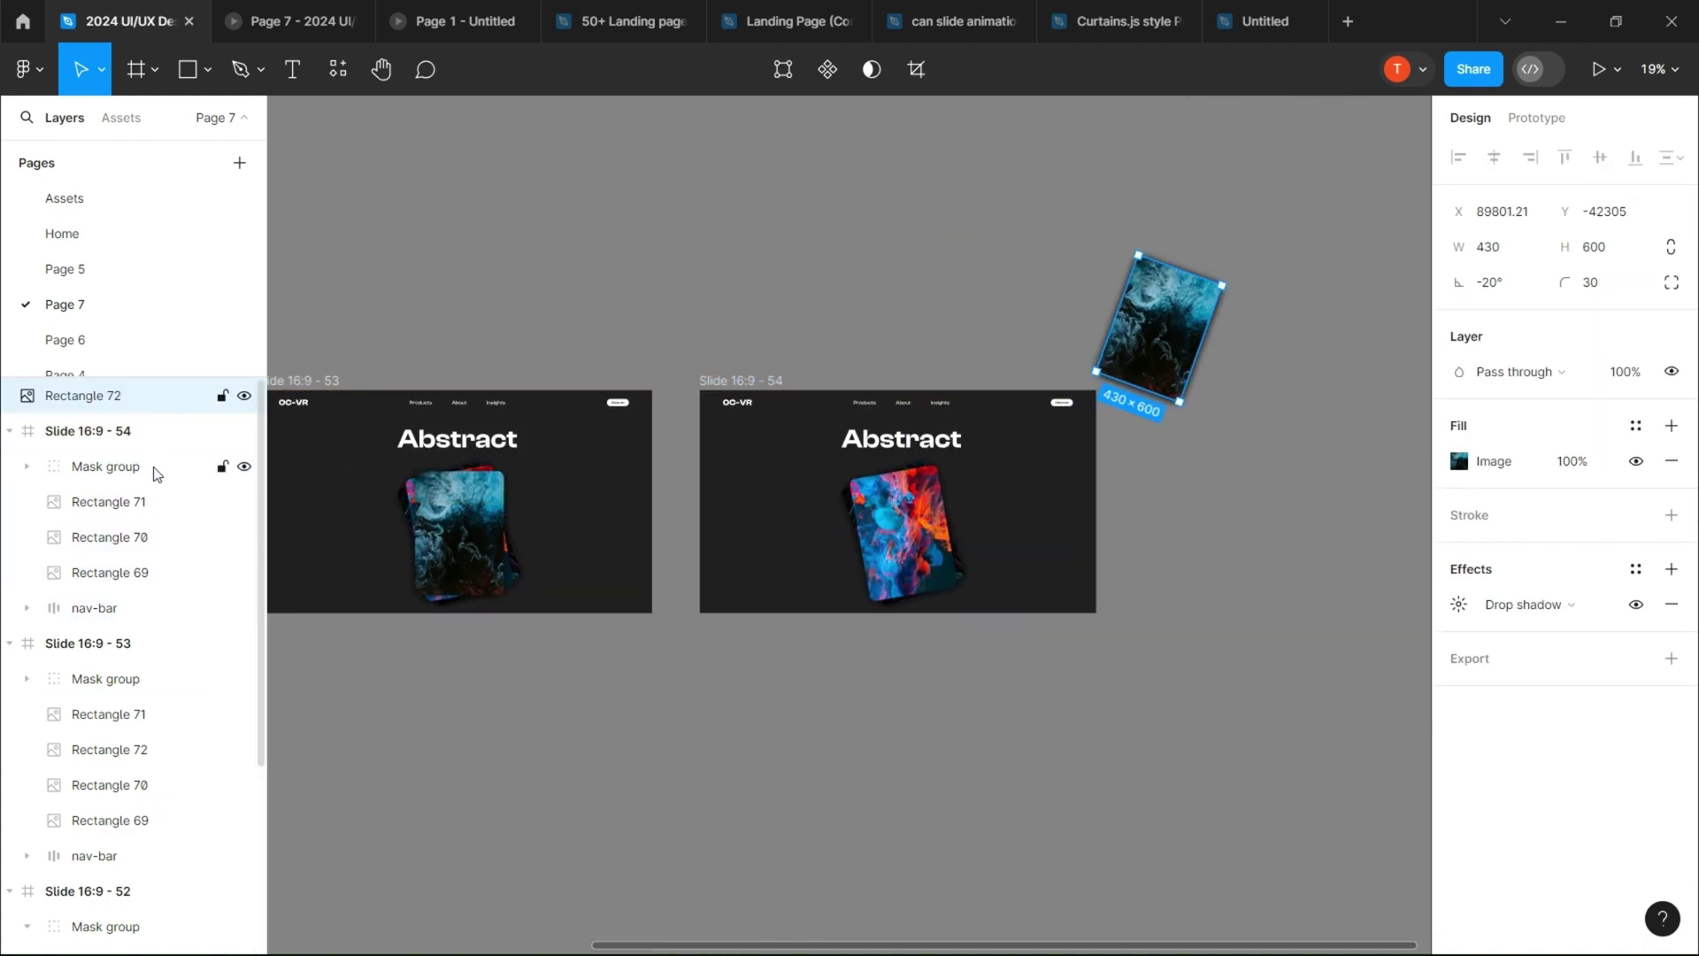
pyautogui.moveTo(147, 513); pyautogui.dragTo(147, 518)
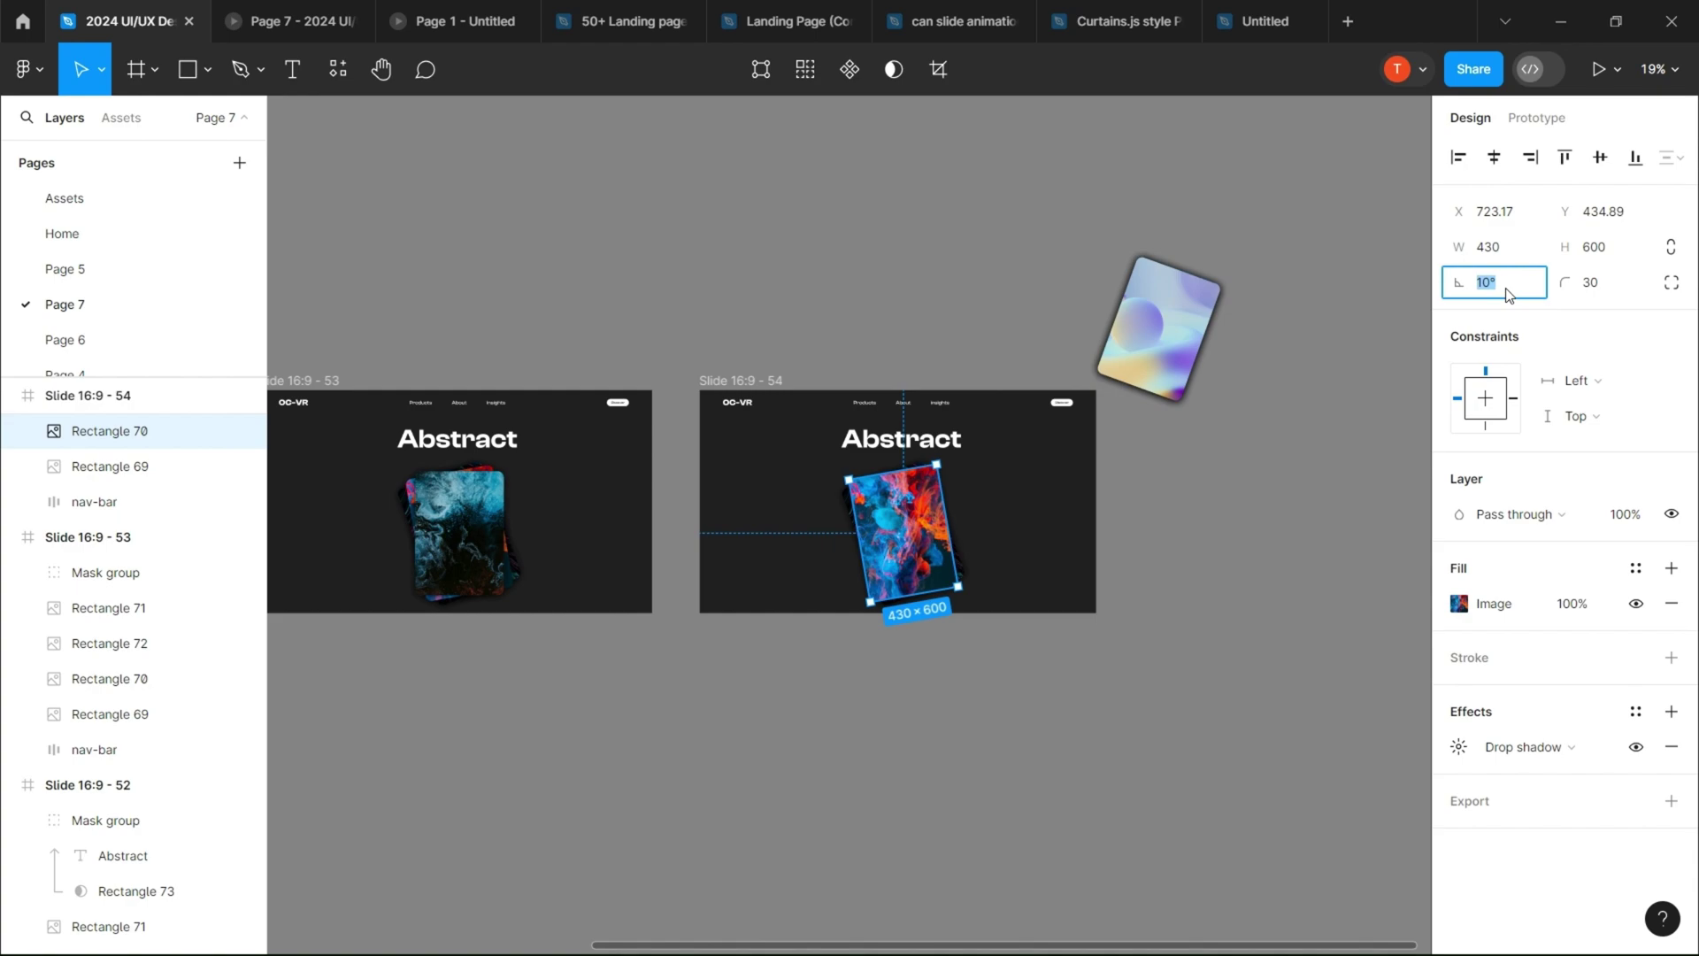
# Step: Set the rotations in Slide 16:9 - 54 to 0° for Rectangle 70 and 10° for Rectangle 69
pyautogui.click(864, 341)
pyautogui.scroll(1, 869, 475)
pyautogui.click(846, 537)
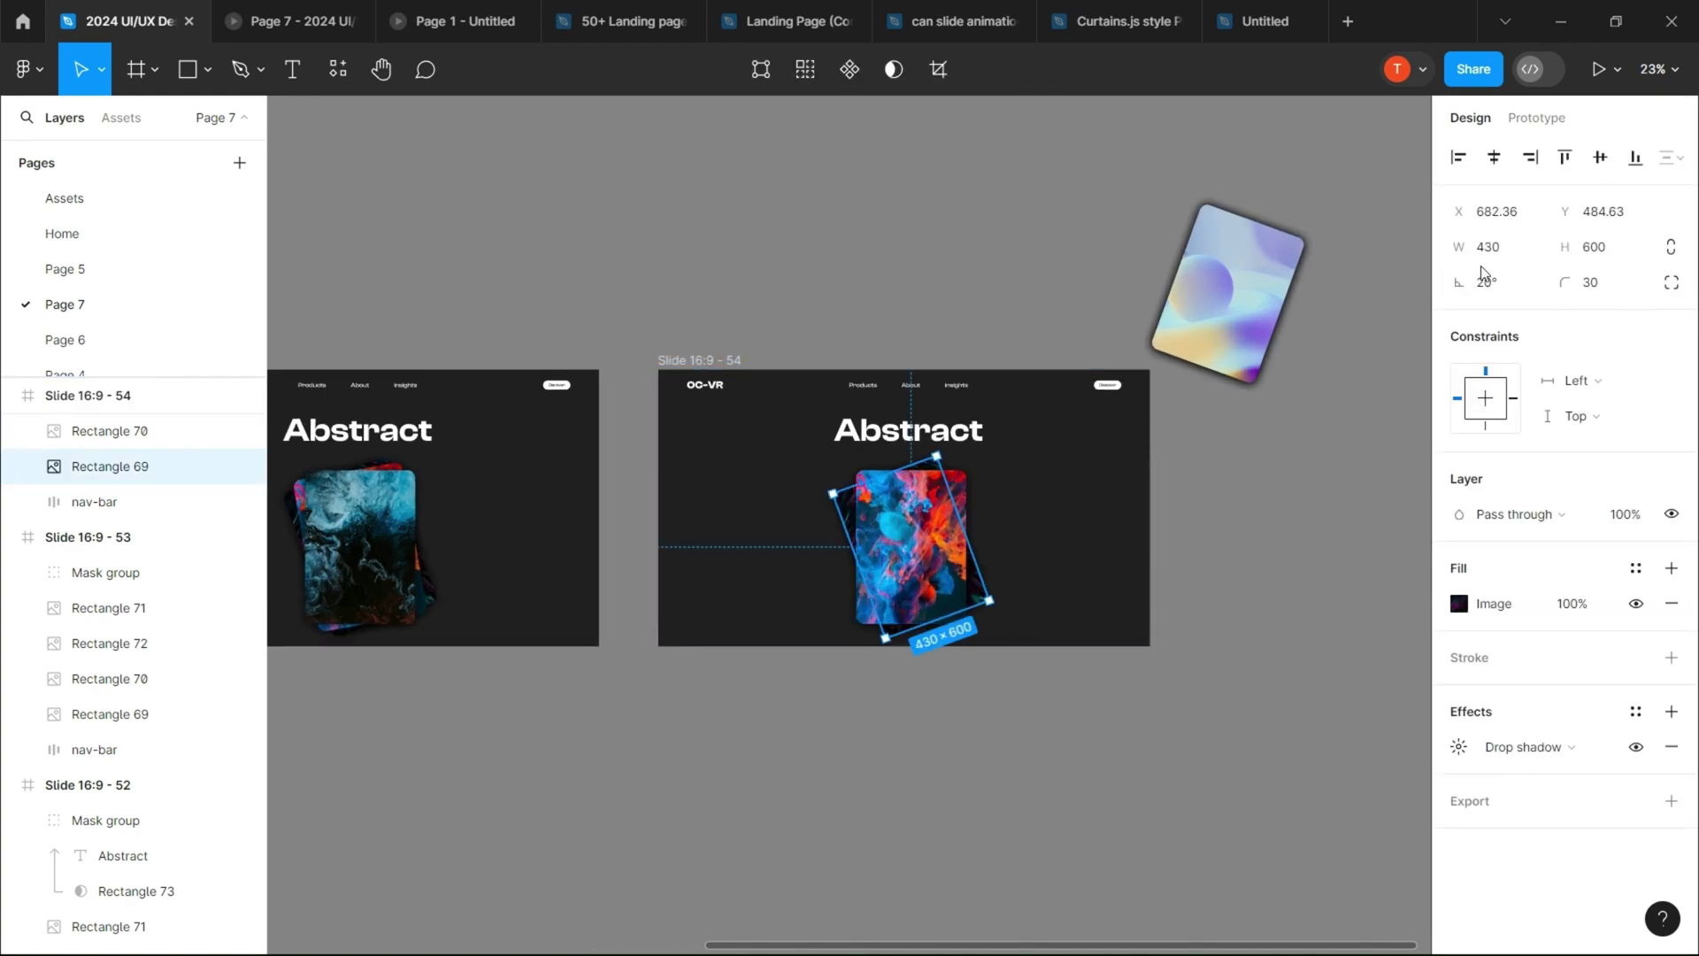
pyautogui.click(854, 223)
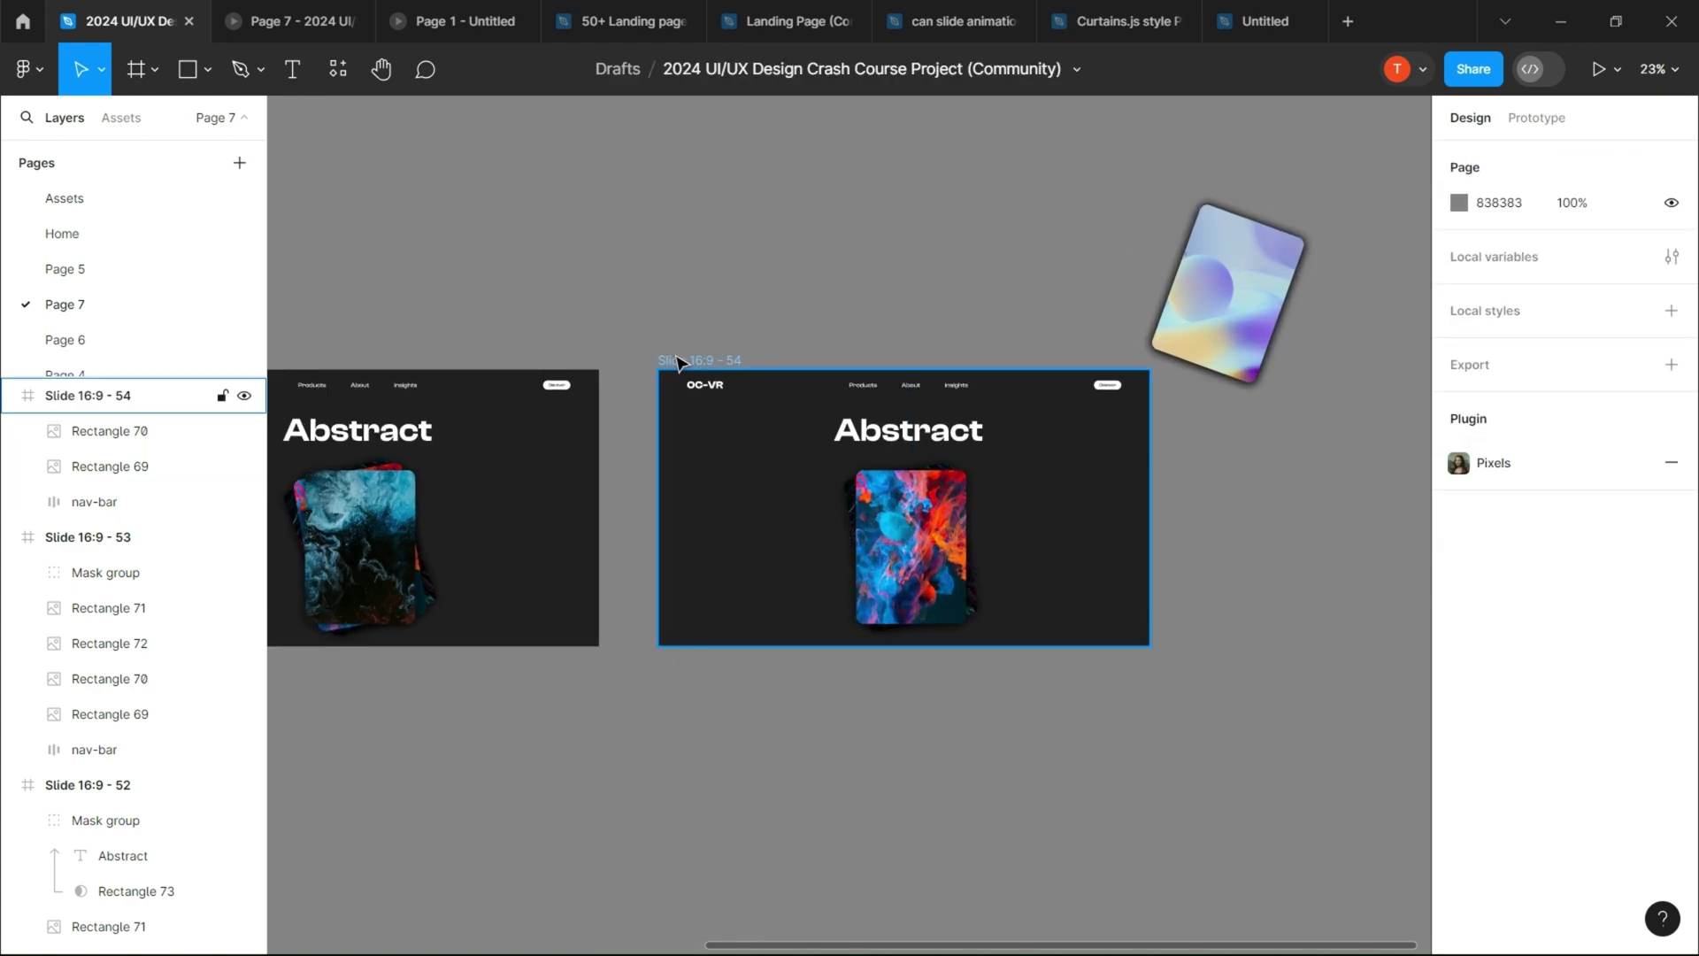
# Step: Turn content clipping back on for Slide 16:9 - 54 and duplicate the slide to its right
pyautogui.click(676, 362)
pyautogui.click(1461, 354)
pyautogui.scroll(-3, 1264, 406)
pyautogui.moveTo(1250, 409); pyautogui.dragTo(927, 475)
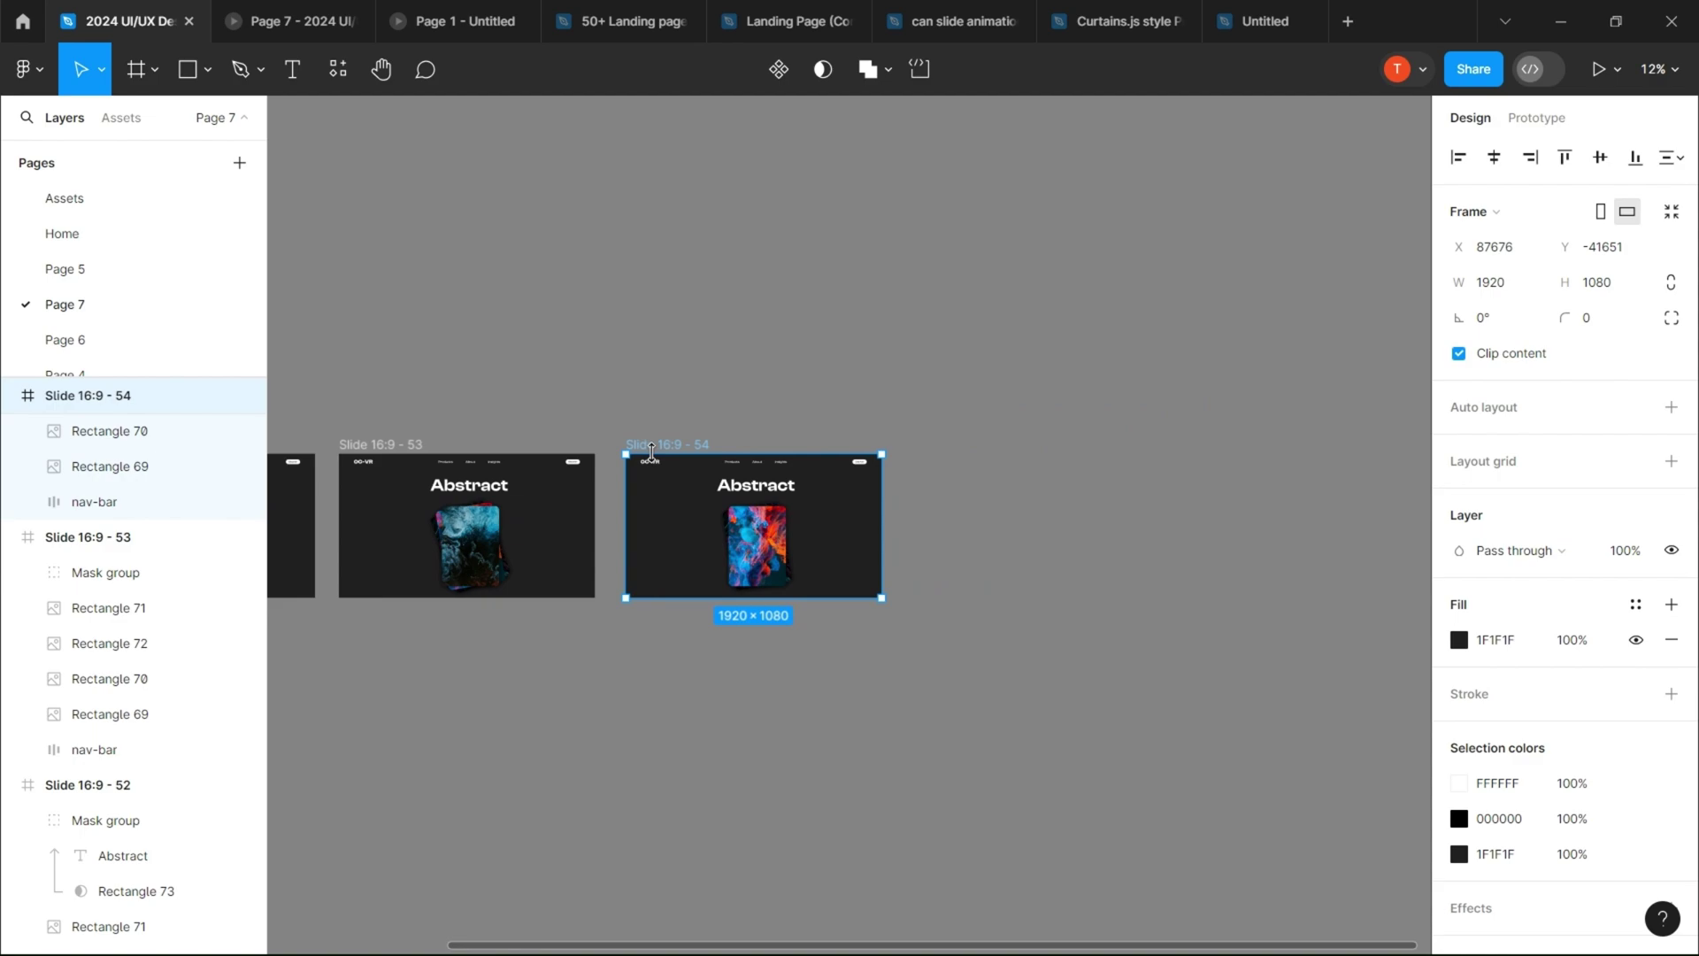
pyautogui.moveTo(685, 442); pyautogui.dragTo(966, 443)
# Step: Set the rotation of the red-and-blue card in the newest slide copy to -20°
pyautogui.scroll(3, 1068, 538)
pyautogui.moveTo(1069, 539); pyautogui.dragTo(1161, 287)
pyautogui.click(828, 546)
pyautogui.click(1494, 287)
pyautogui.write('-20')
pyautogui.press('Return')
pyautogui.press('Escape')
# Step: Turn off the newest slide's content clipping and nest the tilted card, placed beyond its upper-right corner, back inside the slide
pyautogui.click(1458, 353)
pyautogui.scroll(-1, 1068, 495)
pyautogui.click(830, 550)
pyautogui.moveTo(88, 396); pyautogui.dragTo(100, 496)
# Step: Set the rotation of Rectangle 69 in Slide 16:9 - 55 to 0°
pyautogui.click(907, 580)
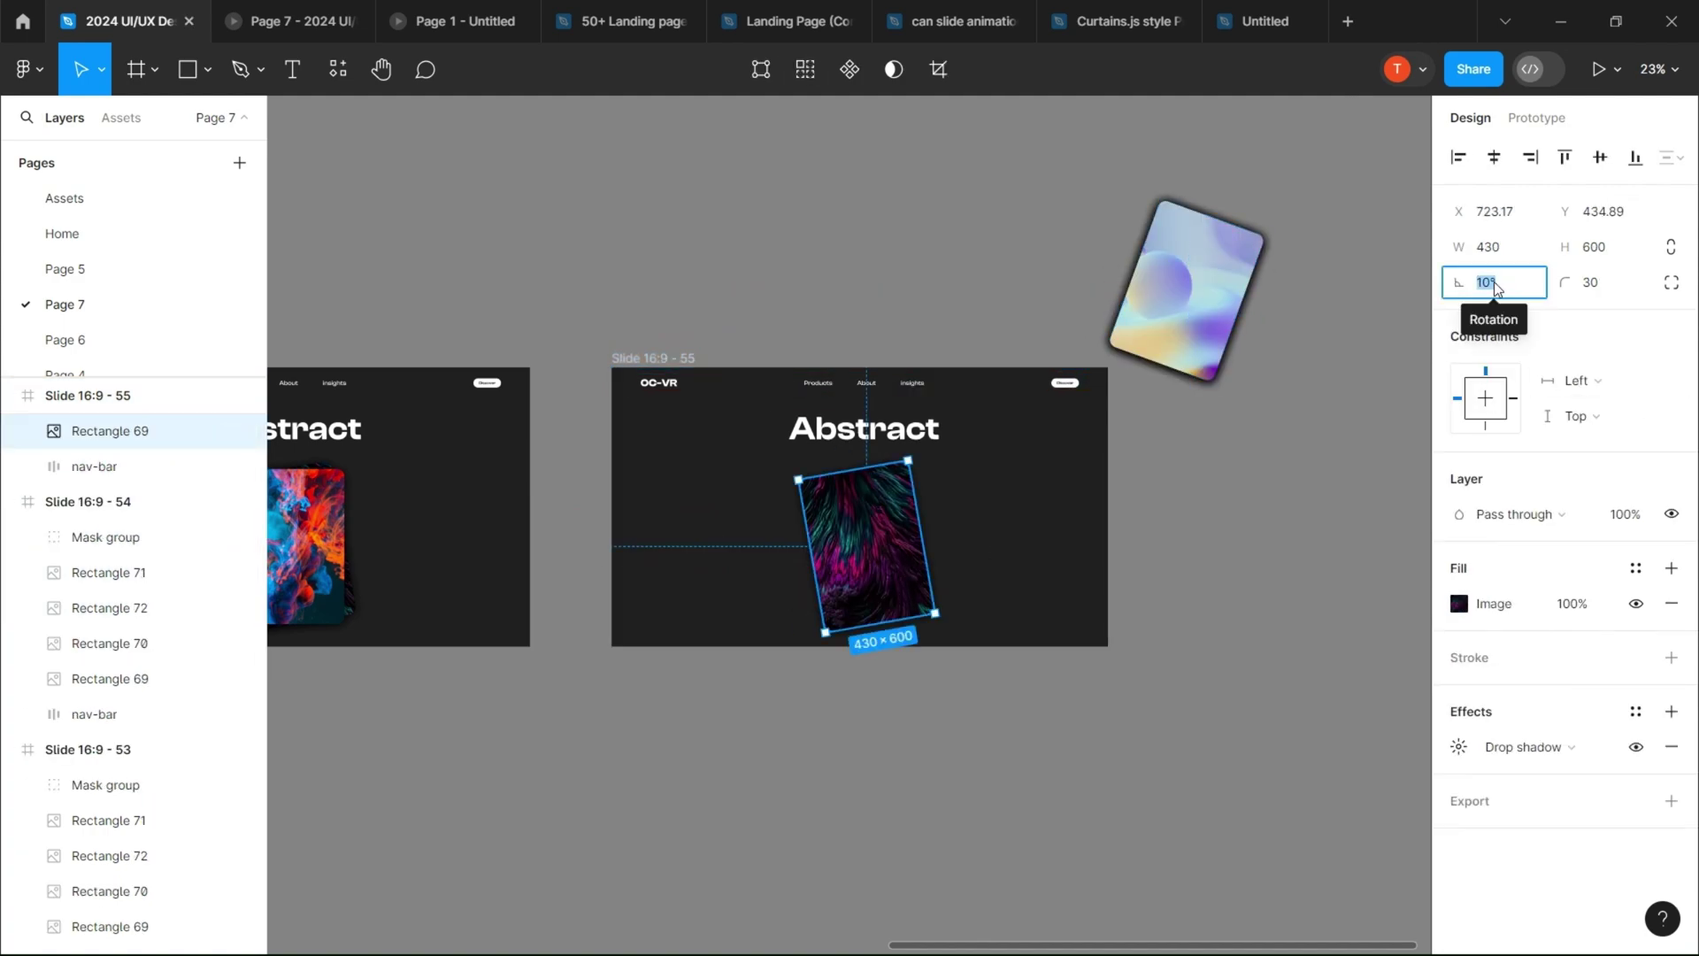
pyautogui.write('0')
pyautogui.press('Return')
pyautogui.click(1269, 393)
# Step: Turn content clipping back on for Slide 16:9 - 55
pyautogui.click(655, 358)
pyautogui.click(1458, 355)
pyautogui.click(1331, 355)
pyautogui.scroll(-2, 1332, 355)
pyautogui.scroll(2, 744, 402)
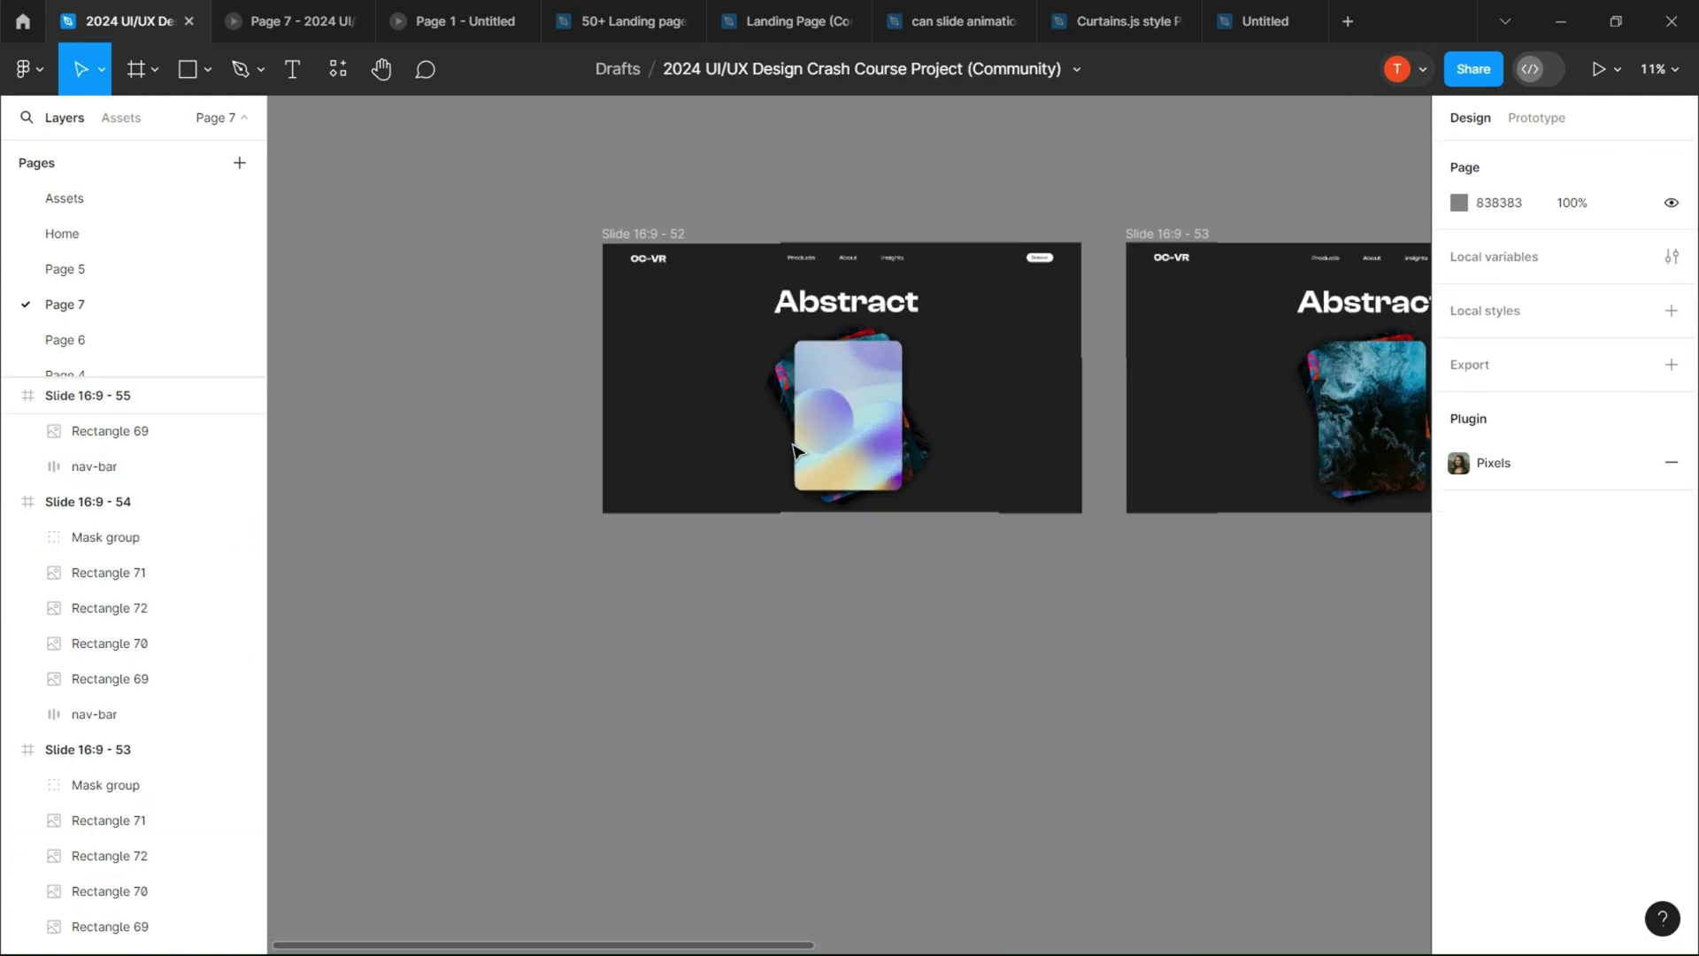
# Step: Add the white text 01 to the left of the card stack in Slide 16:9 - 52
pyautogui.scroll(5, 793, 451)
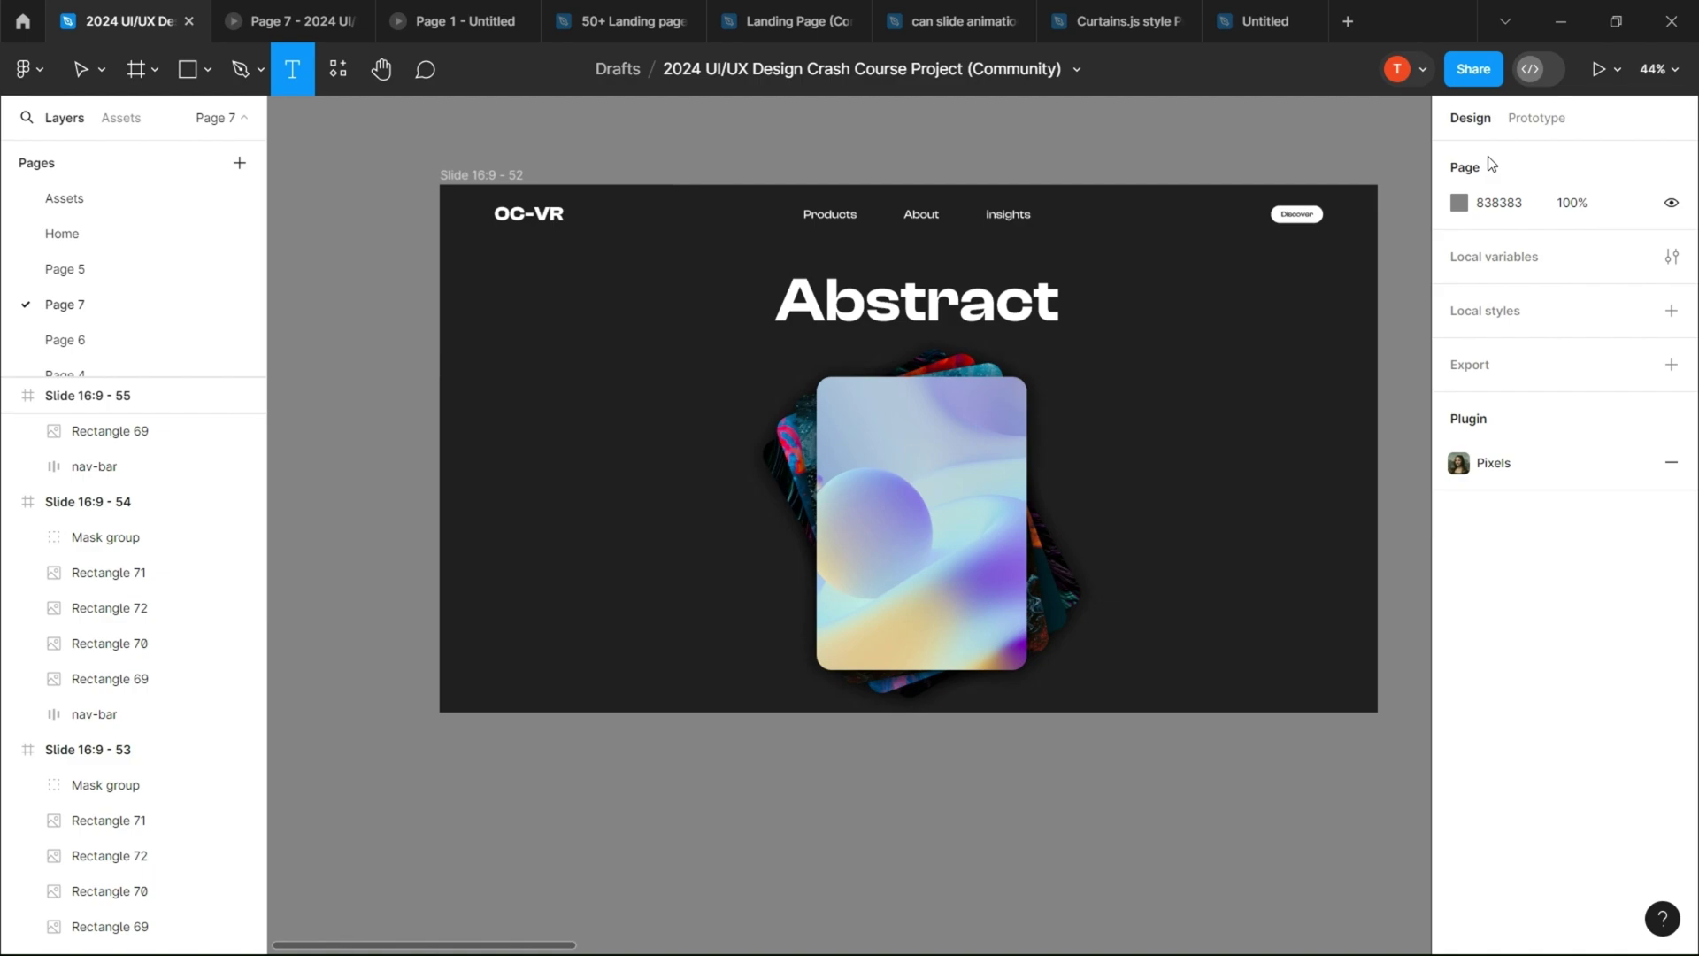
pyautogui.click(520, 537)
pyautogui.click(1504, 603)
pyautogui.scroll(1, 1256, 708)
pyautogui.click(1256, 700)
pyautogui.write('01')
# Step: Change the font of the 01 text to Wild West
pyautogui.hotkey('ctrl', 'a')
pyautogui.click(1523, 605)
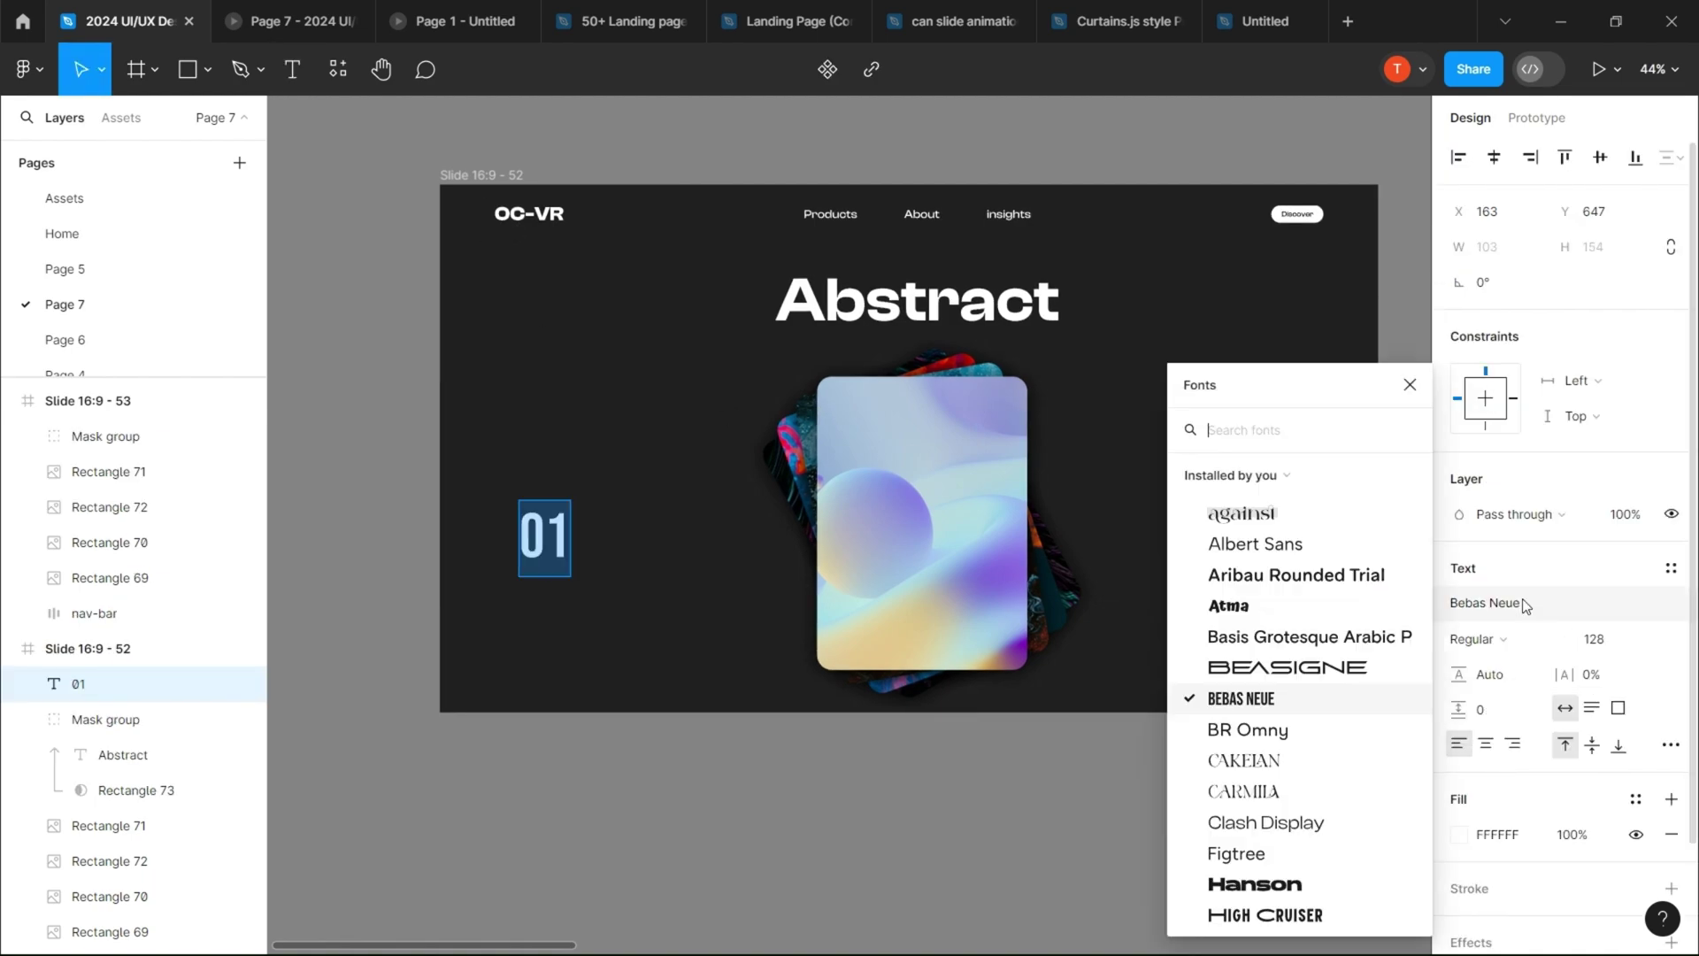
pyautogui.scroll(-2, 1260, 740)
pyautogui.scroll(-3, 1259, 740)
pyautogui.click(1239, 920)
# Step: Scale the 01 text up to about 105 × 216 and move it to the slide's lower-left corner
pyautogui.press('k')
pyautogui.scroll(2, 426, 448)
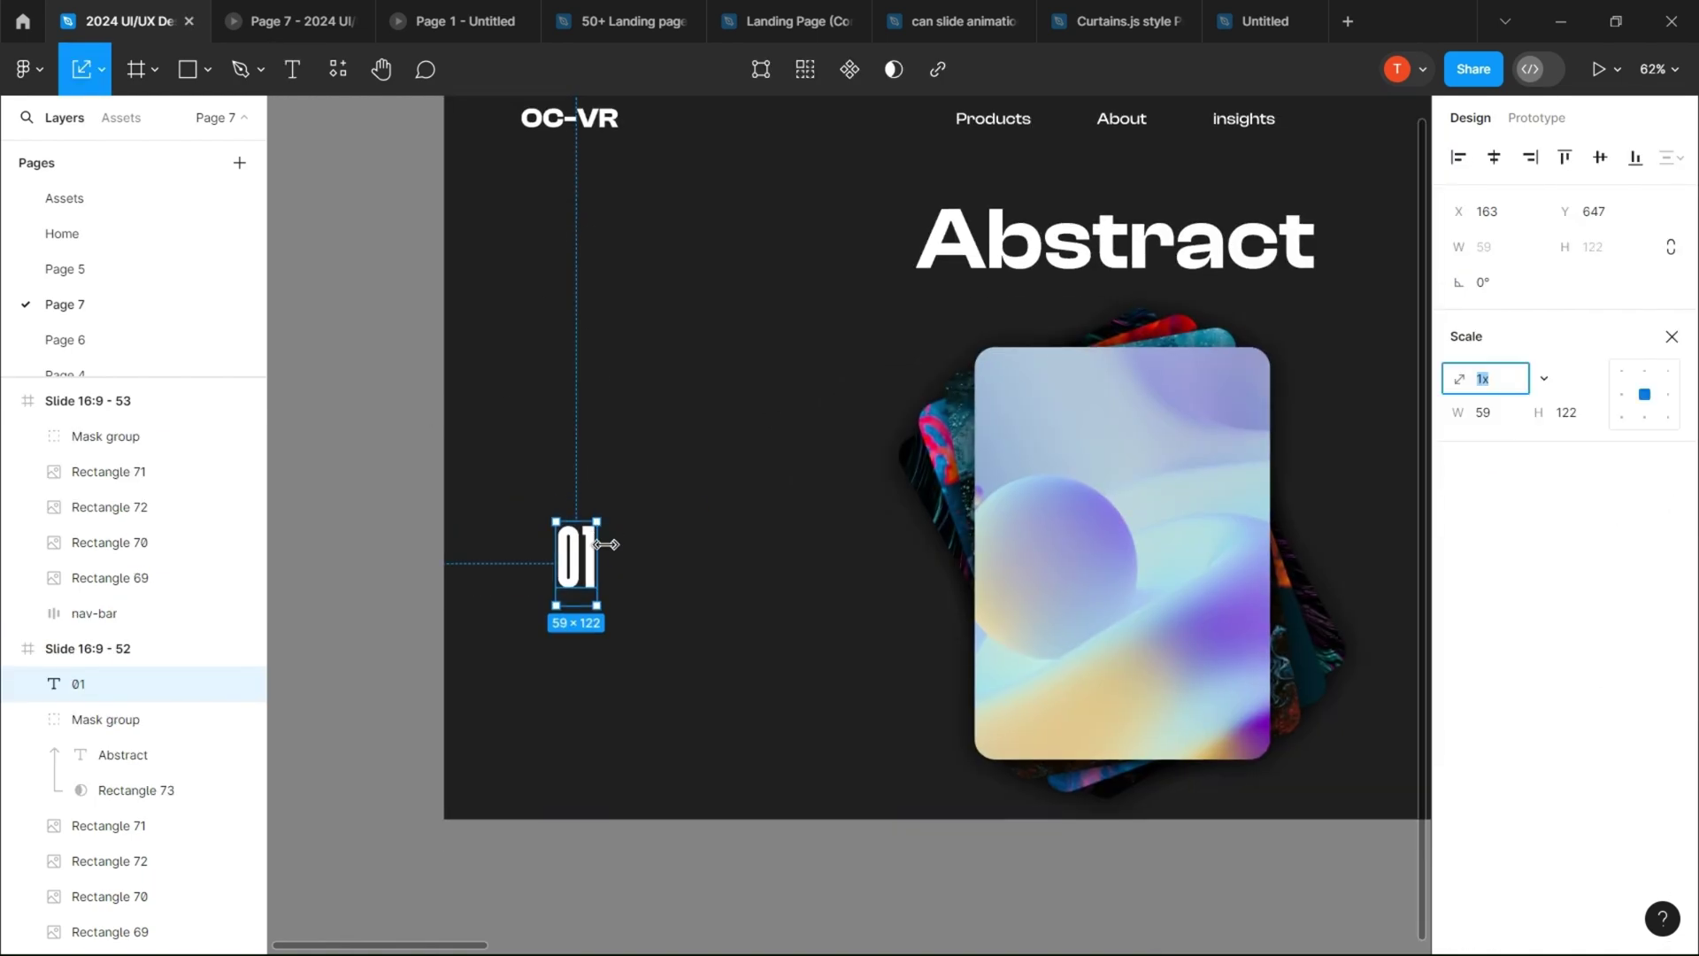
pyautogui.moveTo(605, 546); pyautogui.dragTo(618, 544)
pyautogui.moveTo(569, 542); pyautogui.dragTo(560, 682)
# Step: Duplicate the 01 text three times in a row to its right and change the copies to 02, 03 and 04
pyautogui.scroll(-2, 322, 582)
pyautogui.moveTo(502, 699); pyautogui.dragTo(637, 695)
pyautogui.moveTo(642, 690); pyautogui.dragTo(708, 690)
pyautogui.doubleClick(575, 666)
pyautogui.write('2')
pyautogui.doubleClick(638, 666)
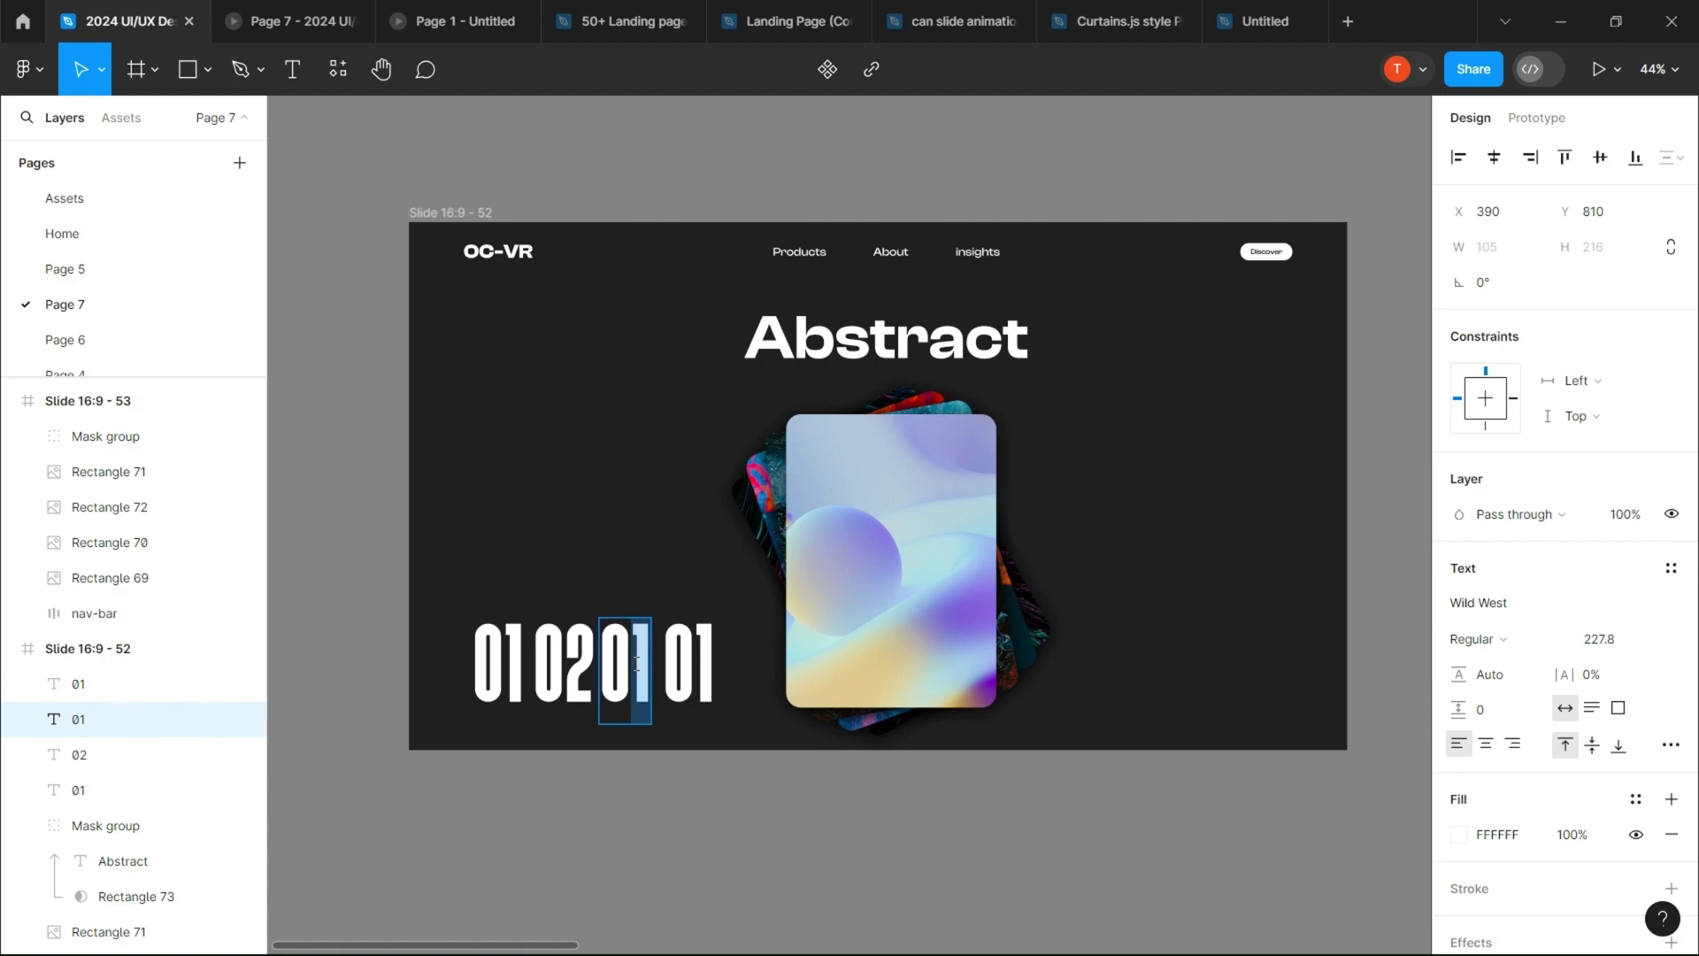
# Step: Distribute the four numbers with equal horizontal spacing and group them
pyautogui.keyDown('shift'); pyautogui.click(619, 665); pyautogui.keyUp('shift')
pyautogui.keyDown('shift'); pyautogui.click(564, 666); pyautogui.keyUp('shift')
pyautogui.keyDown('shift'); pyautogui.click(500, 665); pyautogui.keyUp('shift')
pyautogui.click(1671, 157)
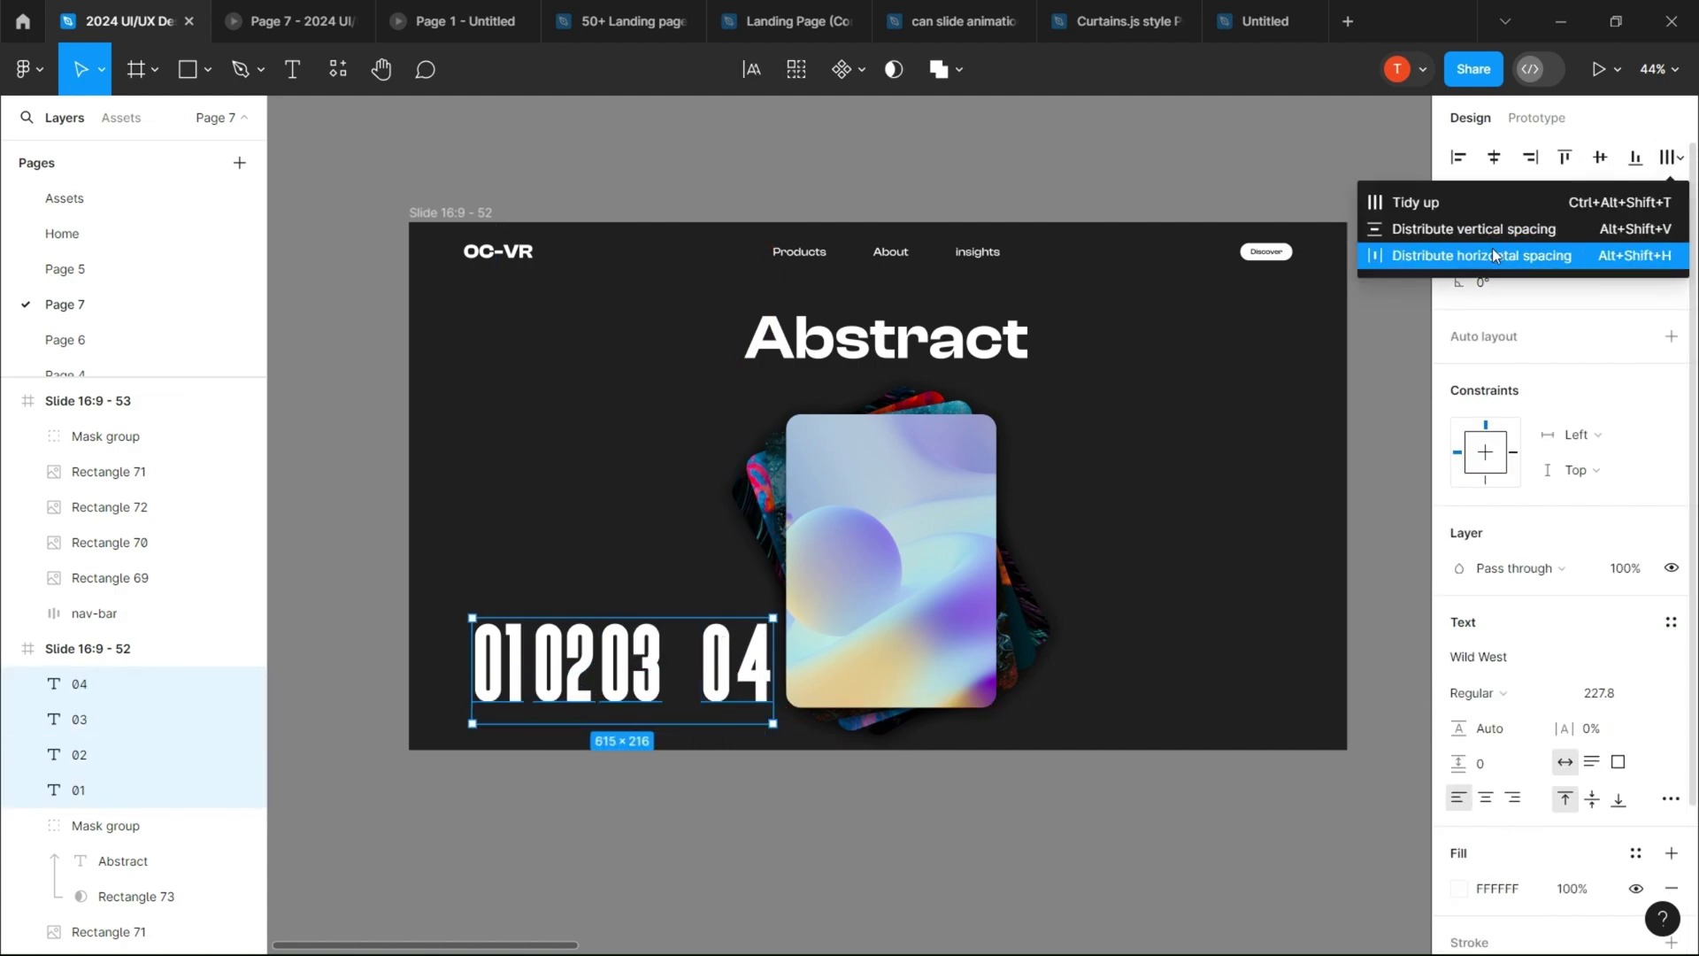
pyautogui.click(1507, 255)
pyautogui.hotkey('ctrl', 'g')
# Step: Draw a rectangle of about 157 × 195 over the number 01 and place its layer beneath the number group
pyautogui.click(354, 644)
pyautogui.press('r')
pyautogui.moveTo(463, 613); pyautogui.dragTo(541, 707)
pyautogui.moveTo(110, 896); pyautogui.dragTo(109, 943)
# Step: Mask the number group with the rectangle so that only 01 shows
pyautogui.scroll(4, 420, 788)
pyautogui.moveTo(1462, 220); pyautogui.dragTo(1457, 221)
pyautogui.keyDown('shift'); pyautogui.click(619, 535); pyautogui.keyUp('shift')
pyautogui.hotkey('ctrl', 'alt', 'm')
pyautogui.click(708, 655)
pyautogui.scroll(-6, 638, 533)
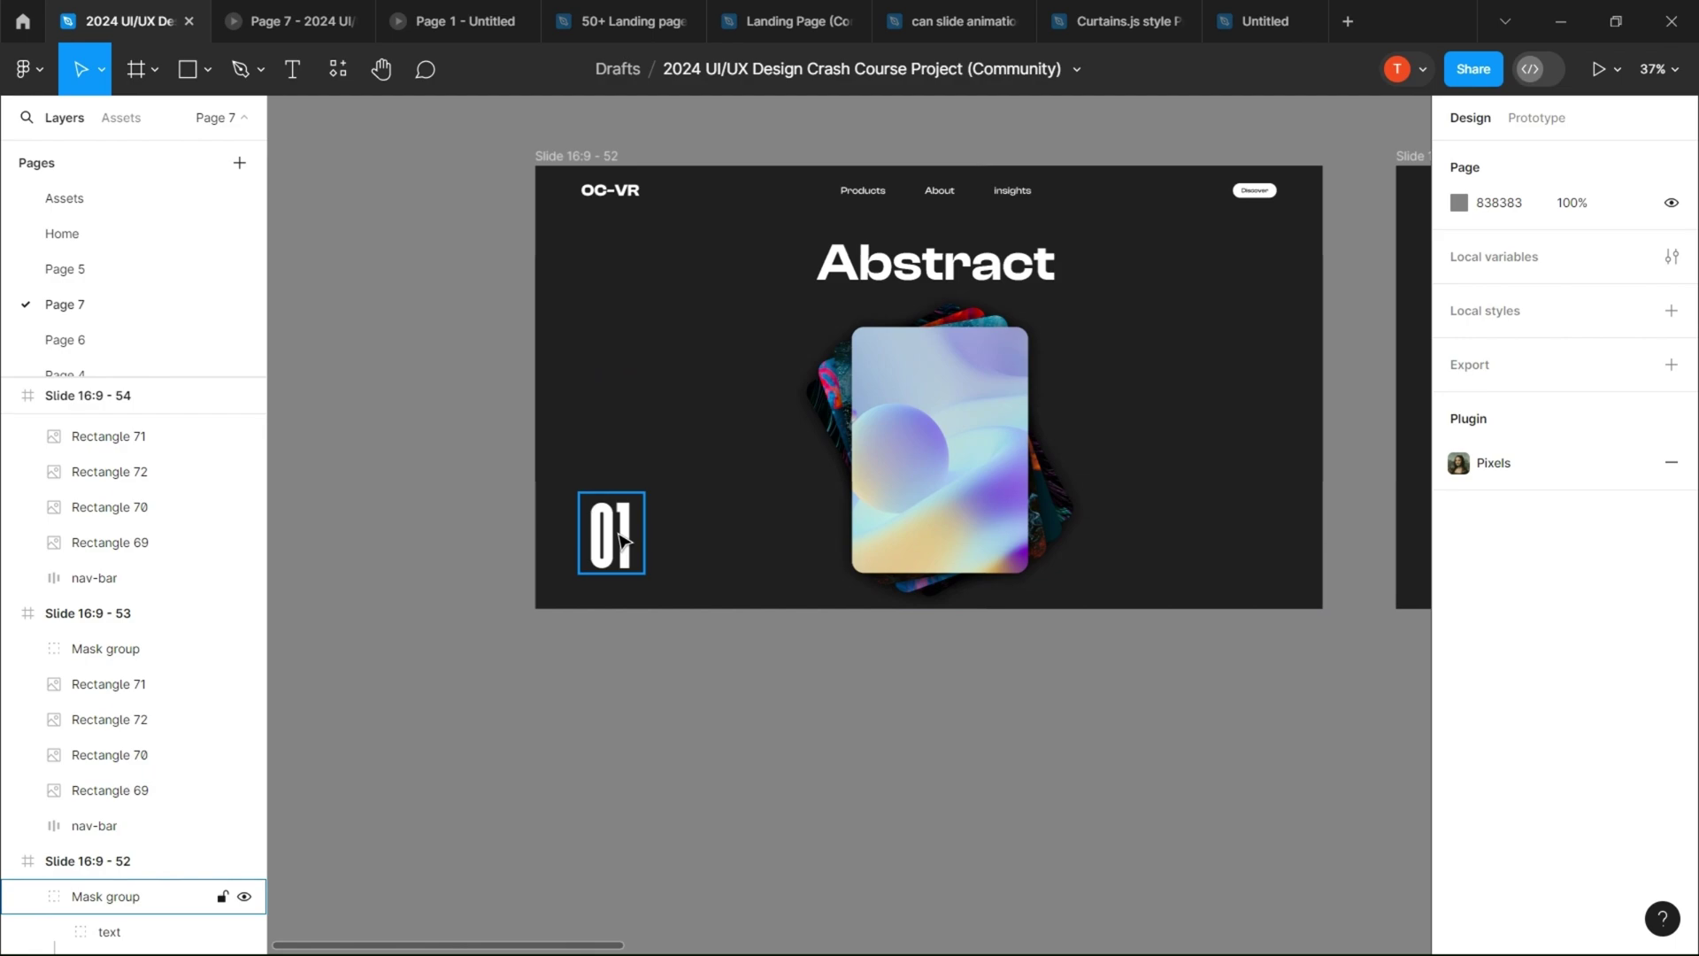
# Step: Duplicate Slide 16:9 - 52 and place the copy directly below the original
pyautogui.click(569, 511)
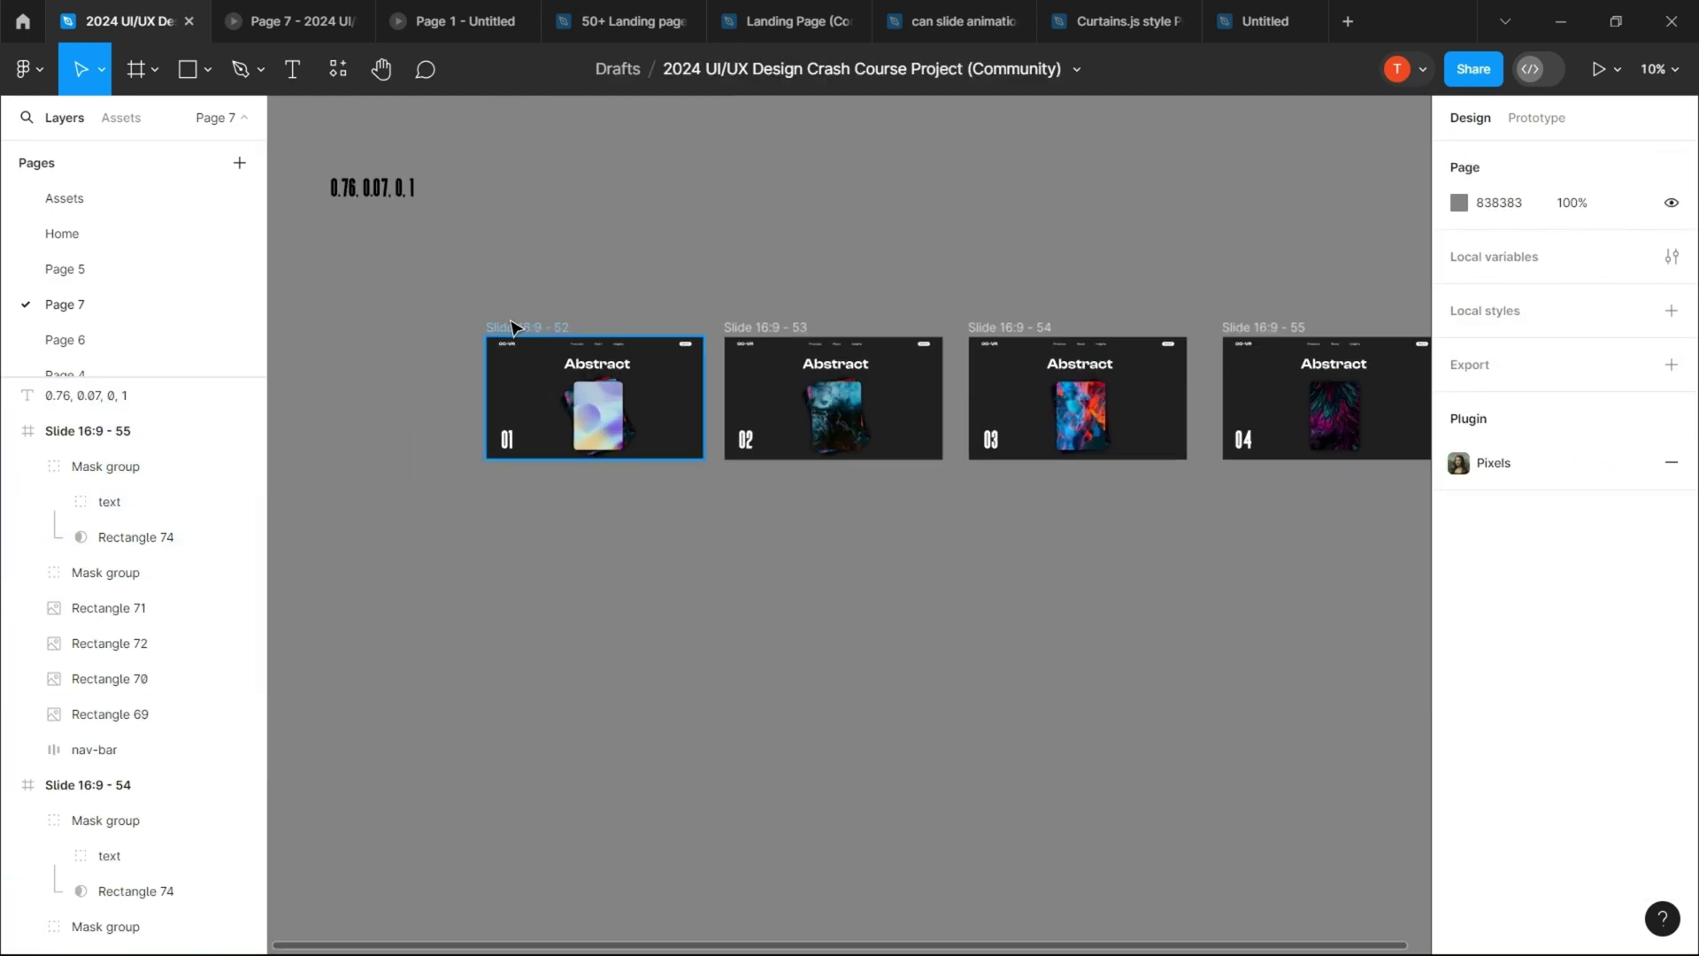
pyautogui.click(515, 327)
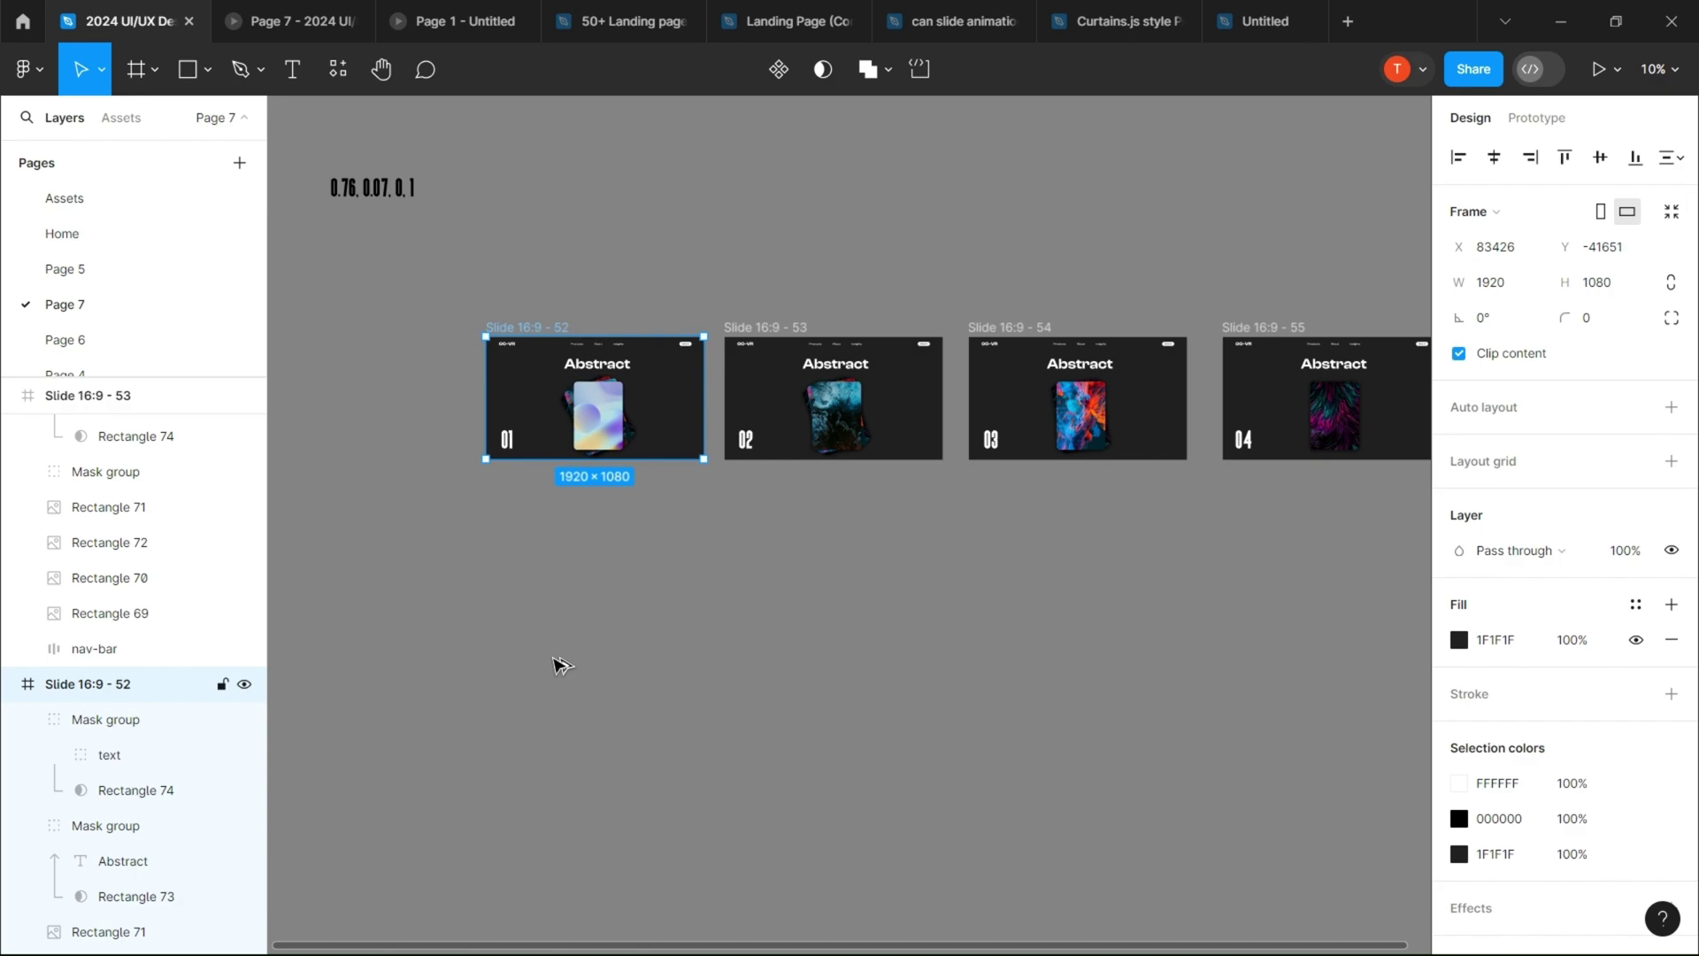
pyautogui.moveTo(566, 319); pyautogui.dragTo(566, 537)
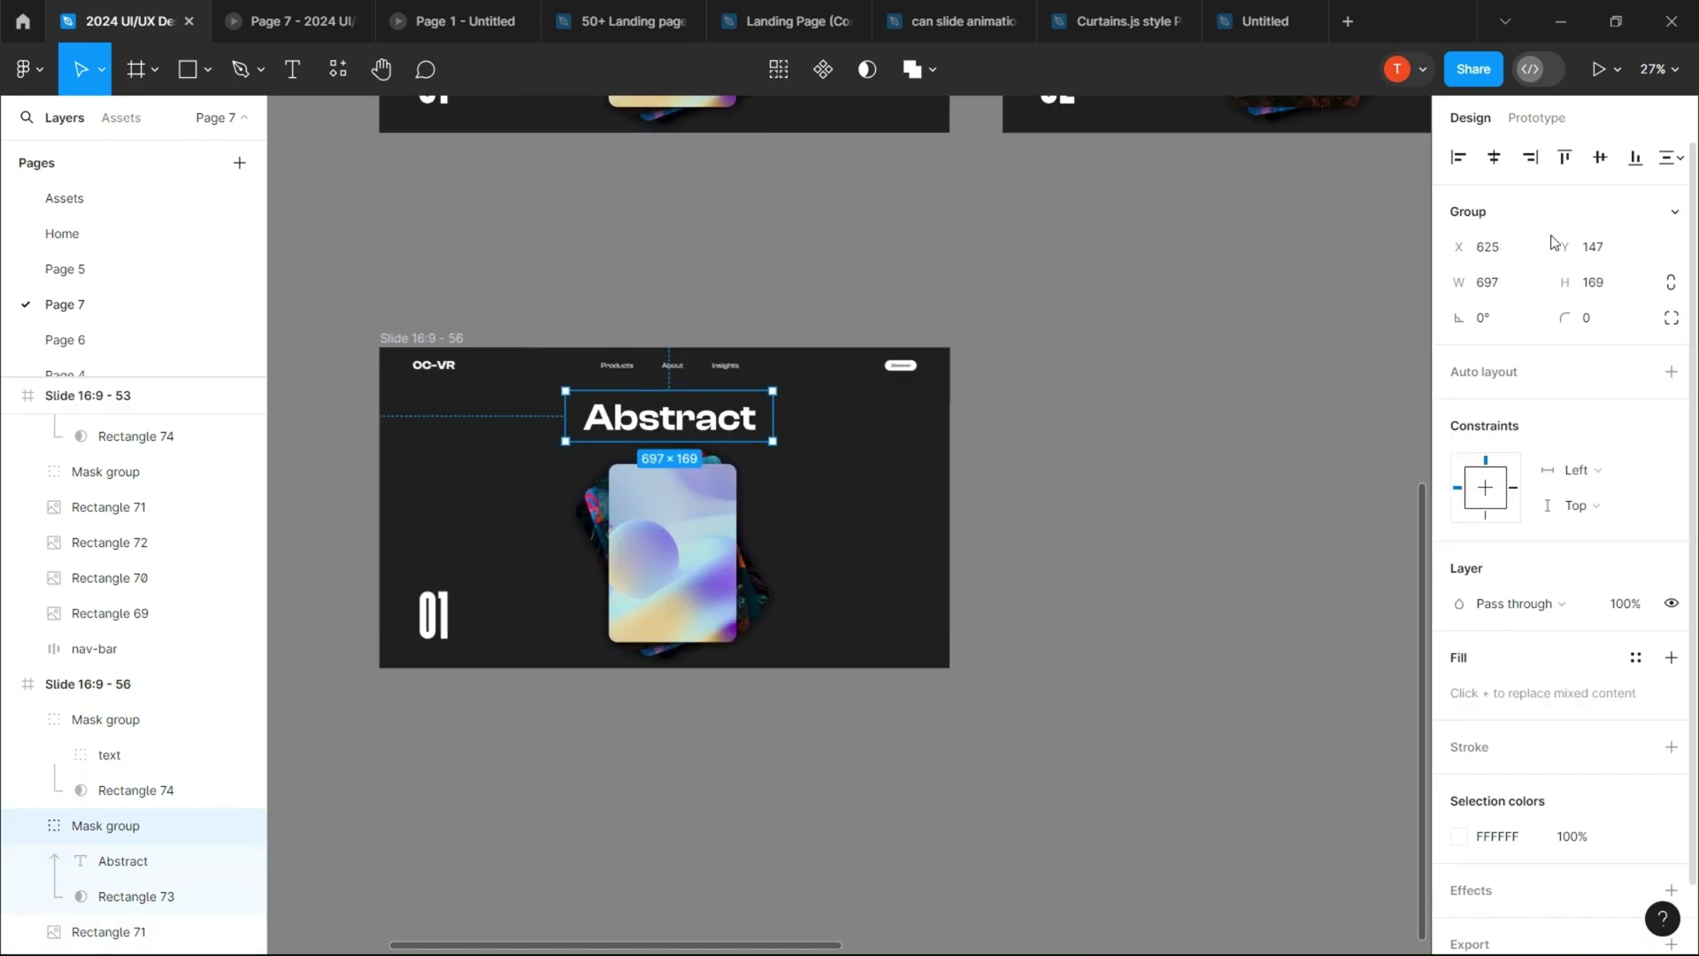
# Step: Shift the copy's heading and nav-bar up toward and past the top edge, and its 01 number left to X 7
pyautogui.moveTo(1563, 247); pyautogui.dragTo(1426, 247)
pyautogui.click(838, 376)
pyautogui.moveTo(1563, 247); pyautogui.dragTo(1426, 247)
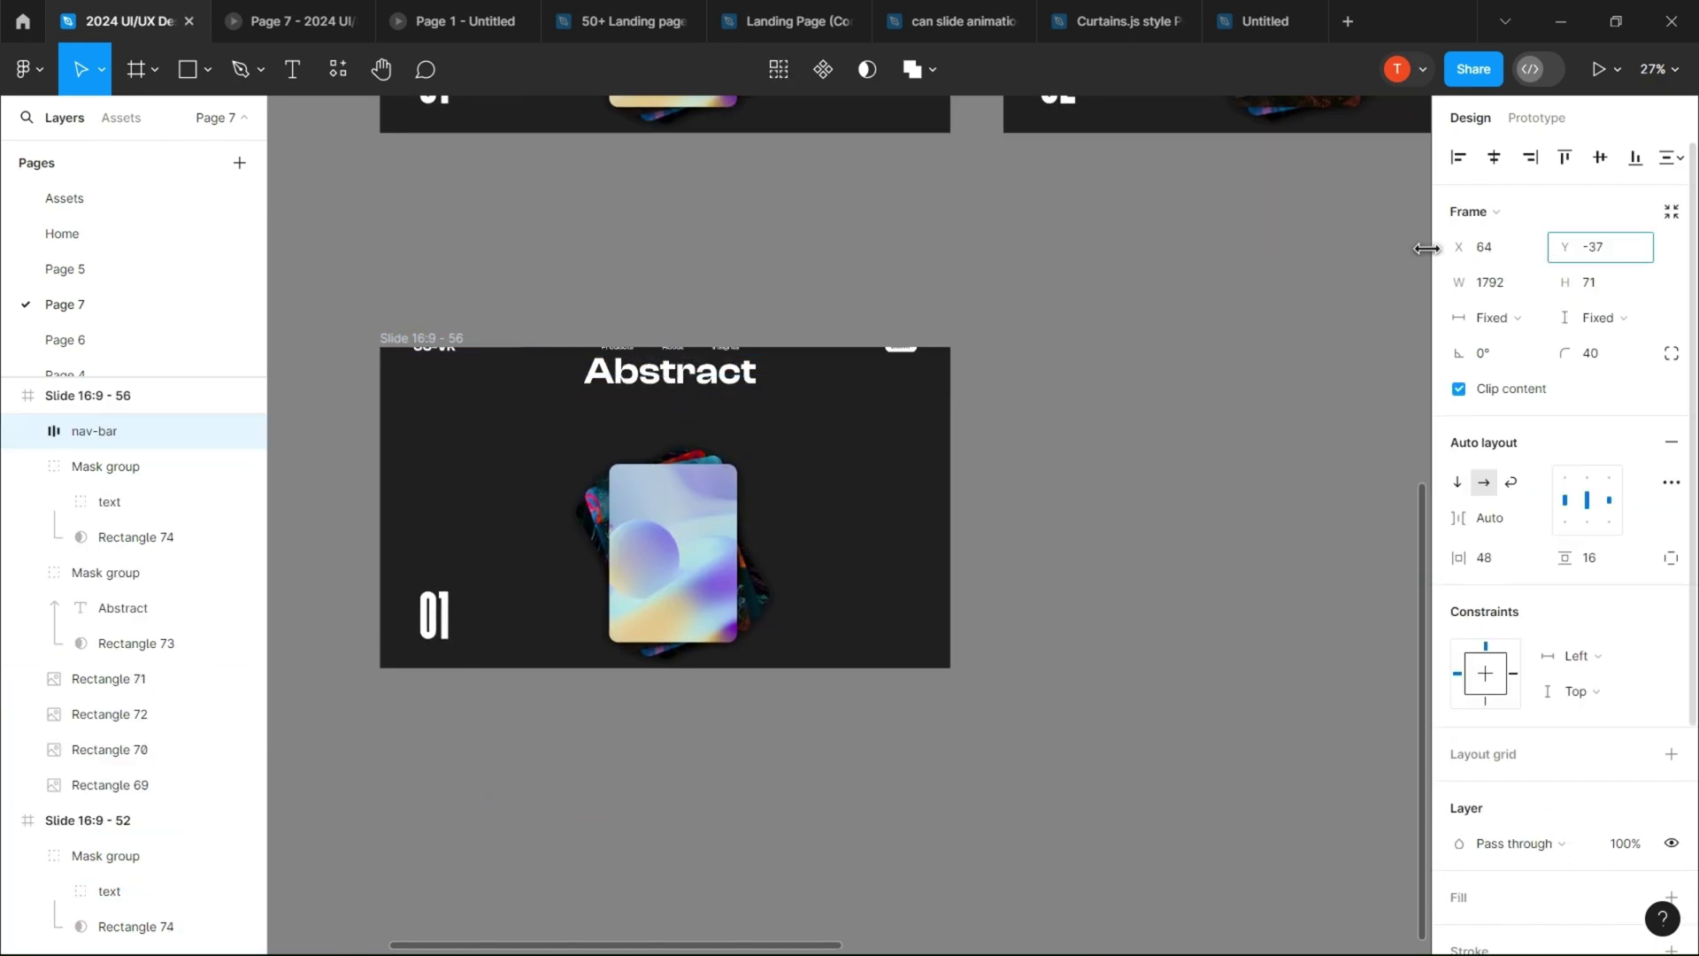
pyautogui.click(435, 614)
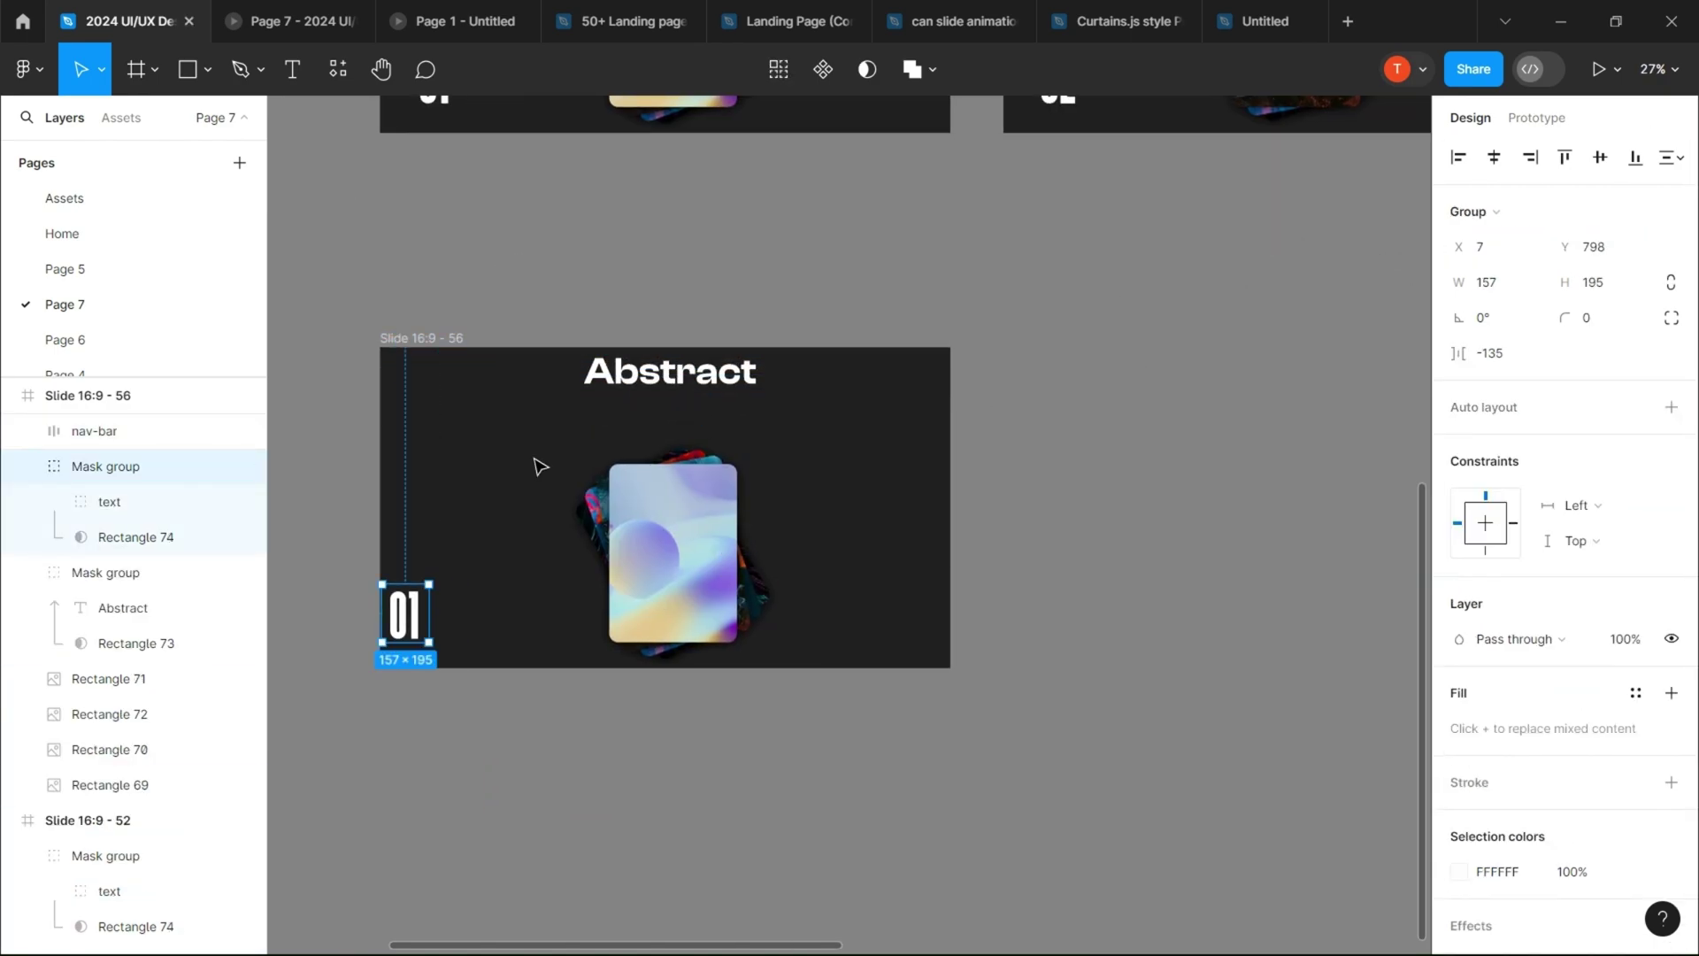
# Step: Bring the image cards to the front of the layer order in Slide 16:9 - 56 and in the four slides of the row above
pyautogui.moveTo(534, 459); pyautogui.dragTo(807, 509)
pyautogui.press(']')
pyautogui.moveTo(811, 510); pyautogui.dragTo(831, 868)
pyautogui.moveTo(558, 305); pyautogui.dragTo(853, 403)
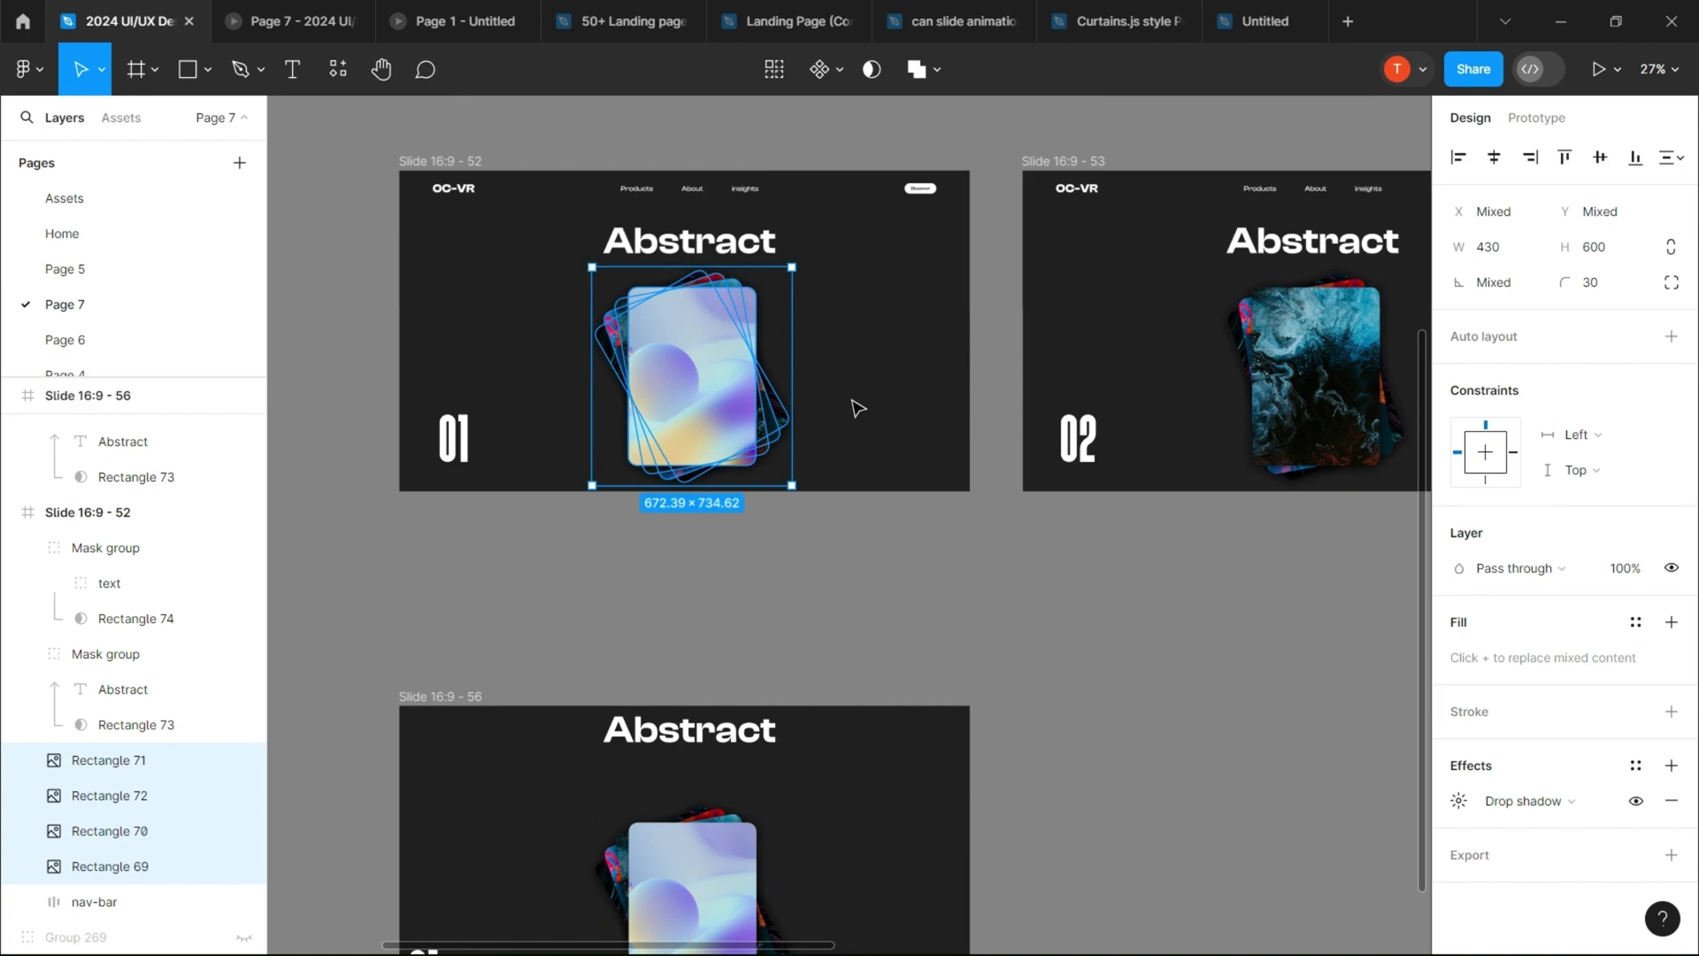
pyautogui.press(']')
pyautogui.moveTo(734, 318); pyautogui.dragTo(1017, 398)
pyautogui.moveTo(957, 320); pyautogui.dragTo(1154, 405)
pyautogui.press(']')
pyautogui.moveTo(345, 663); pyautogui.dragTo(1027, 641)
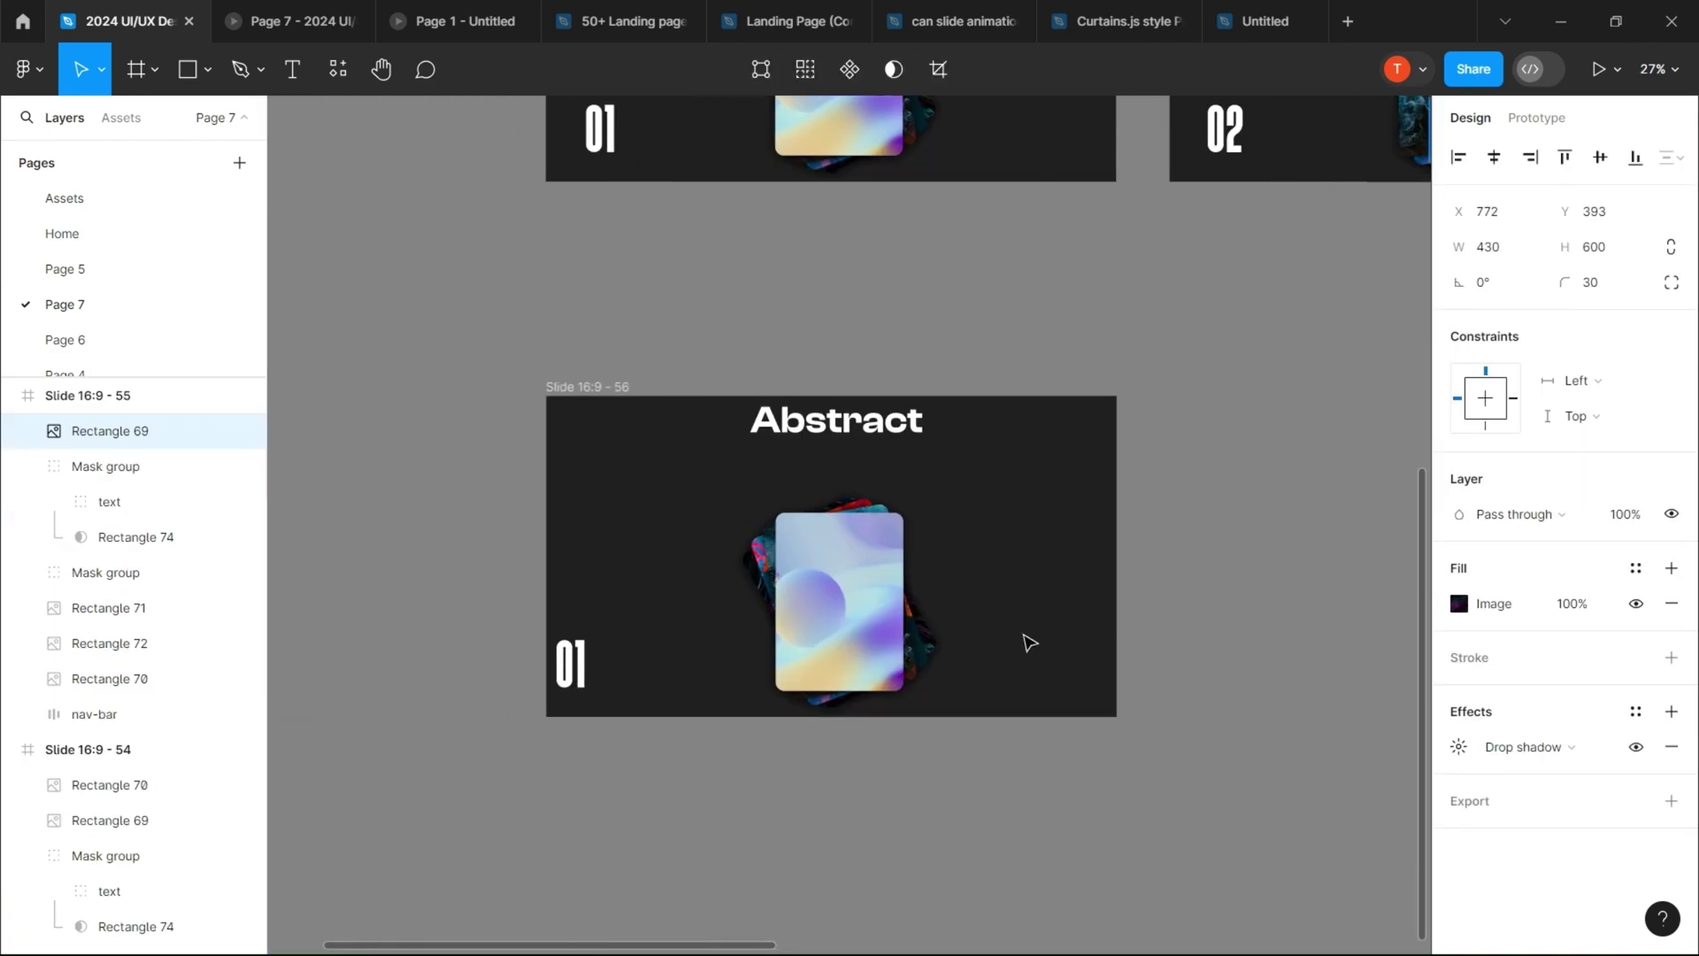
# Step: Set the rotation of the pastel card in Slide 16:9 - 56 to 20°
pyautogui.click(842, 618)
pyautogui.scroll(-3, 856, 609)
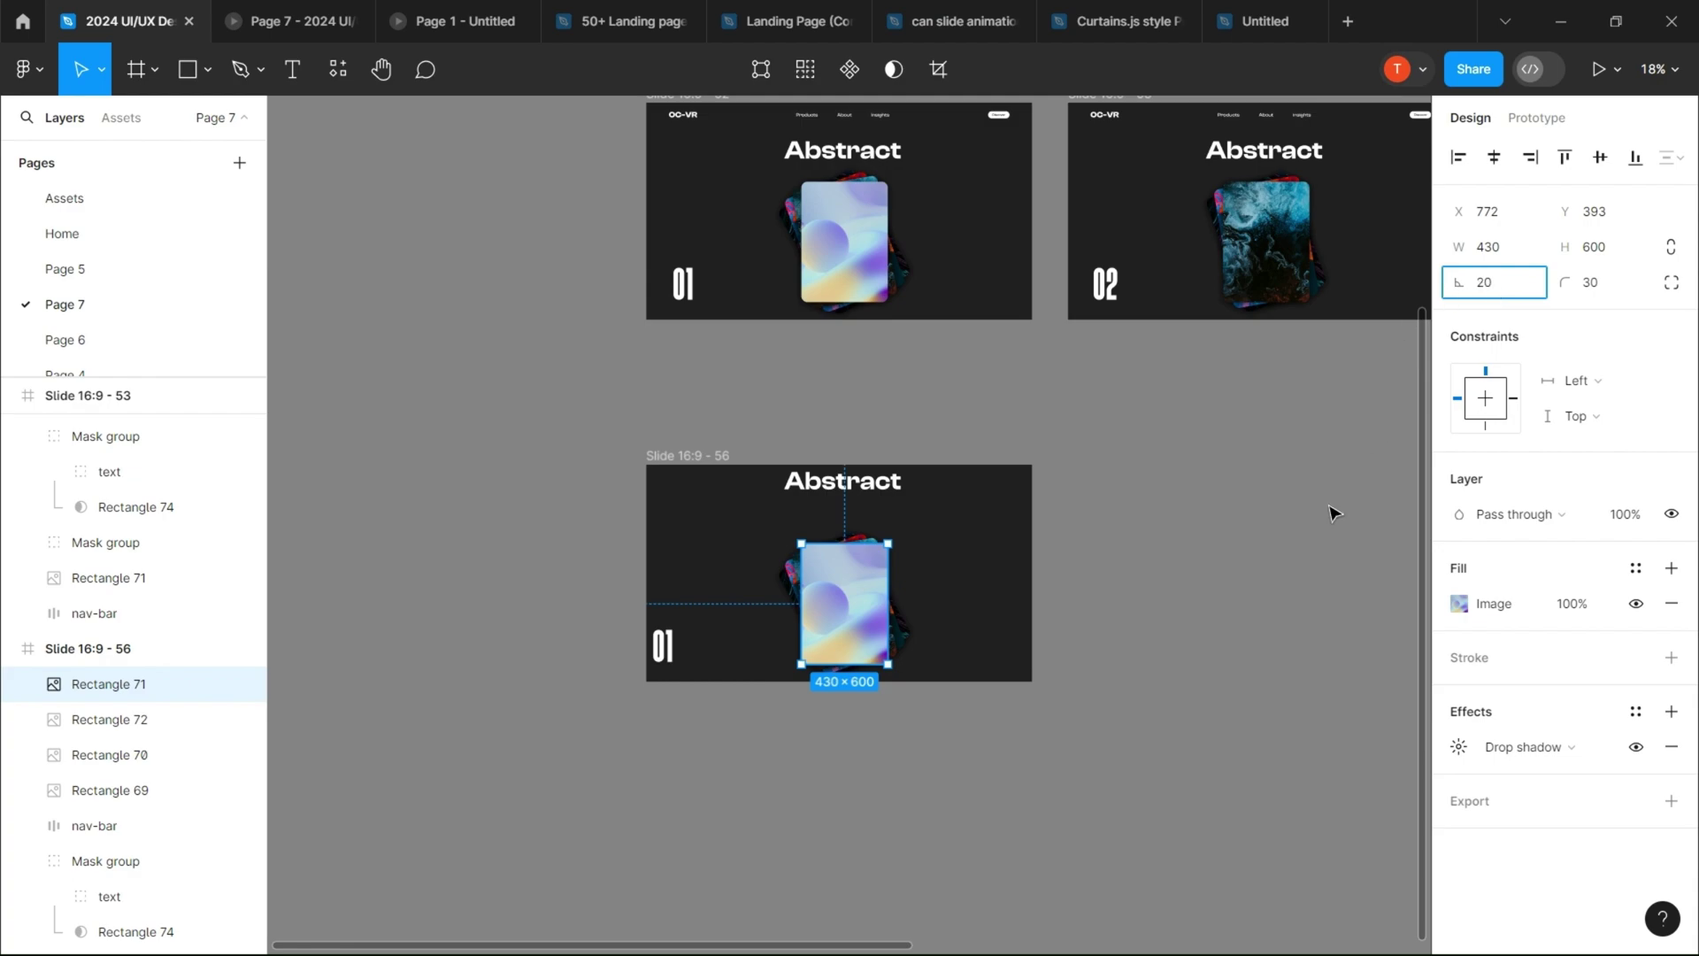
pyautogui.click(960, 613)
# Step: Enlarge the rotated pastel card from its center to about 2340 × 3264 so it covers the whole slide
pyautogui.click(879, 648)
pyautogui.moveTo(825, 675); pyautogui.dragTo(783, 721)
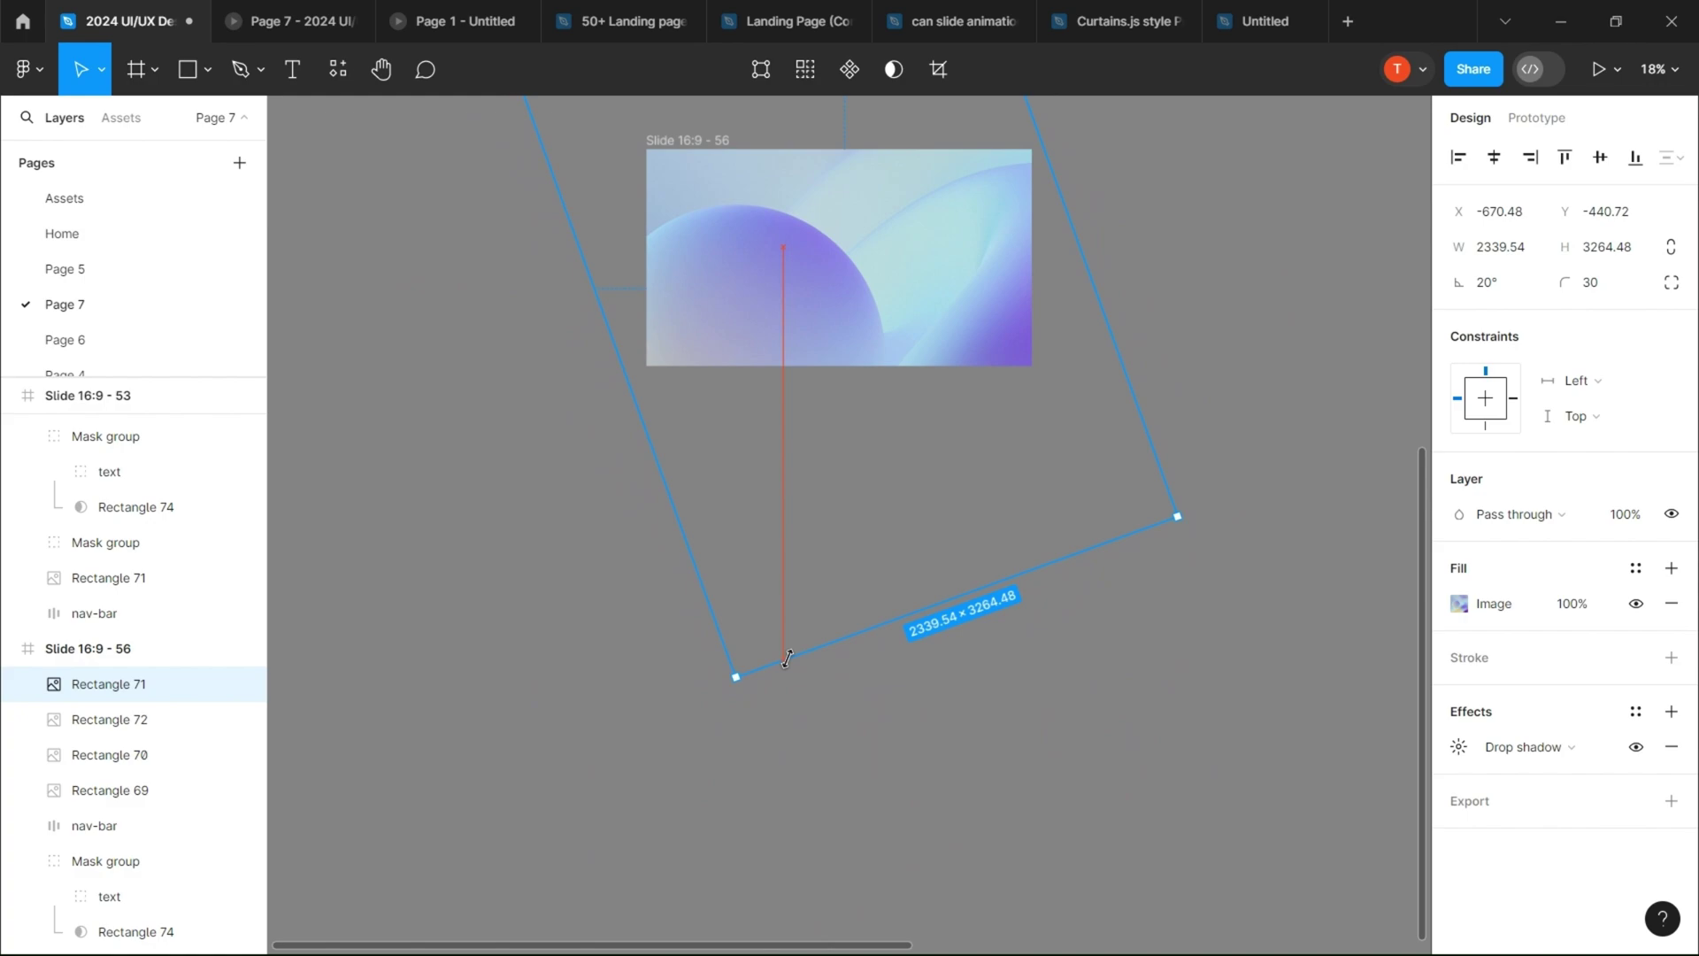
pyautogui.click(867, 774)
pyautogui.scroll(-2, 866, 773)
pyautogui.moveTo(960, 373); pyautogui.dragTo(650, 530)
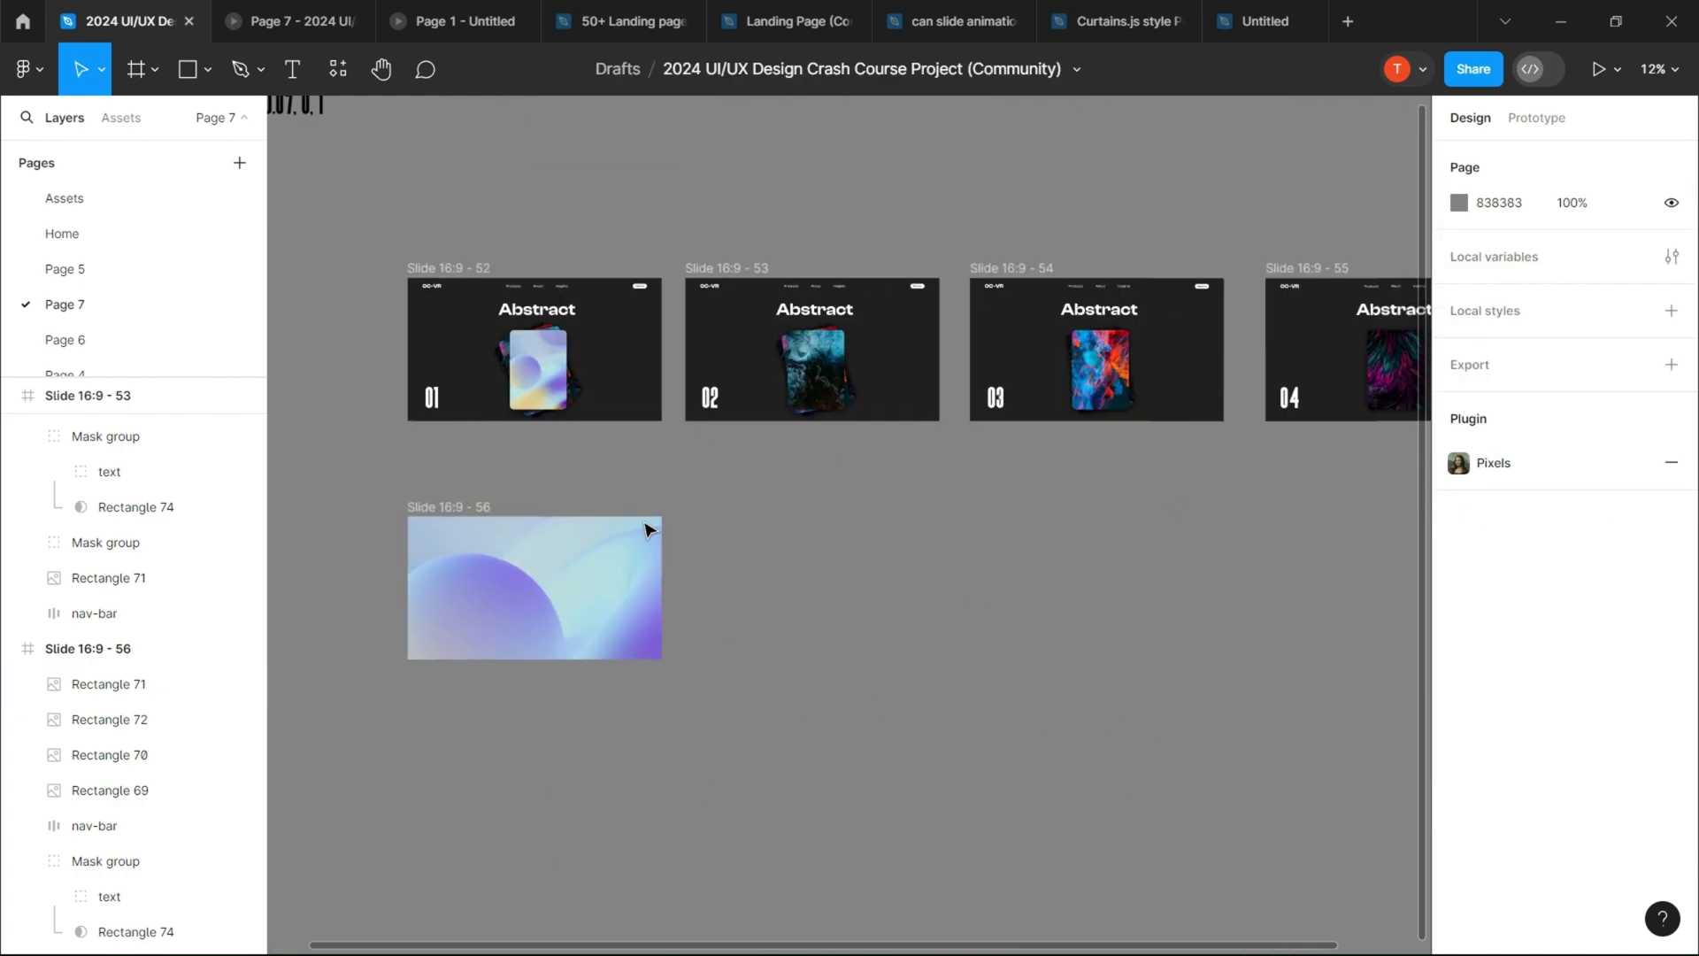
# Step: Duplicate Slide 16:9 - 53 directly below the original and shift the copy's 02 number toward the left edge
pyautogui.click(746, 278)
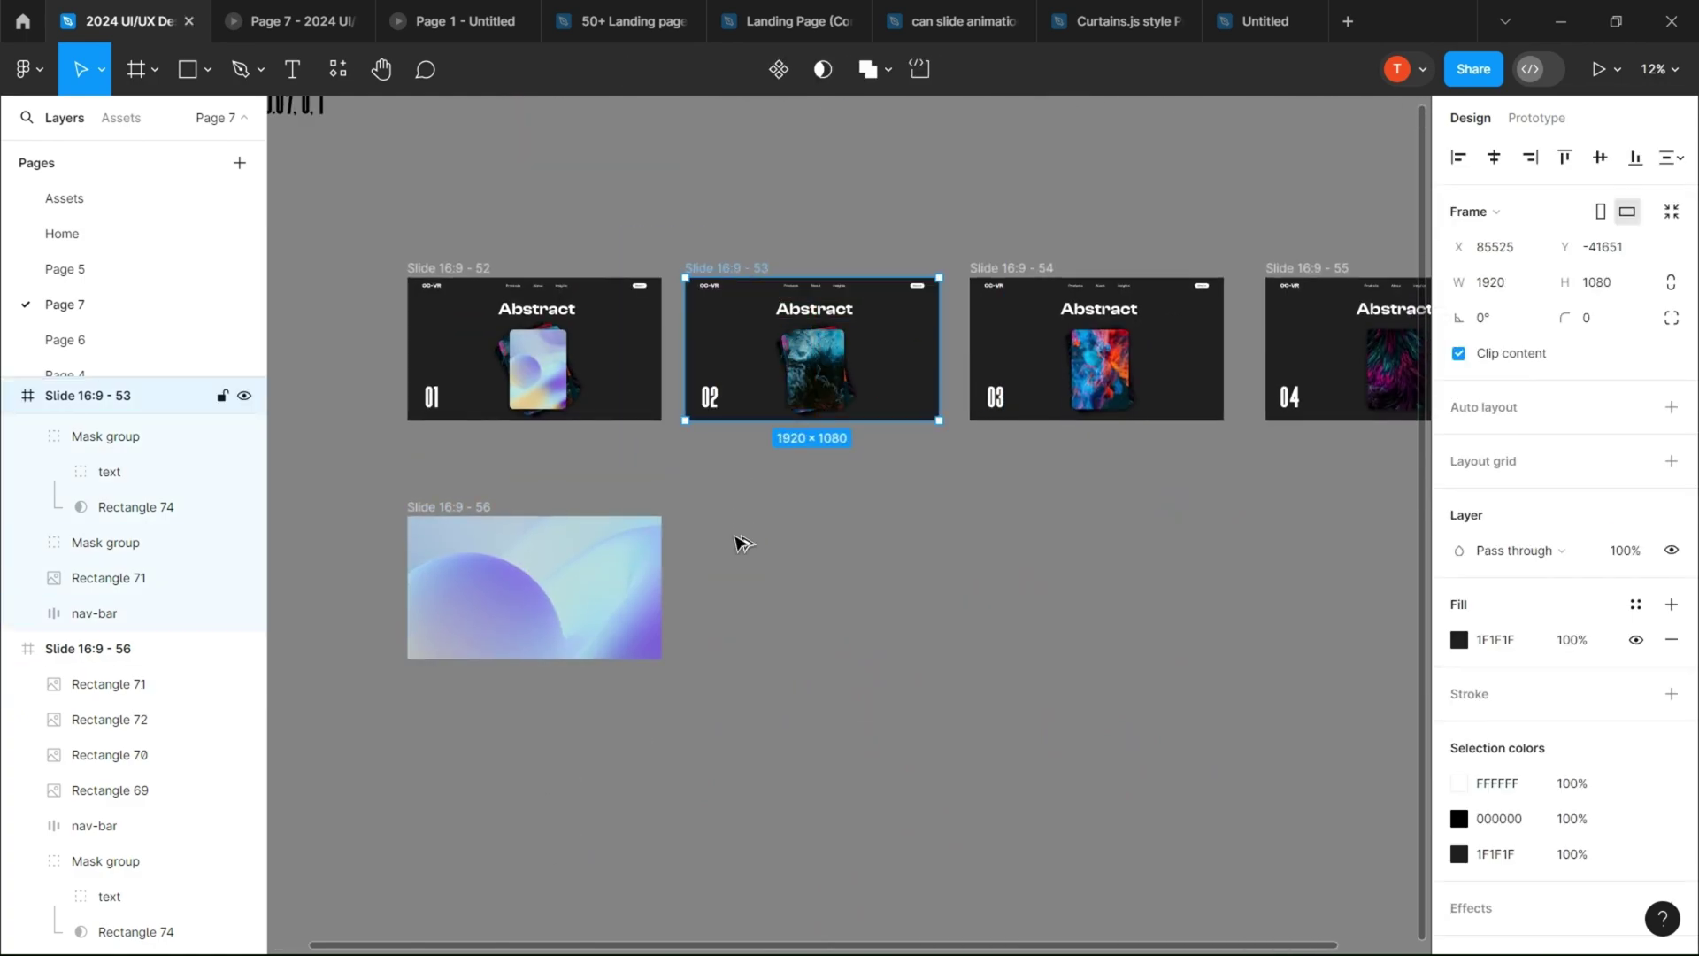
pyautogui.moveTo(735, 536); pyautogui.dragTo(736, 508)
pyautogui.scroll(3, 699, 655)
pyautogui.click(716, 624)
pyautogui.click(1494, 247)
pyautogui.write('60')
# Step: Move the Abstract heading and nav-bar of Slide 16:9 - 57 upward together past the slide's top edge
pyautogui.click(890, 477)
pyautogui.keyDown('shift'); pyautogui.click(891, 438); pyautogui.keyUp('shift')
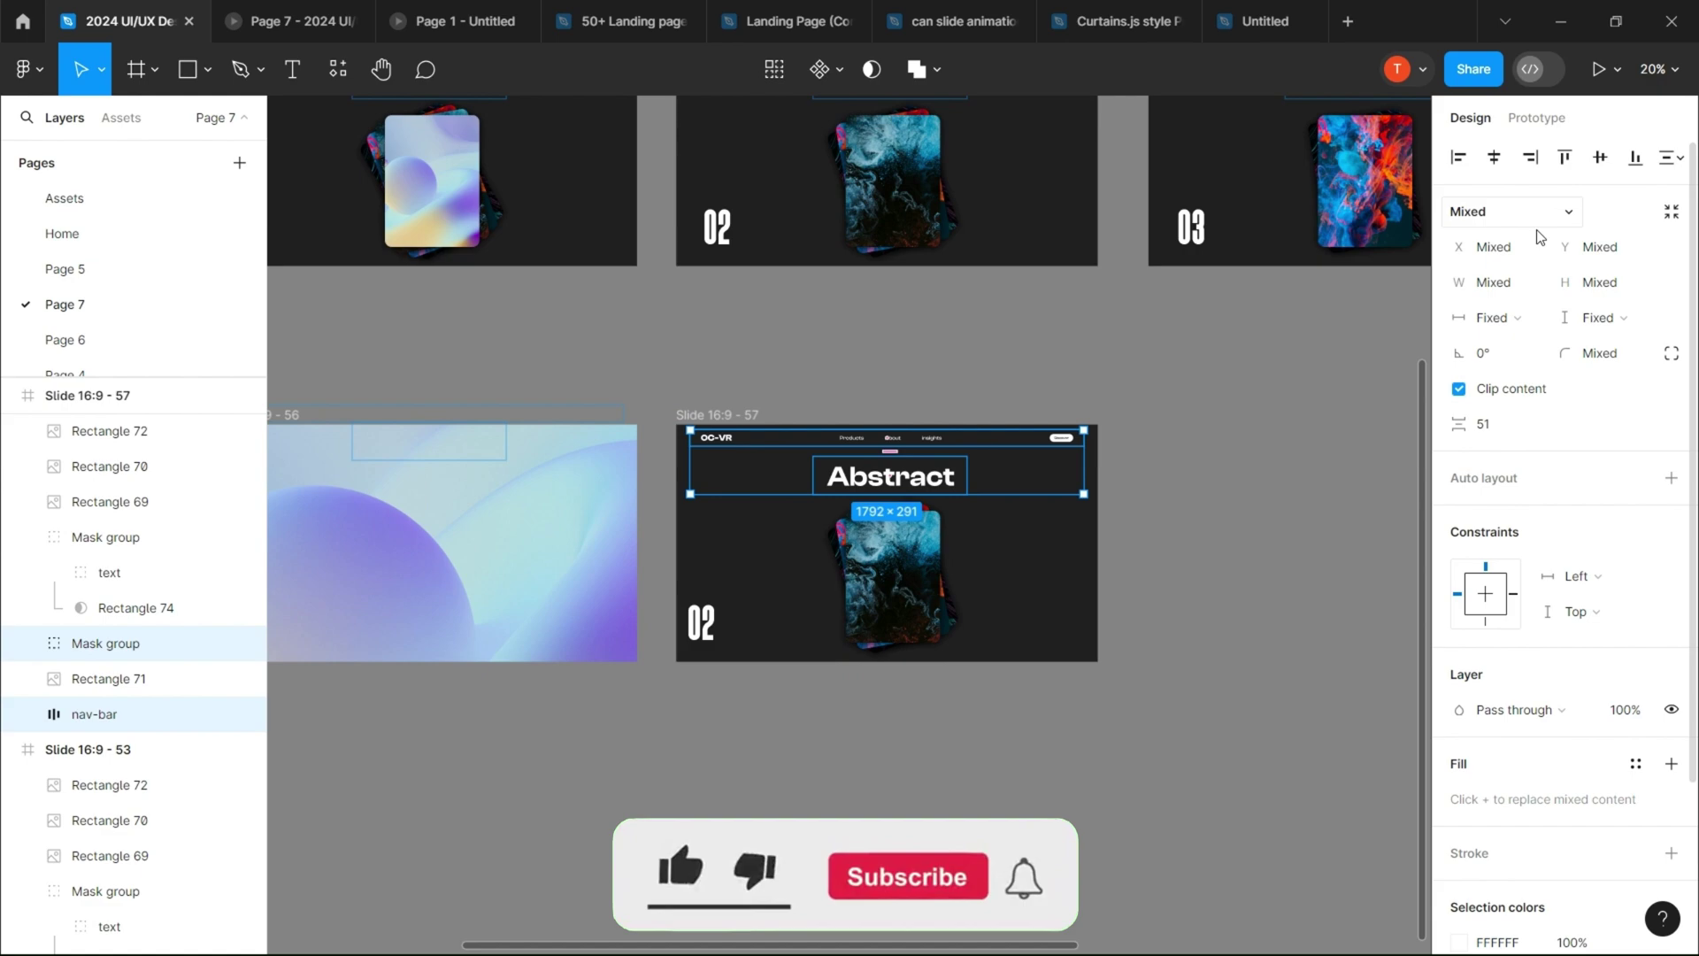
pyautogui.hotkey('shift', 'Up')
pyautogui.hotkey('shift', 'Up')
pyautogui.hotkey('shift', 'Up')
pyautogui.hotkey('shift', 'Up')
pyautogui.hotkey('shift', 'Up')
pyautogui.hotkey('shift', 'Up')
pyautogui.hotkey('shift', 'Up')
pyautogui.hotkey('shift', 'Up')
pyautogui.hotkey('shift', 'Up')
pyautogui.hotkey('shift', 'Up')
pyautogui.hotkey('shift', 'Up')
pyautogui.hotkey('shift', 'Up')
# Step: Set the teal card's rotation in Slide 16:9 - 57 to 20° and enlarge it to cover the whole slide
pyautogui.click(896, 571)
pyautogui.write('20')
pyautogui.press('Return')
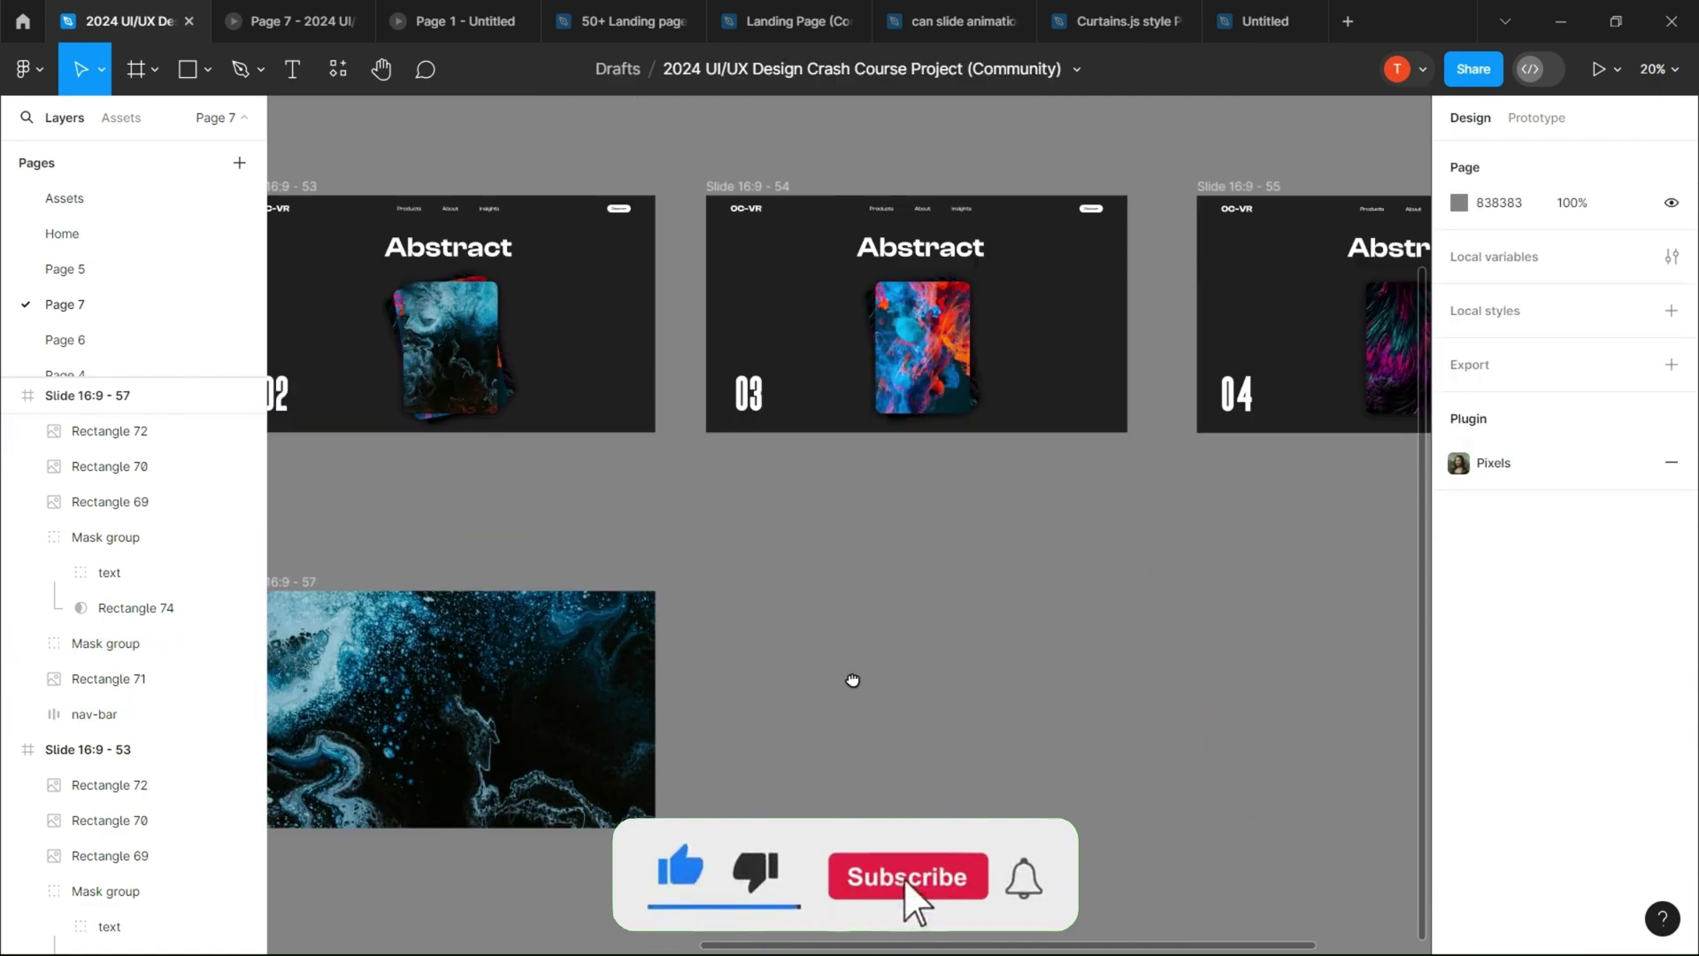
# Step: Duplicate Slide 16:9 - 54 directly below the original and shift the copy's heading and nav-bar past the top edge and its 03 number leftward
pyautogui.moveTo(853, 679); pyautogui.dragTo(799, 711)
pyautogui.moveTo(698, 218); pyautogui.dragTo(698, 613)
pyautogui.click(842, 672)
pyautogui.keyDown('shift'); pyautogui.click(830, 635); pyautogui.keyUp('shift')
pyautogui.moveTo(1566, 247); pyautogui.dragTo(1450, 247)
pyautogui.click(694, 812)
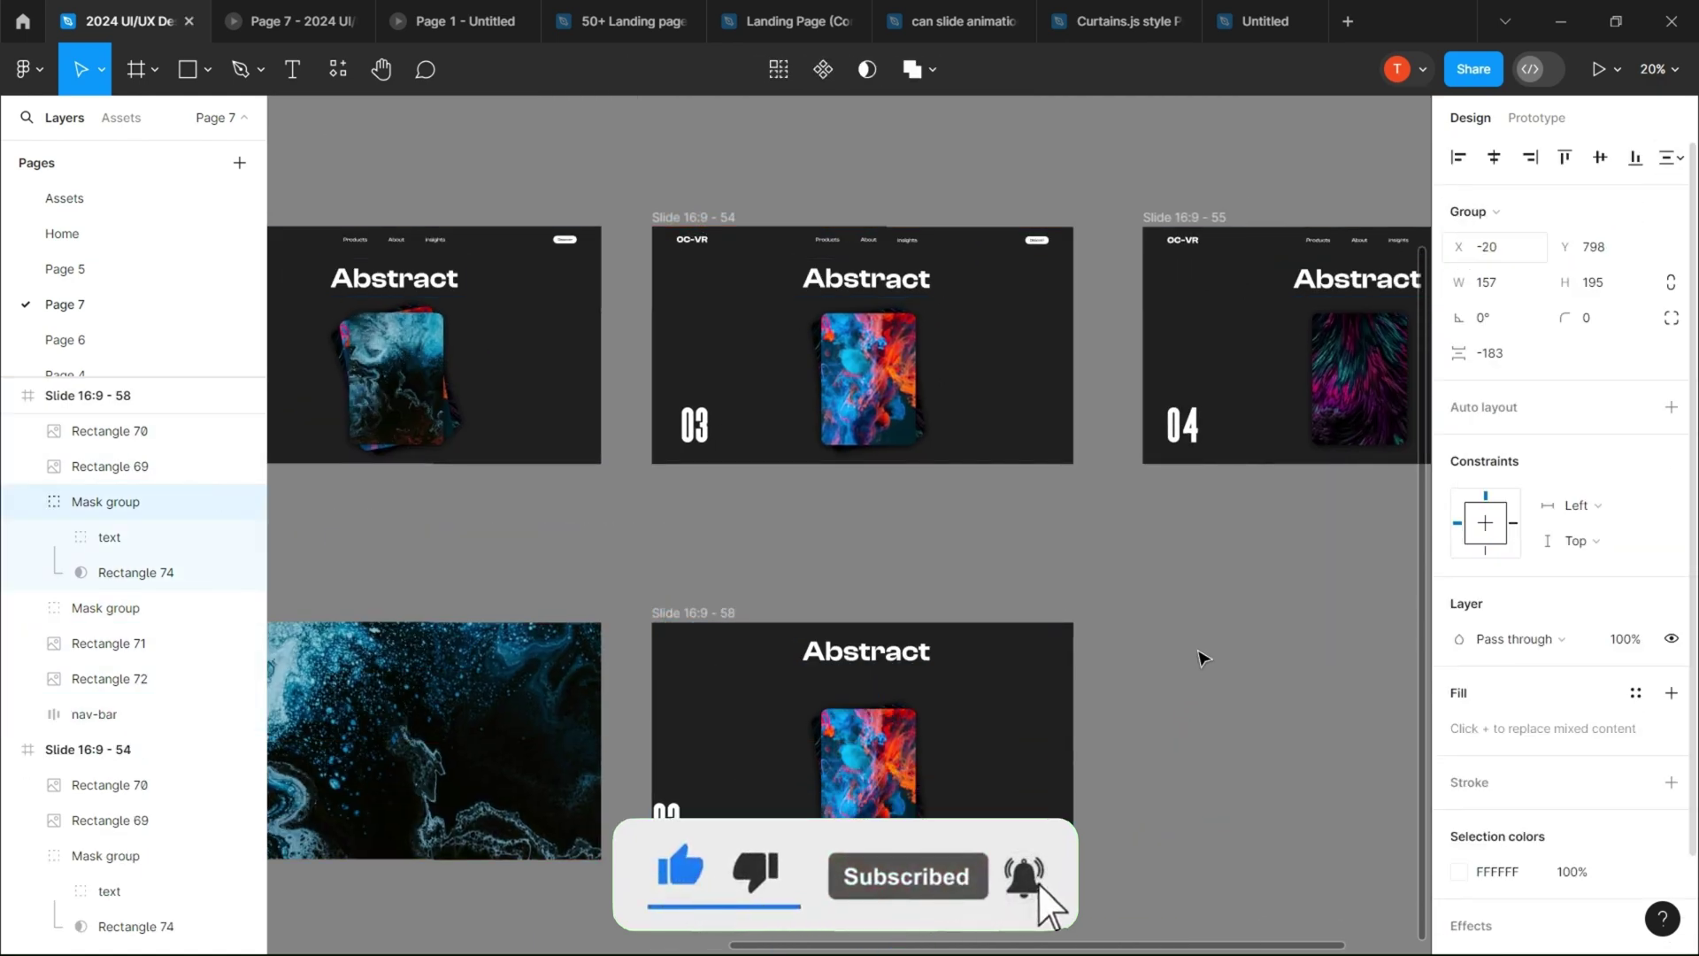
# Step: Set the blue and orange card's rotation in Slide 16:9 - 58 to 20° and enlarge it to cover the whole slide
pyautogui.click(868, 756)
pyautogui.click(1490, 282)
pyautogui.write('20')
pyautogui.press('Return')
pyautogui.moveTo(985, 645); pyautogui.dragTo(925, 483)
pyautogui.moveTo(876, 660); pyautogui.dragTo(1176, 861)
pyautogui.click(1168, 770)
pyautogui.scroll(-3, 862, 340)
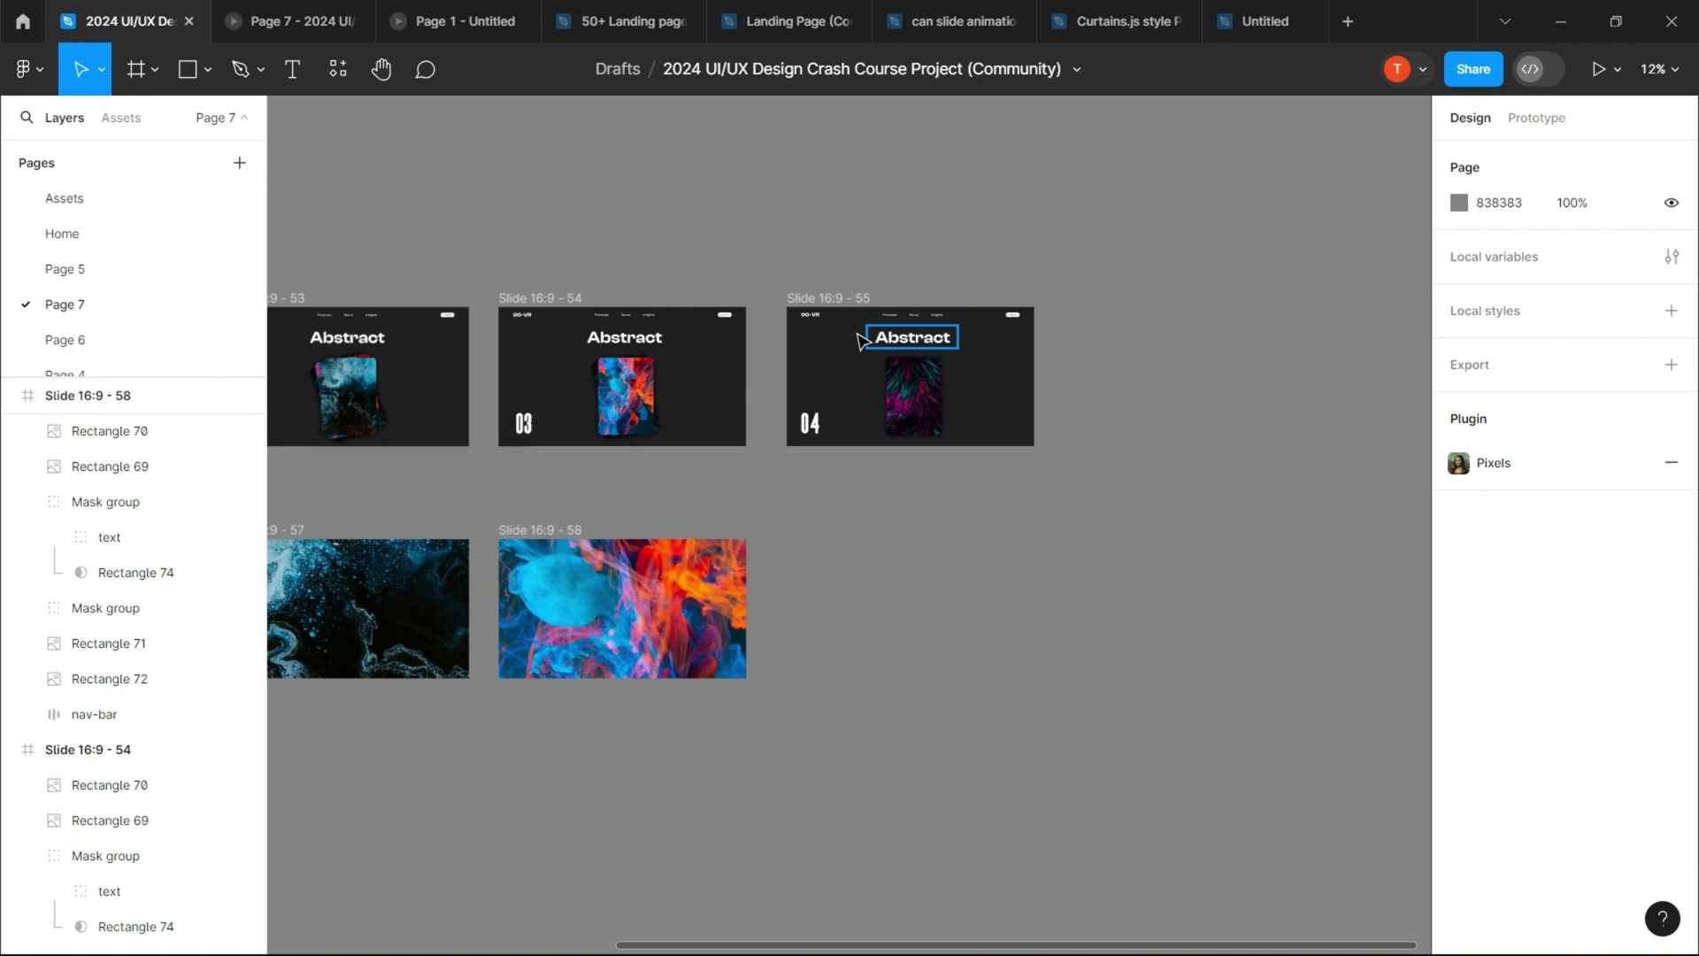
pyautogui.click(809, 424)
pyautogui.moveTo(1459, 247); pyautogui.dragTo(1256, 263)
pyautogui.hotkey('ctrl', 'z')
# Step: Duplicate Slide 16:9 - 55 directly below the original and shift the copy's 04 number toward the left edge
pyautogui.moveTo(836, 300); pyautogui.dragTo(832, 532)
pyautogui.click(810, 656)
pyautogui.moveTo(1460, 247); pyautogui.dragTo(1228, 287)
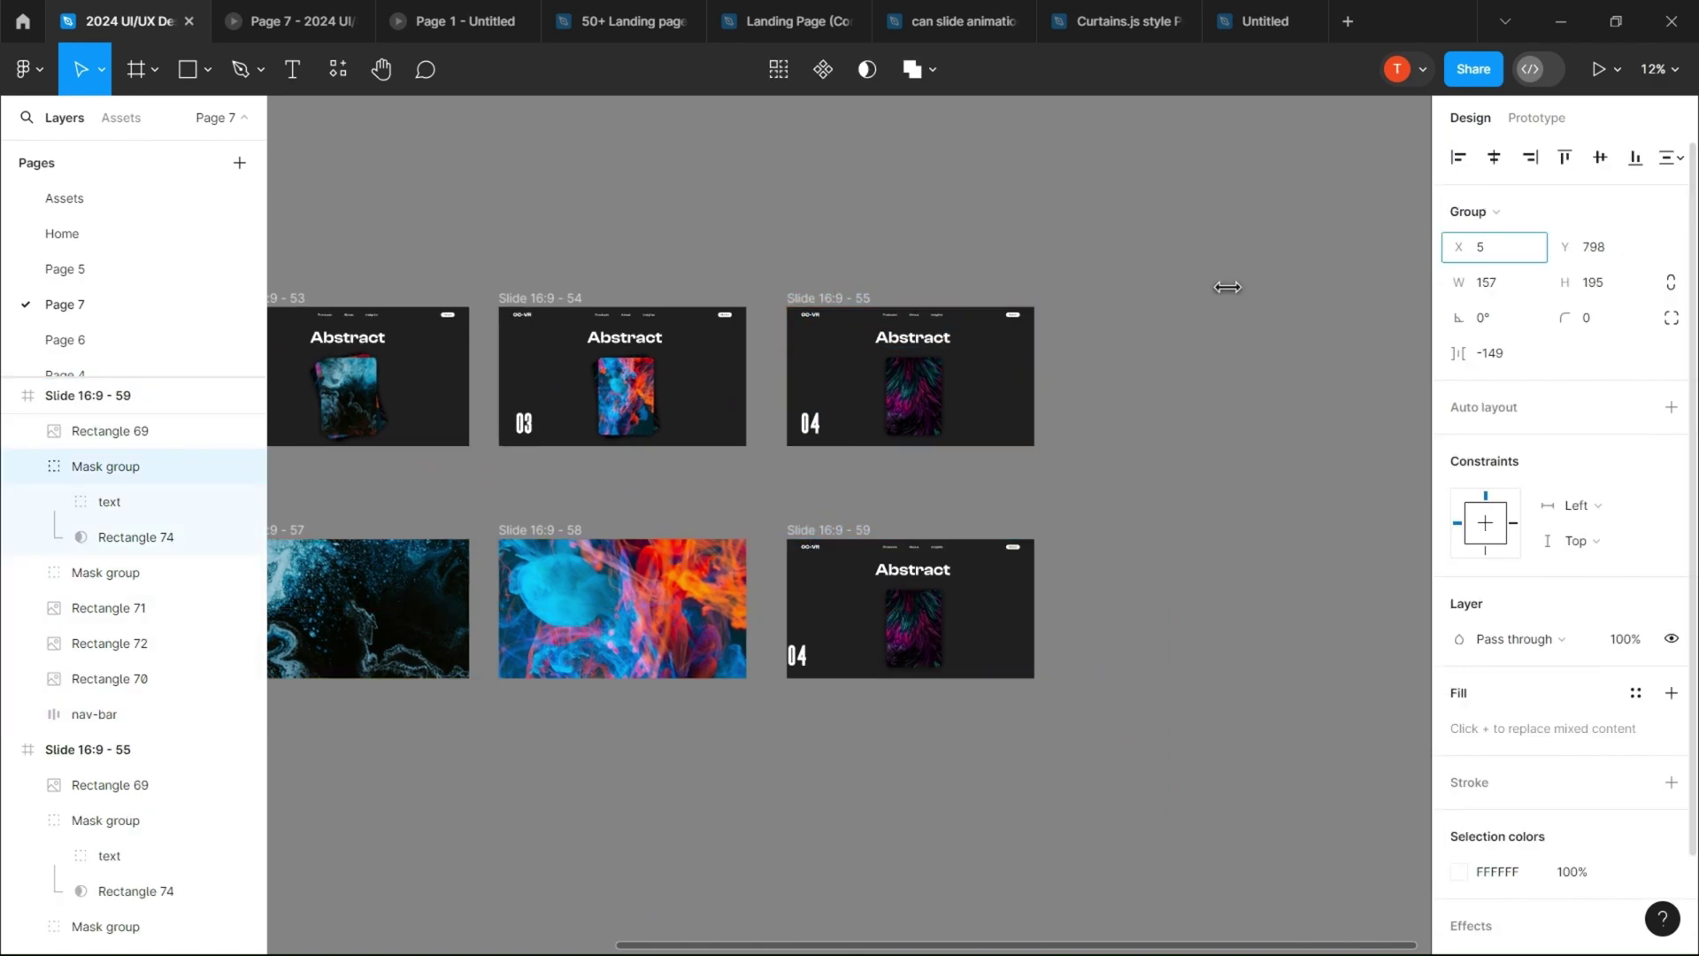
# Step: Move the Abstract heading and nav-bar of Slide 16:9 - 59 upward together past the slide's top edge
pyautogui.click(913, 569)
pyautogui.keyDown('shift'); pyautogui.click(936, 547); pyautogui.keyUp('shift')
pyautogui.moveTo(1566, 247); pyautogui.dragTo(1434, 257)
# Step: Set the dark magenta card's rotation in Slide 16:9 - 59 to 20° and enlarge it to cover the whole slide
pyautogui.click(913, 628)
pyautogui.click(1484, 282)
pyautogui.write('20')
pyautogui.press('Return')
pyautogui.moveTo(927, 582); pyautogui.dragTo(984, 380)
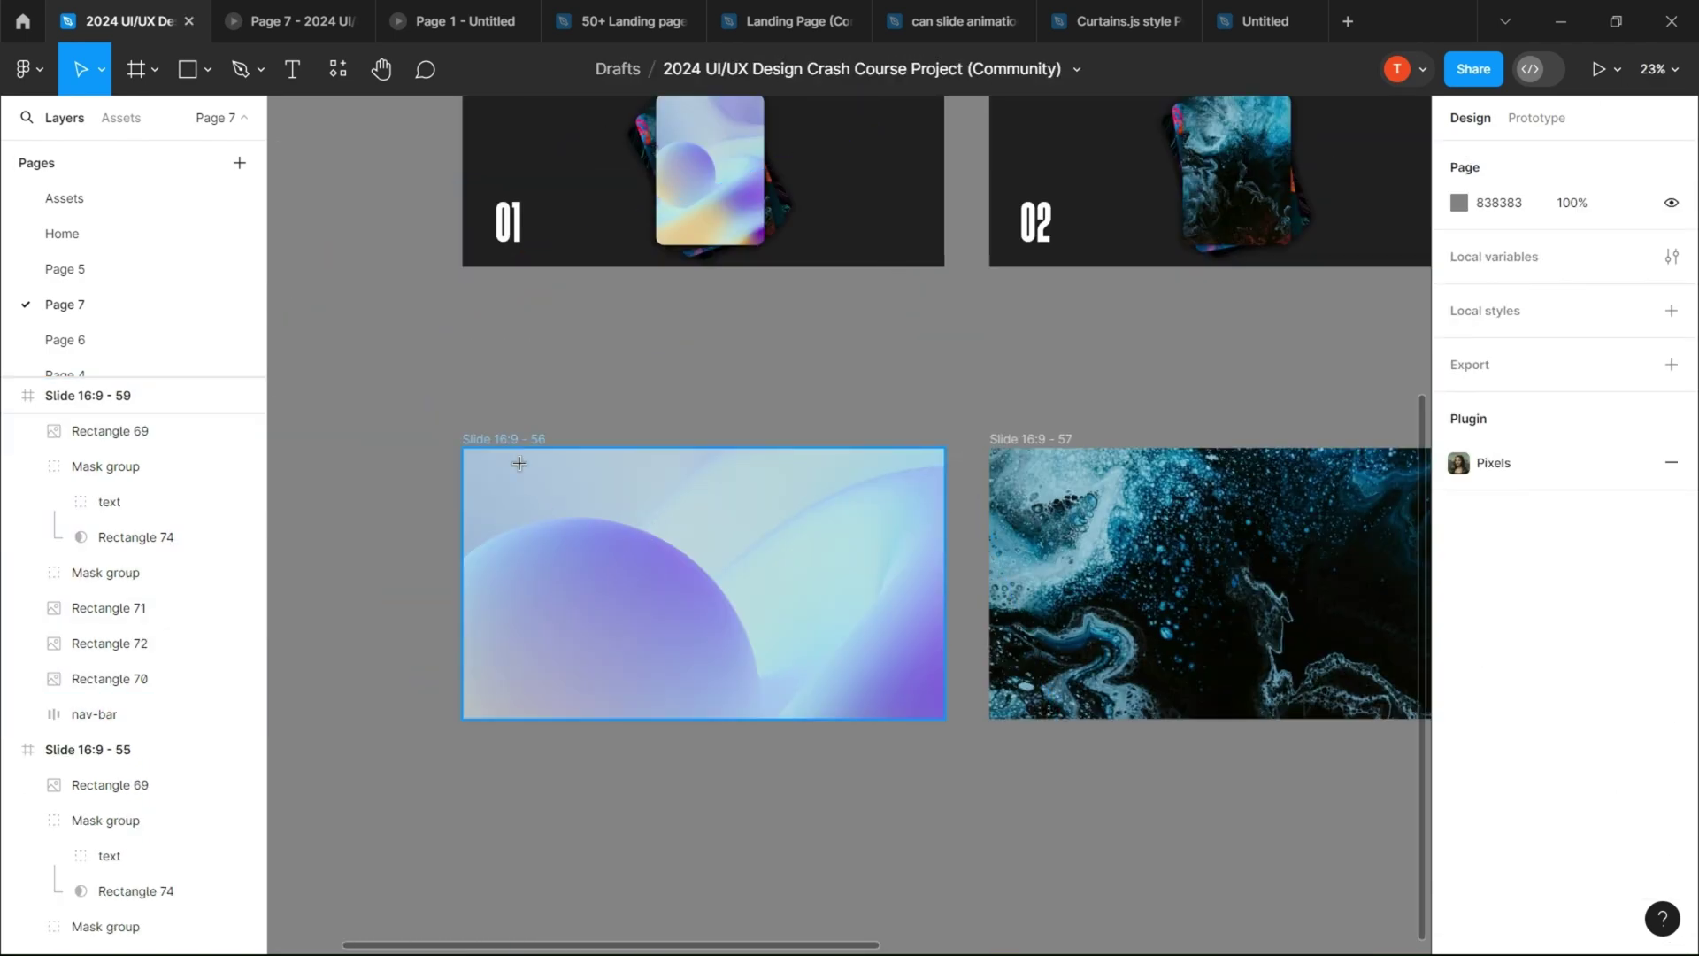
# Step: Add a text layer reading Title on the pastel Slide 16:9 - 56
pyautogui.press('t')
pyautogui.click(652, 469)
pyautogui.press('Return')
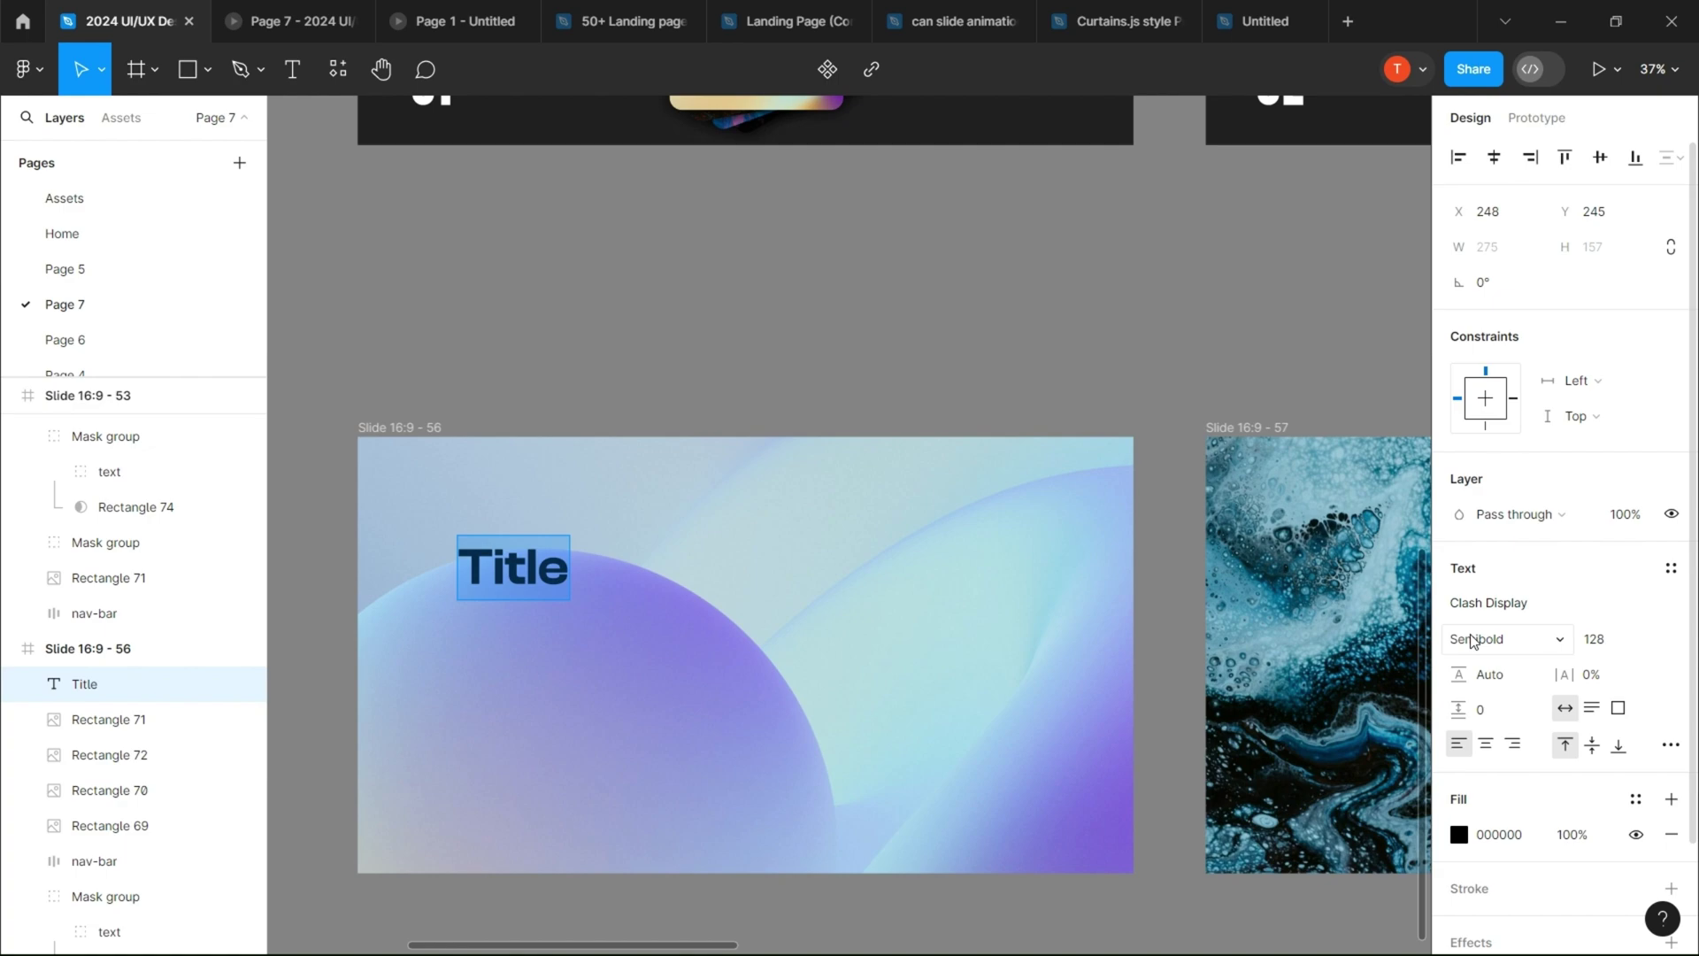
pyautogui.click(1489, 603)
pyautogui.scroll(-3, 1265, 673)
pyautogui.scroll(-3, 1243, 659)
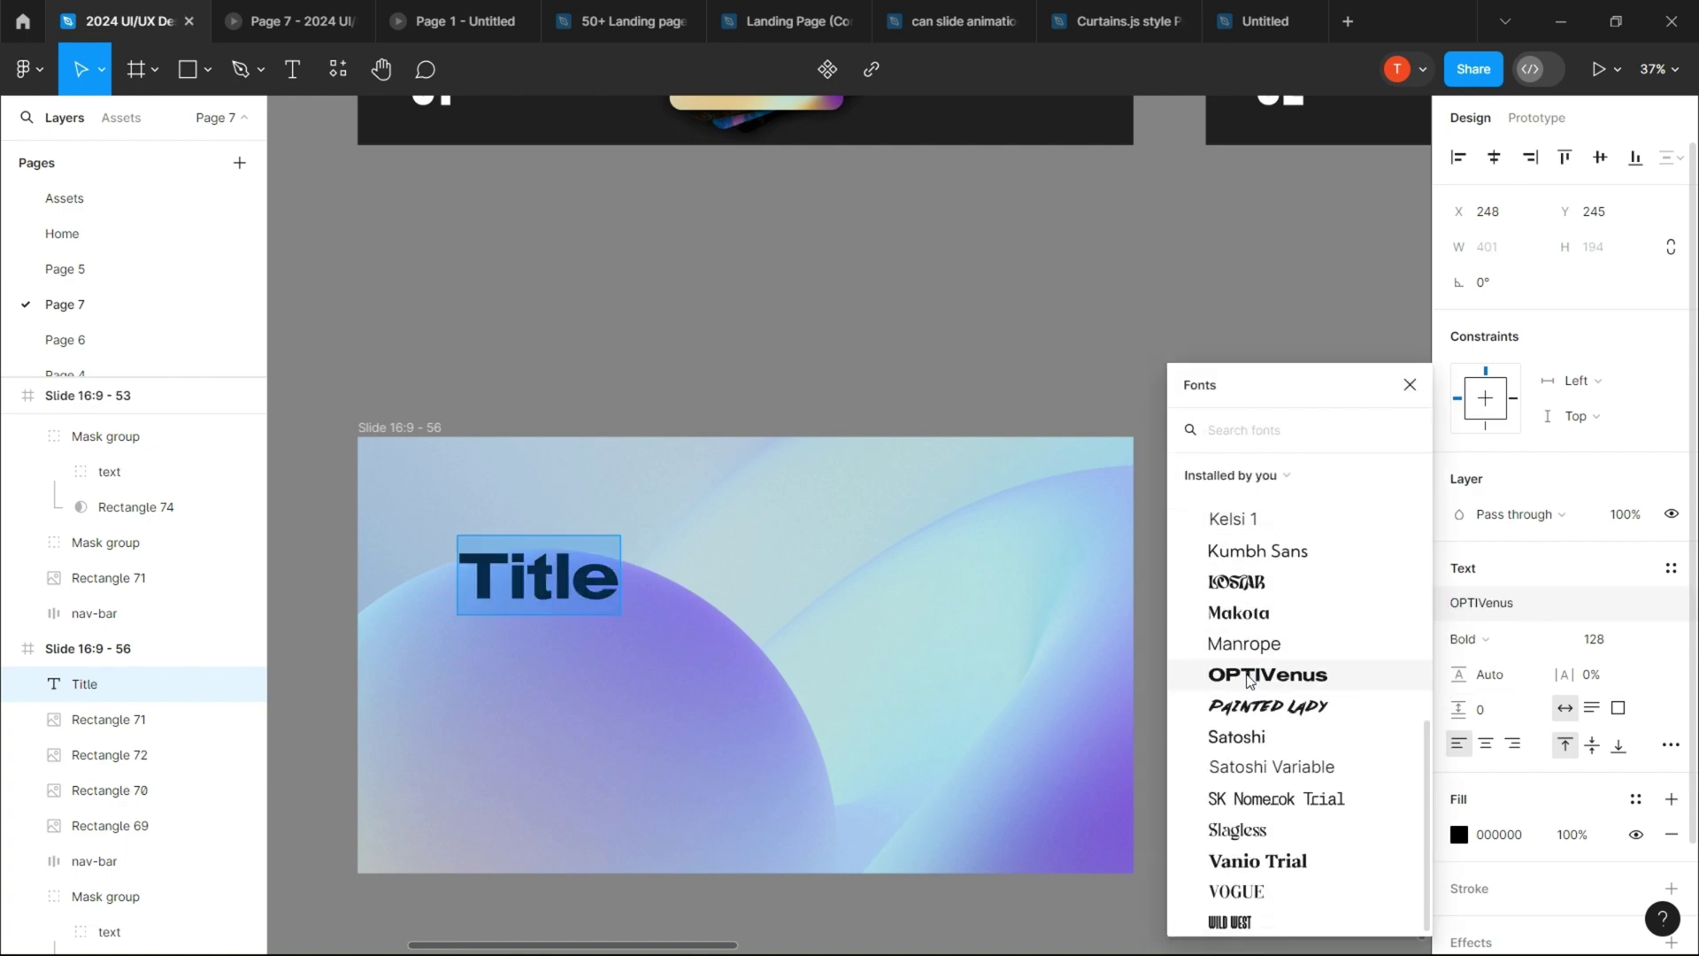
pyautogui.press('Escape')
pyautogui.click(916, 308)
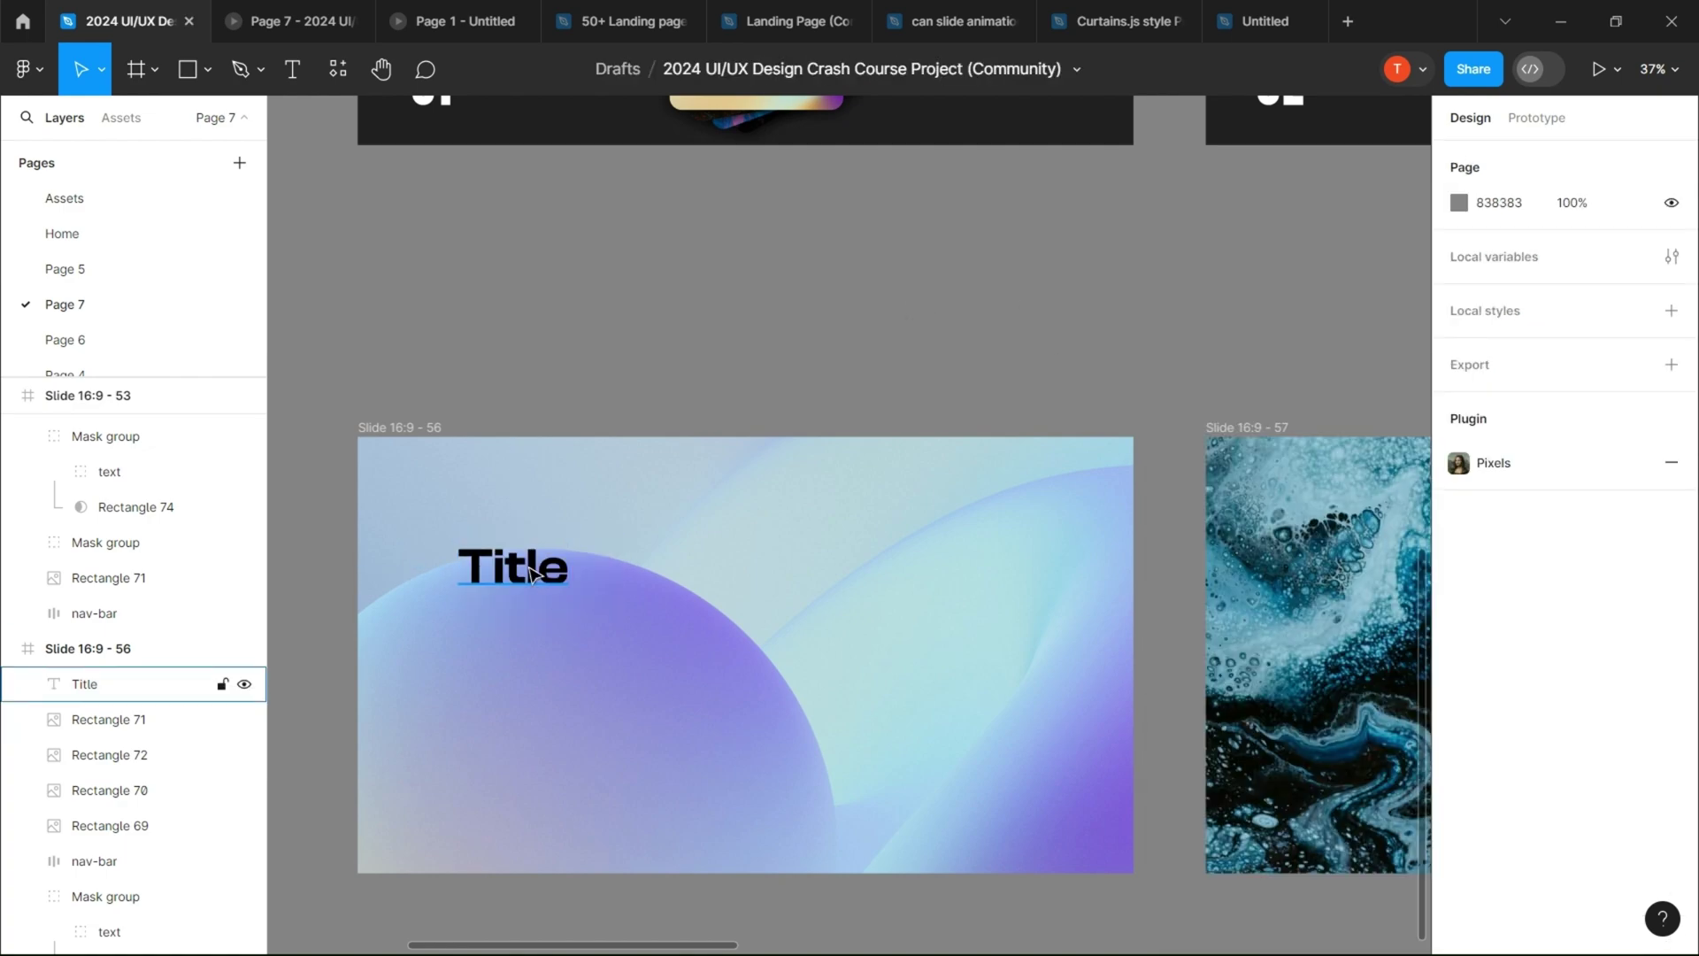
# Step: Move the Title text to the slide's upper-left area and reword it as Saturn moon, scaled down to about 602 × 115
pyautogui.moveTo(526, 574); pyautogui.dragTo(453, 523)
pyautogui.doubleClick(453, 523)
pyautogui.write('Sa')
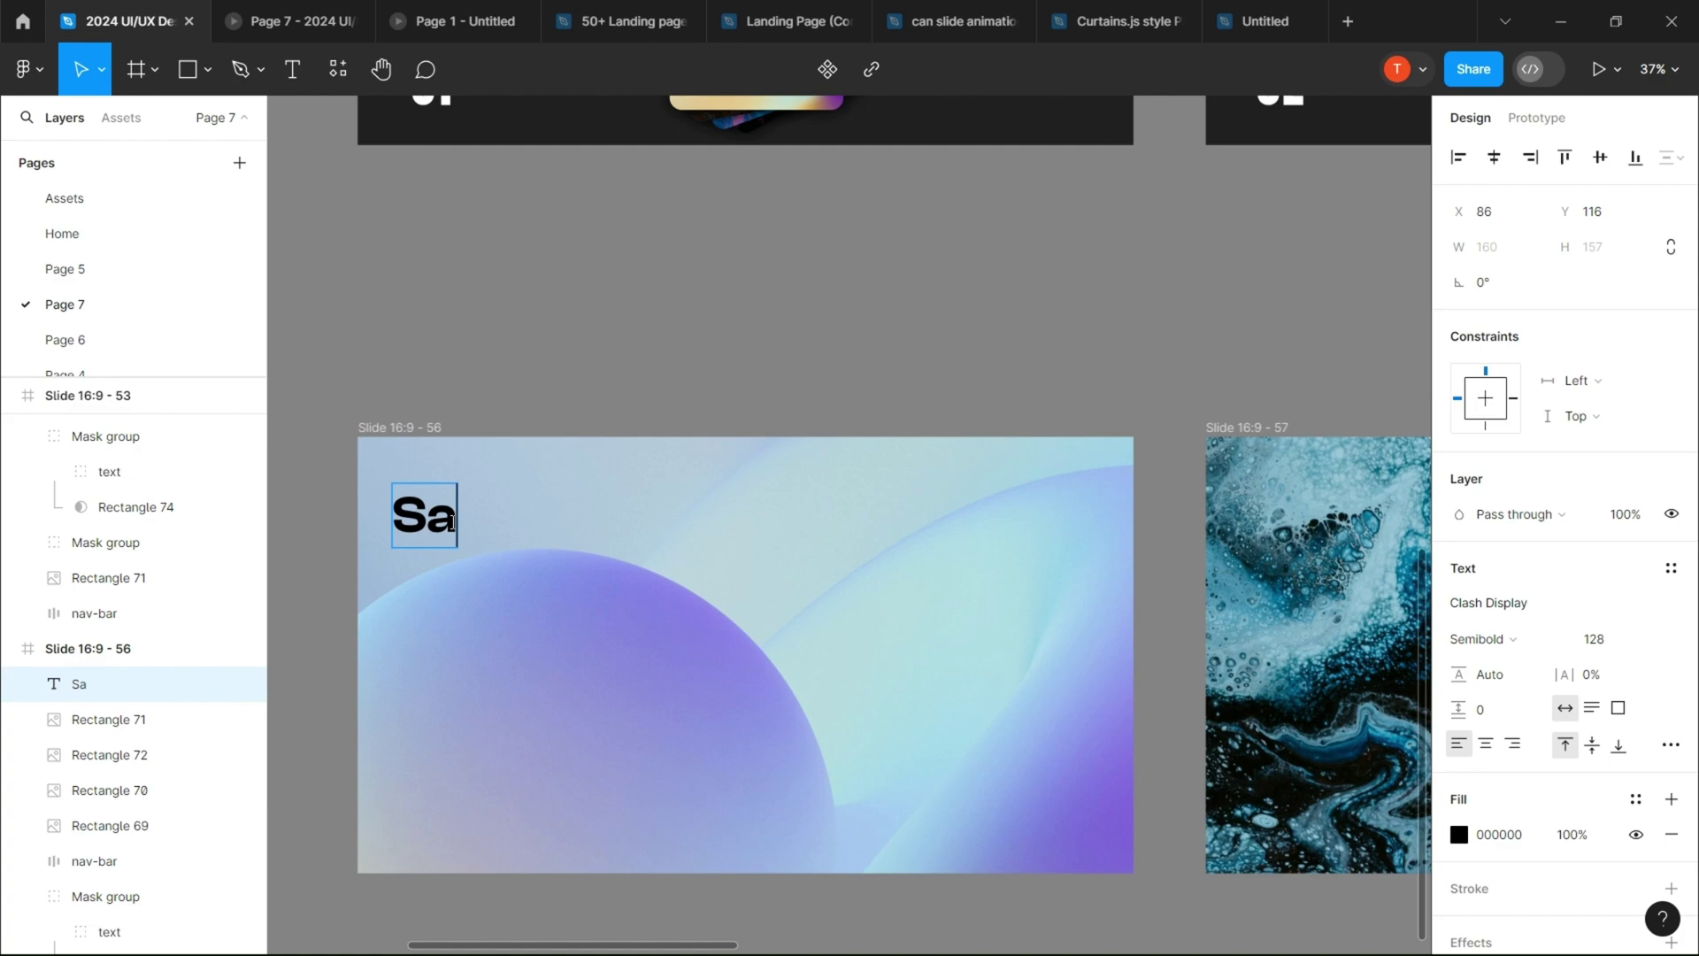
pyautogui.write('k')
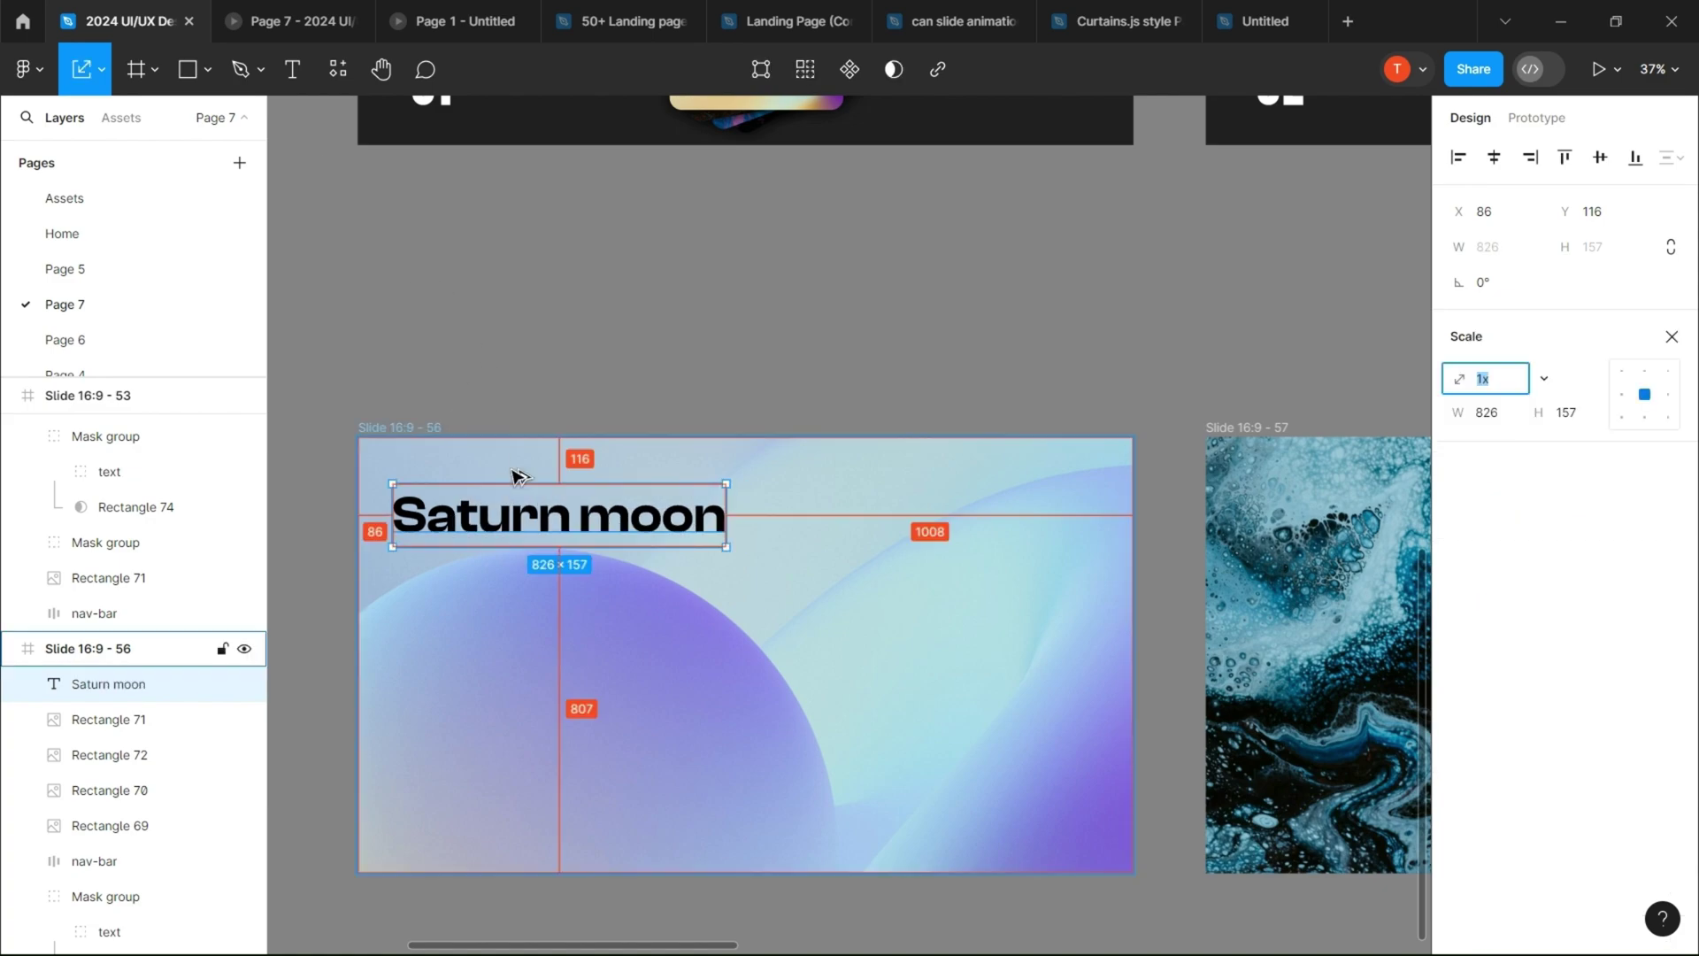
pyautogui.moveTo(726, 547); pyautogui.dragTo(682, 530)
# Step: Duplicate the Saturn moon title lower on the slide and fill the copy with placeholder text from the Lorem Ipsum plugin
pyautogui.moveTo(637, 522); pyautogui.dragTo(618, 700)
pyautogui.click(30, 69)
pyautogui.moveTo(67, 380)
pyautogui.click(287, 391)
pyautogui.click(387, 471)
# Step: Set the lorem ipsum text to Regular weight at font size 20
pyautogui.doubleClick(619, 700)
pyautogui.click(1478, 638)
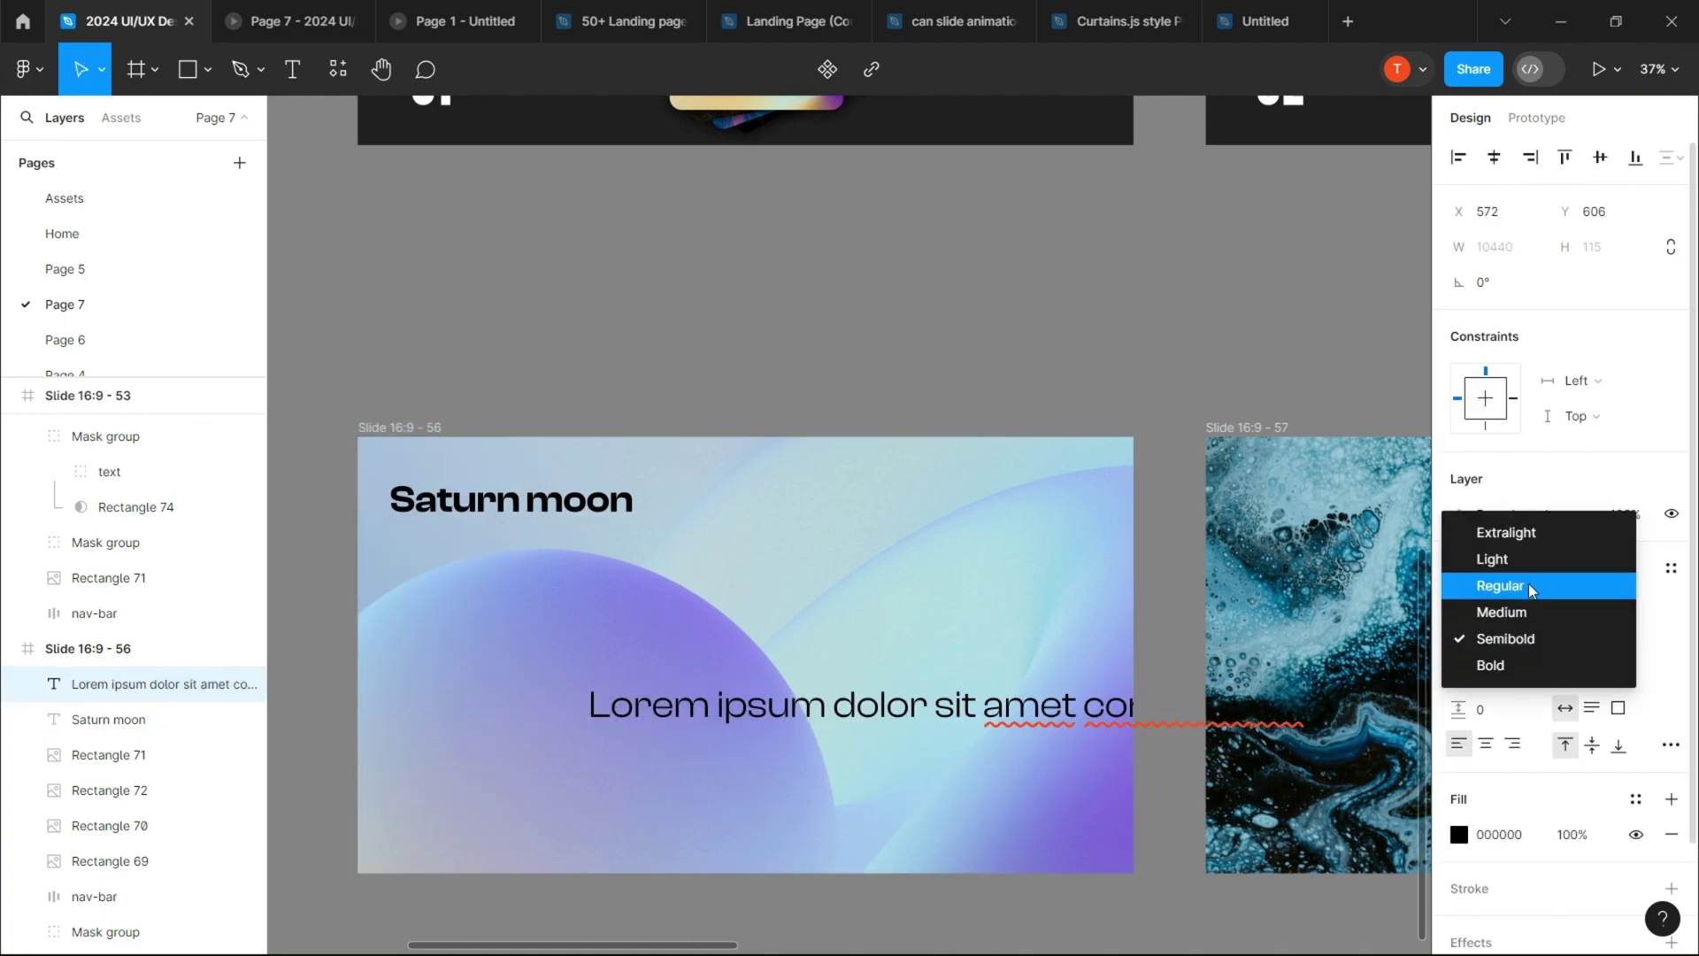
pyautogui.click(1528, 583)
pyautogui.click(1650, 638)
pyautogui.click(1602, 609)
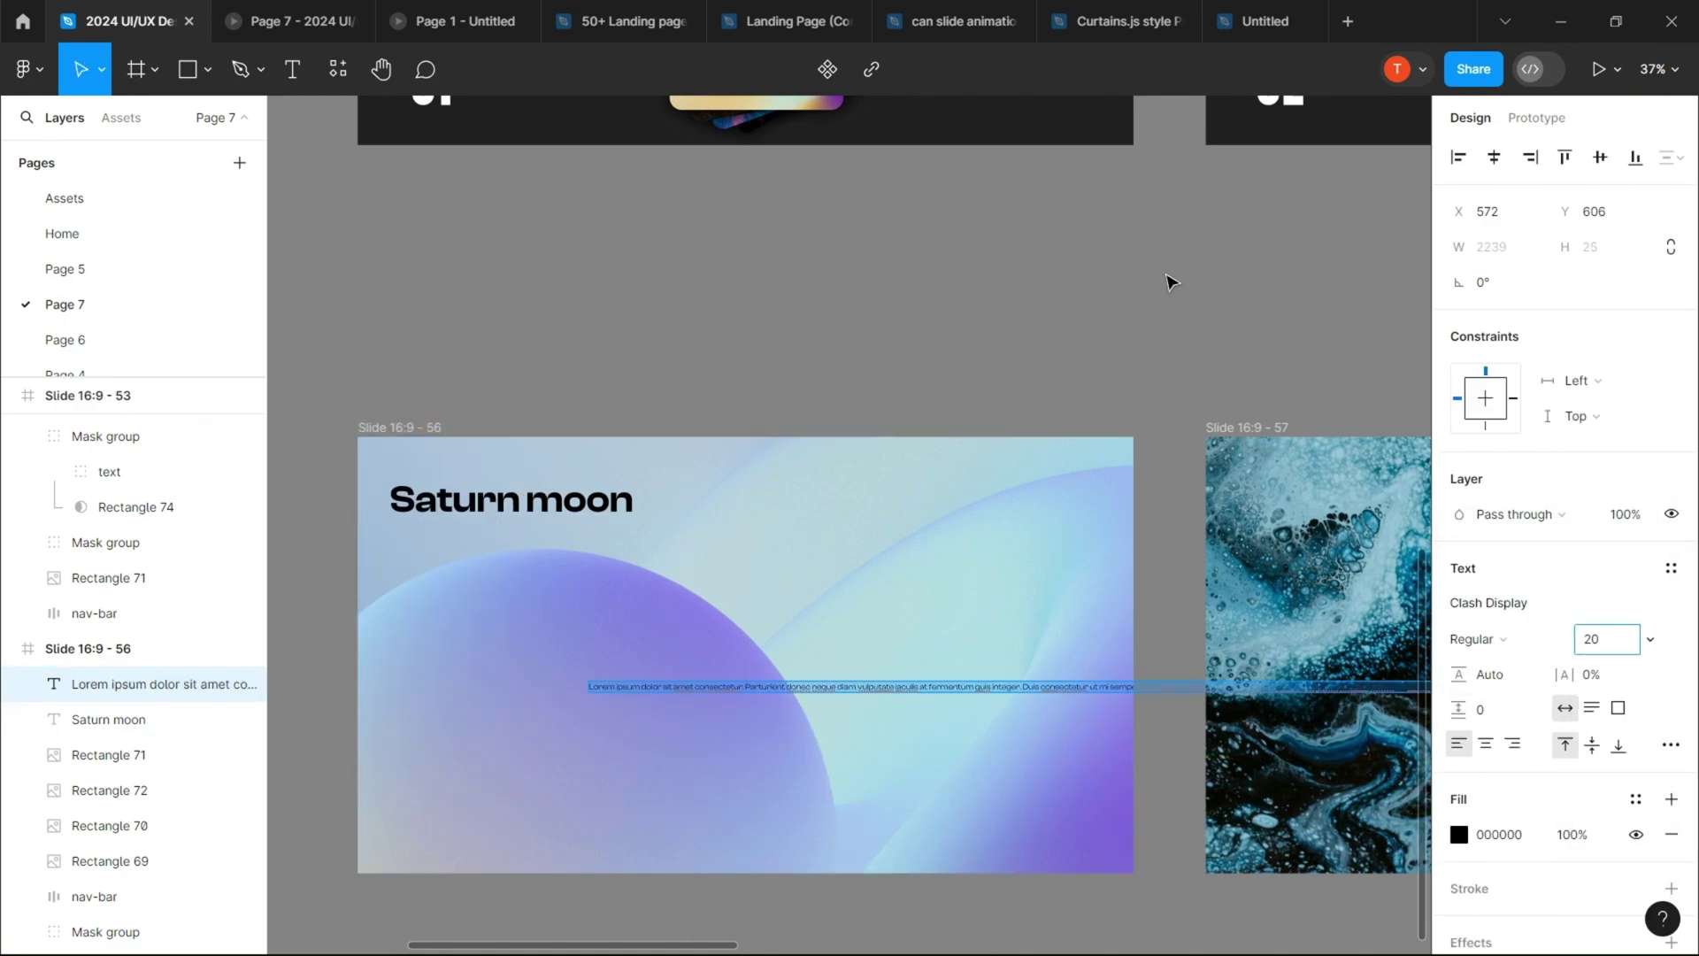
# Step: Wrap the lorem ipsum text to about 616 wide in the slide's lower-right area and move the Saturn moon title slightly down
pyautogui.moveTo(1148, 403); pyautogui.dragTo(1057, 415)
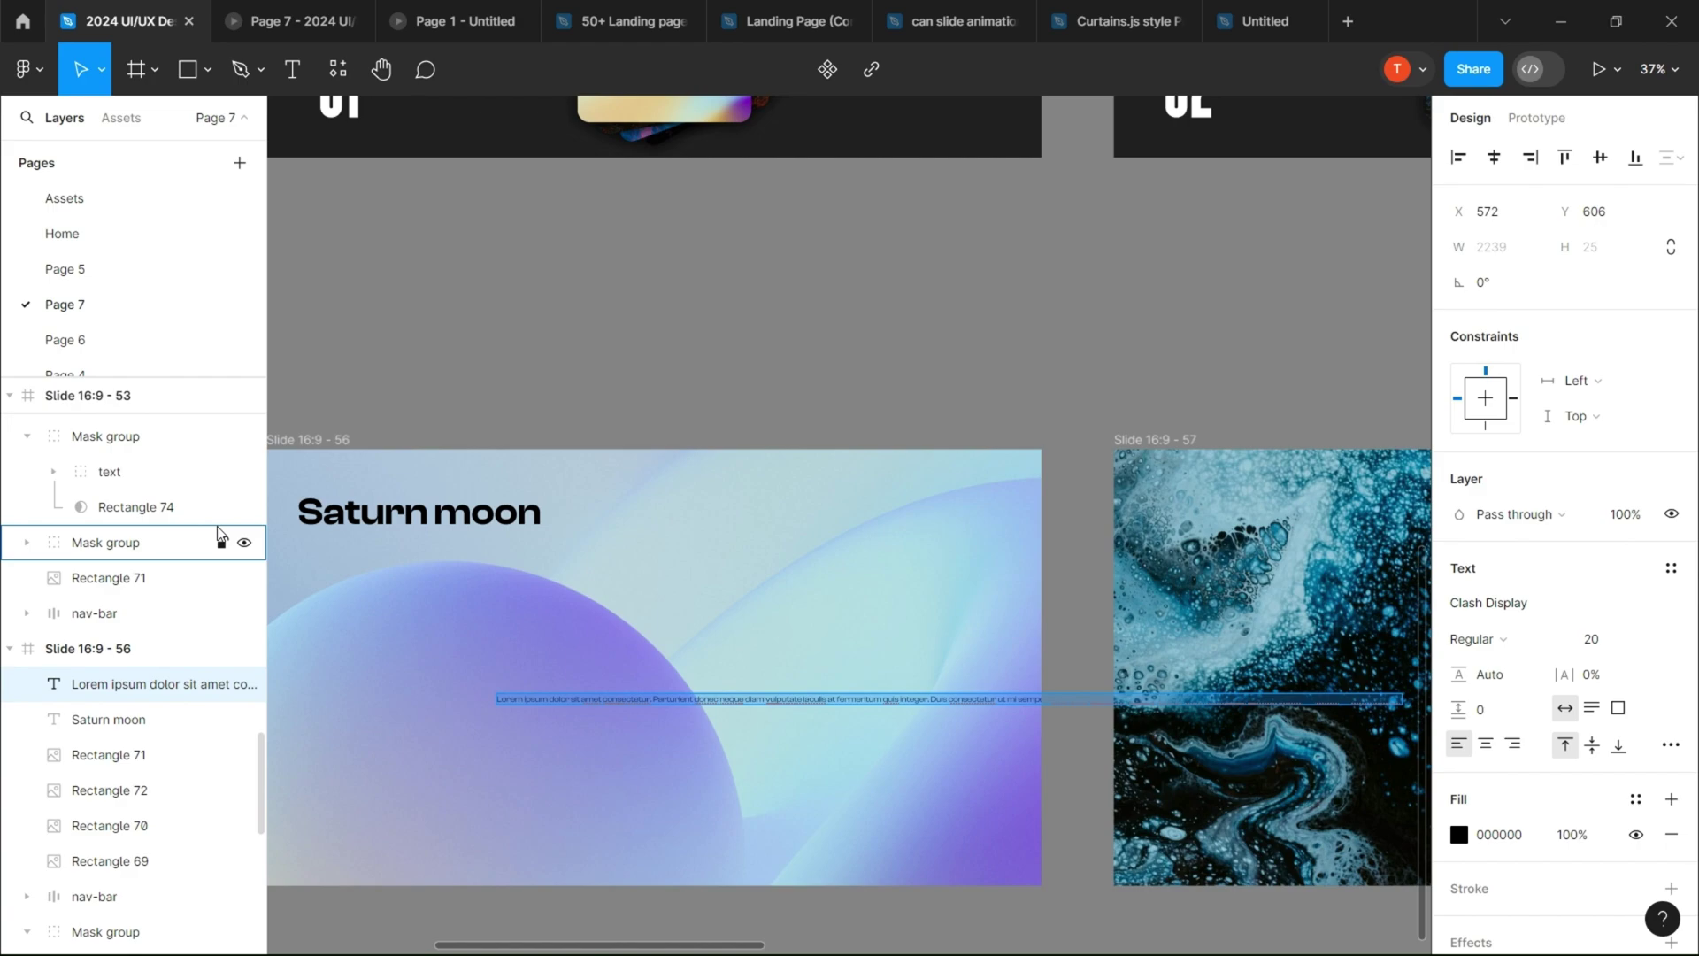
pyautogui.press('Escape')
pyautogui.scroll(-5, 904, 730)
pyautogui.scroll(6, 1121, 723)
pyautogui.moveTo(1137, 706); pyautogui.dragTo(862, 683)
pyautogui.moveTo(685, 666); pyautogui.dragTo(1001, 791)
pyautogui.moveTo(501, 419); pyautogui.dragTo(505, 454)
pyautogui.click(645, 243)
# Step: Run the Iconify plugin and search its icons for arrow
pyautogui.click(26, 69)
pyautogui.moveTo(312, 624)
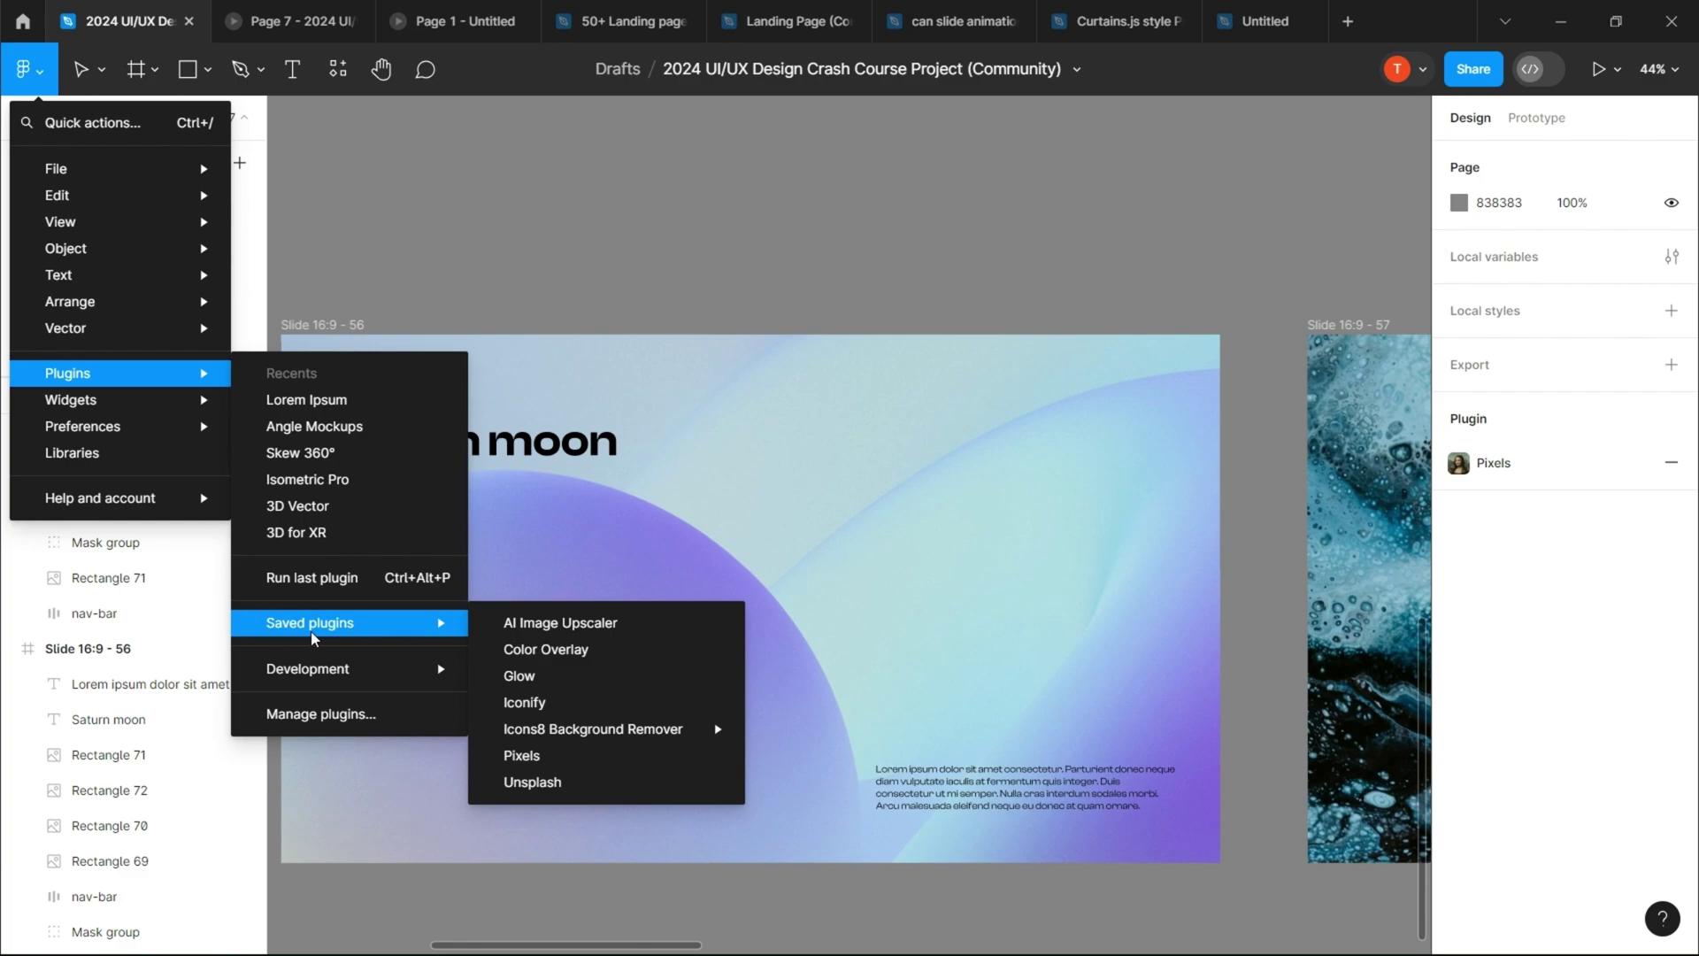
pyautogui.click(576, 697)
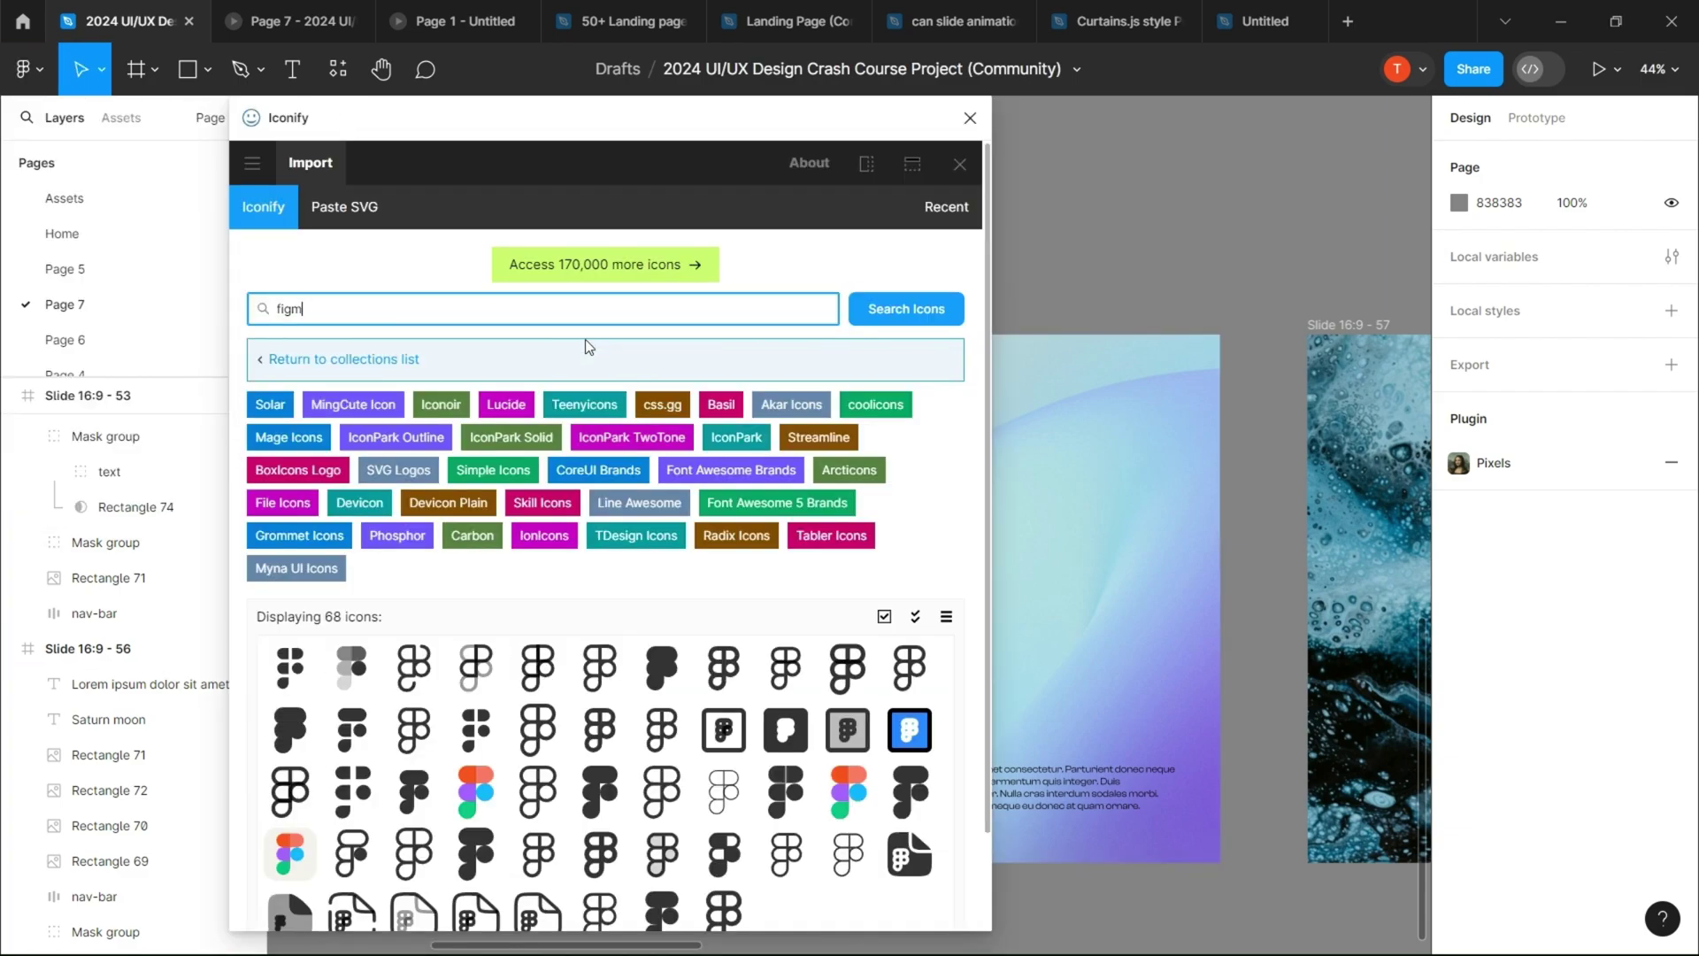
pyautogui.write('arrow')
pyautogui.press('Return')
pyautogui.scroll(-4, 584, 620)
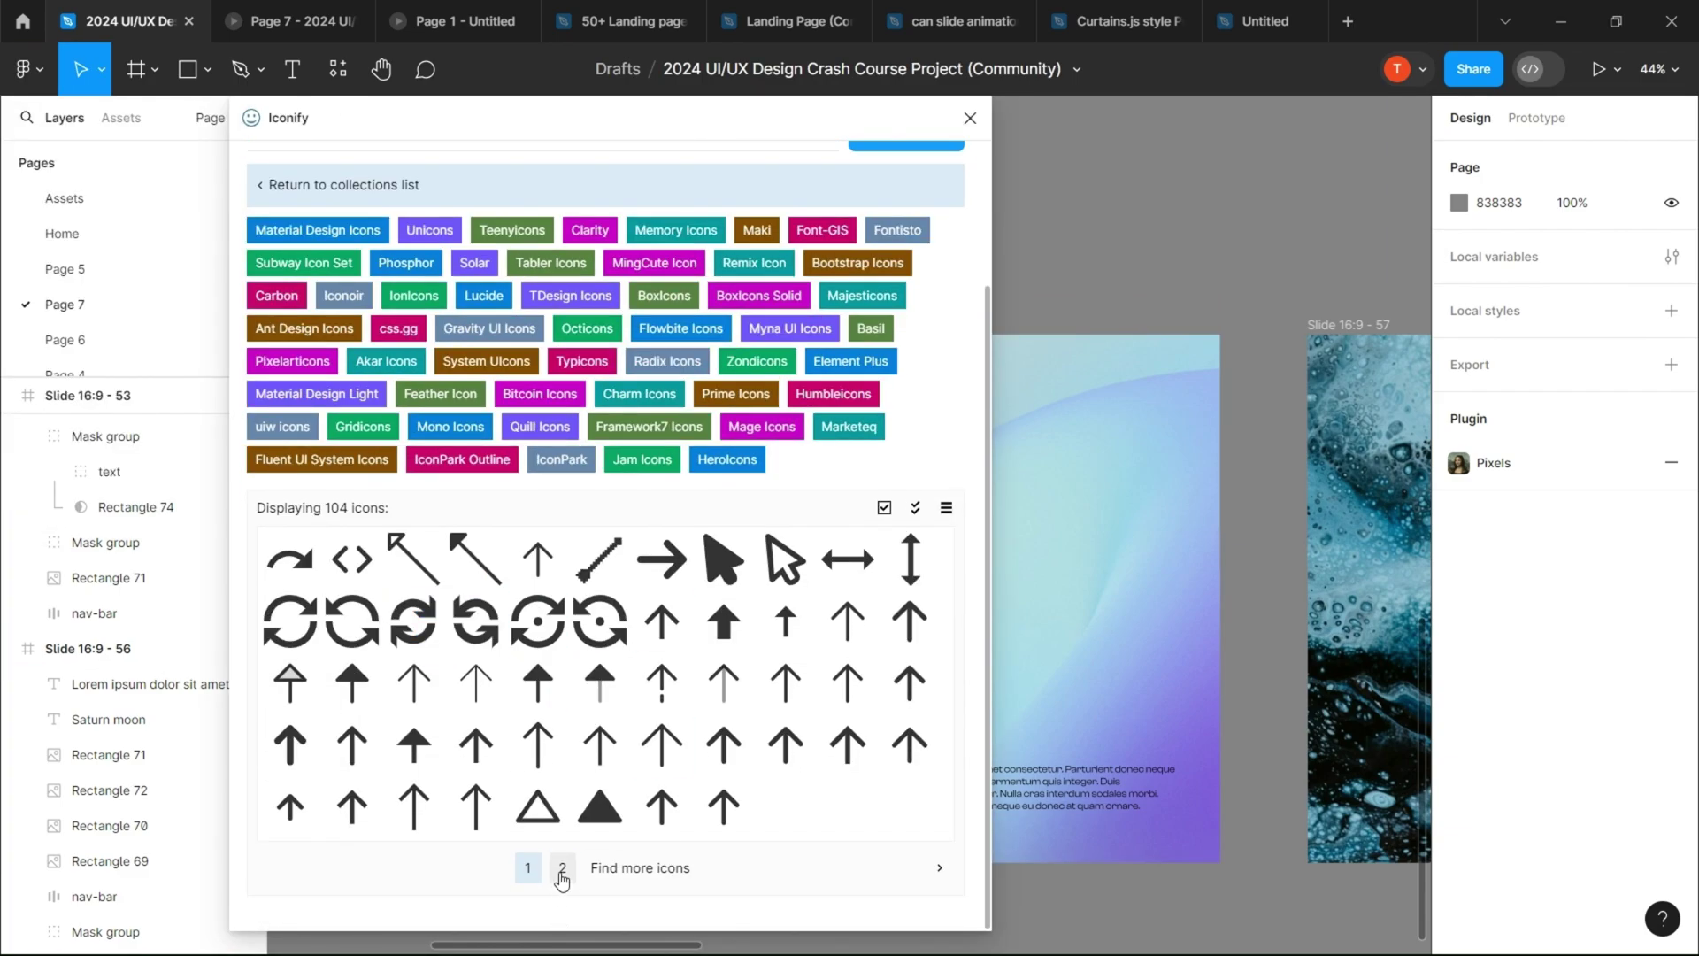
# Step: Pick the Element Plus arrow-up-bold icon from the second results page, place it on the canvas and close Iconify
pyautogui.click(561, 870)
pyautogui.scroll(-1, 910, 621)
pyautogui.click(785, 621)
pyautogui.scroll(-5, 423, 724)
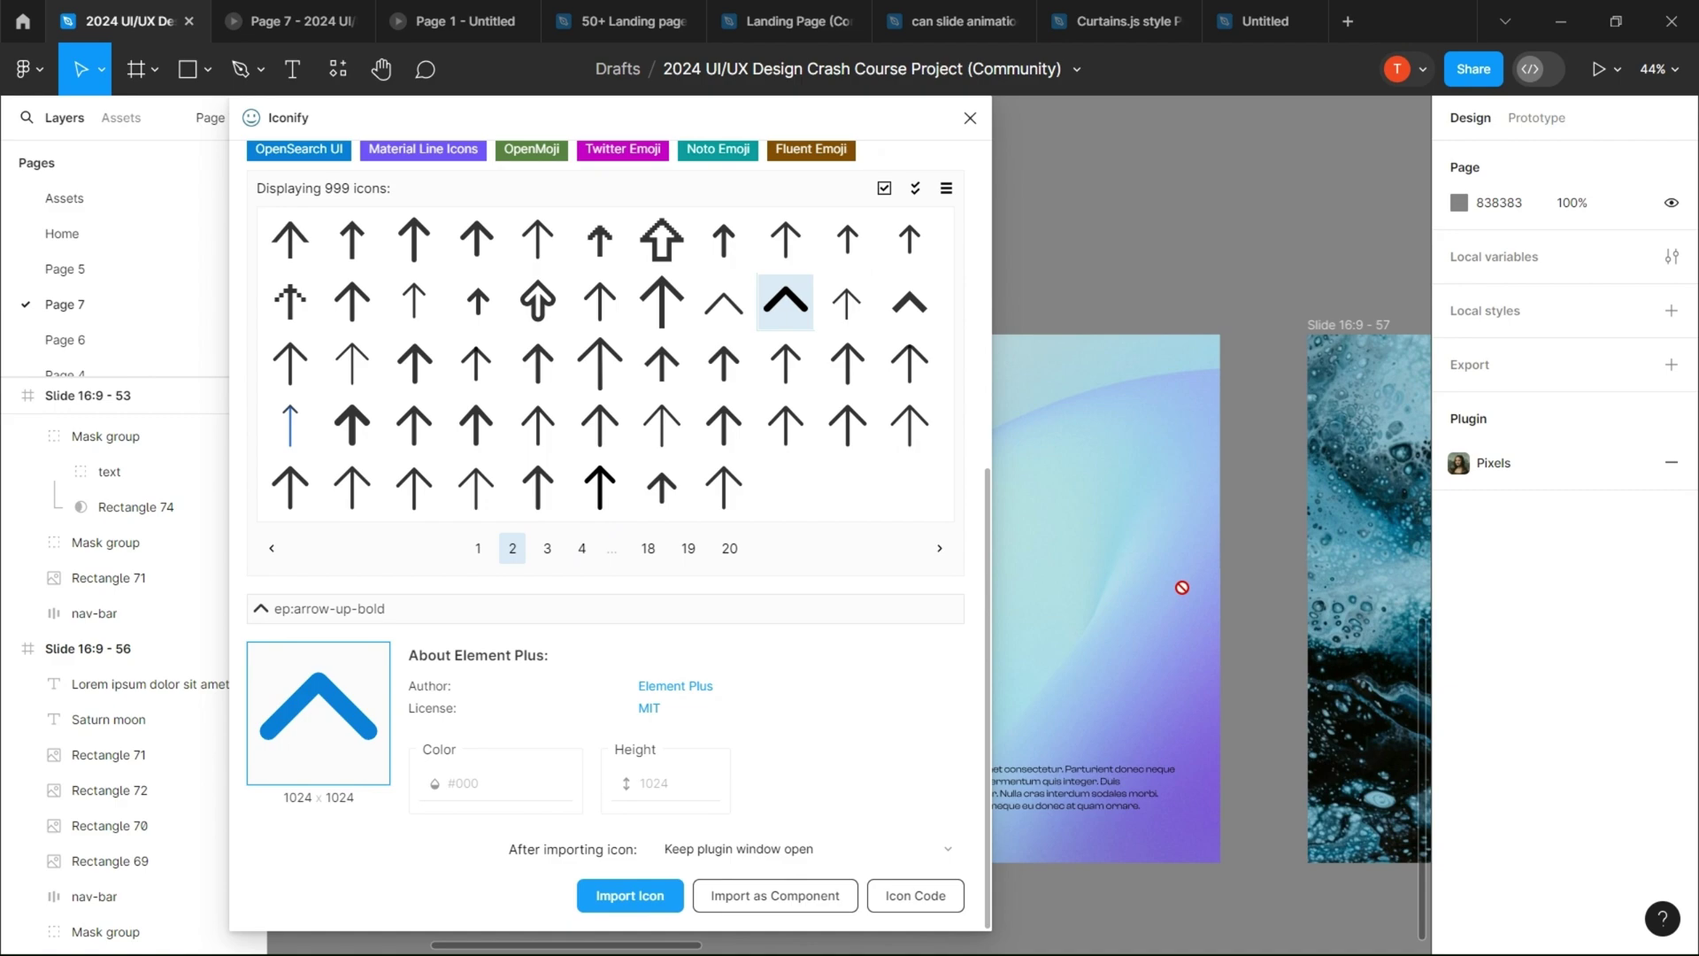
pyautogui.moveTo(1182, 588); pyautogui.dragTo(1183, 588)
pyautogui.click(970, 117)
# Step: Move the imported arrow icon over Slide 16:9 - 56 and rotate it to 90° so it points left
pyautogui.moveTo(1111, 461); pyautogui.dragTo(843, 507)
pyautogui.moveTo(1110, 352); pyautogui.dragTo(678, 330)
pyautogui.click(1495, 317)
pyautogui.write('90')
pyautogui.press('Return')
# Step: Scale the arrow icon down to a small back arrow near the slide's lower-left corner
pyautogui.press('k')
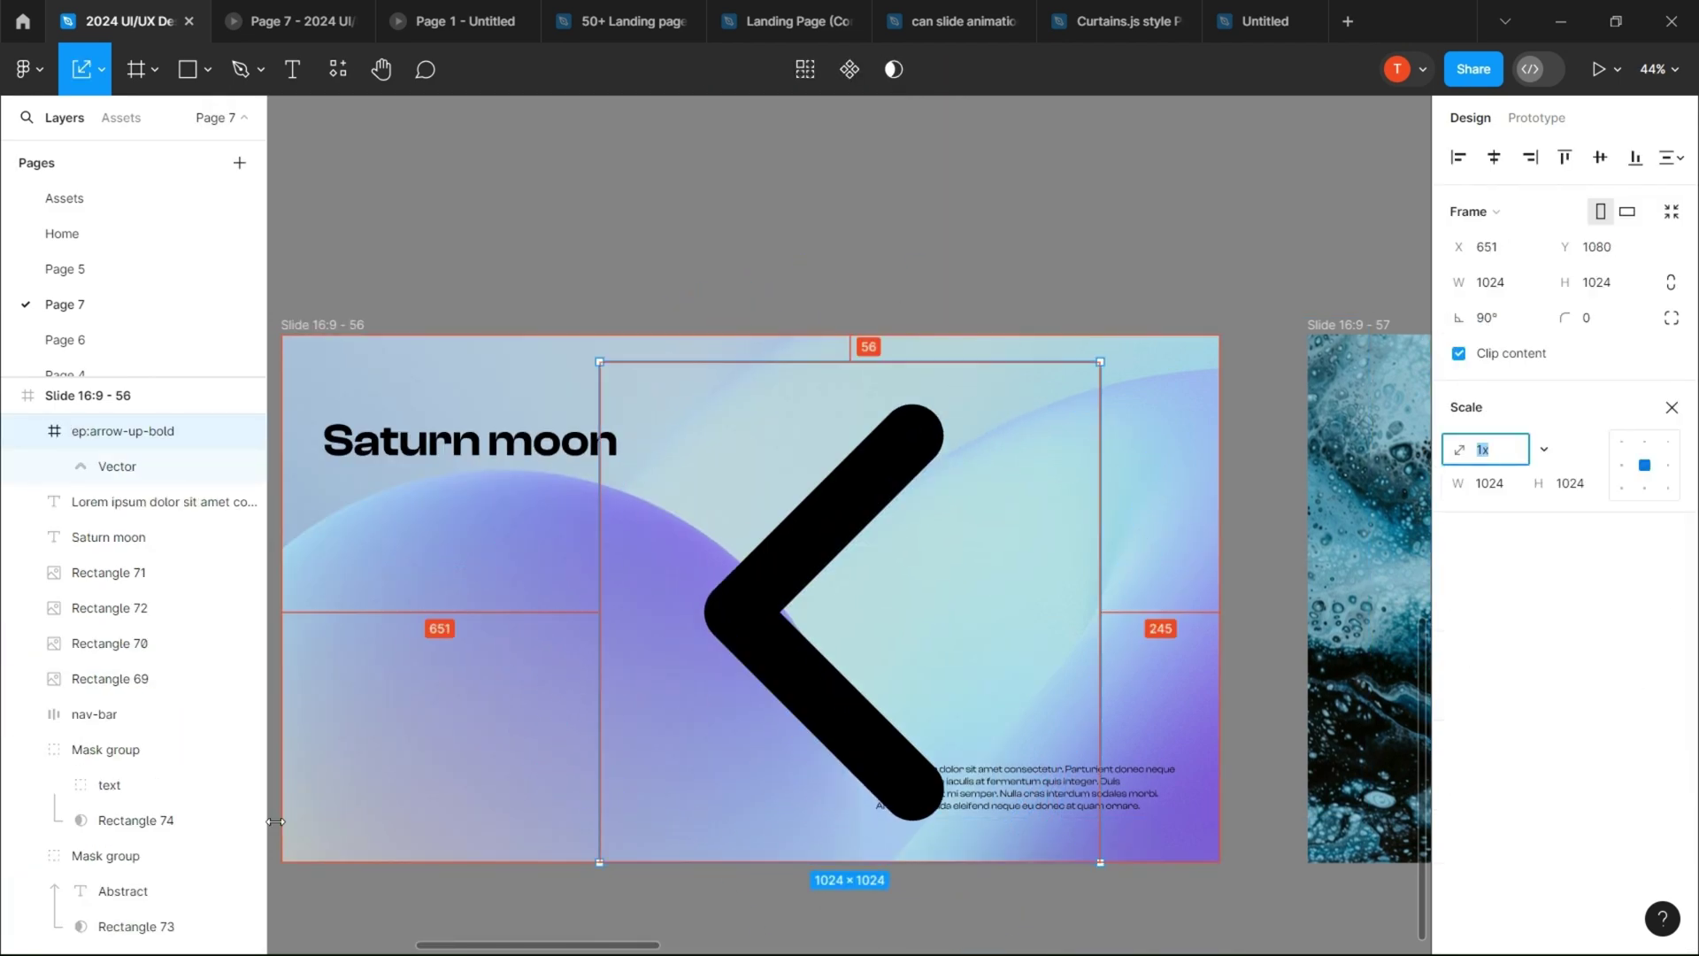
pyautogui.moveTo(600, 862); pyautogui.dragTo(336, 811)
pyautogui.press('v')
# Step: Change the Saturn moon title's fill to white
pyautogui.click(425, 442)
pyautogui.scroll(-3, 1548, 774)
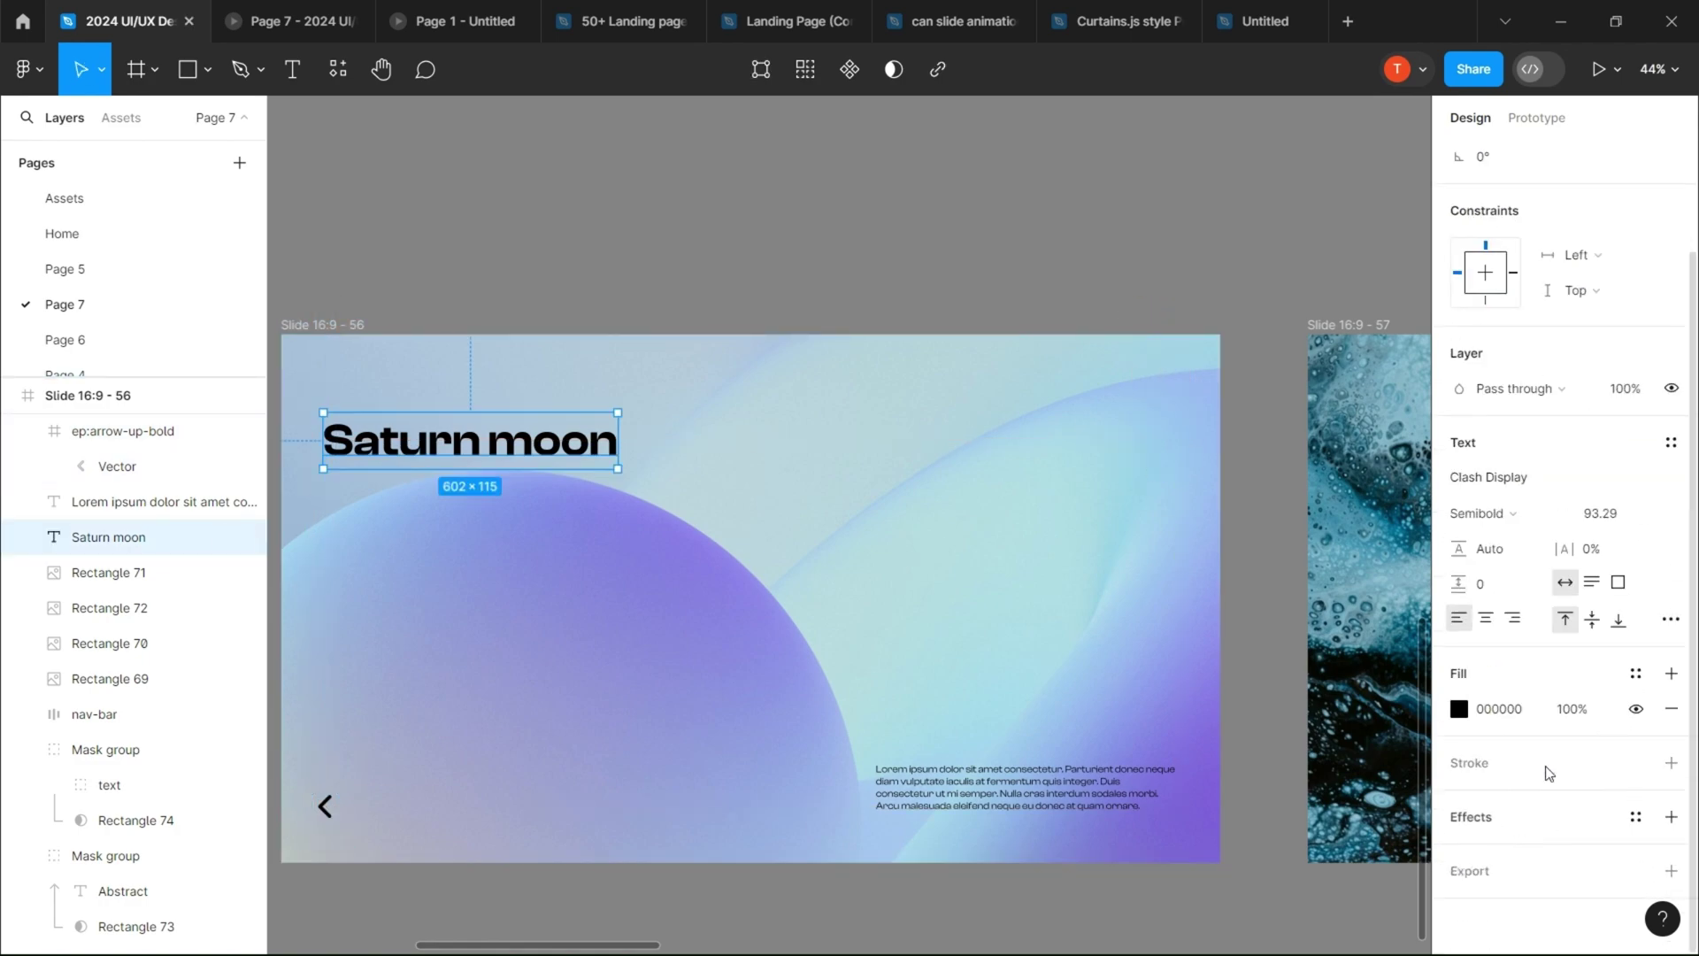
pyautogui.click(1459, 709)
pyautogui.moveTo(1240, 534); pyautogui.dragTo(1158, 376)
pyautogui.keyDown('shift'); pyautogui.click(970, 783); pyautogui.keyUp('shift')
pyautogui.press('Escape')
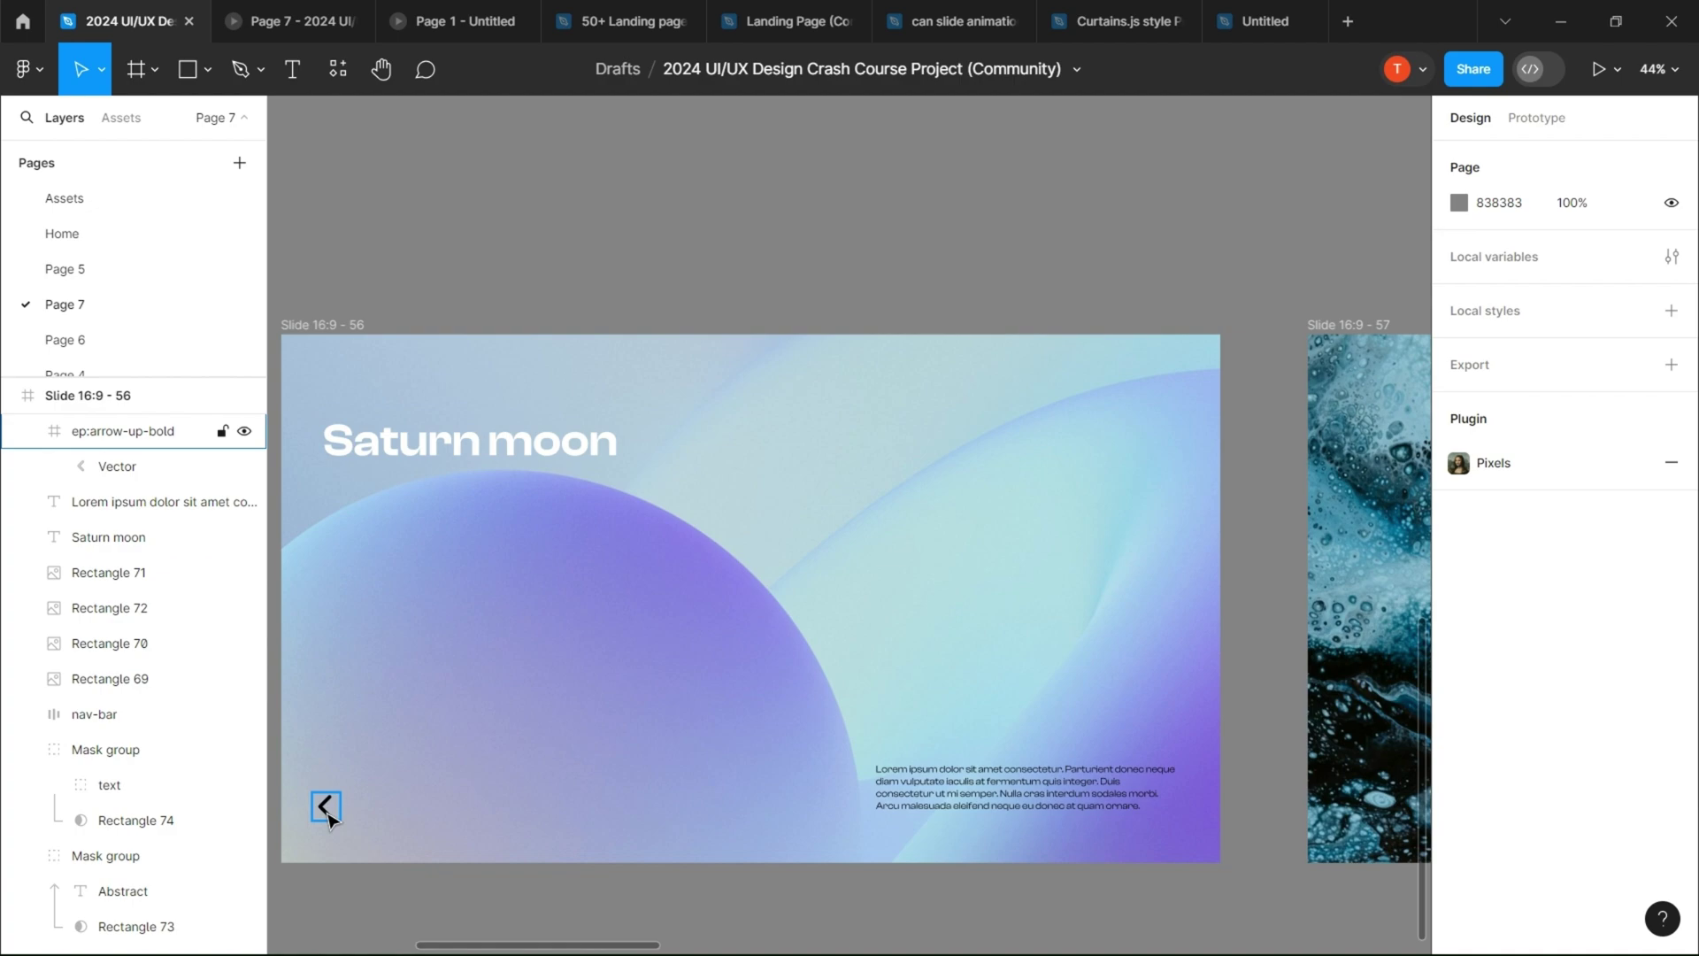
# Step: Change the fill of the back arrow and the lorem ipsum paragraph together to white
pyautogui.click(327, 809)
pyautogui.keyDown('shift'); pyautogui.click(974, 787); pyautogui.keyUp('shift')
pyautogui.scroll(-3, 1504, 768)
pyautogui.click(1458, 763)
pyautogui.moveTo(1248, 522); pyautogui.dragTo(1011, 246)
# Step: Try a drop shadow effect on the lorem ipsum paragraph and check it up close
pyautogui.click(1018, 787)
pyautogui.scroll(-3, 1558, 779)
pyautogui.click(1671, 817)
pyautogui.scroll(6, 1080, 844)
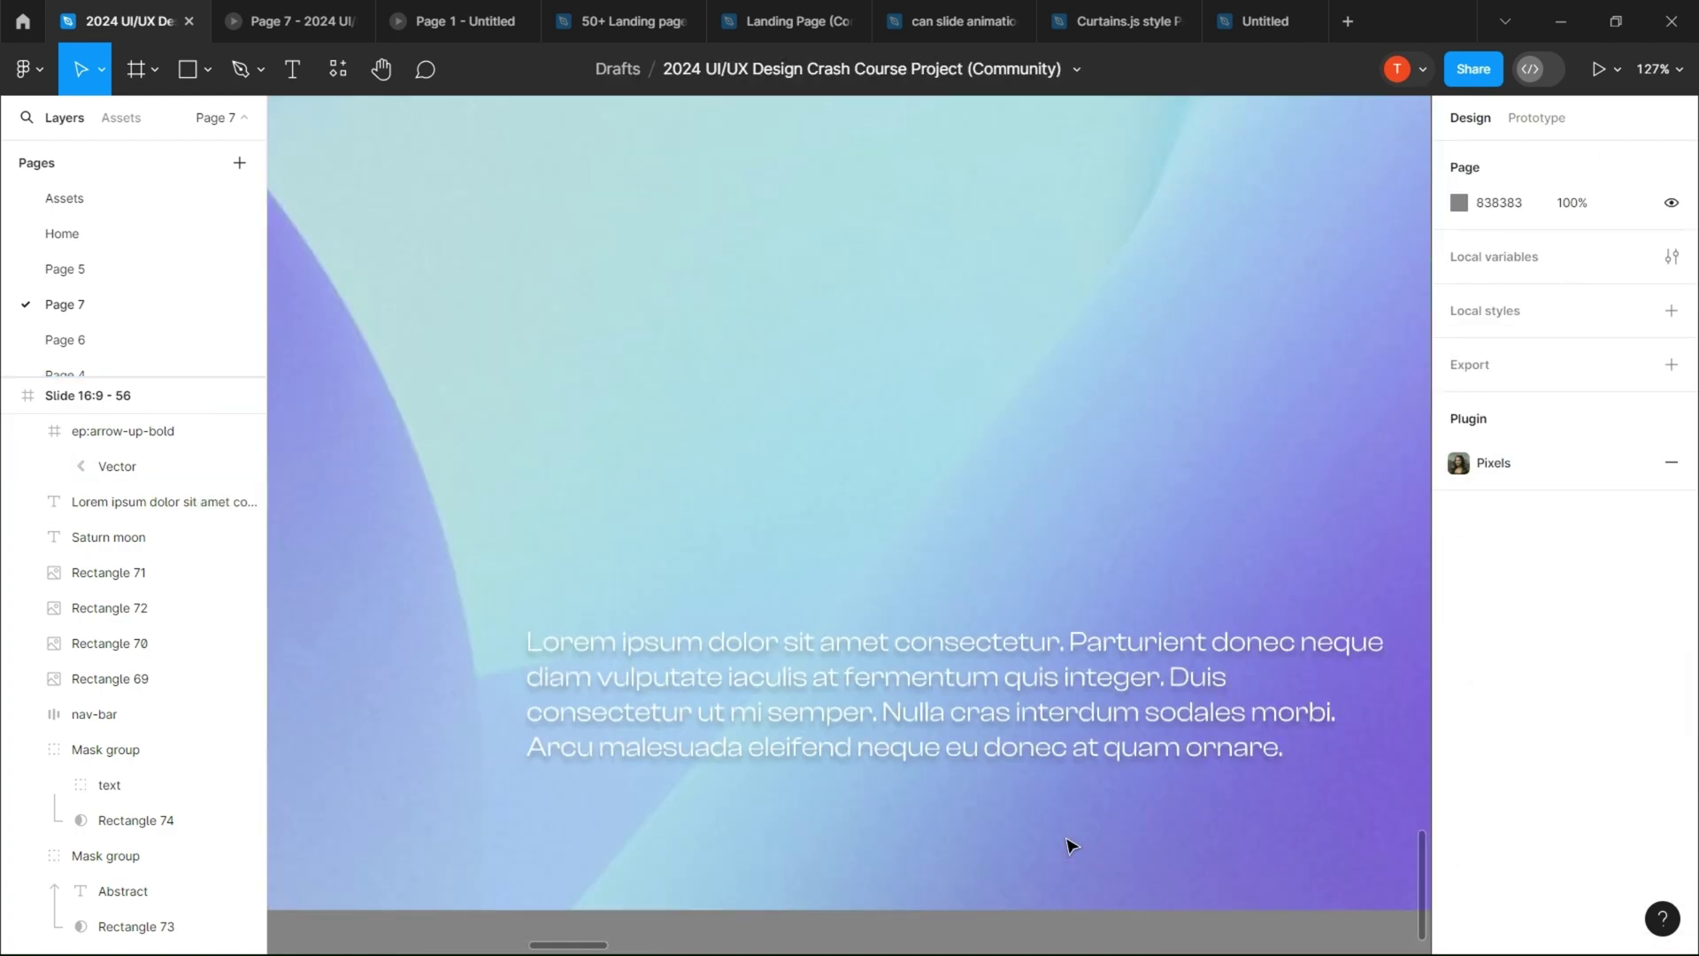
pyautogui.scroll(-7, 1084, 843)
# Step: Try the dark blue fill 212F4A on the lorem ipsum paragraph
pyautogui.click(1053, 795)
pyautogui.scroll(-3, 1496, 761)
pyautogui.click(1459, 674)
pyautogui.moveTo(1195, 614); pyautogui.dragTo(1161, 655)
pyautogui.scroll(6, 989, 860)
pyautogui.scroll(-4, 989, 859)
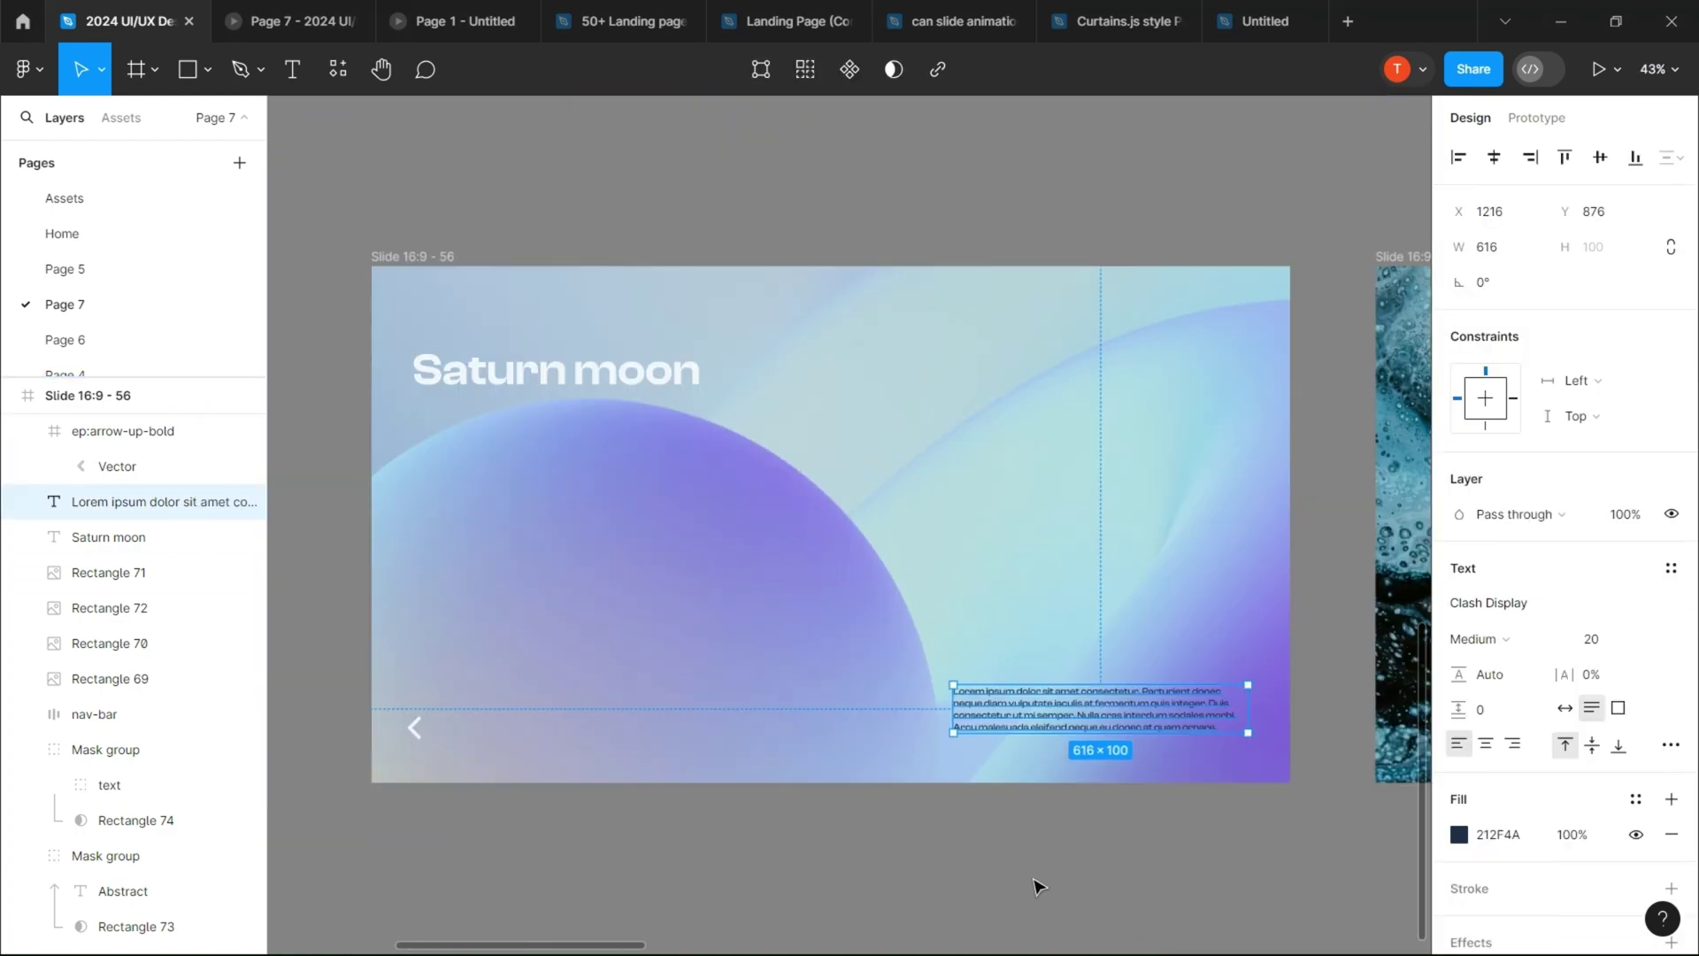
pyautogui.click(1037, 885)
pyautogui.click(1151, 702)
pyautogui.click(863, 819)
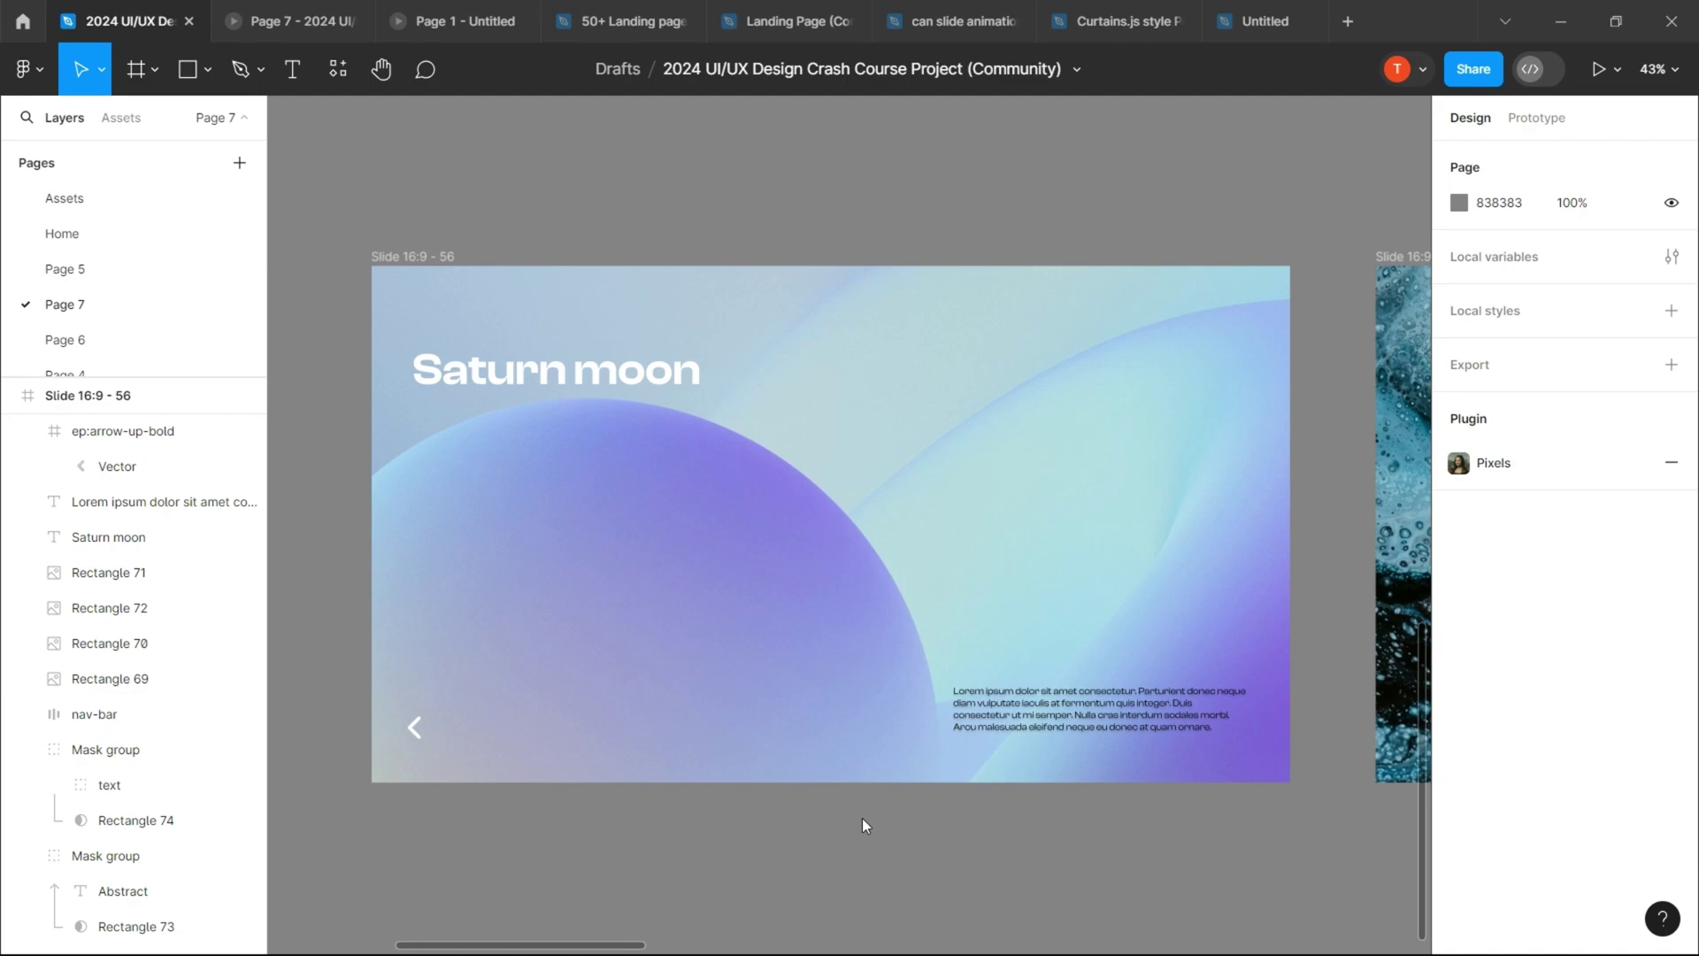
# Step: Set the lorem ipsum paragraph's fill color to 212F4A
pyautogui.click(1088, 710)
pyautogui.click(1496, 836)
pyautogui.write('212F4A')
pyautogui.click(1337, 690)
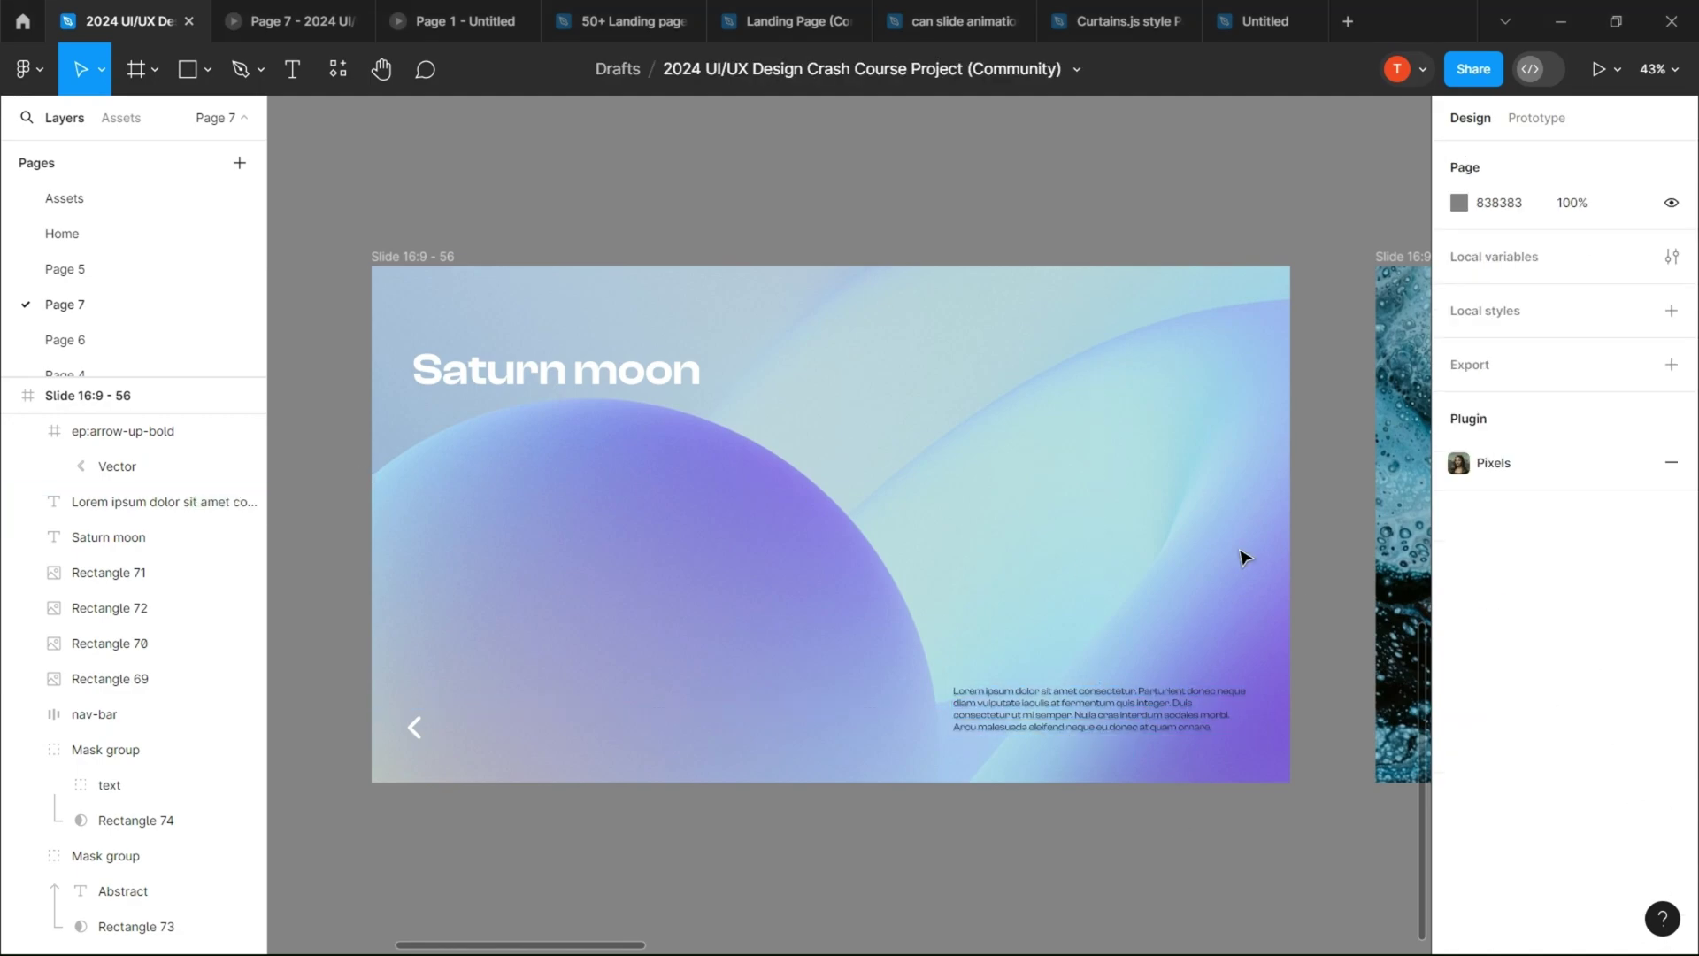
# Step: Set the lorem ipsum paragraph's weight to Medium and move it slightly upward on the slide
pyautogui.scroll(2, 1026, 757)
pyautogui.click(1062, 706)
pyautogui.click(1495, 640)
pyautogui.click(1497, 668)
pyautogui.scroll(-2, 1557, 531)
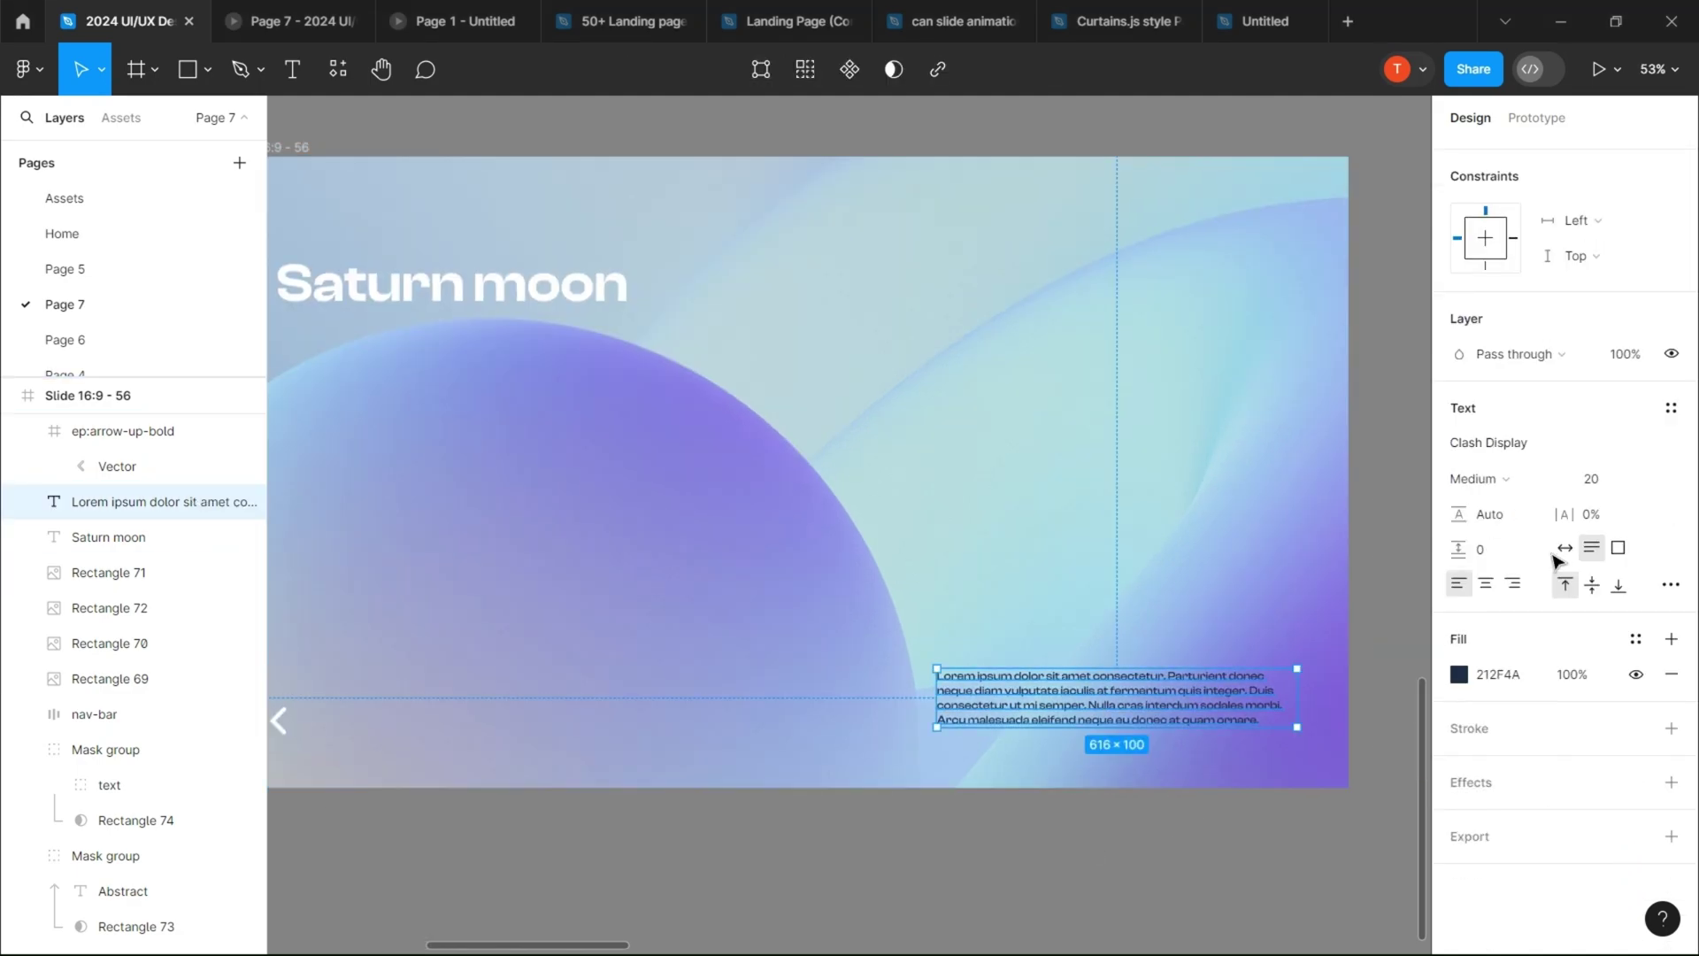
pyautogui.scroll(2, 1558, 354)
pyautogui.moveTo(1565, 211); pyautogui.dragTo(1540, 210)
pyautogui.moveTo(895, 405); pyautogui.dragTo(971, 386)
pyautogui.click(1171, 808)
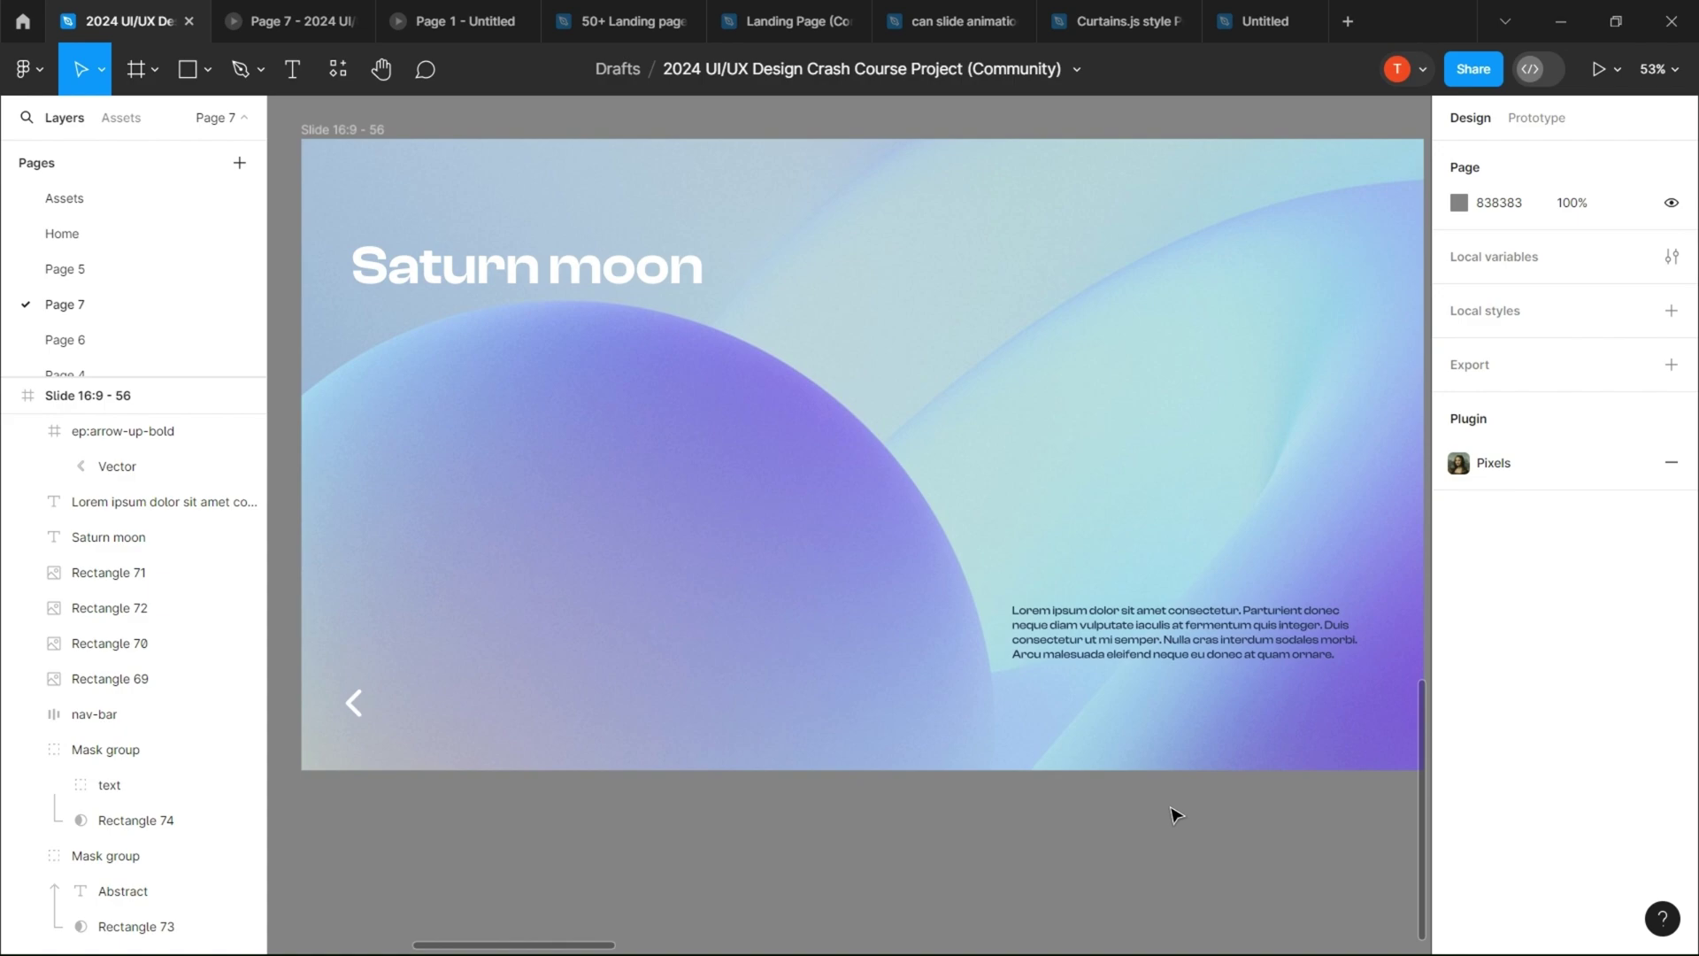
# Step: Mask the Saturn moon title with a rectangle about 627 × 124 drawn over it and layered directly beneath the text
pyautogui.press('r')
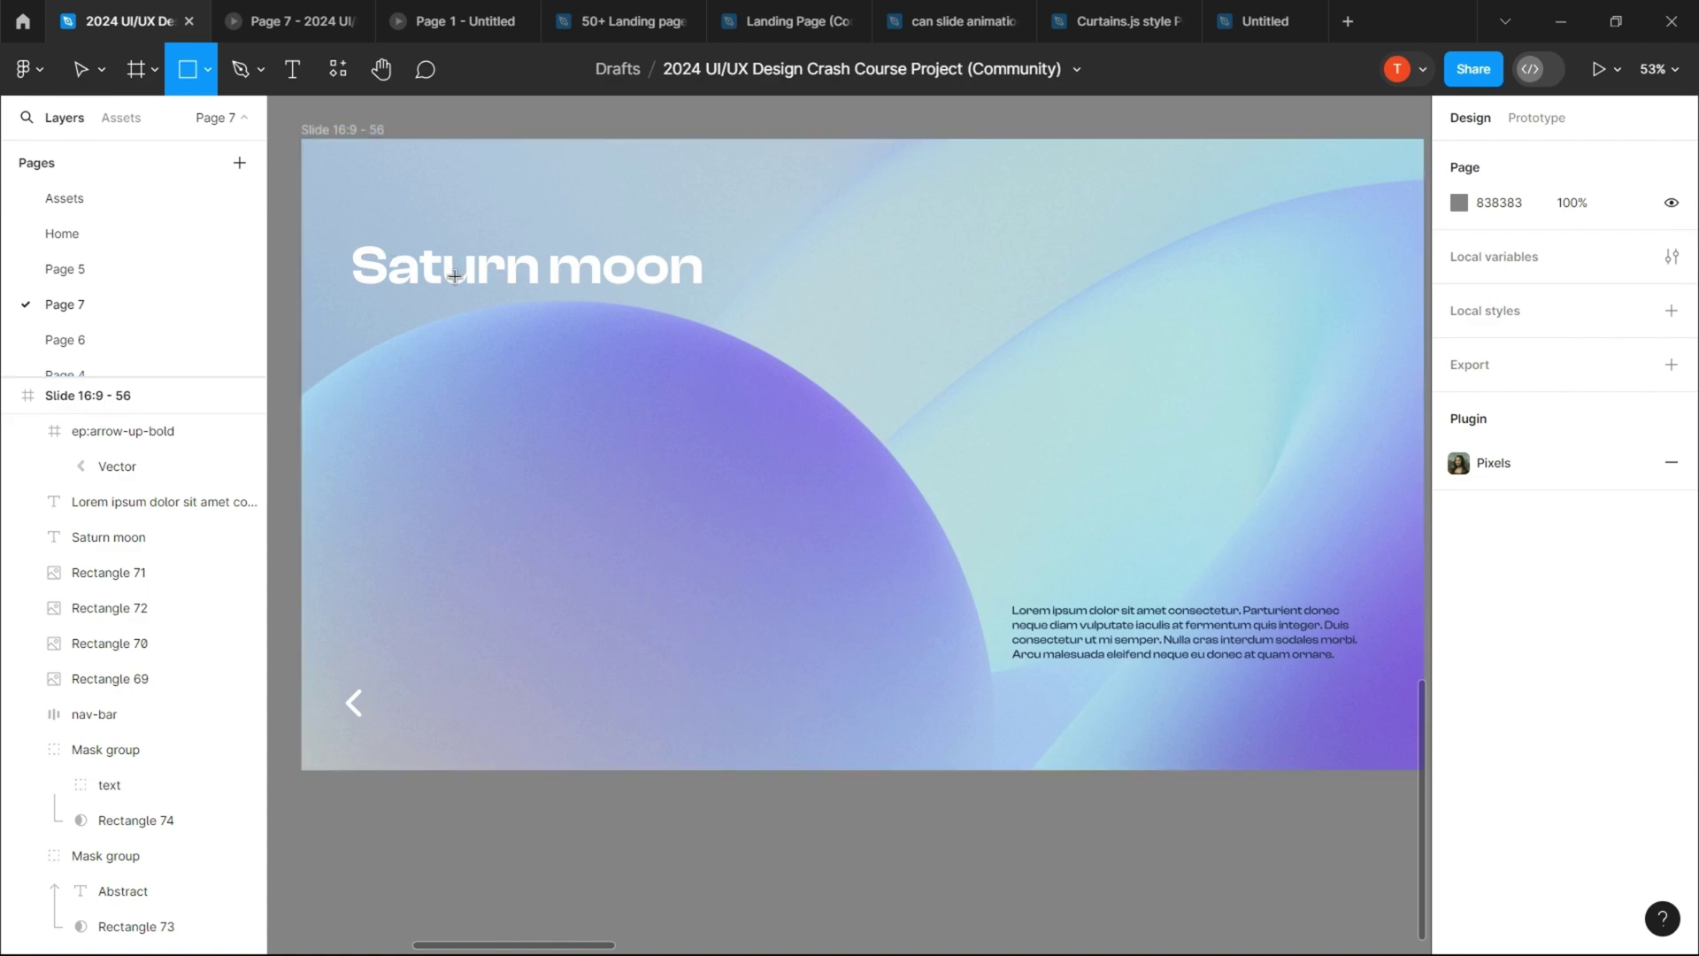
pyautogui.moveTo(337, 235); pyautogui.dragTo(708, 308)
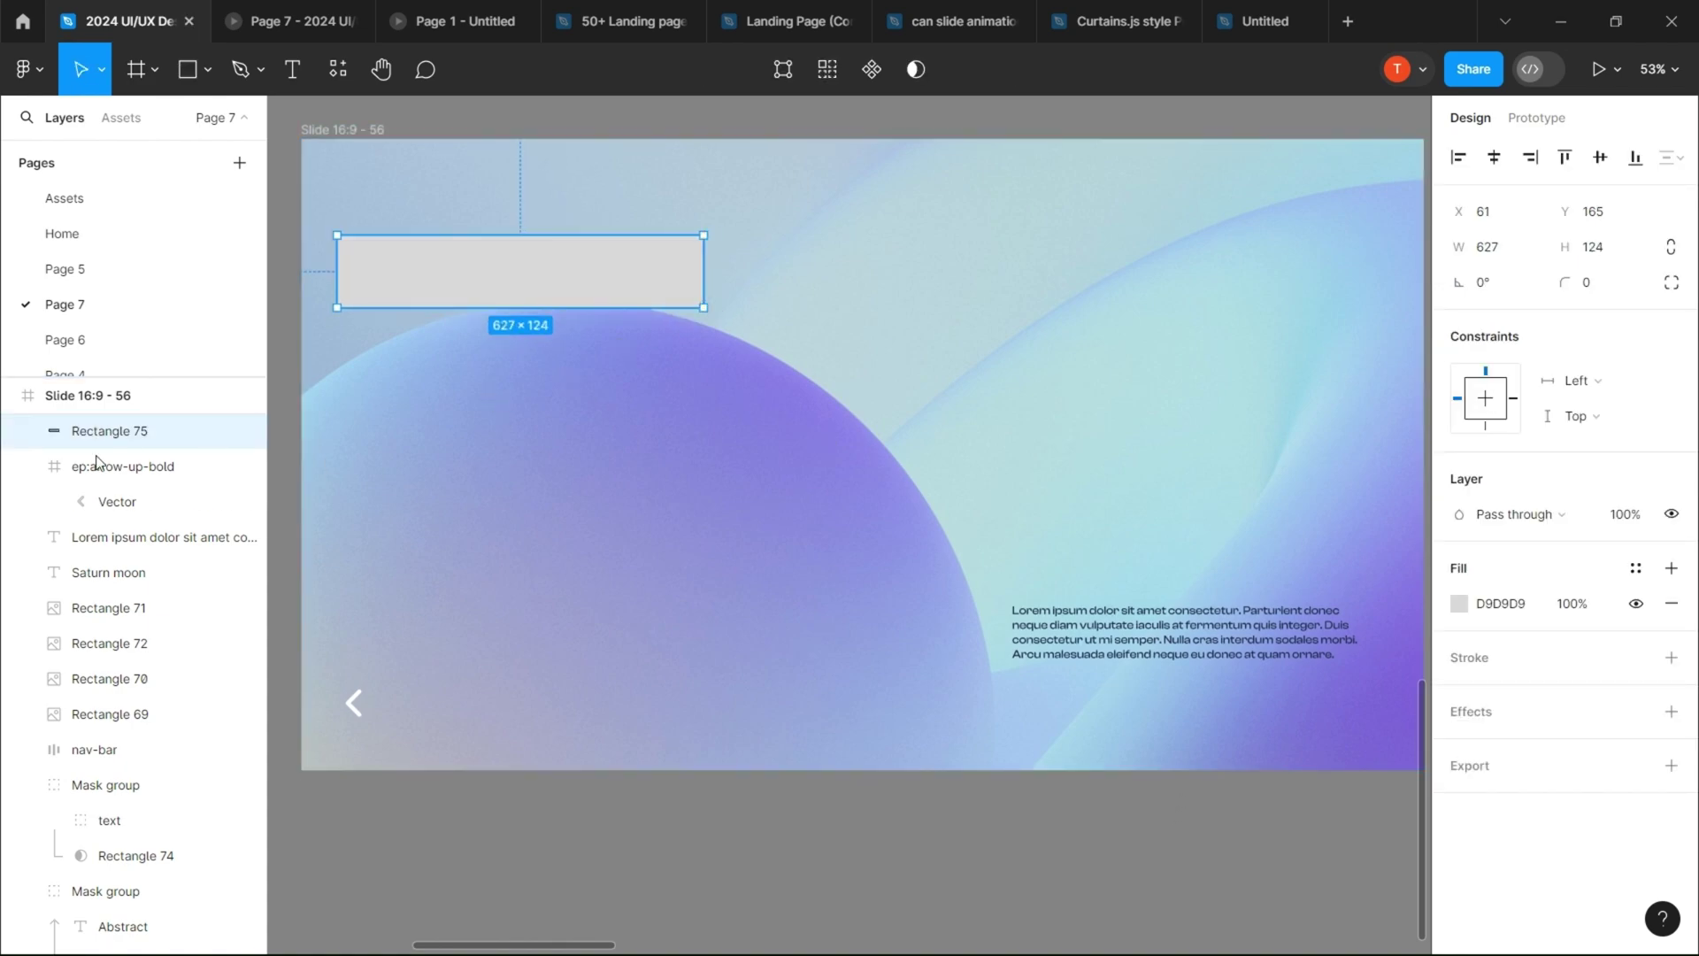
pyautogui.click(28, 468)
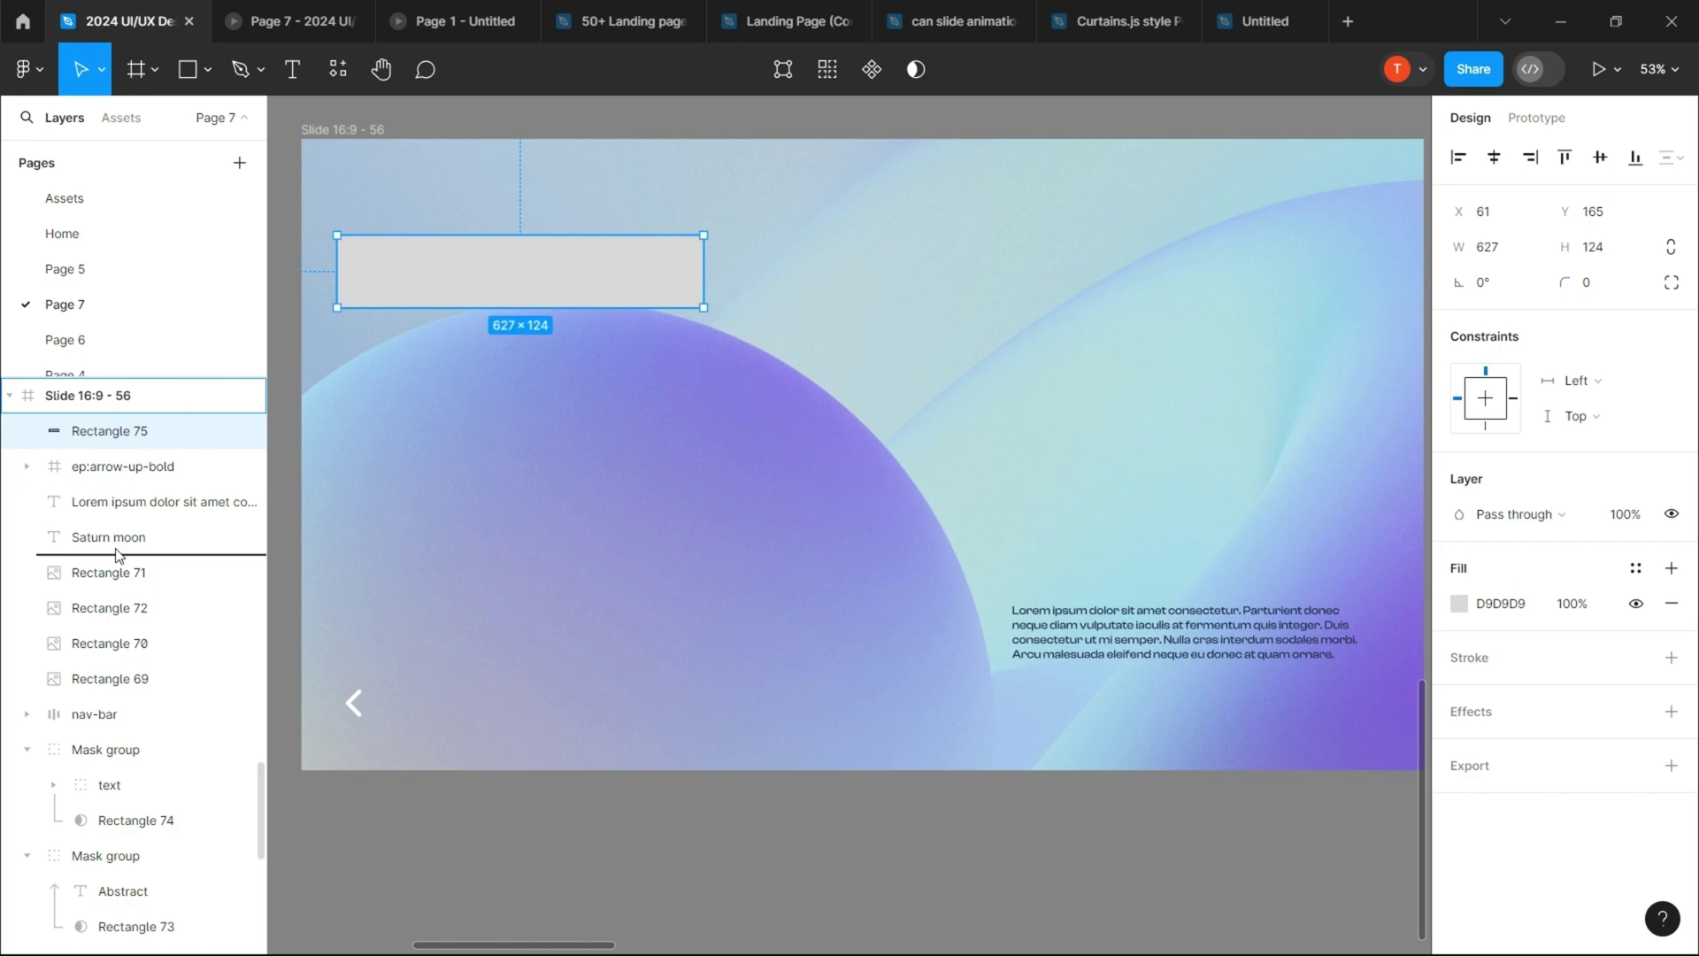
pyautogui.moveTo(116, 554); pyautogui.dragTo(120, 545)
pyautogui.keyDown('shift'); pyautogui.click(122, 502); pyautogui.keyUp('shift')
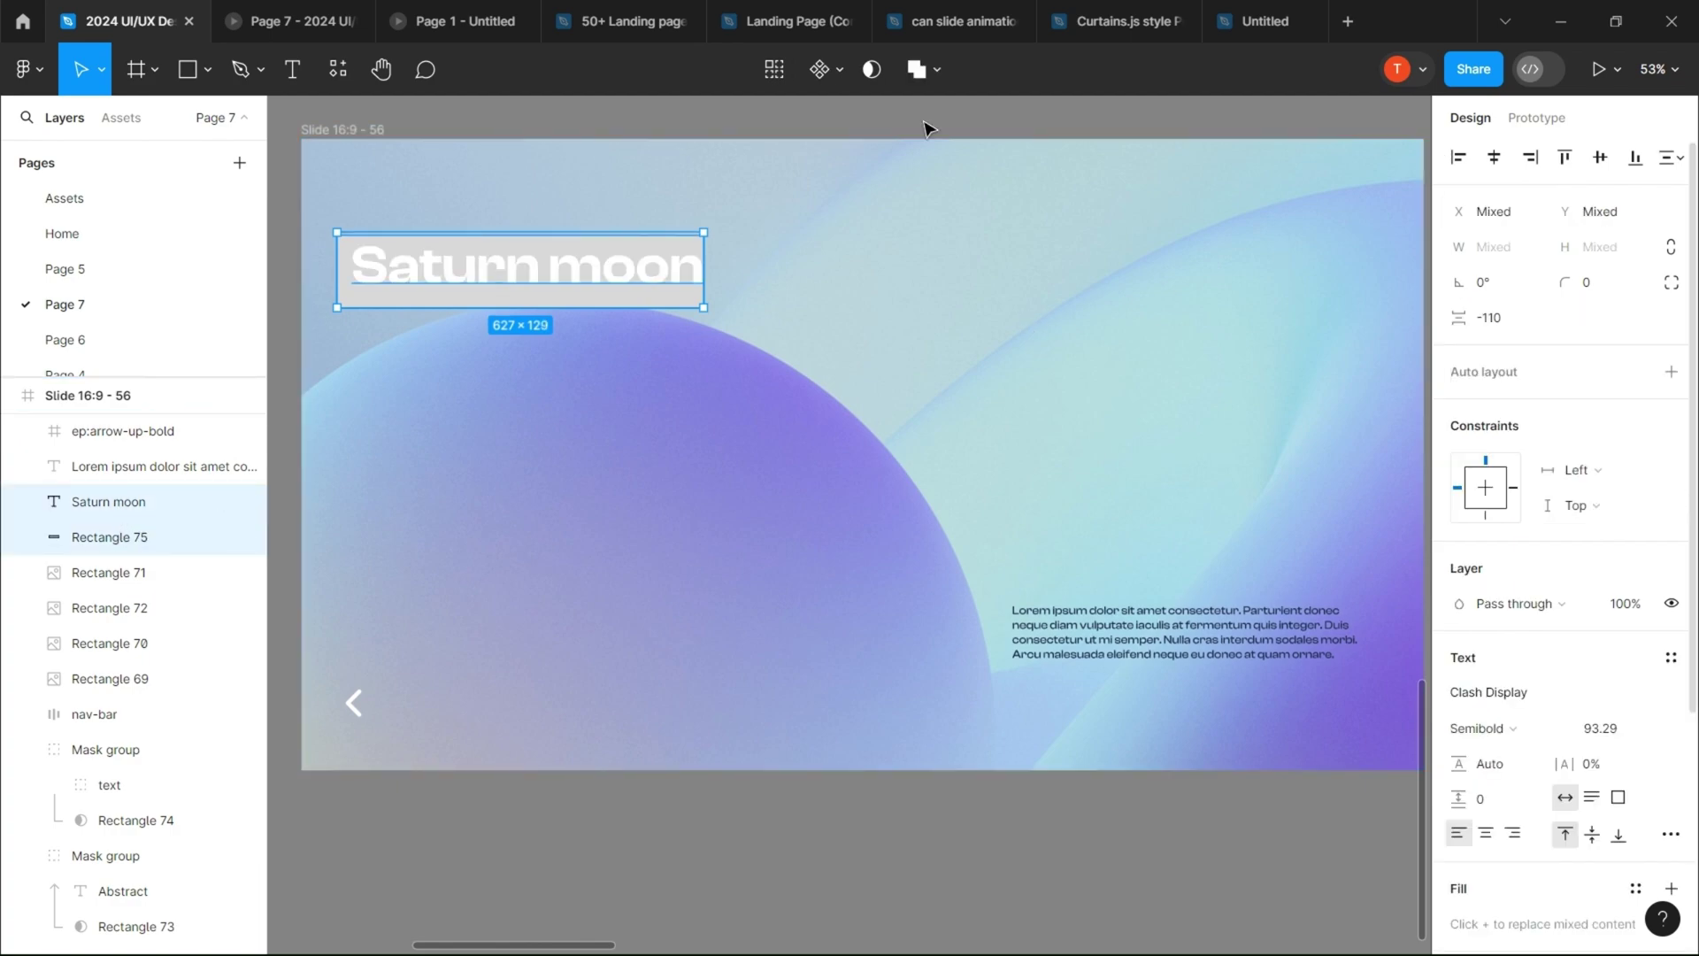
pyautogui.click(871, 69)
# Step: Mask the lorem ipsum paragraph with a rectangle about 664 × 155 drawn over it and layered directly beneath the text
pyautogui.press('r')
pyautogui.moveTo(998, 584); pyautogui.dragTo(1383, 671)
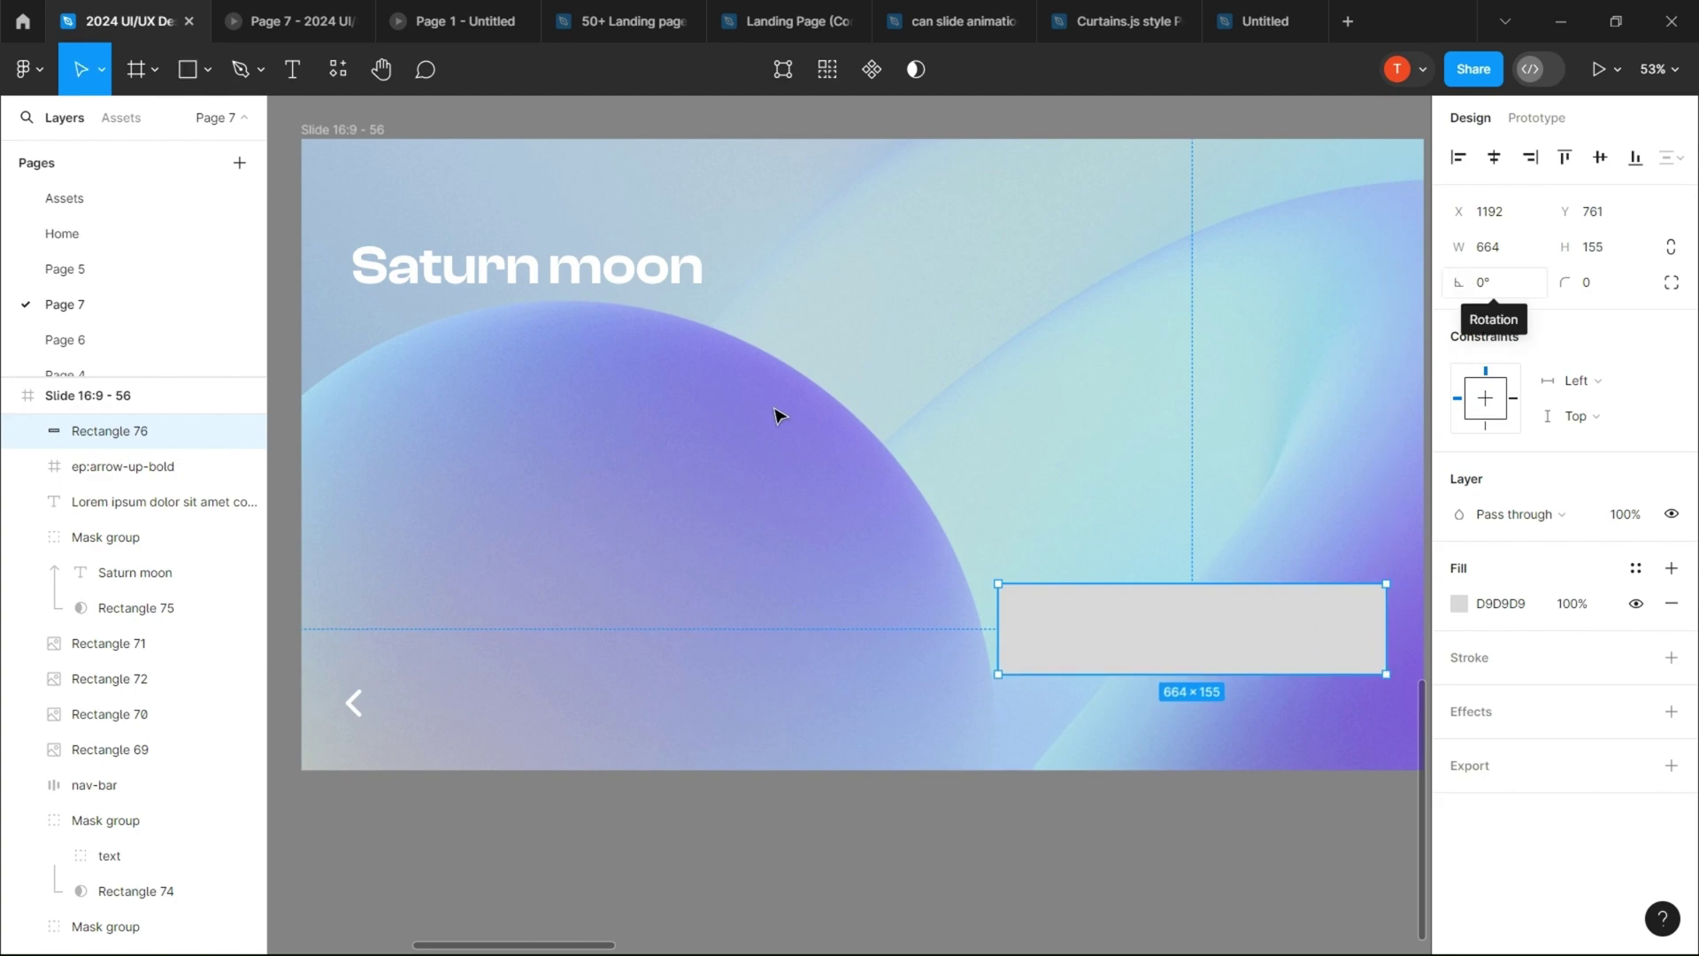
pyautogui.moveTo(136, 535); pyautogui.dragTo(135, 537)
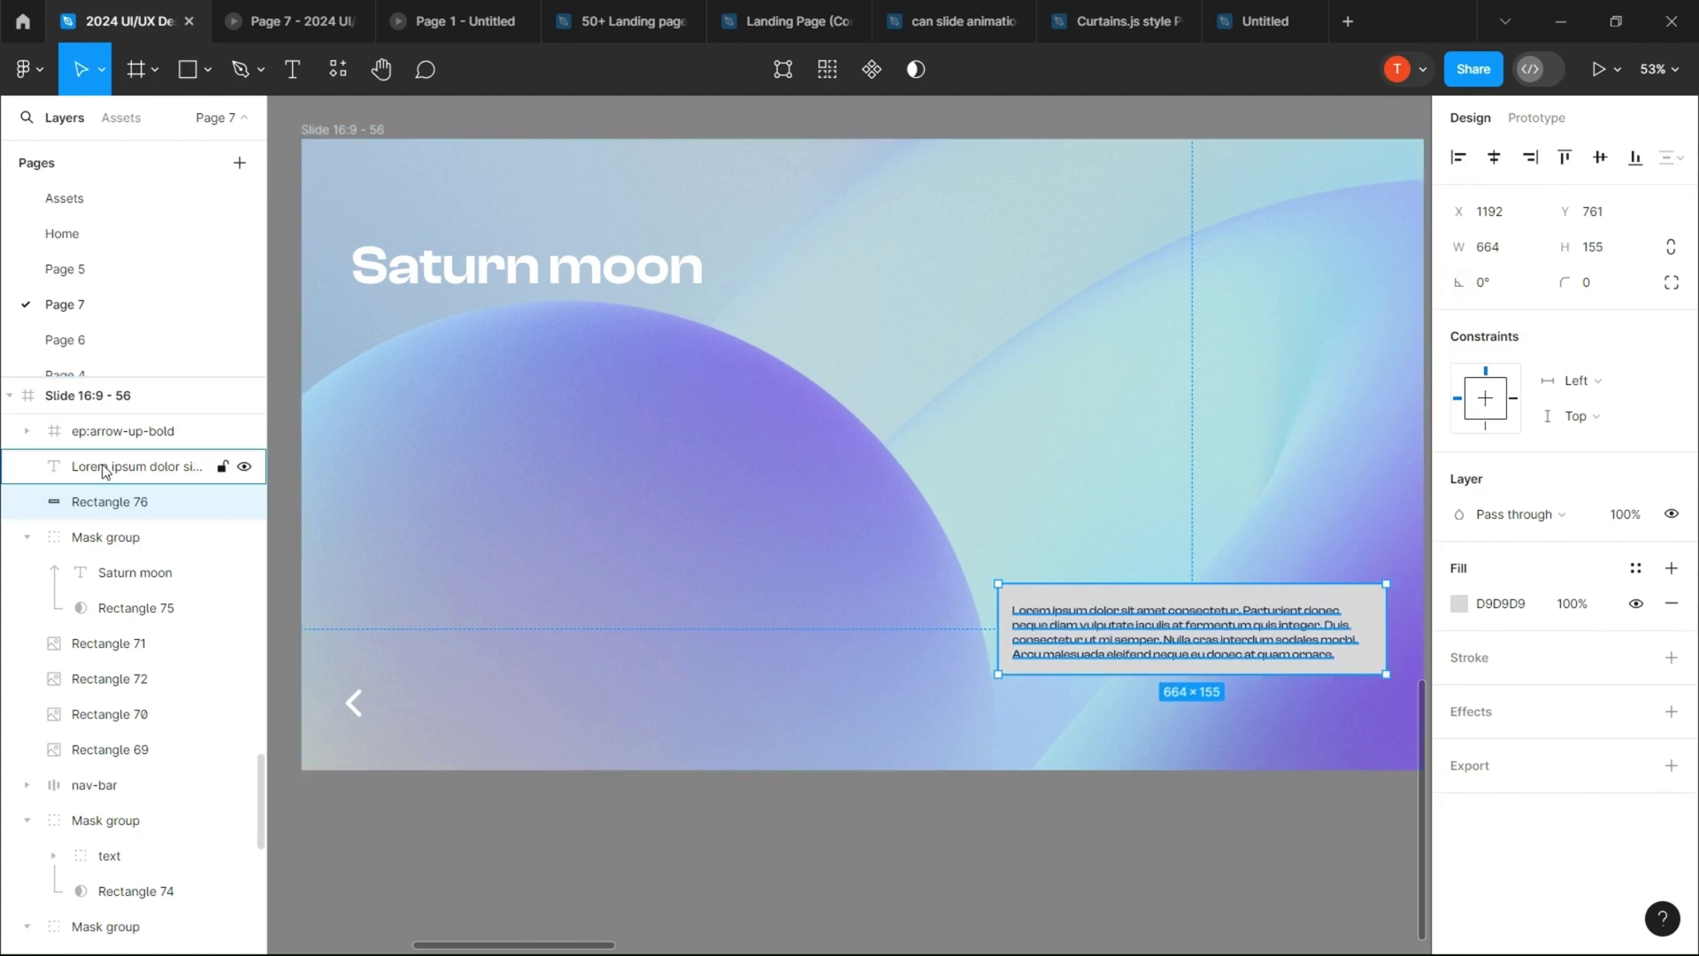
pyautogui.keyDown('shift'); pyautogui.click(164, 465); pyautogui.keyUp('shift')
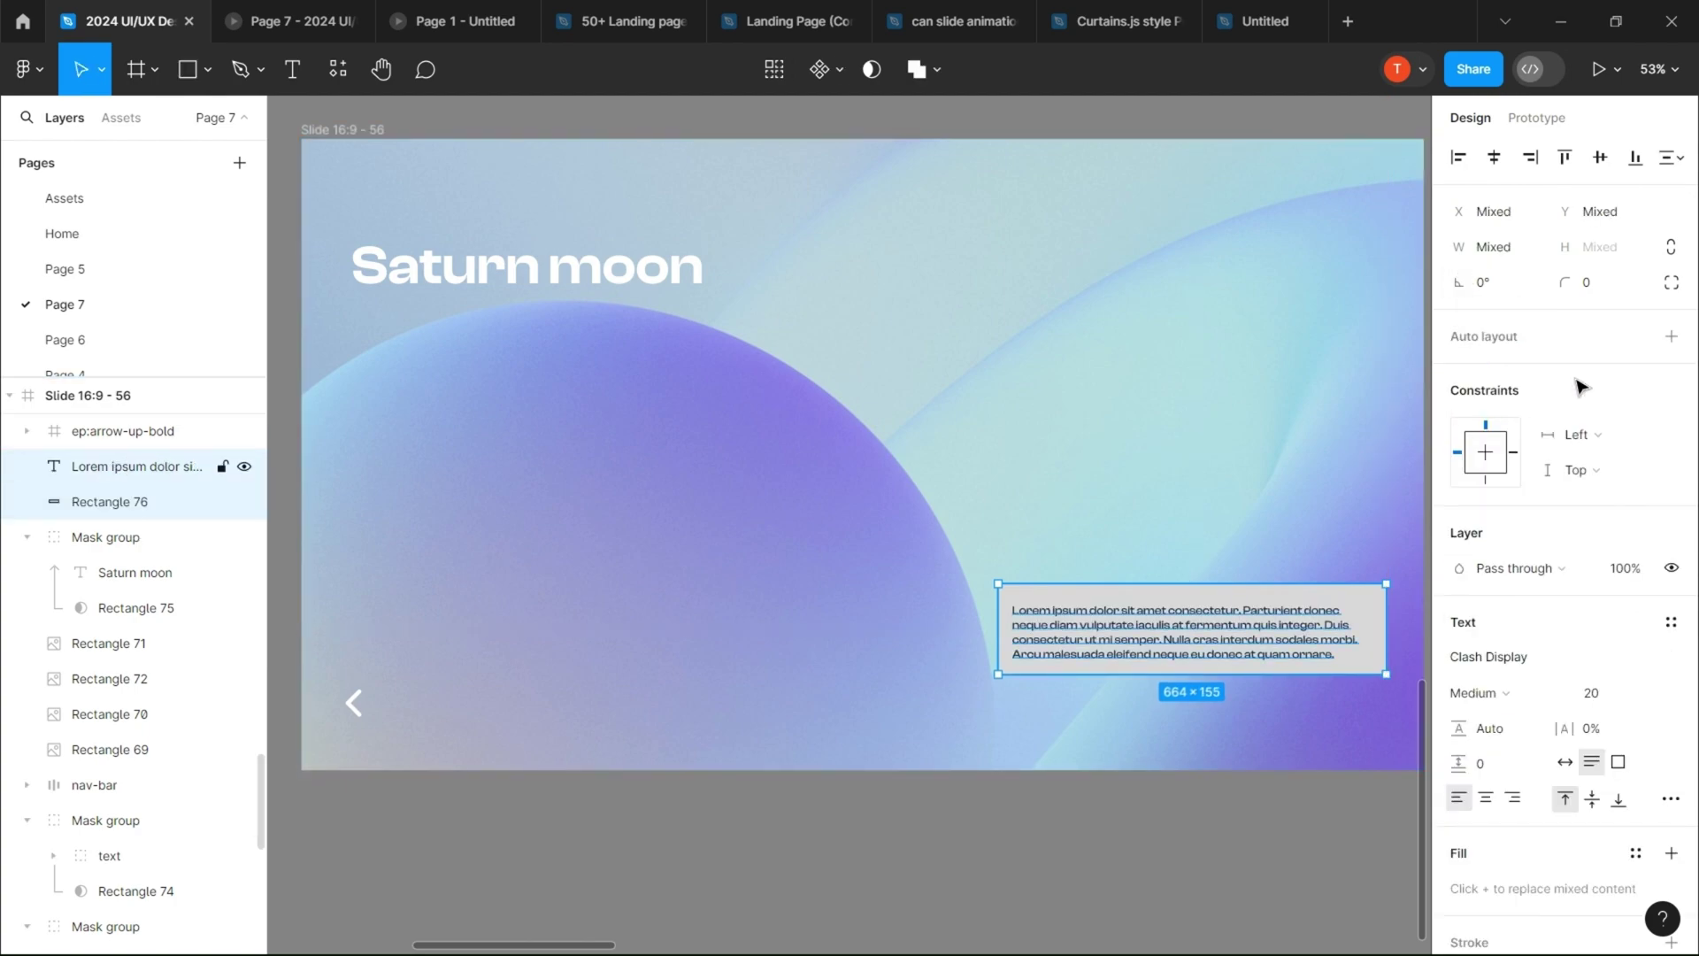
pyautogui.click(872, 70)
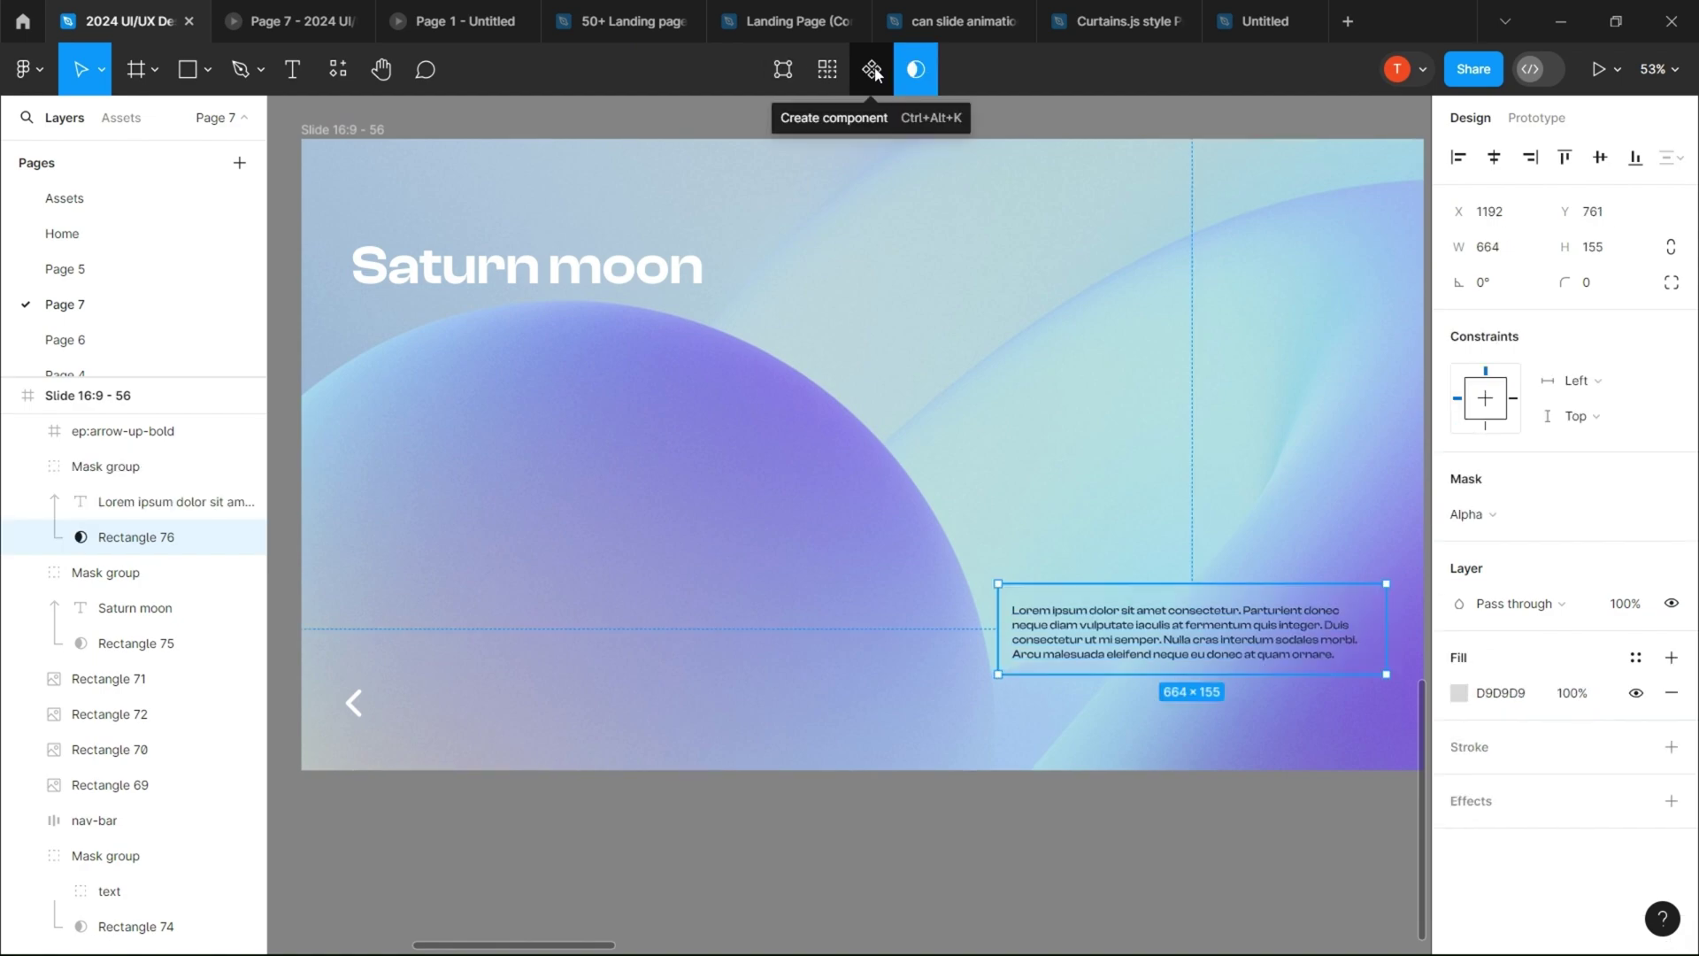
# Step: Copy the masked title, masked paragraph and back arrow from Slide 16:9 - 56 into Slide 16:9 - 57
pyautogui.scroll(-5, 974, 496)
pyautogui.click(586, 396)
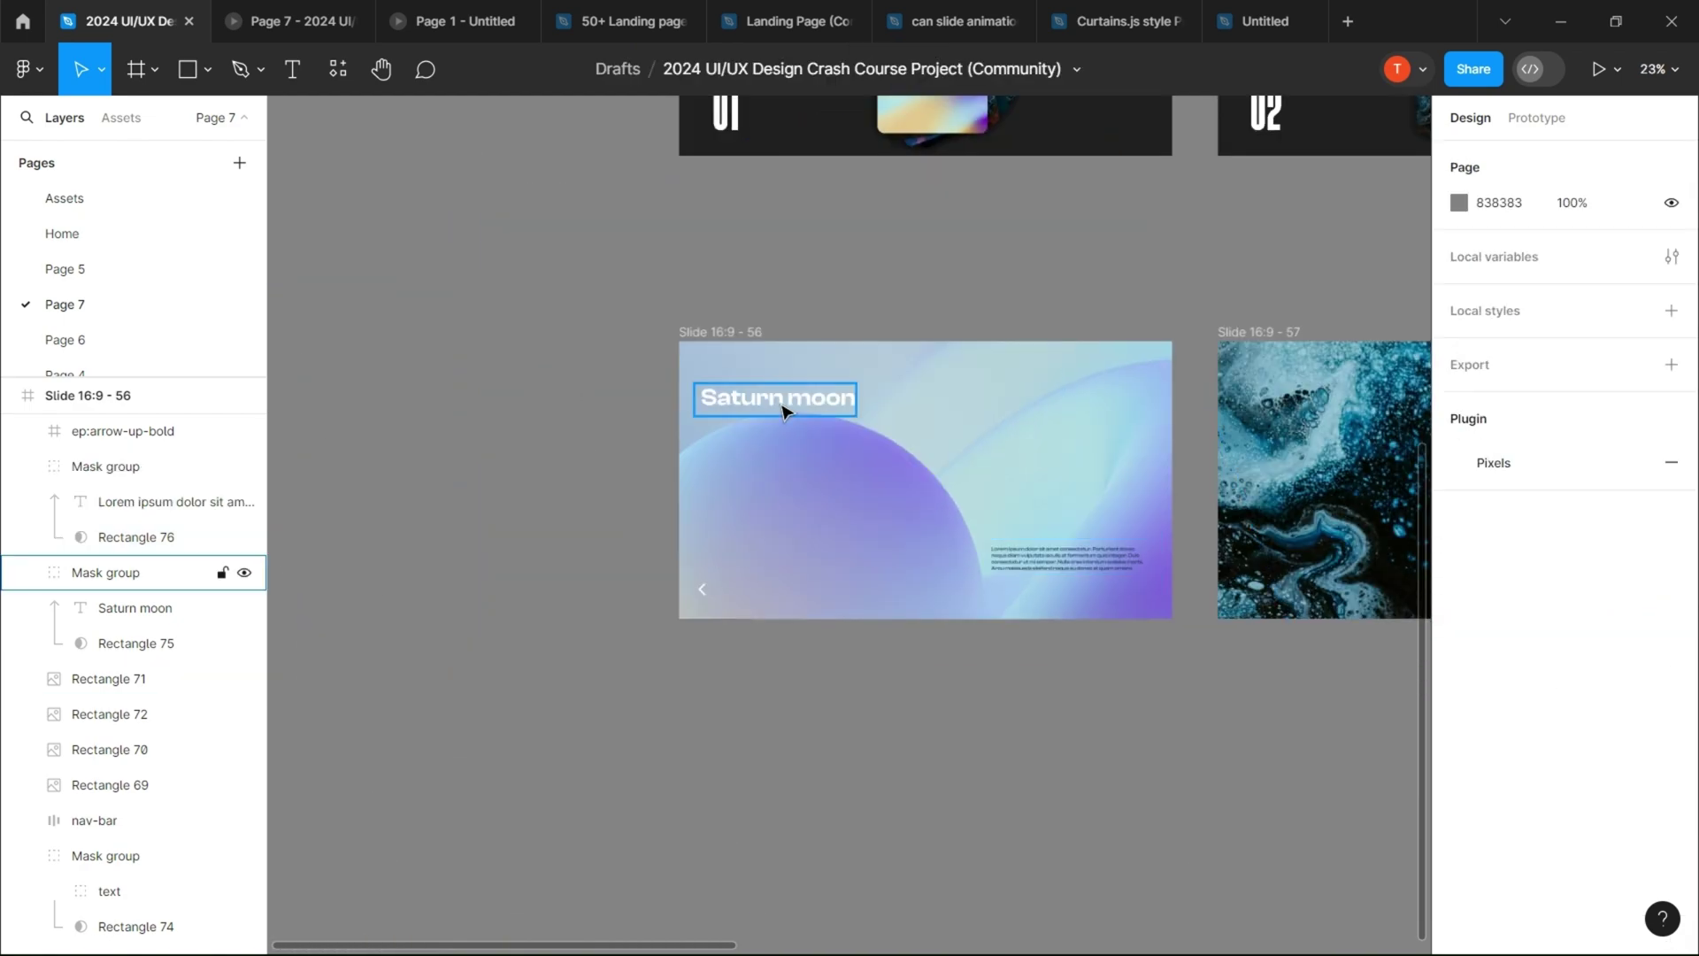
pyautogui.click(1062, 569)
pyautogui.keyDown('shift'); pyautogui.click(716, 587); pyautogui.keyUp('shift')
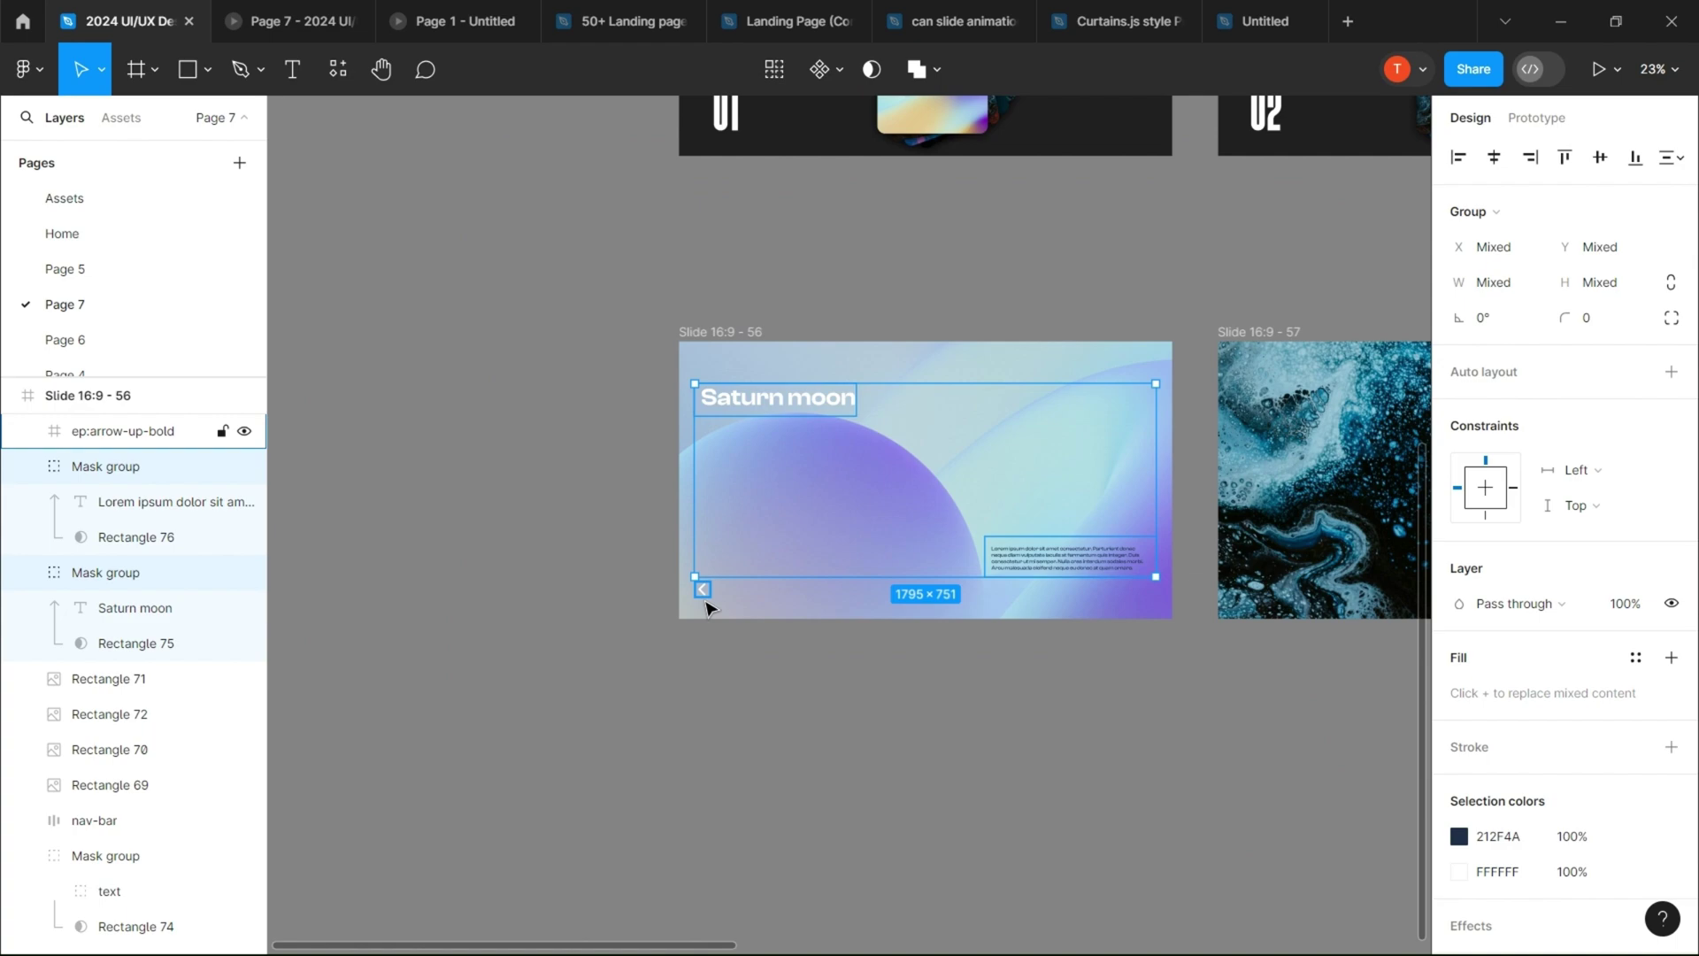
pyautogui.keyDown('shift'); pyautogui.click(701, 589); pyautogui.keyUp('shift')
pyautogui.hscroll(5, 620, 399)
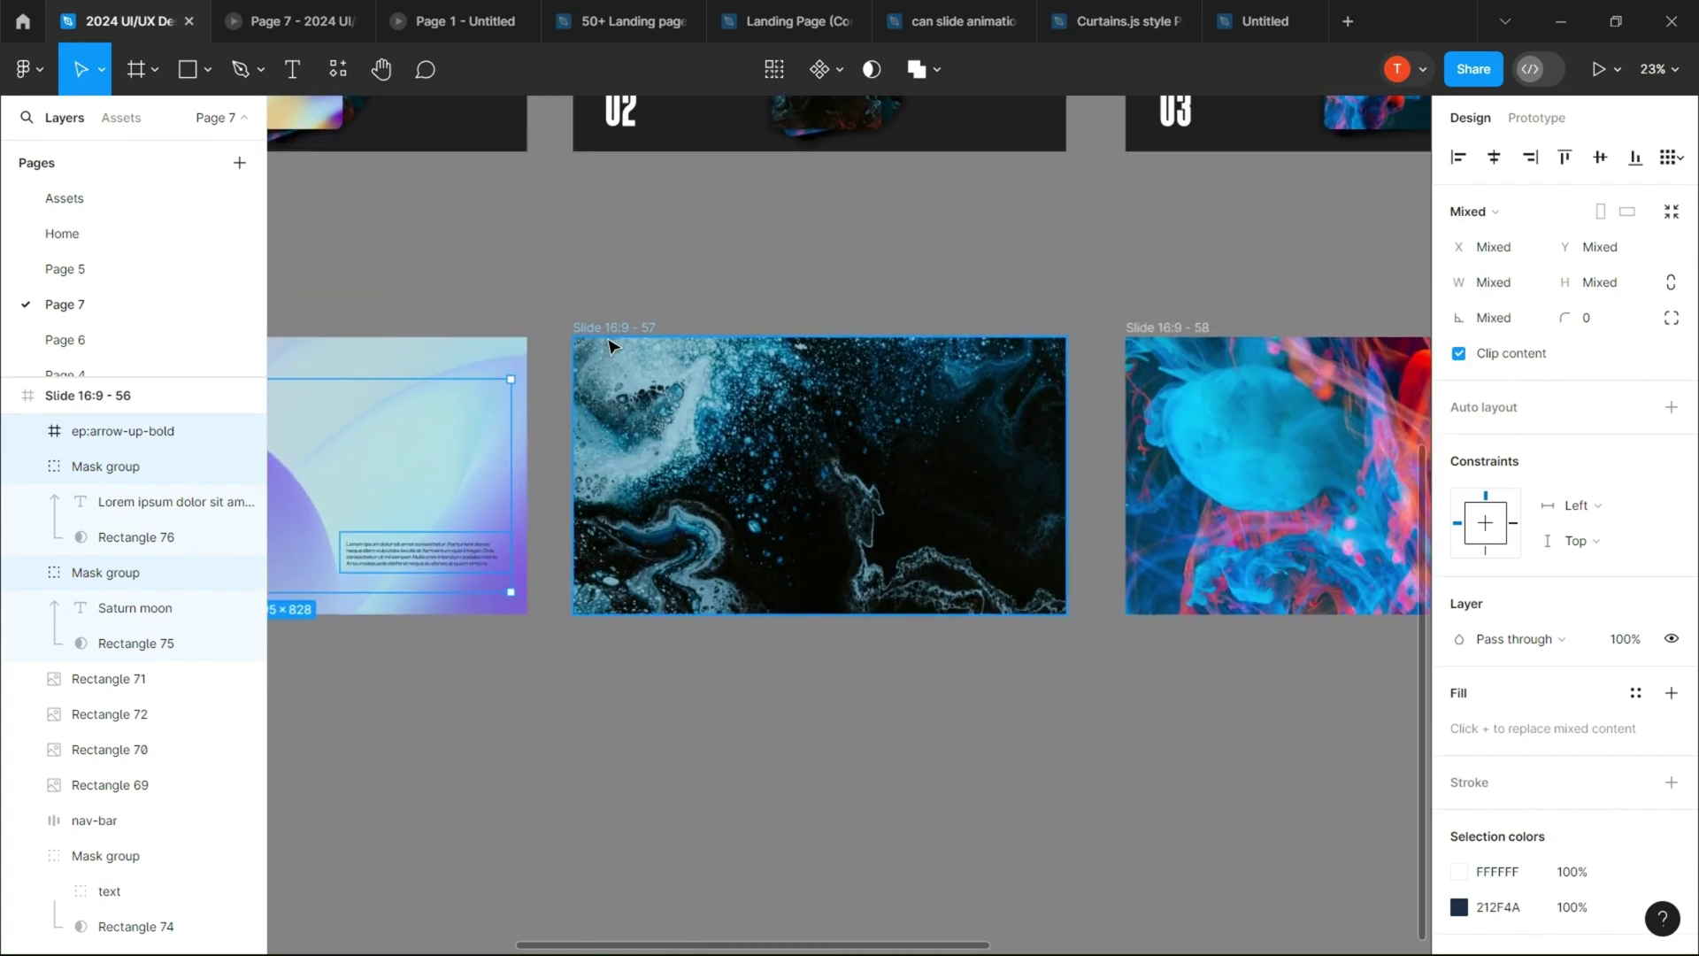
pyautogui.click(611, 328)
pyautogui.hscroll(3, 826, 463)
pyautogui.hotkey('ctrl', 'v')
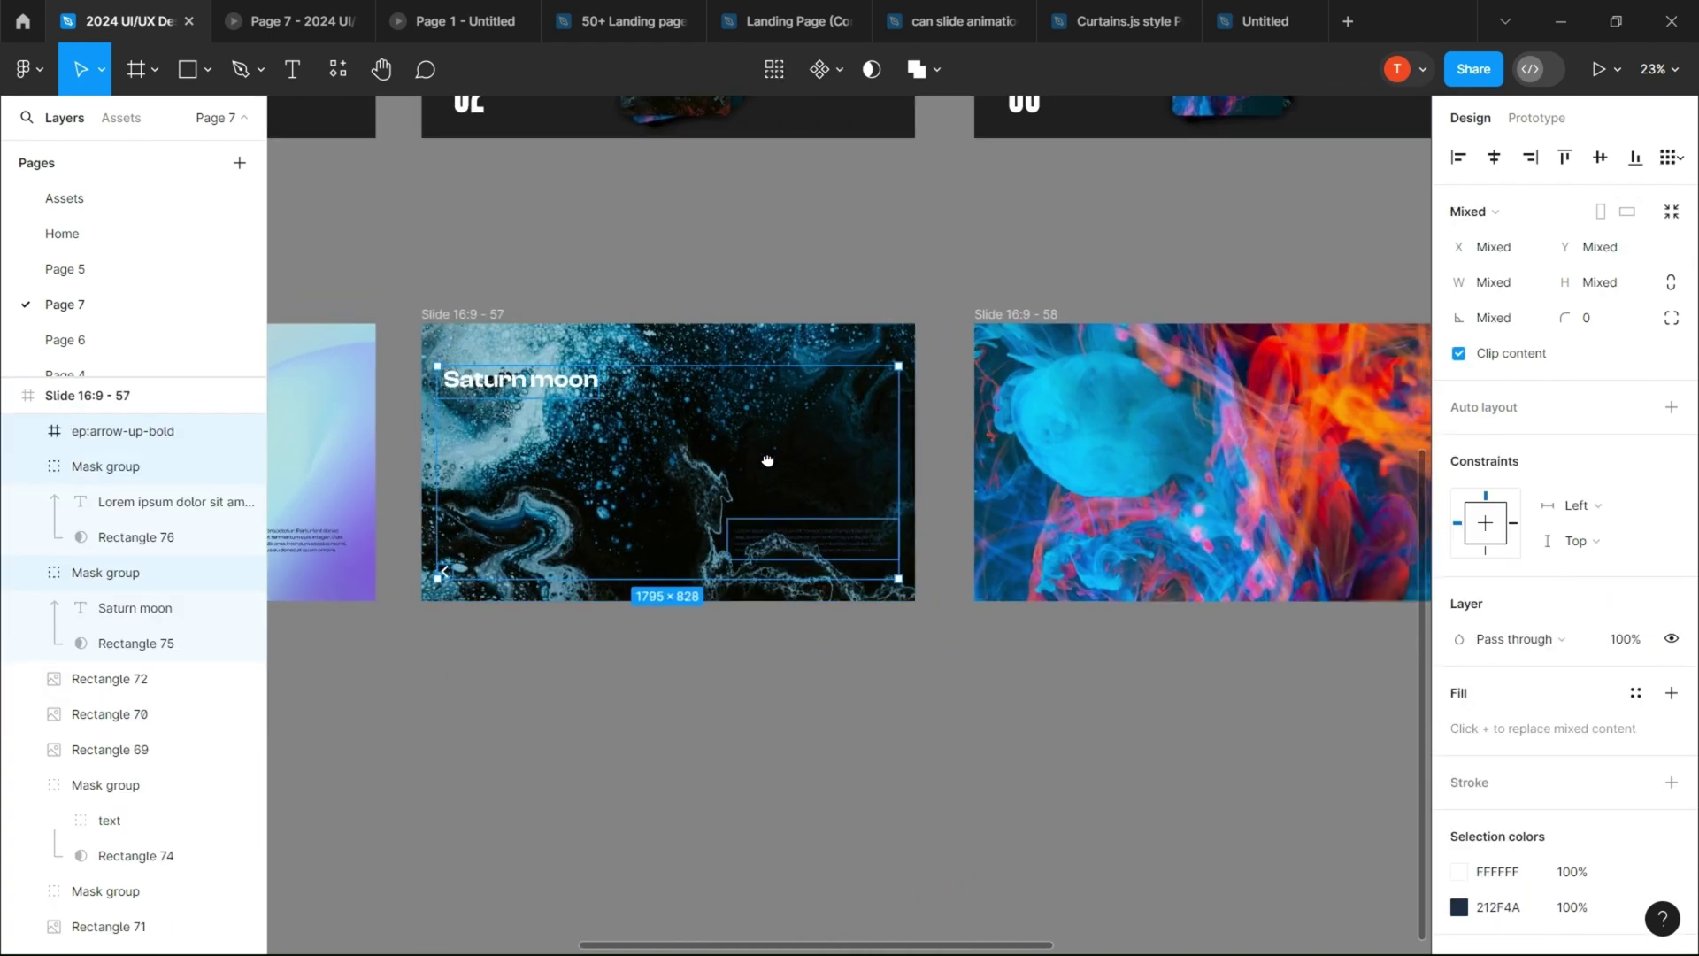
# Step: Paste the copied title, paragraph and back arrow into Slide 16:9 - 58 and Slide 16:9 - 59
pyautogui.moveTo(767, 460); pyautogui.dragTo(763, 461)
pyautogui.click(996, 316)
pyautogui.moveTo(867, 479); pyautogui.dragTo(858, 480)
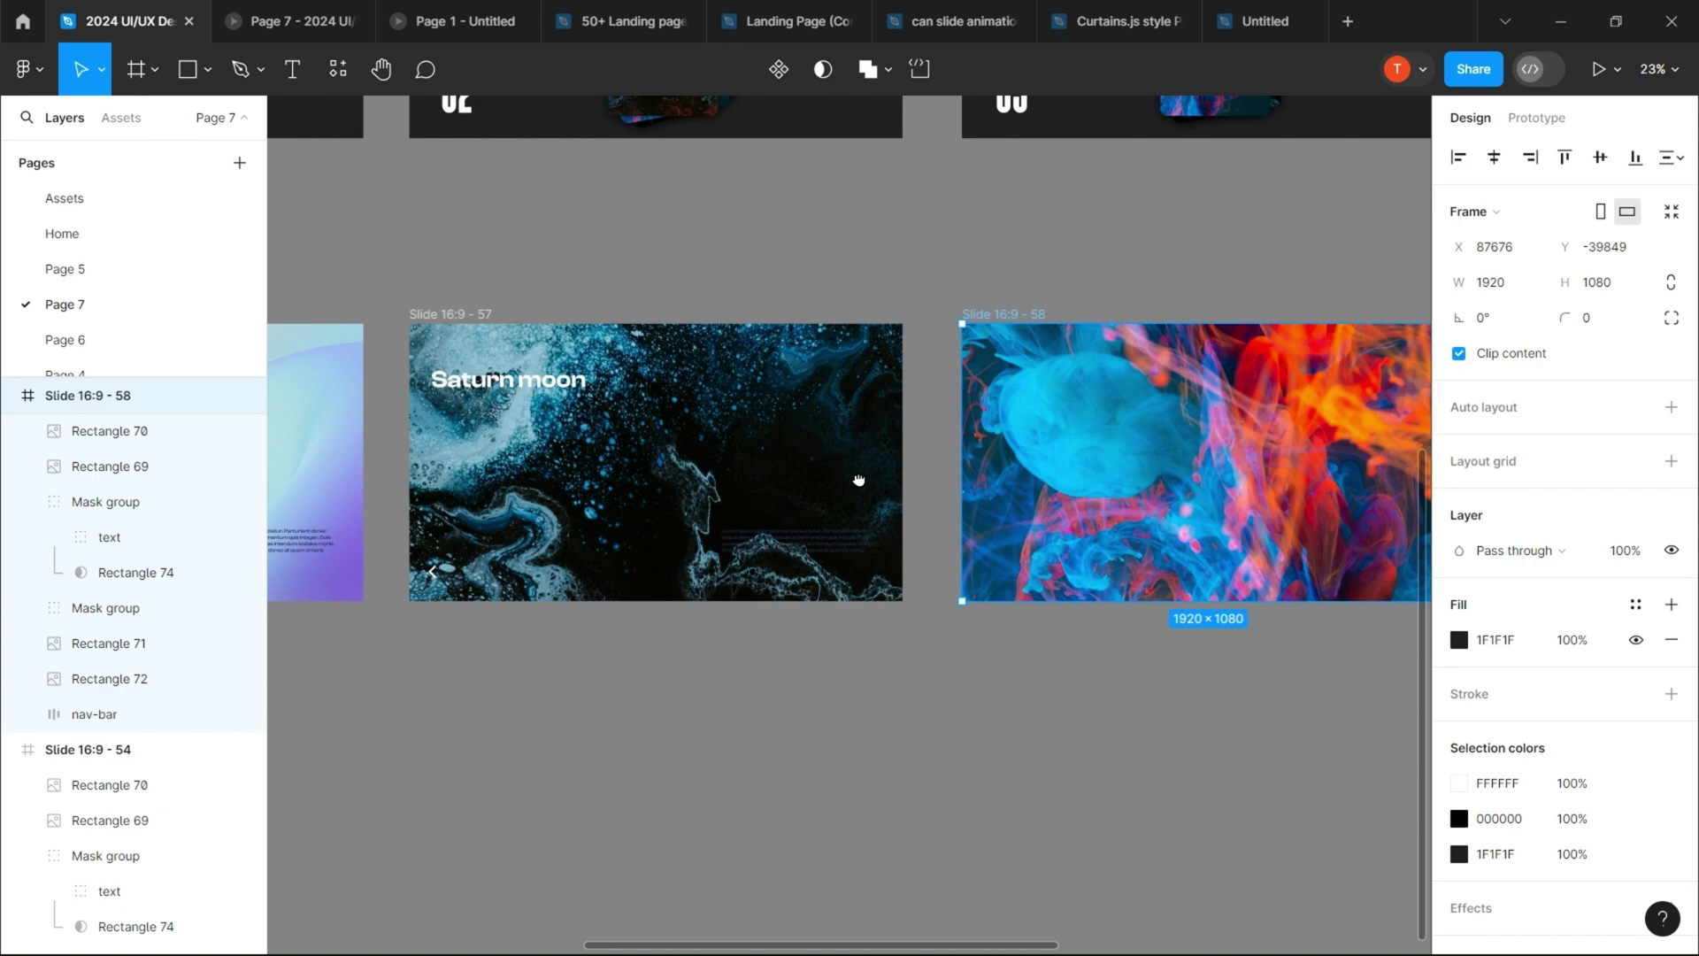
pyautogui.moveTo(753, 465); pyautogui.dragTo(631, 519)
pyautogui.click(1122, 338)
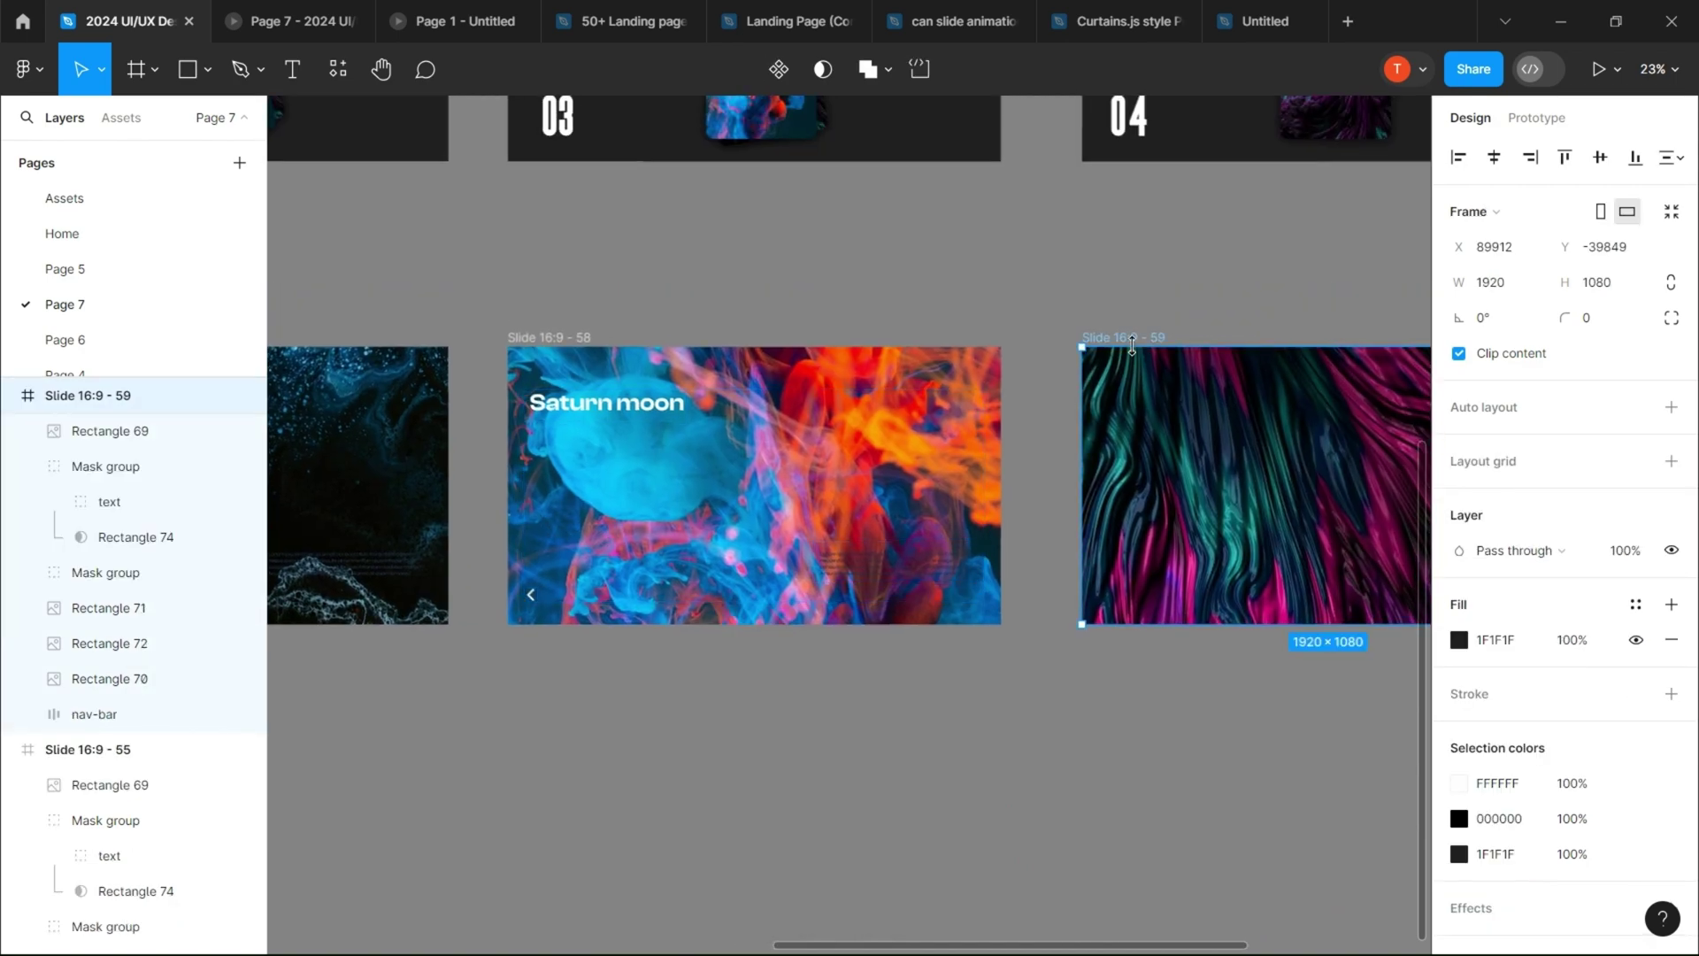
pyautogui.hotkey('ctrl', 'v')
# Step: Set the lorem ipsum paragraph's fill color to F8F8F5 on Slide 16:9 - 57 and to F4F8FF on Slide 16:9 - 58
pyautogui.press('alt')
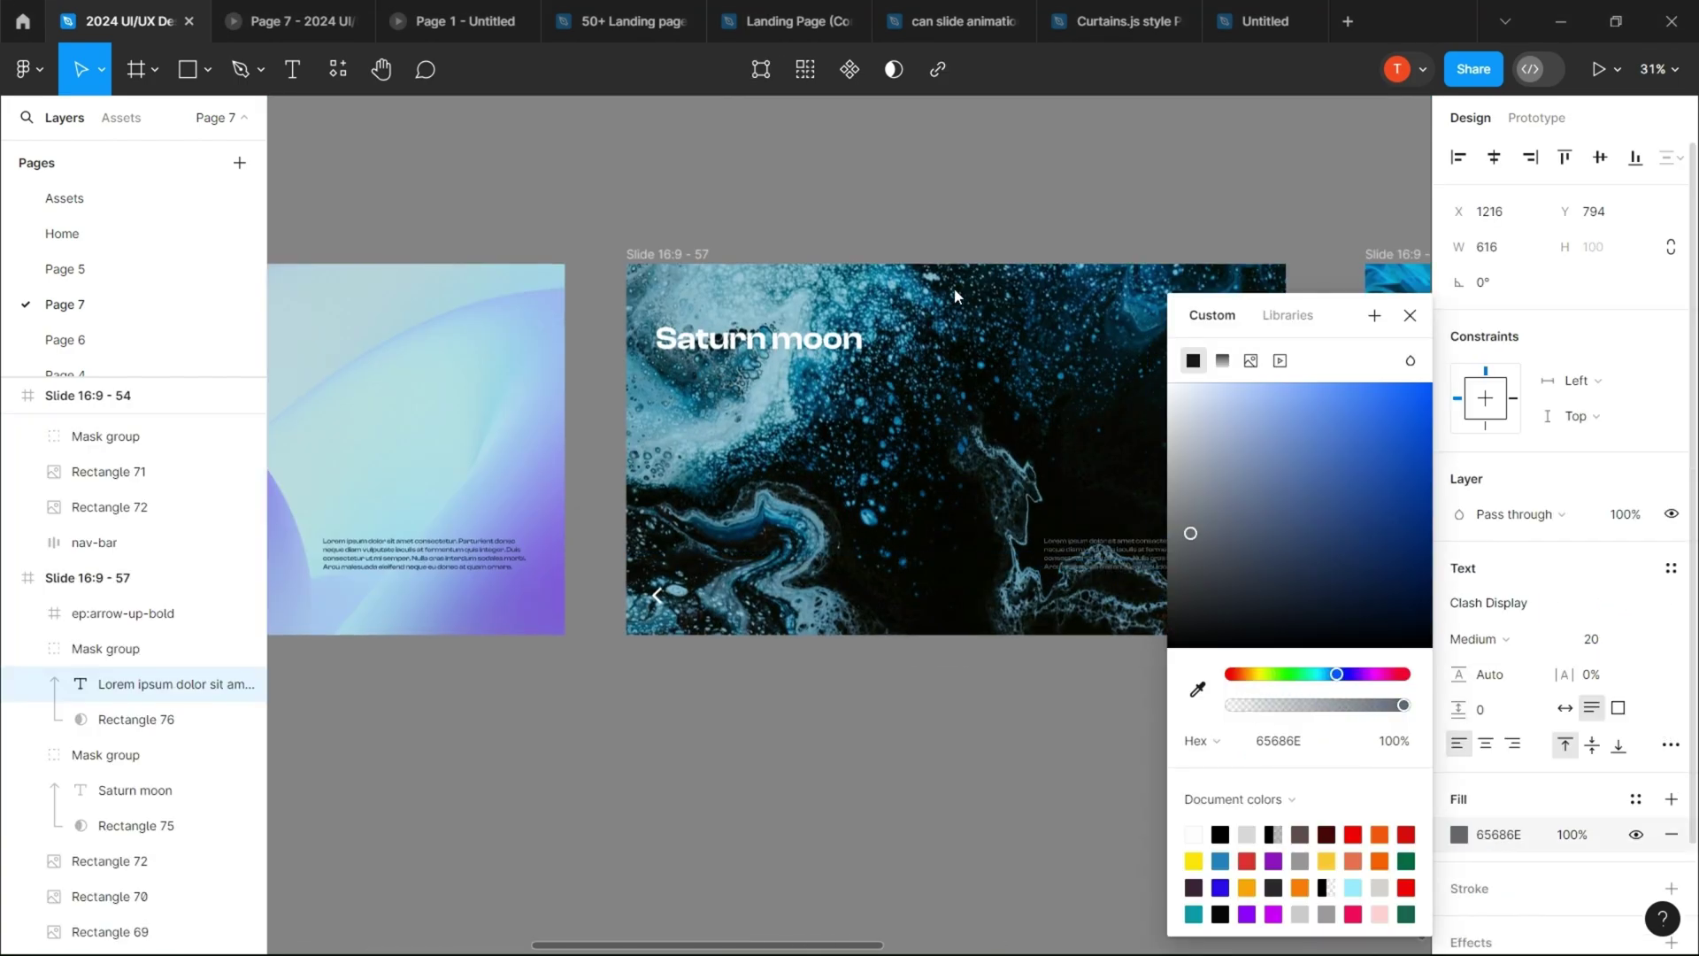
pyautogui.click(1197, 689)
pyautogui.click(1117, 531)
pyautogui.hotkey('alt', 'Tab')
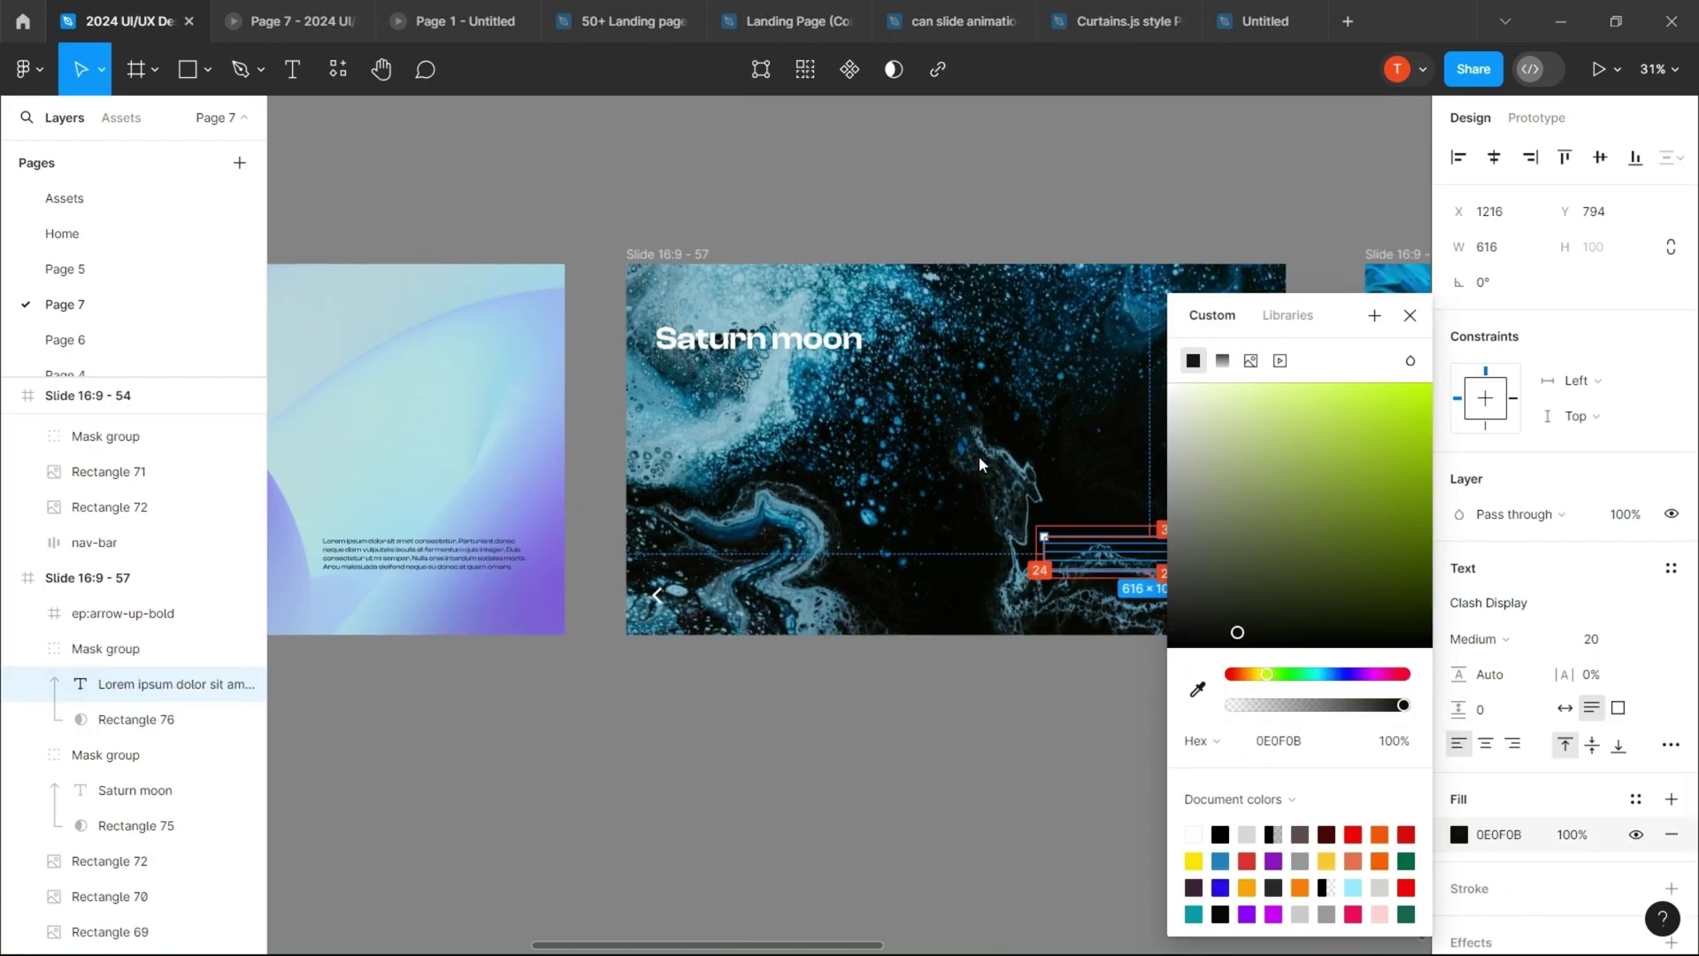
pyautogui.click(1278, 740)
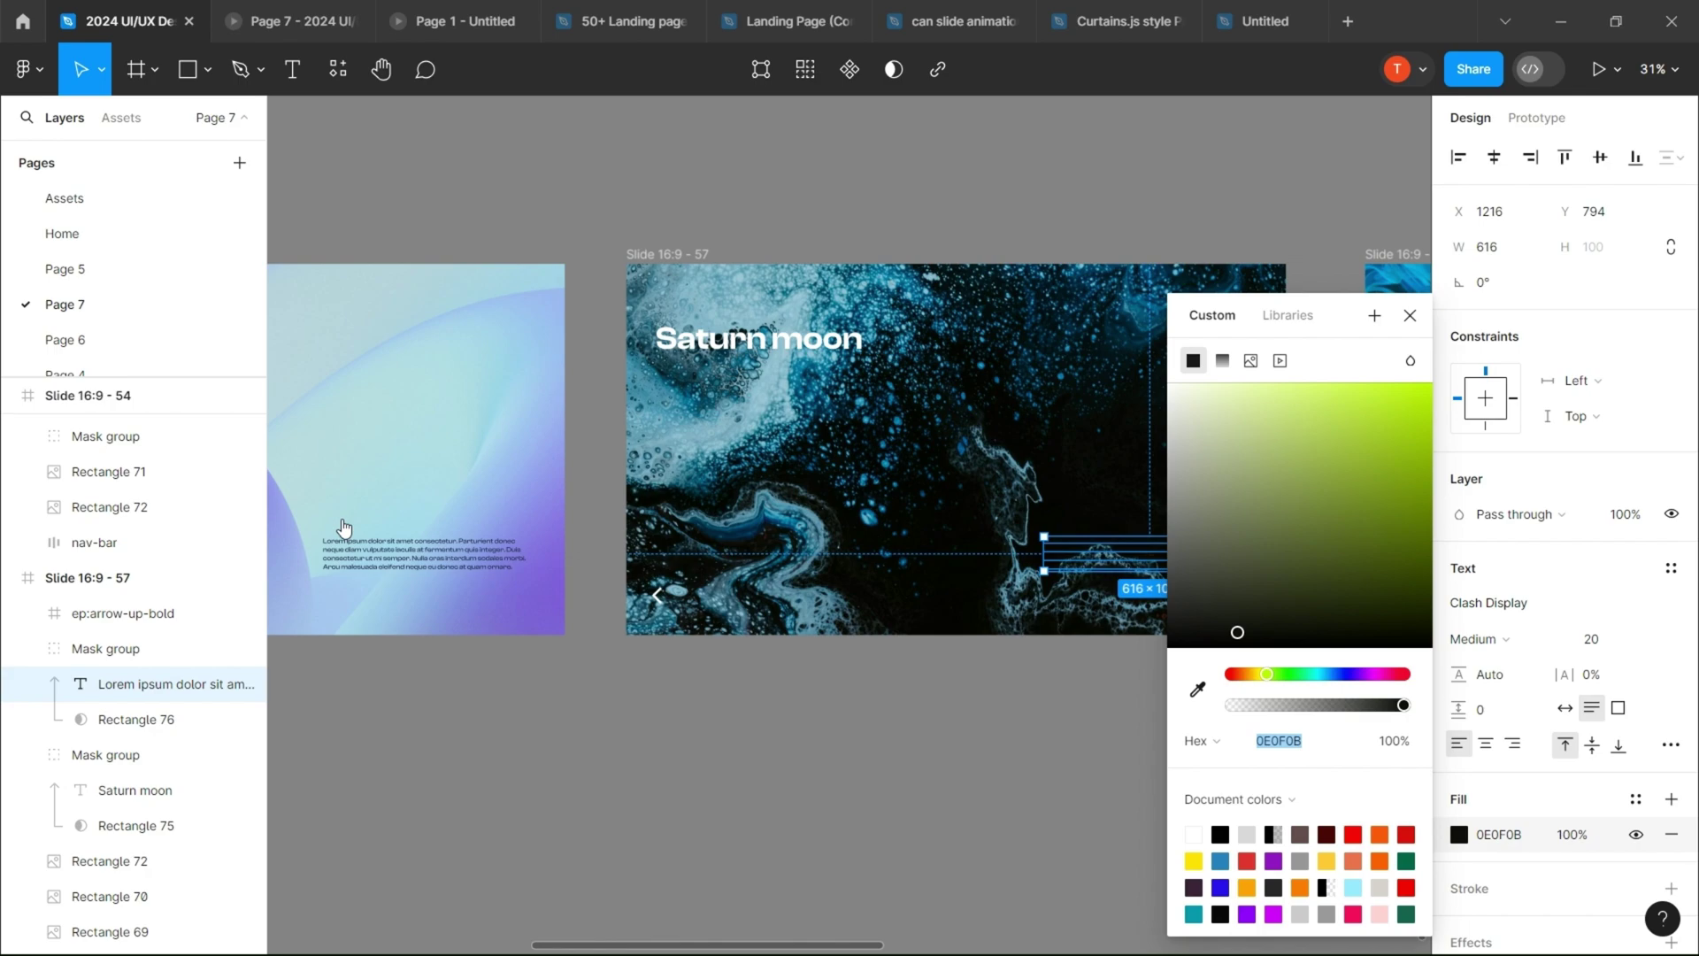
pyautogui.write('#f8f8f5')
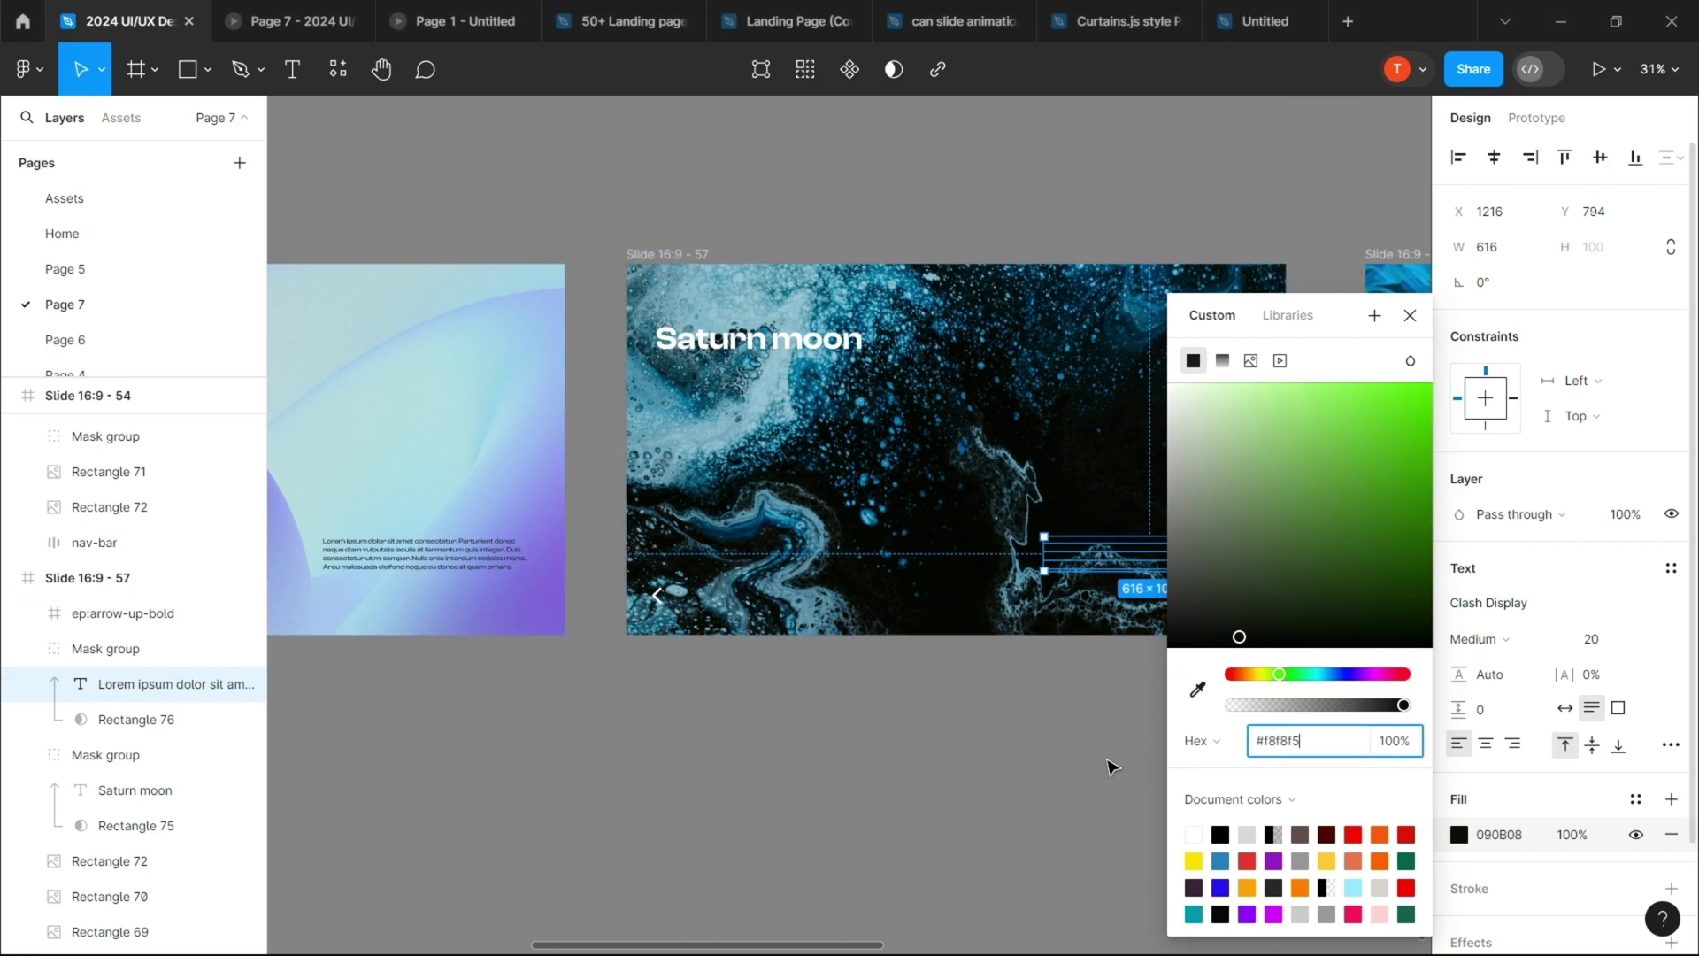
pyautogui.click(1113, 766)
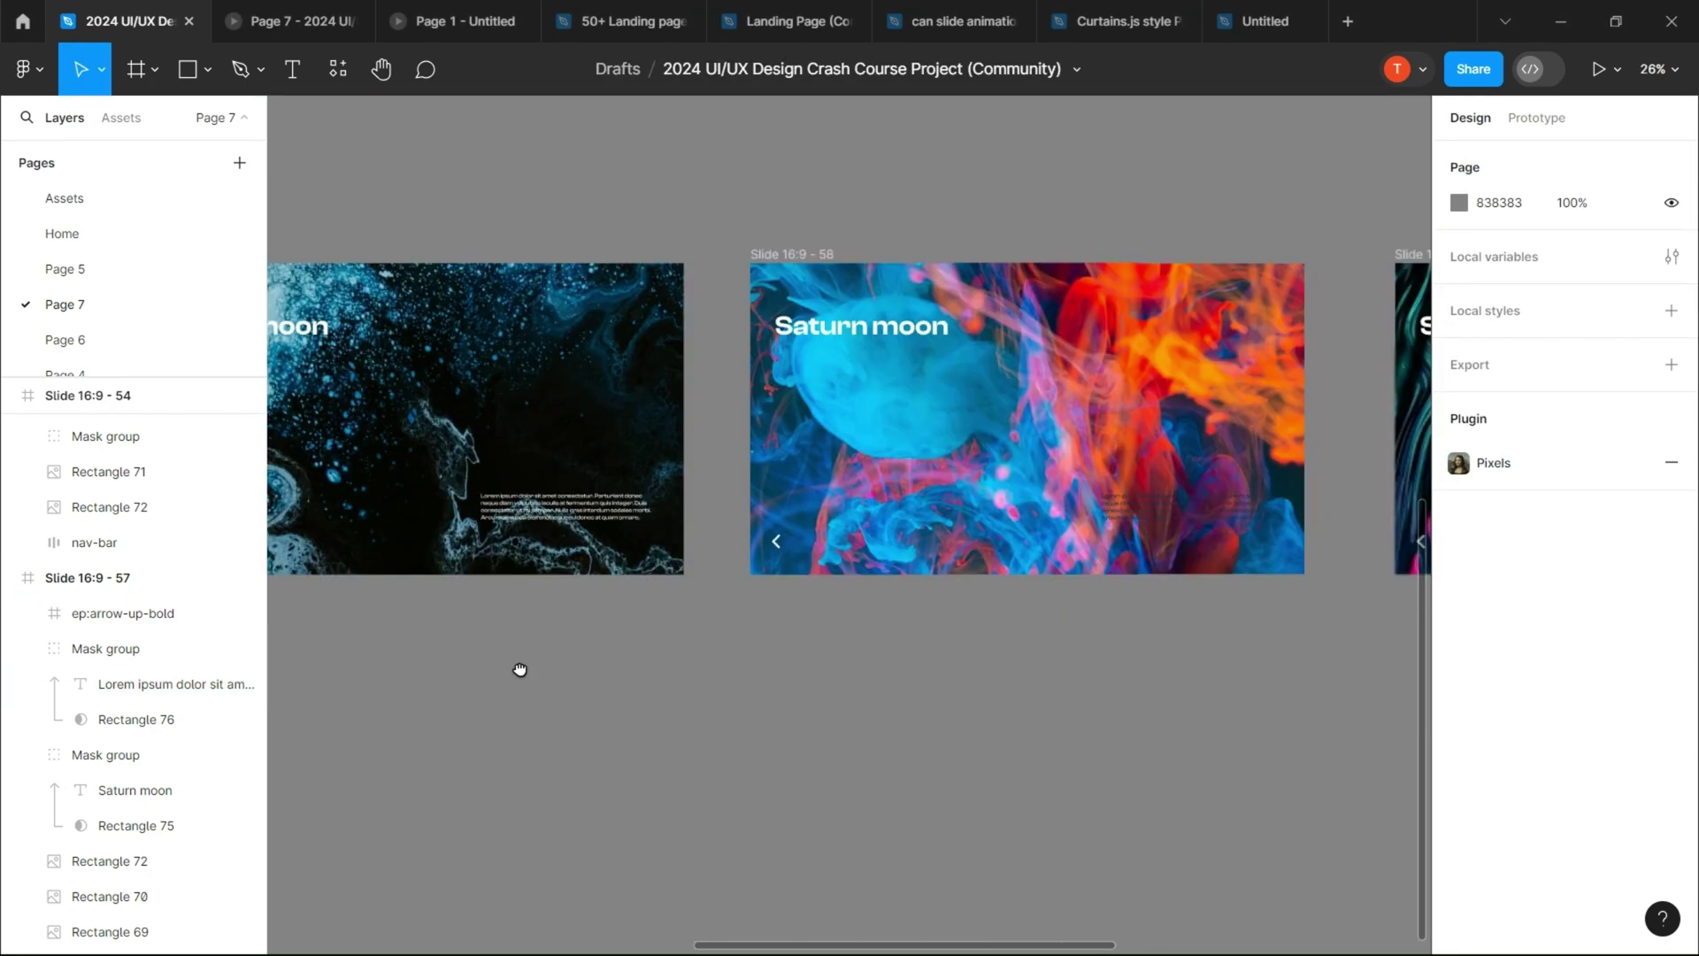
pyautogui.keyDown('ctrl'); pyautogui.click(1102, 527); pyautogui.keyUp('ctrl')
pyautogui.click(1458, 834)
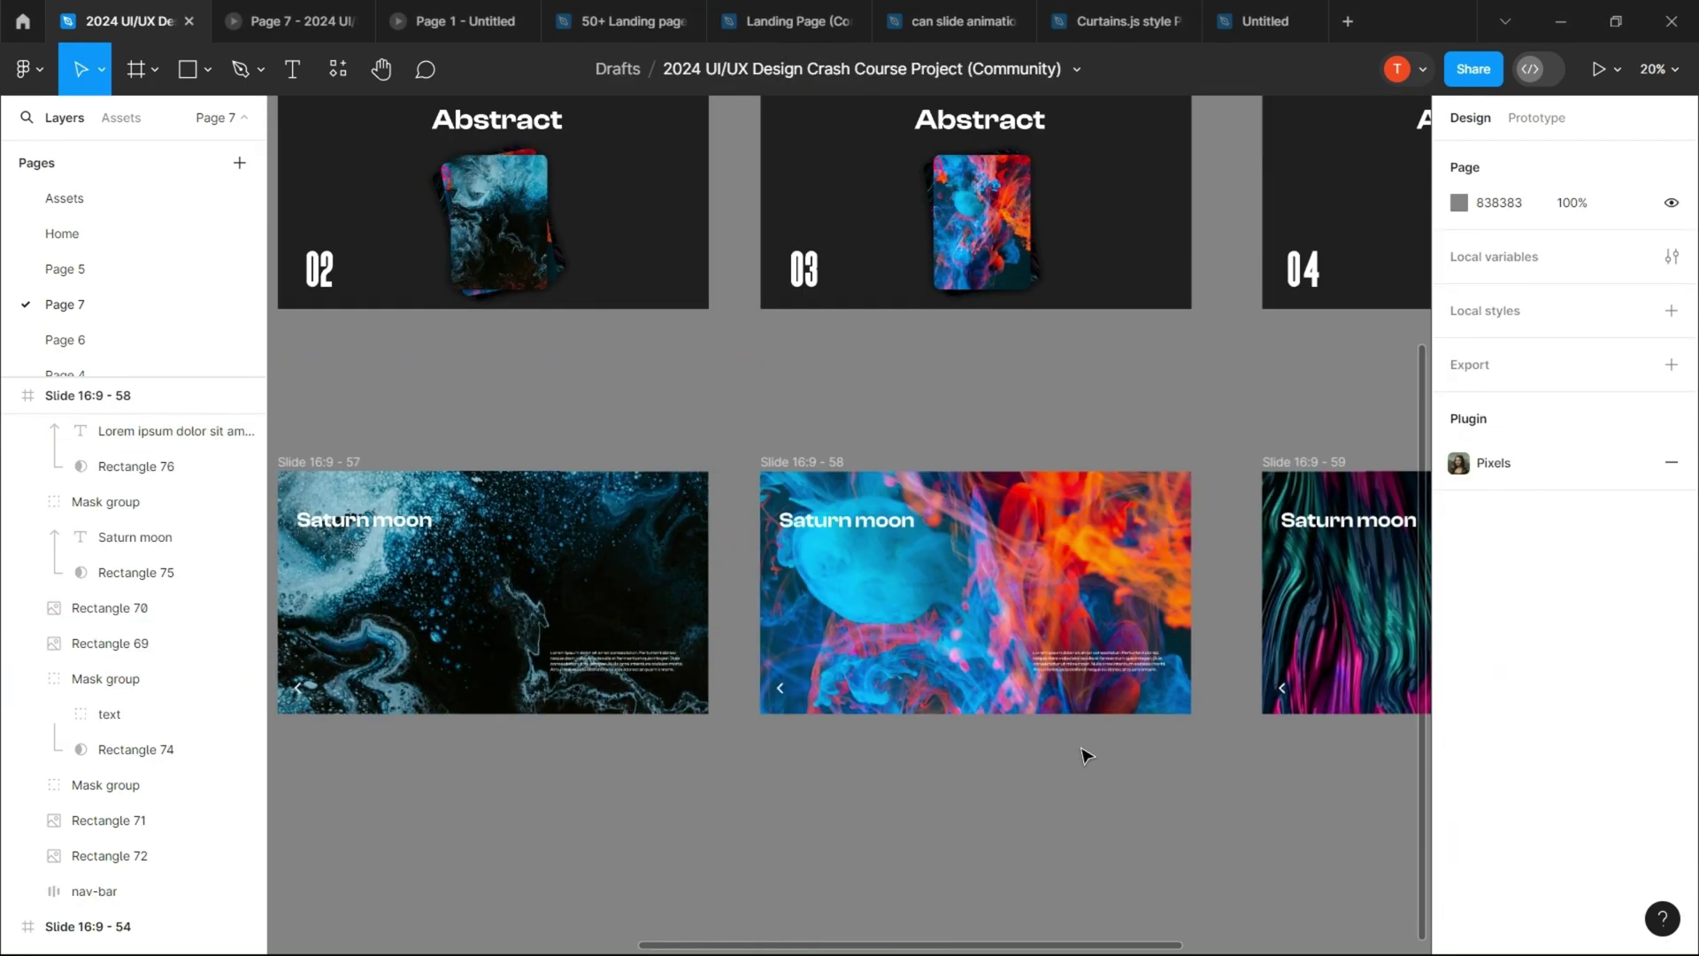
# Step: Replace the image on card 03 and on Slide 16:9 - 58's full-screen card with a blue-and-white abstract photo from the Lorem Ipsum plugin
pyautogui.click(941, 577)
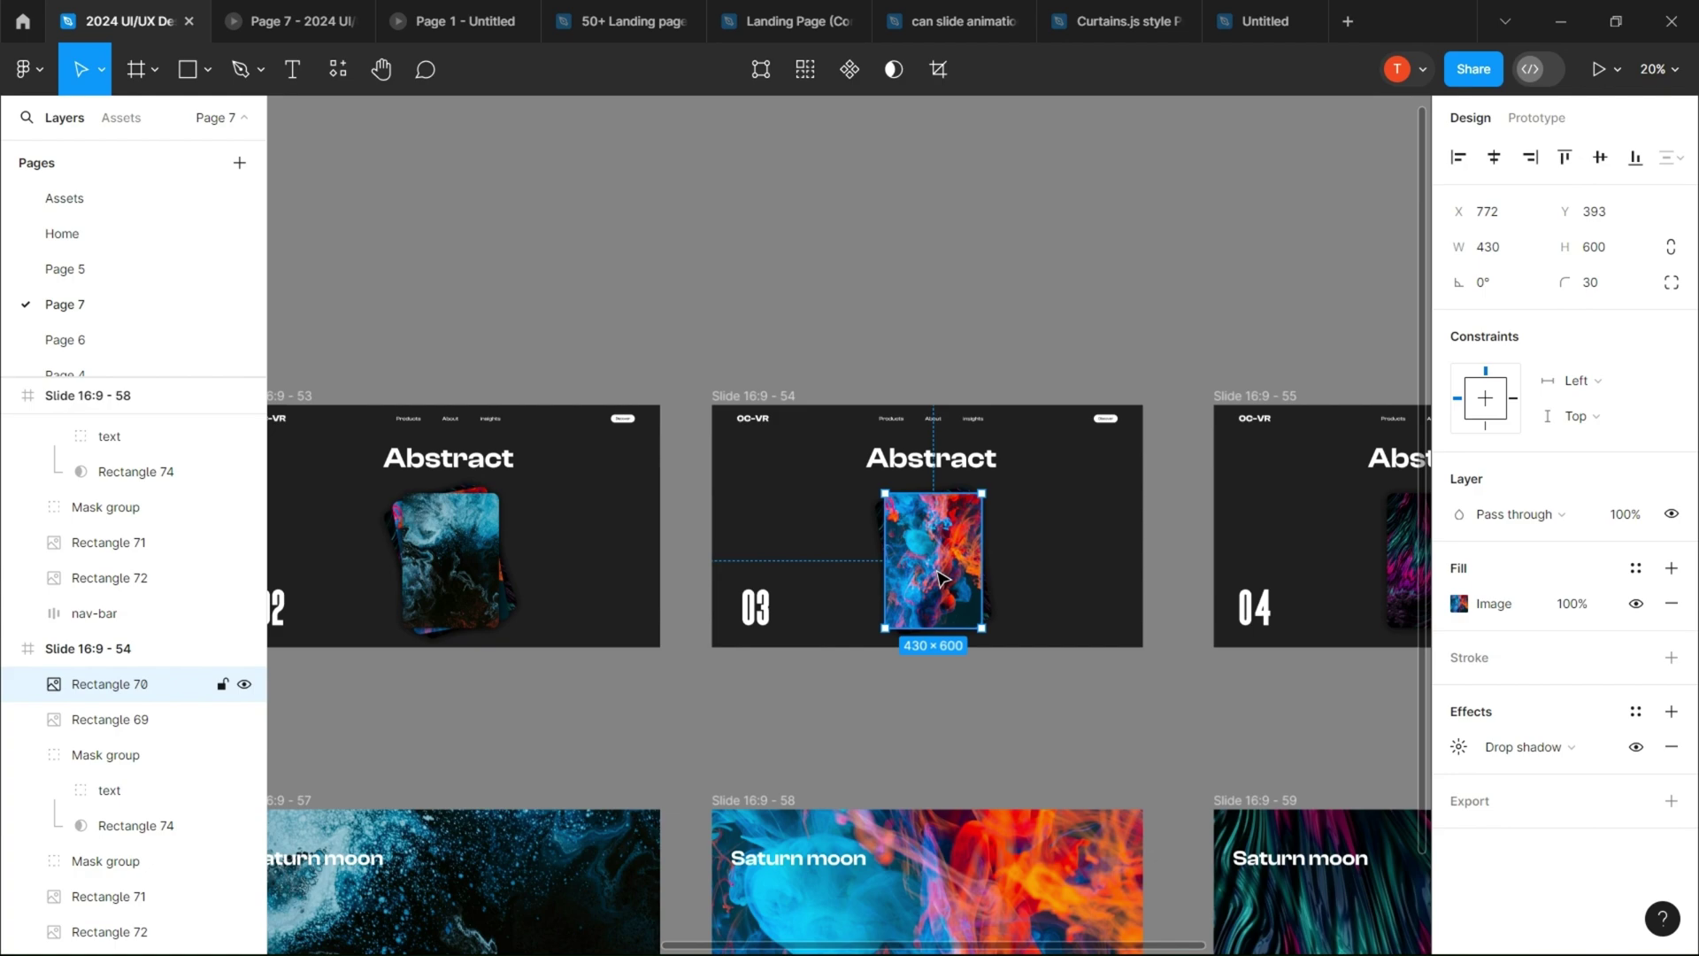
pyautogui.click(28, 69)
pyautogui.moveTo(105, 381)
pyautogui.click(284, 428)
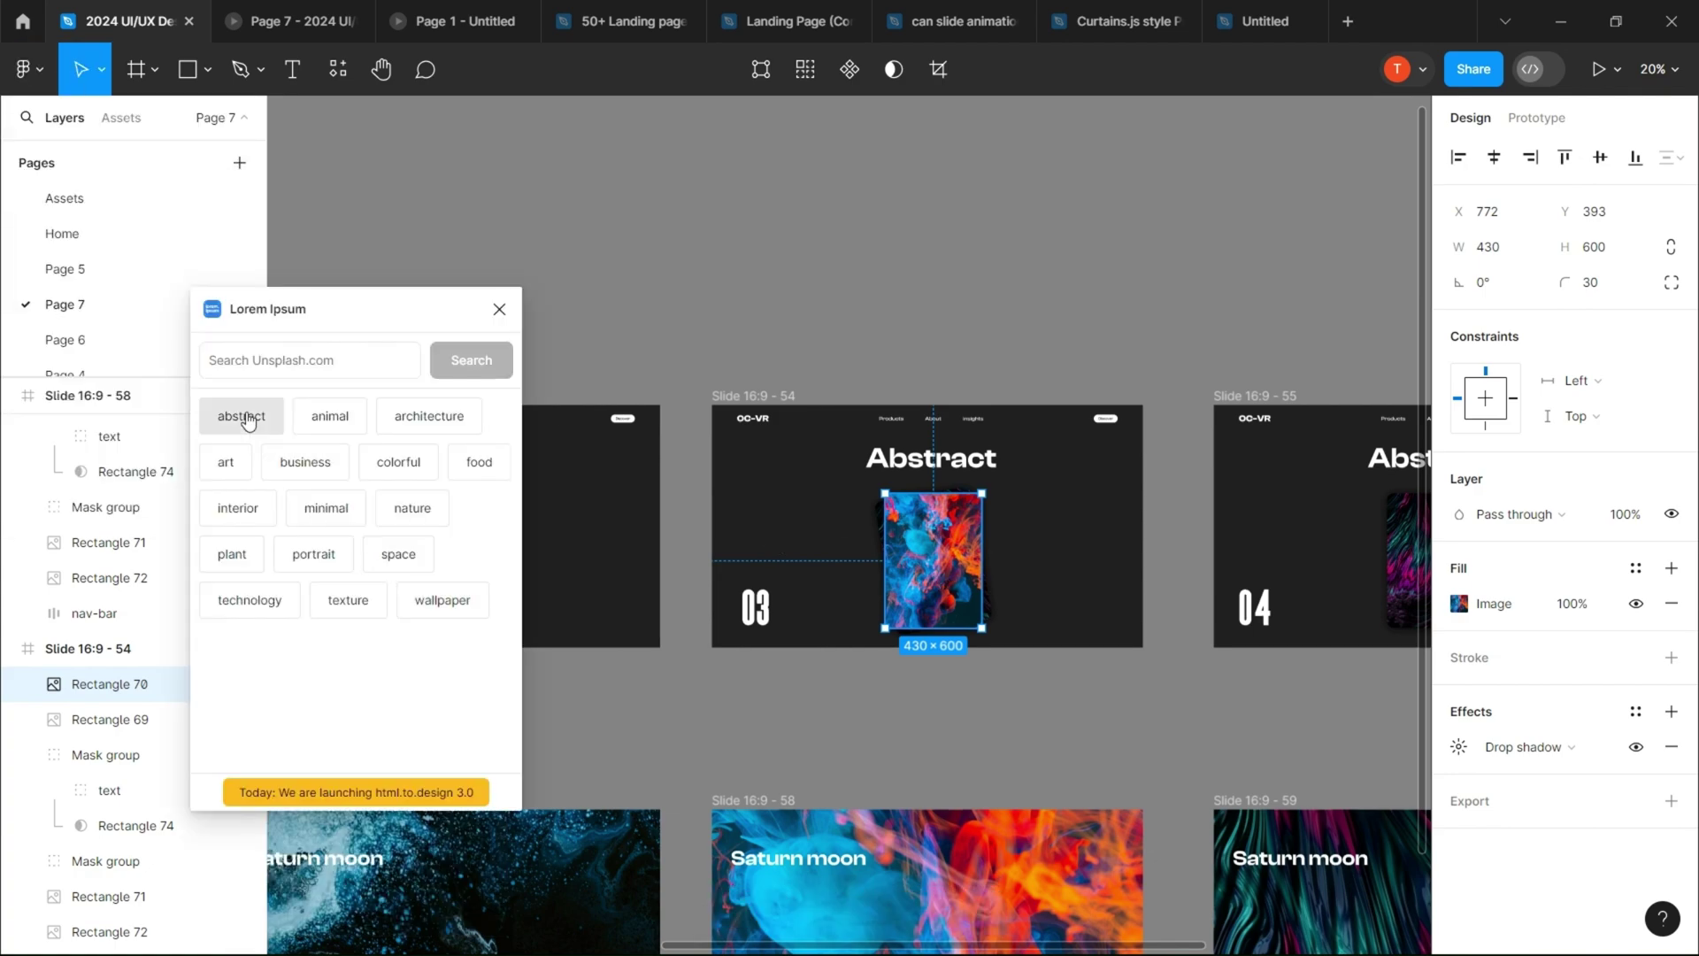
pyautogui.click(248, 421)
pyautogui.scroll(-10, 352, 455)
pyautogui.scroll(2, 352, 454)
pyautogui.click(272, 602)
pyautogui.scroll(-3, 951, 605)
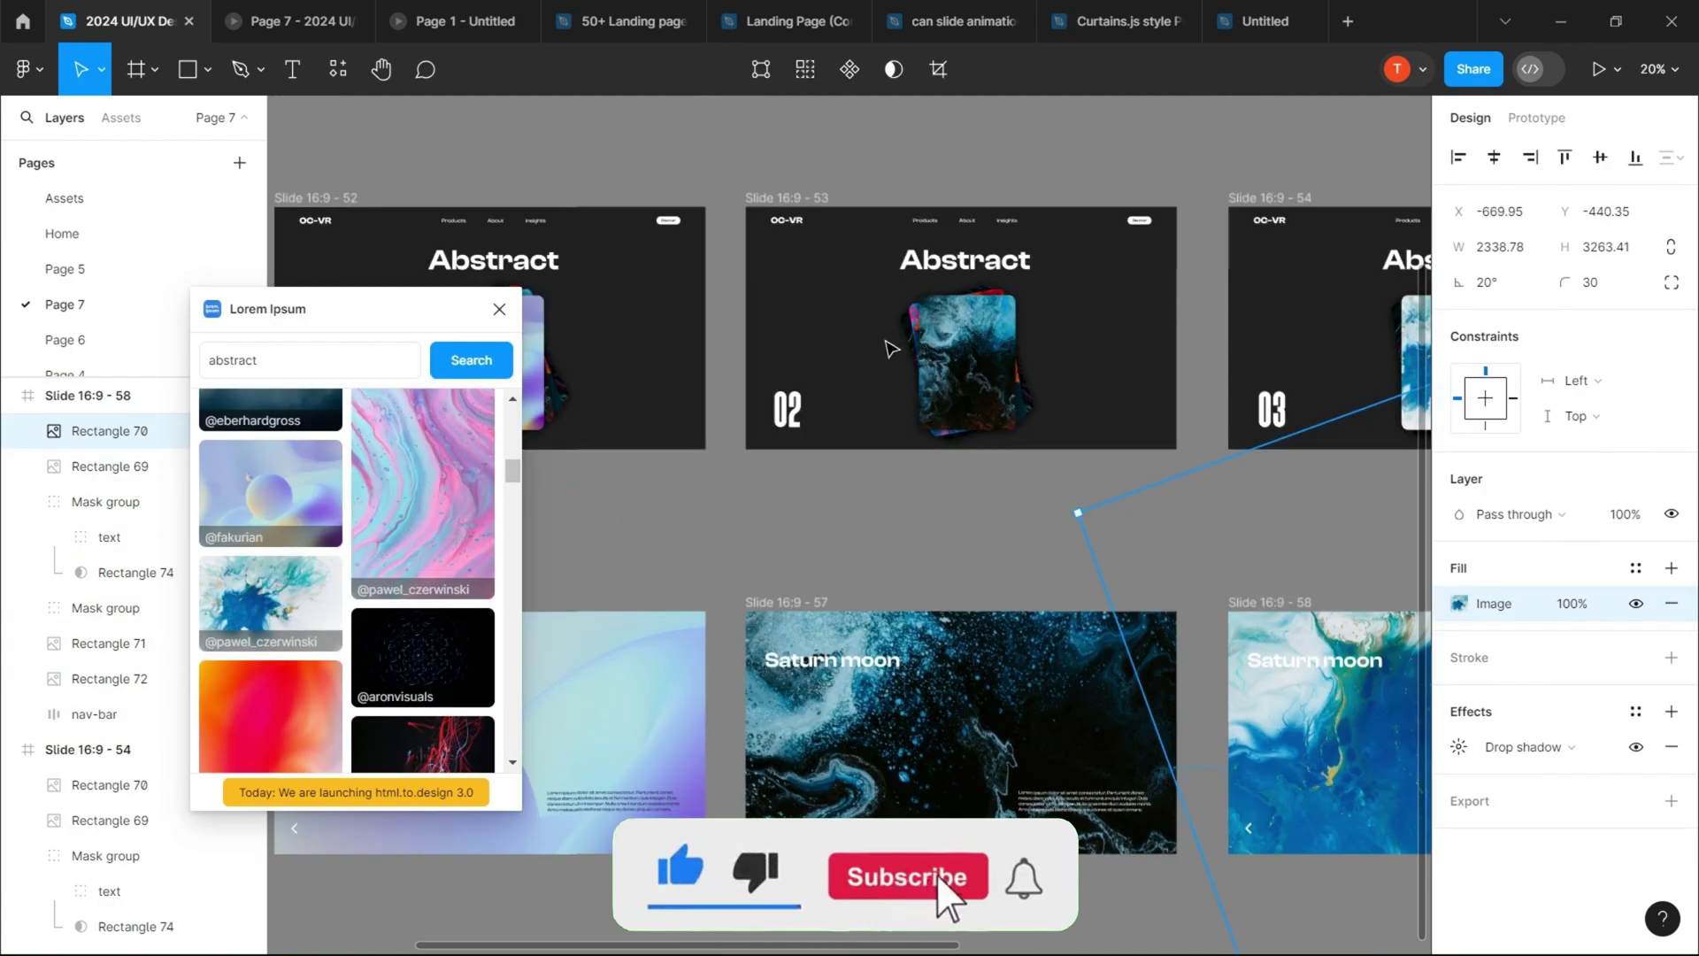
# Step: Apply the same blue-and-white photo to Rectangle 70 on slide 02 and to the off-frame Rectangle 70 on slide 04
pyautogui.click(892, 349)
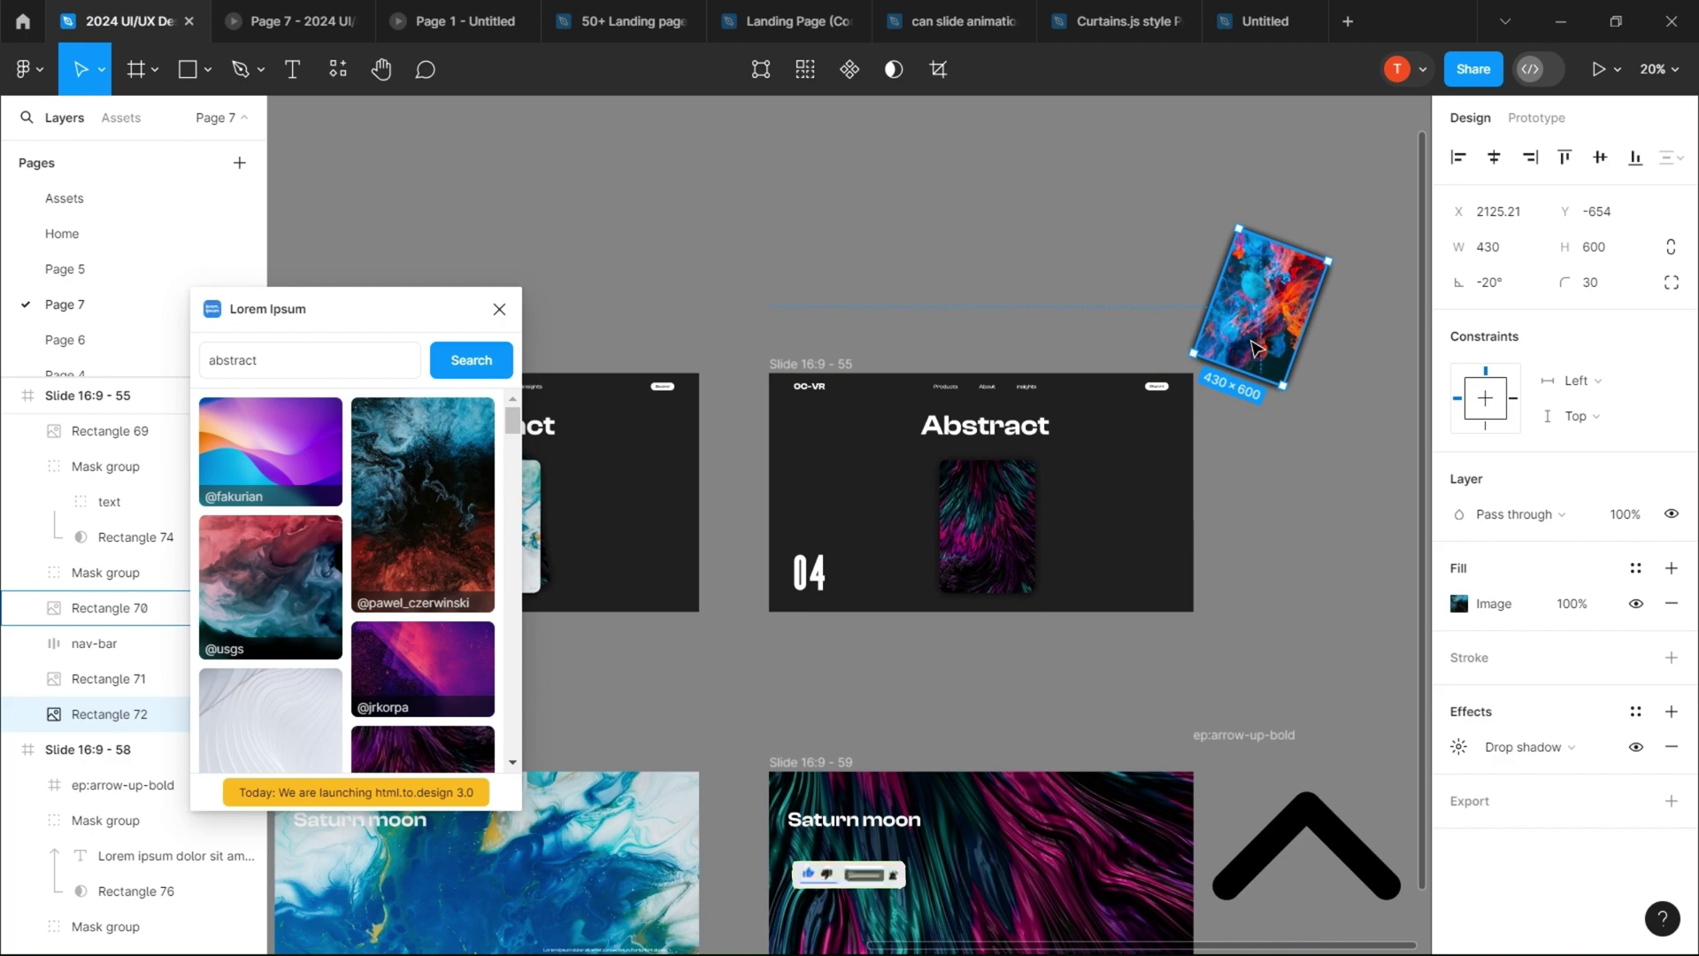
pyautogui.scroll(-3, 336, 668)
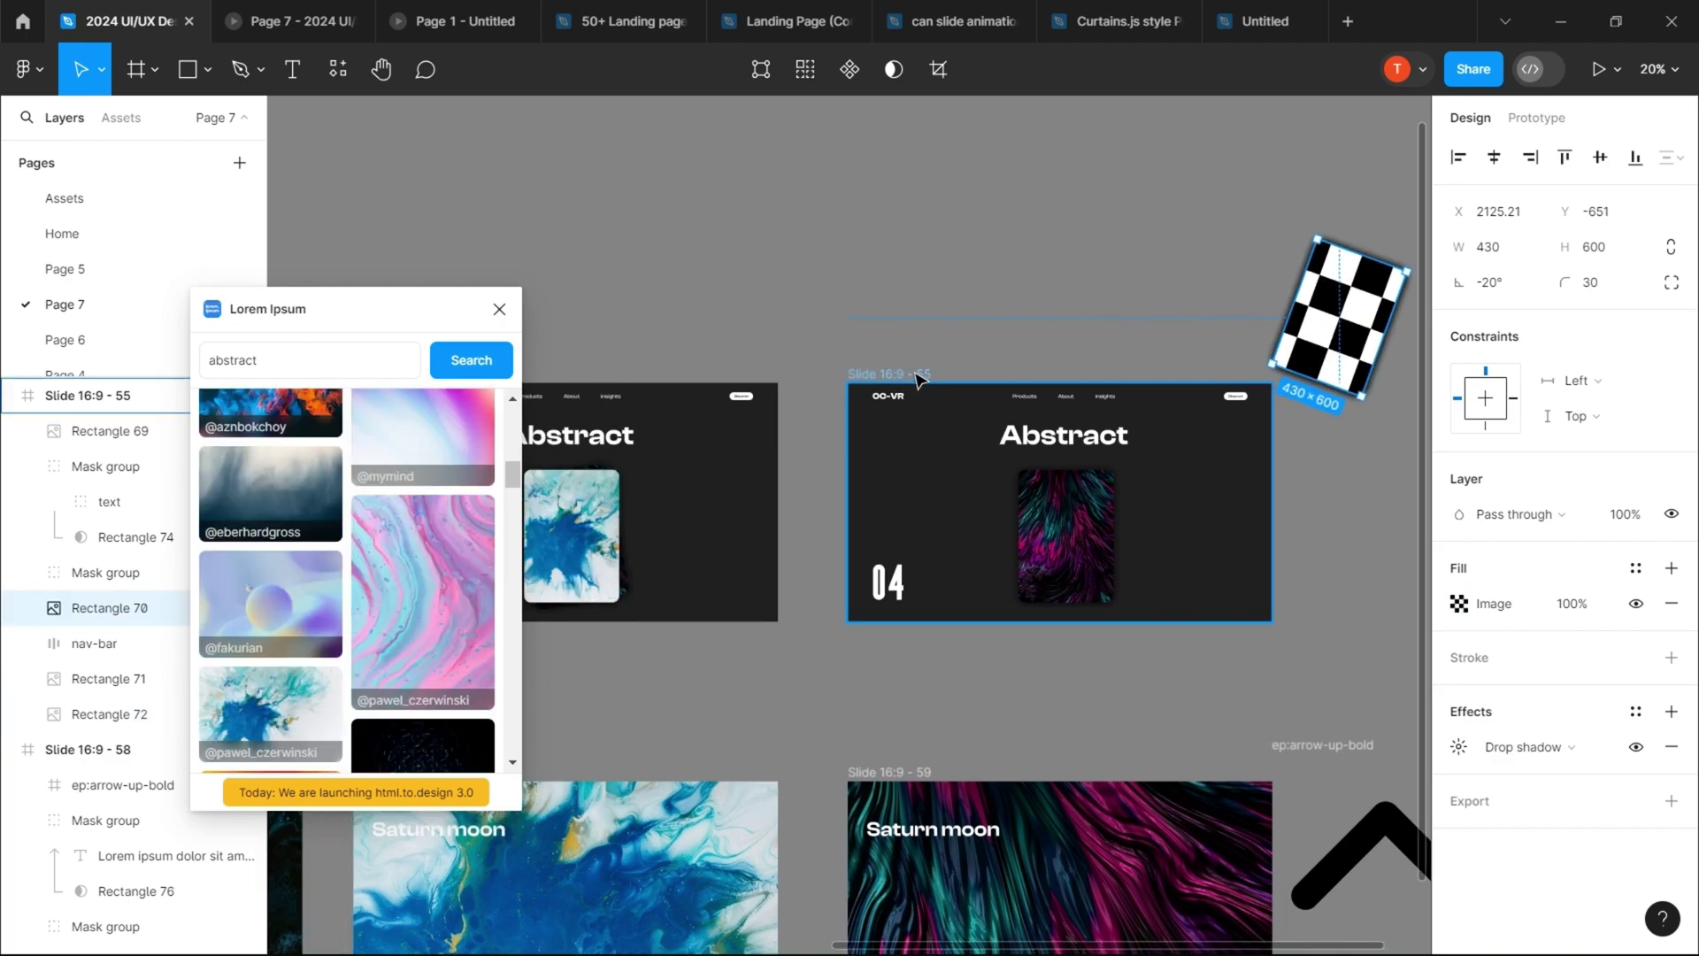
pyautogui.click(920, 380)
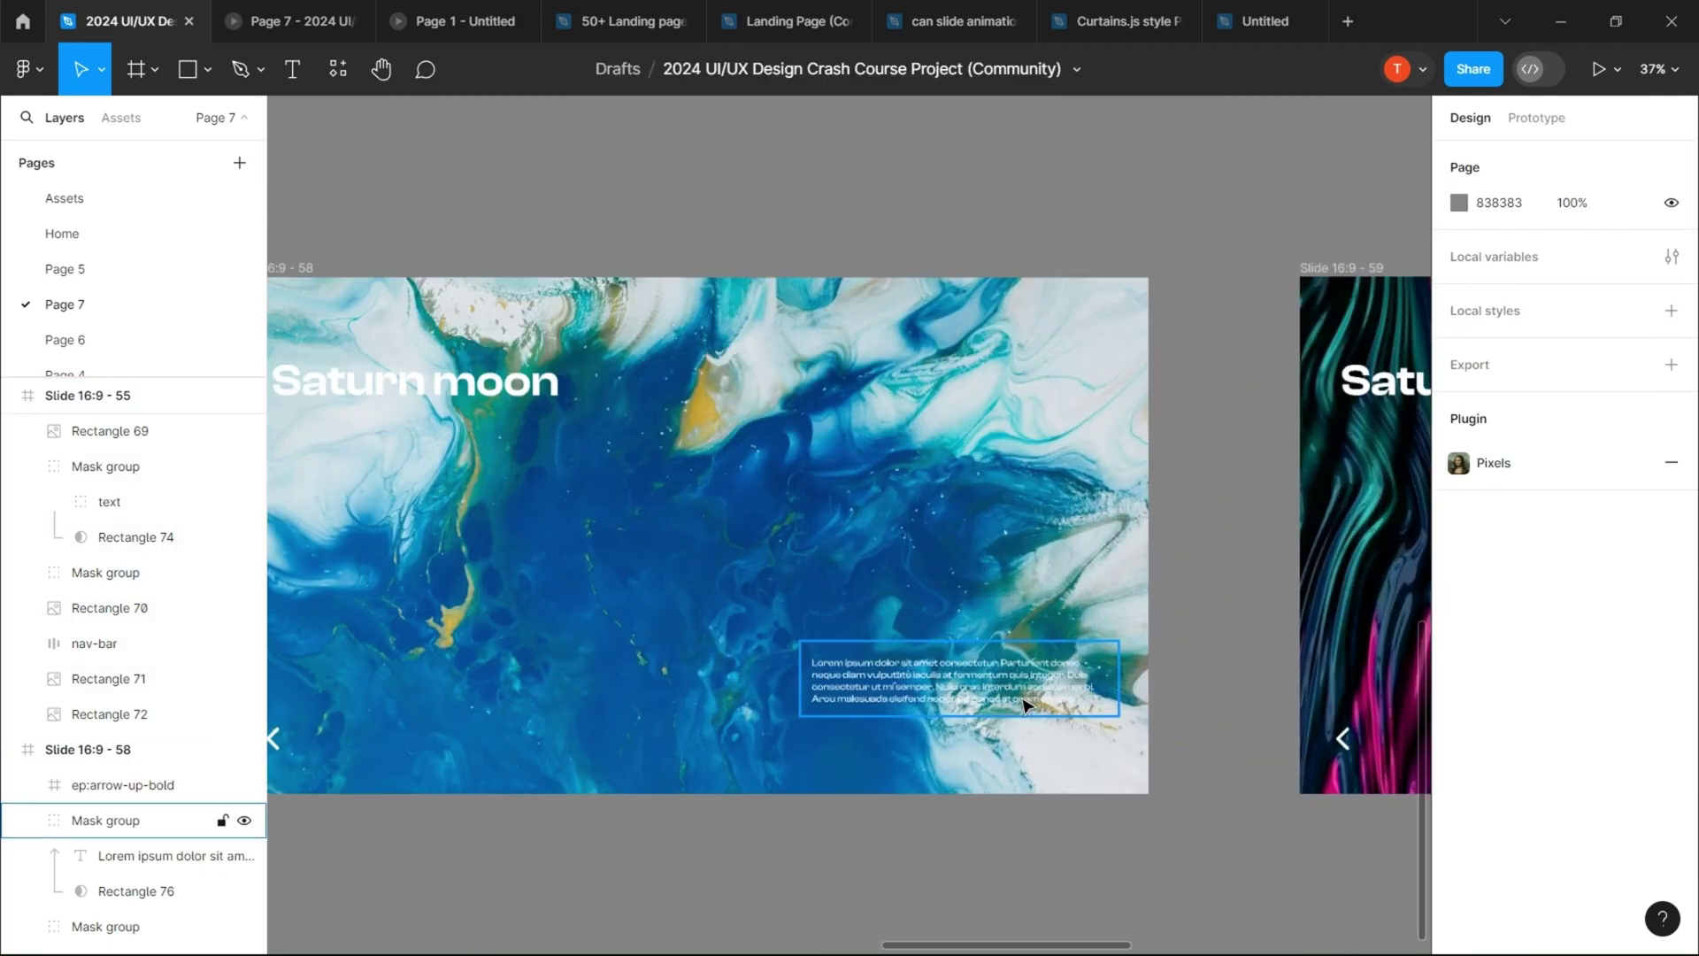
# Step: Set the lorem ipsum paragraph's fill on Slide 16:9 - 58 to D8E7E8, a color sampled from the canvas
pyautogui.click(996, 695)
pyautogui.doubleClick(996, 694)
pyautogui.click(1499, 834)
pyautogui.click(1460, 834)
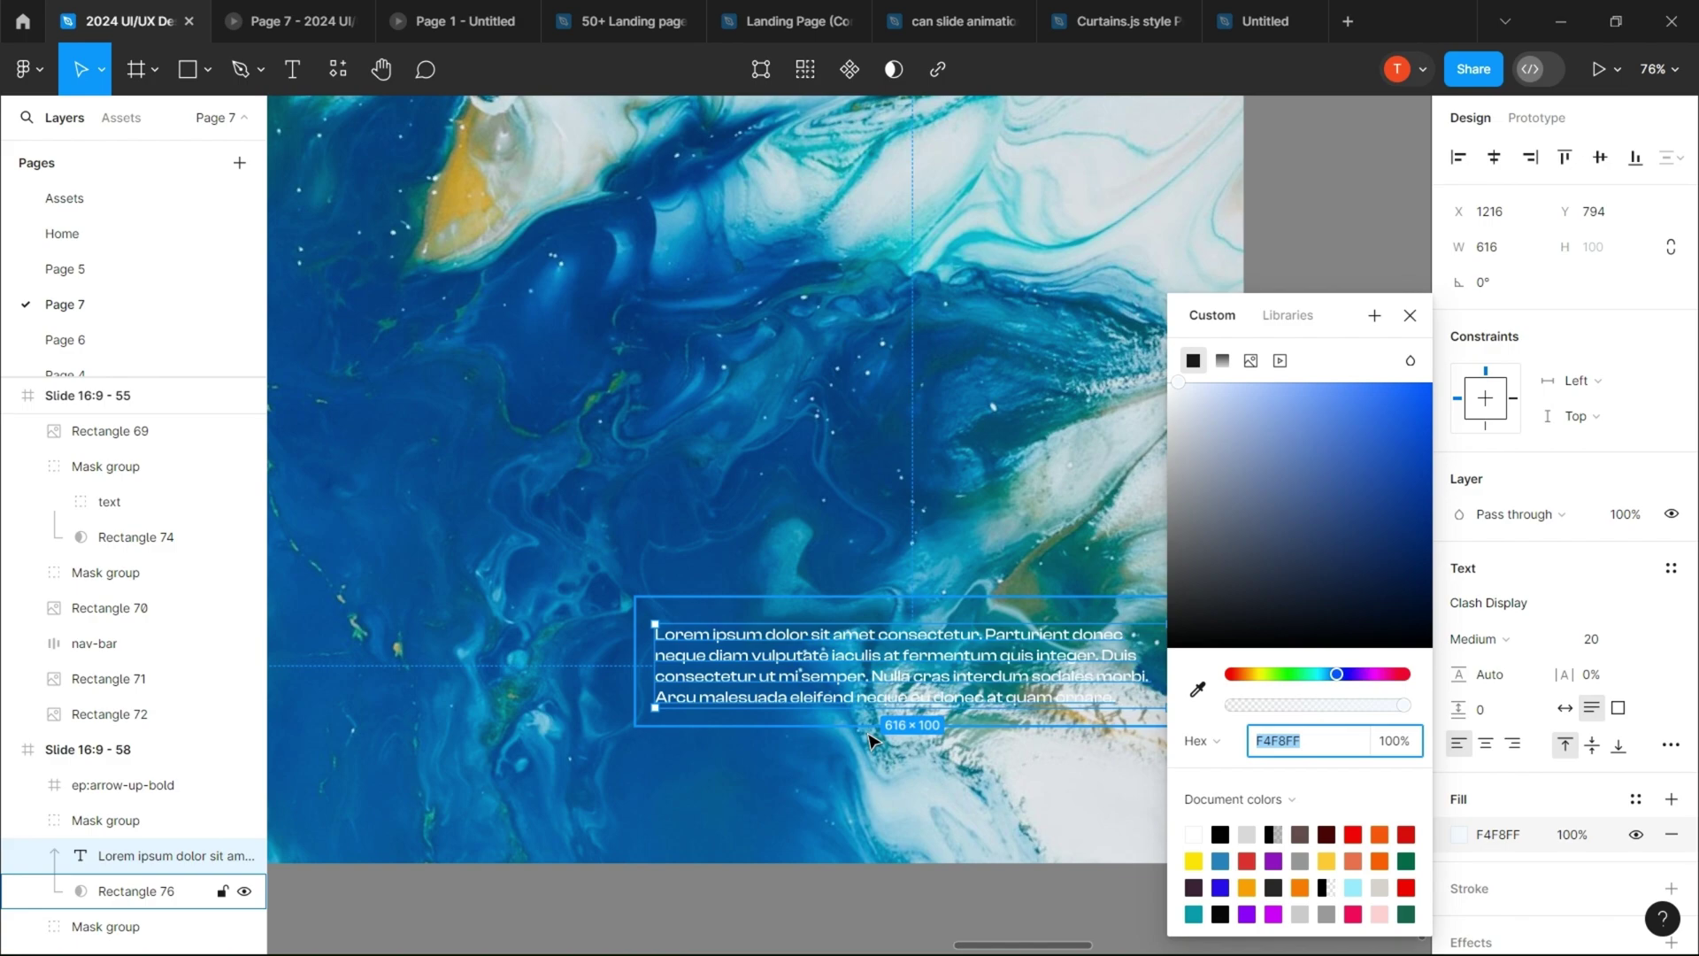
pyautogui.click(1198, 689)
pyautogui.click(1044, 770)
pyautogui.click(1276, 741)
pyautogui.click(1410, 317)
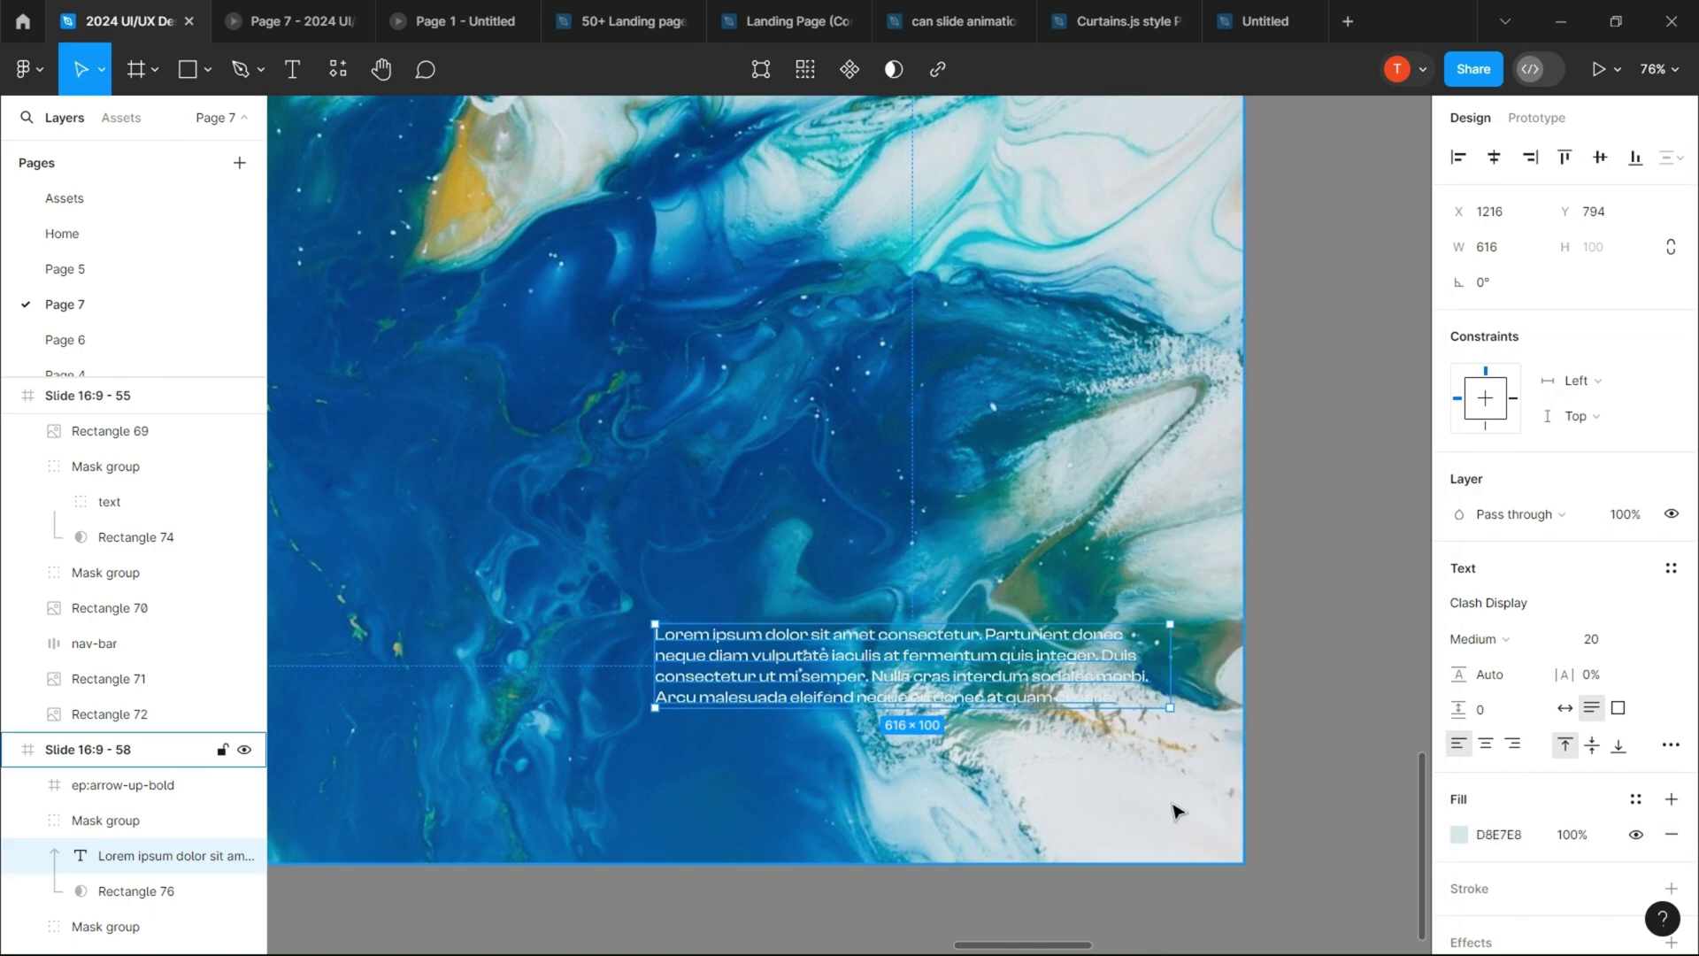
# Step: Try 3E5A60 as the lorem ipsum paragraph's fill color on Slide 16:9 - 58
pyautogui.click(1529, 835)
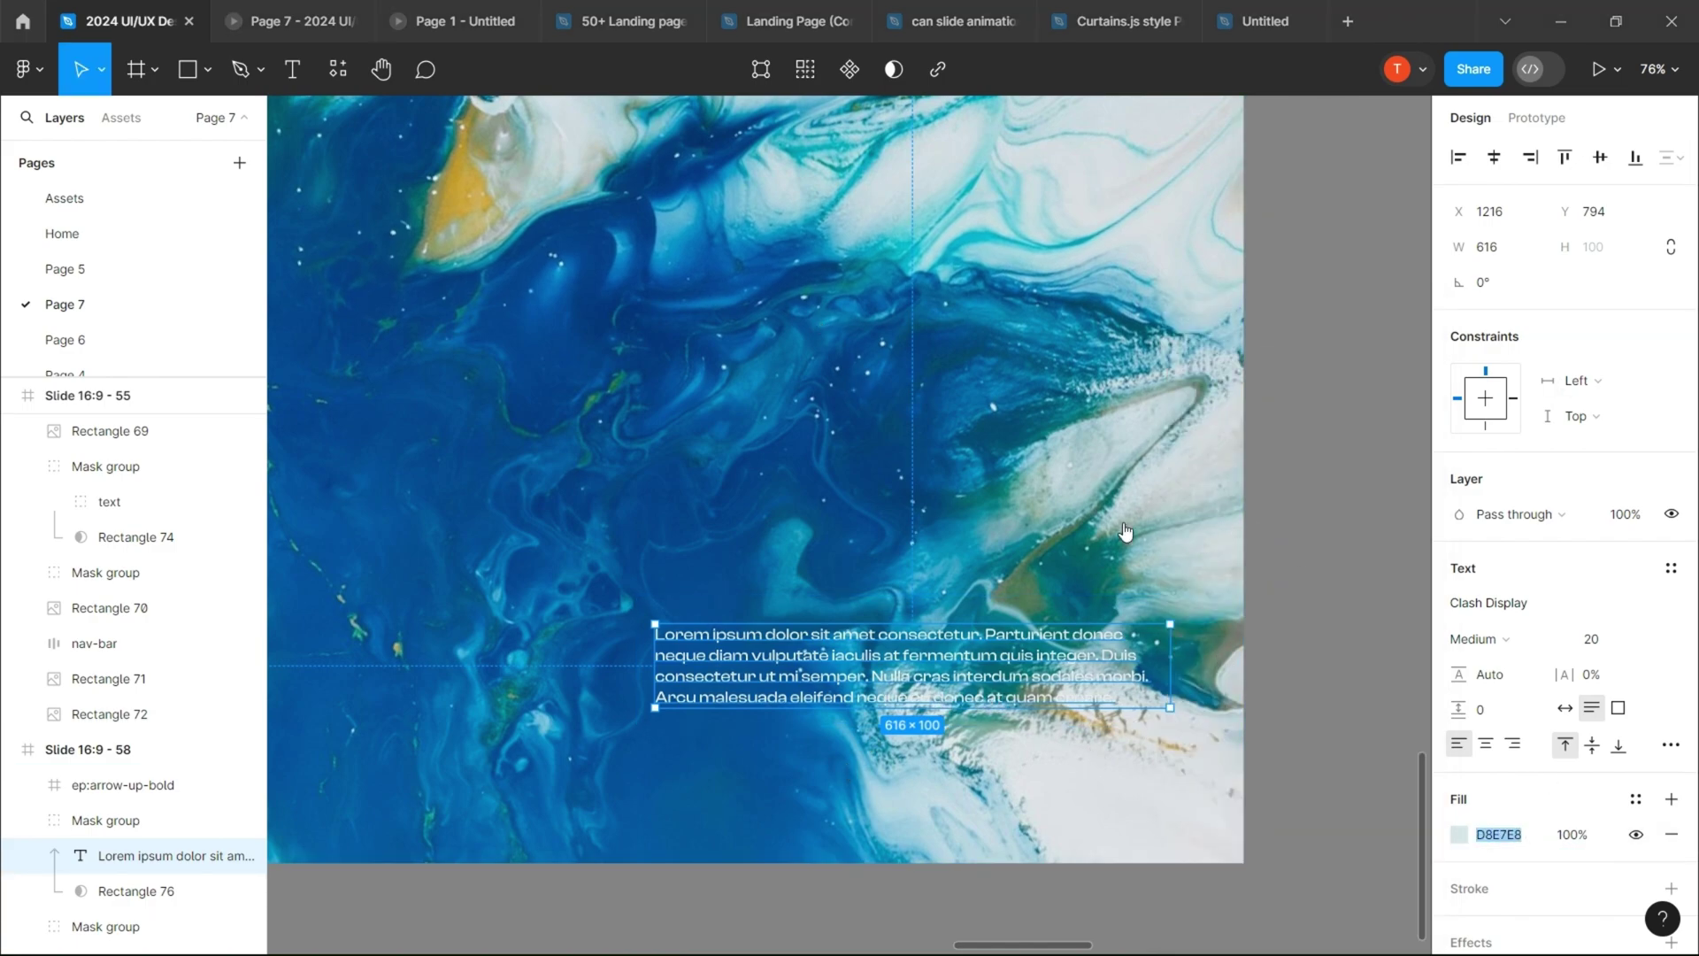
pyautogui.hotkey('alt', 'Tab')
pyautogui.write('3E5A60')
pyautogui.click(1324, 687)
pyautogui.hotkey('alt', 'Tab')
pyautogui.hotkey('alt', 'Tab')
# Step: Change the lorem ipsum paragraph's fill color on Slide 16:9 - 58 to C5DBDC
pyautogui.doubleClick(1022, 688)
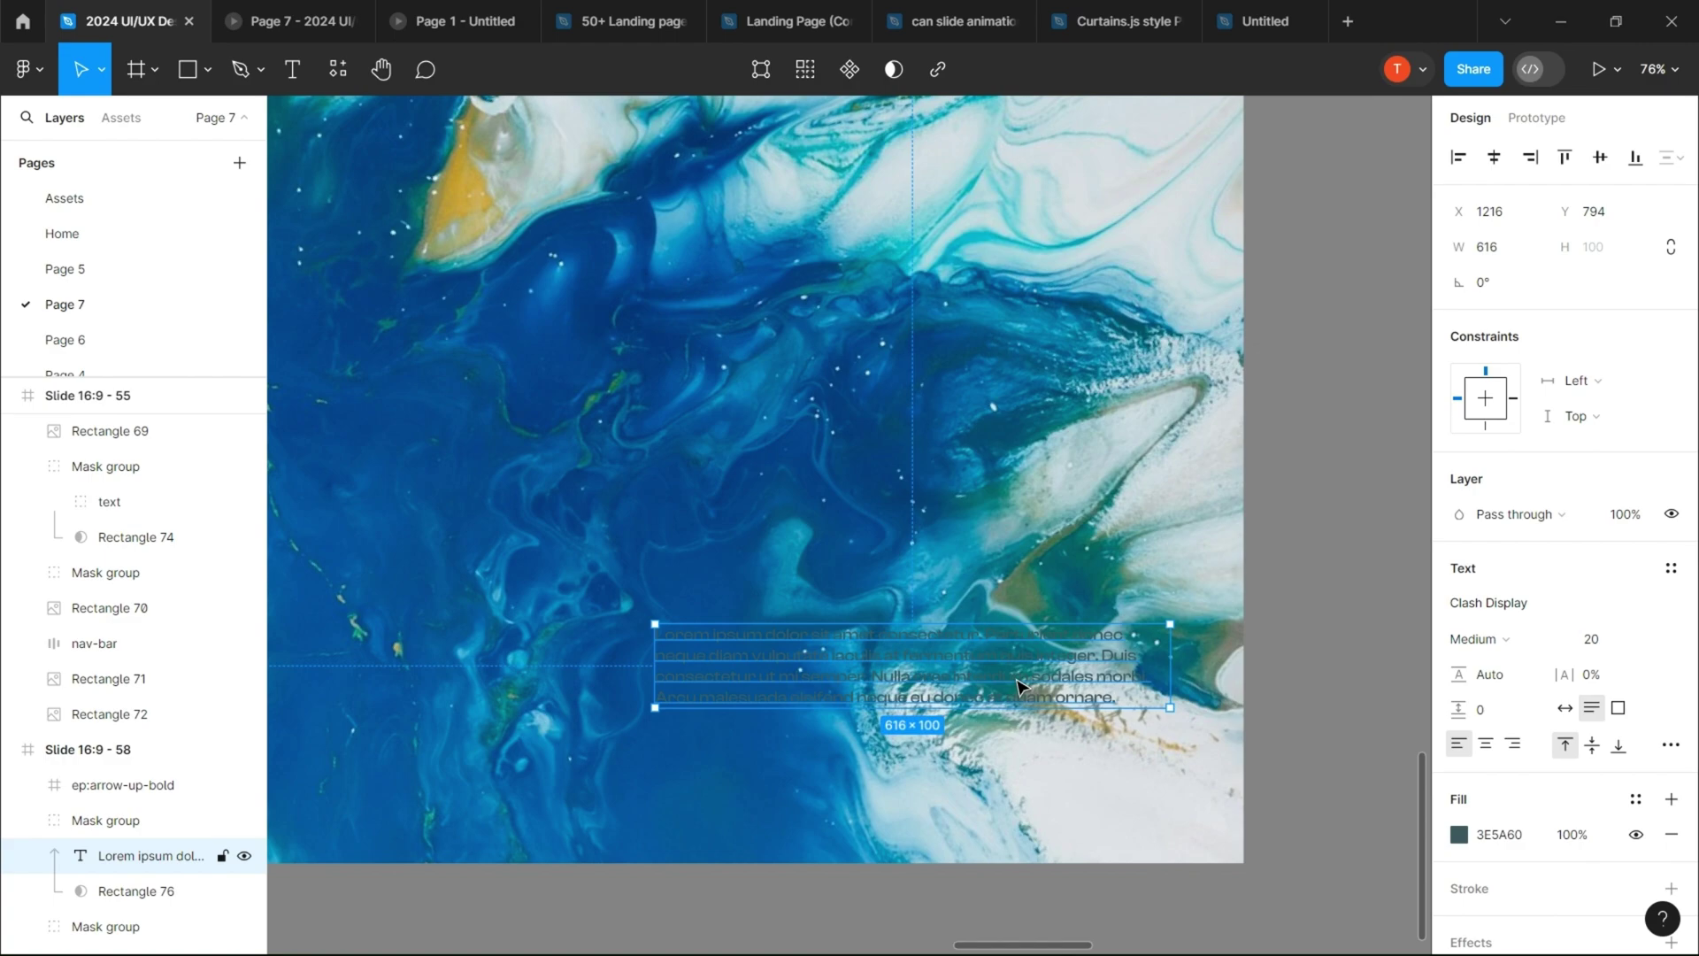
pyautogui.press('Return')
pyautogui.click(1394, 814)
pyautogui.moveTo(1035, 690); pyautogui.dragTo(764, 609)
pyautogui.moveTo(808, 686); pyautogui.dragTo(1160, 732)
# Step: Replace card 03's image on Slide 16:9 - 54 with the dark red fractal photo from the Lorem Ipsum plugin's abstract category
pyautogui.scroll(-10, 1160, 733)
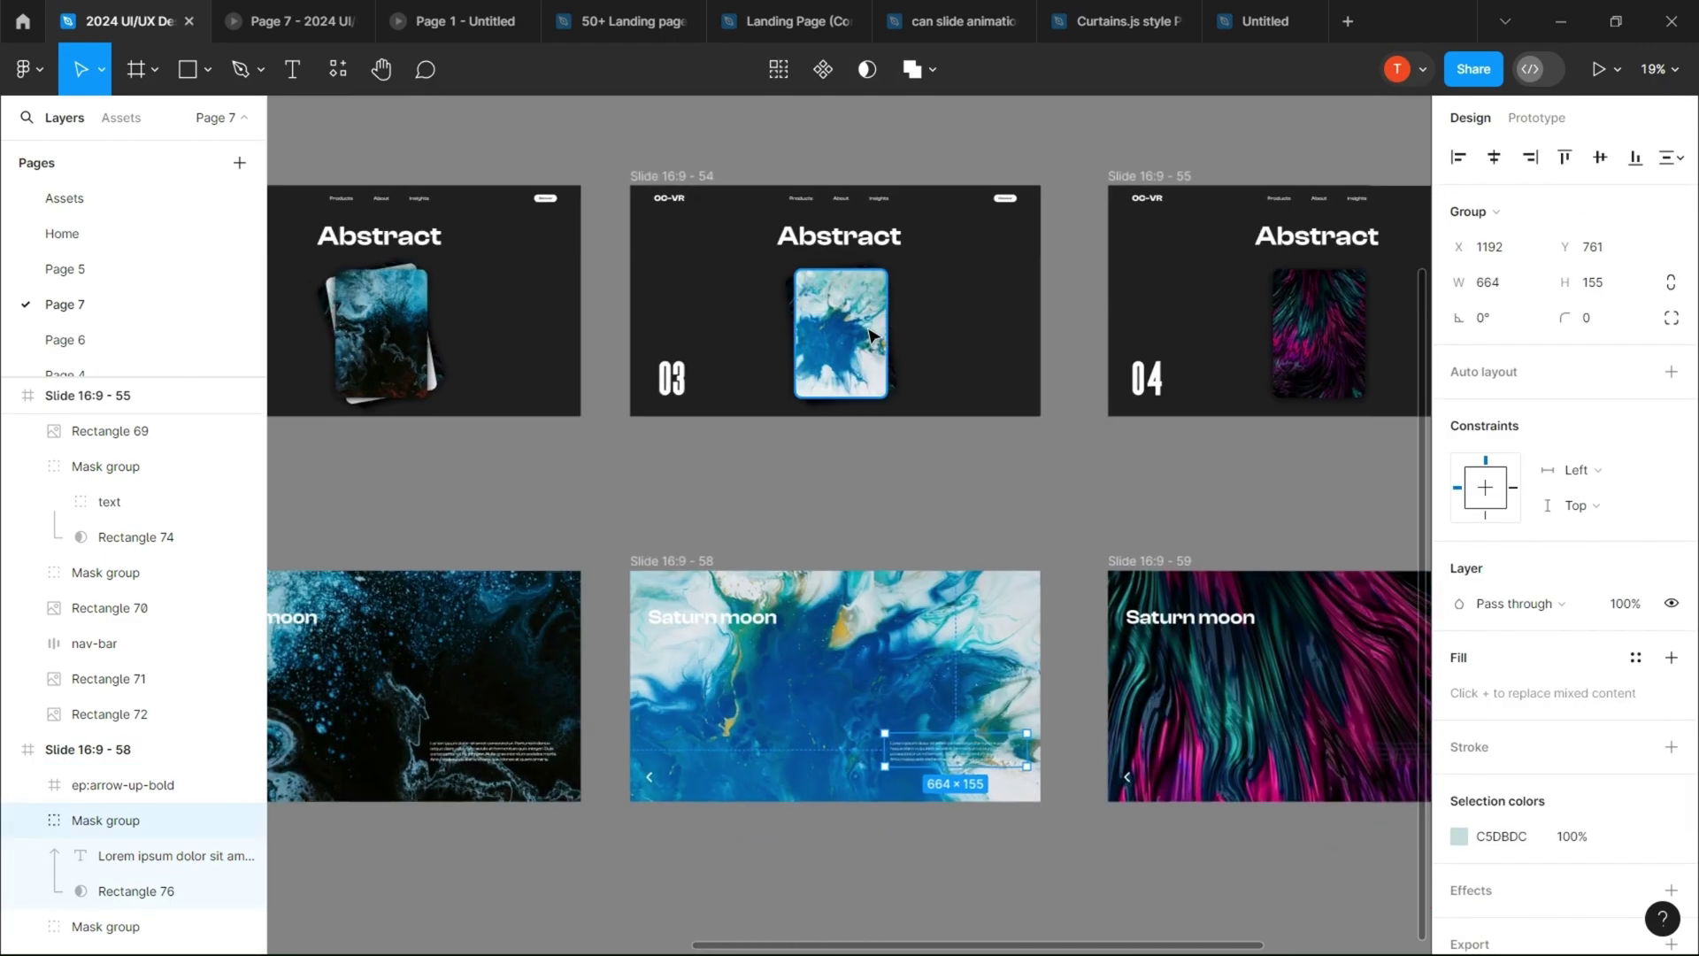
pyautogui.click(872, 335)
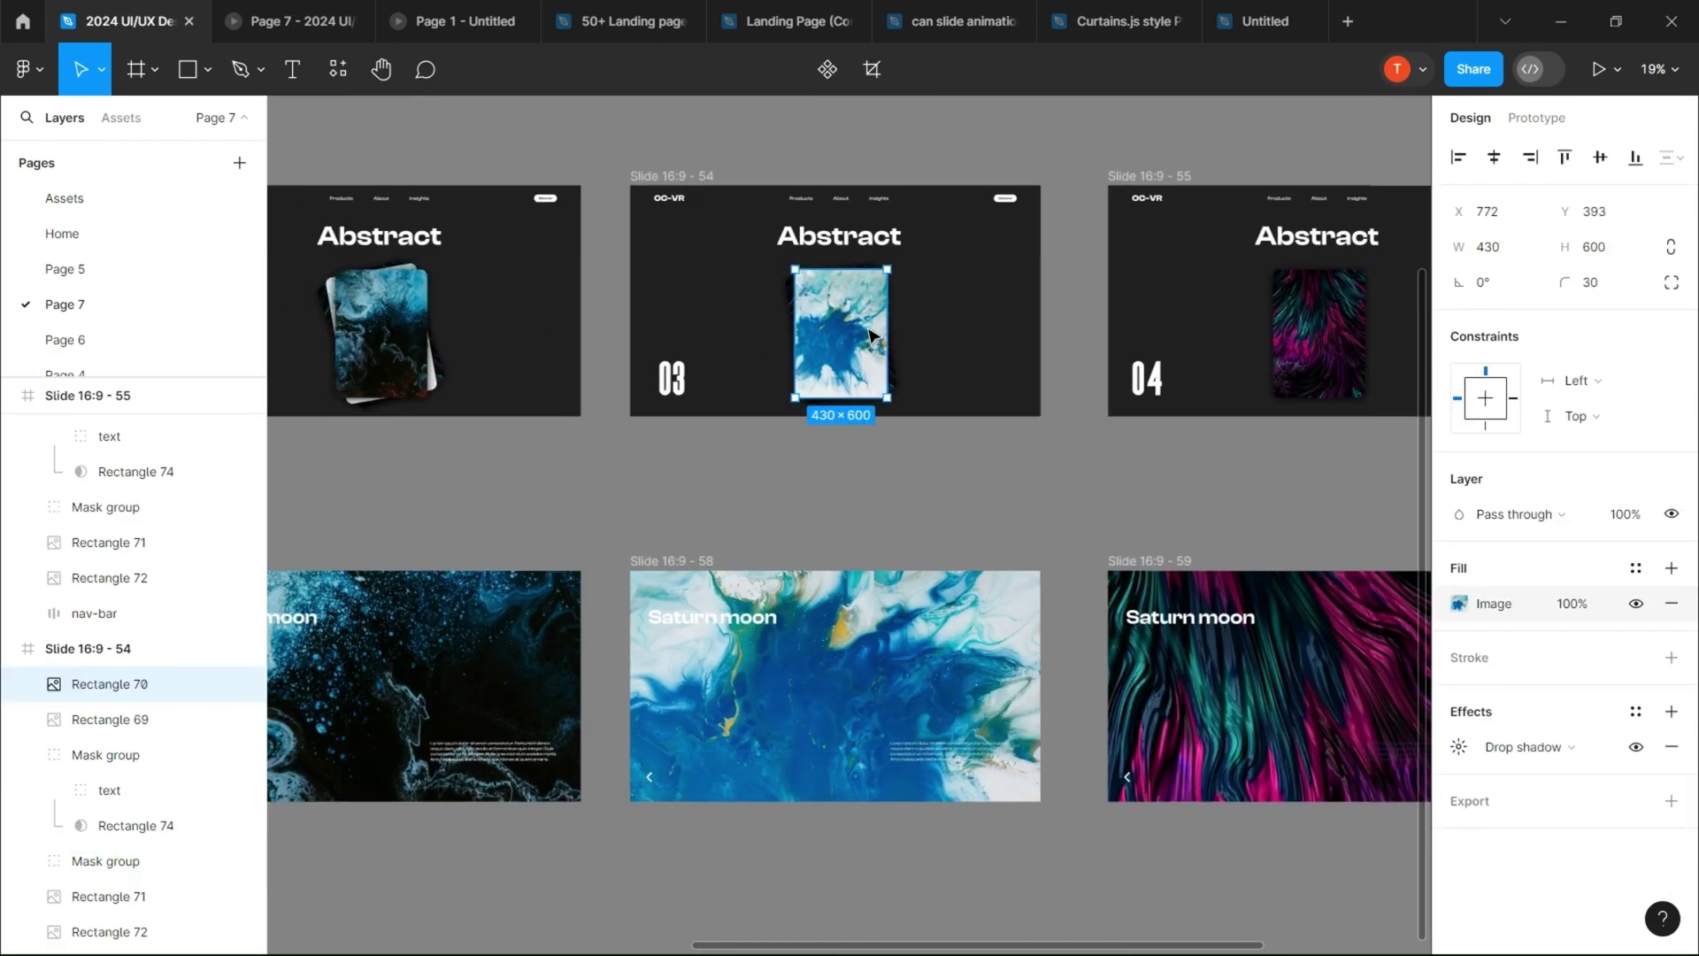
pyautogui.click(15, 69)
pyautogui.moveTo(138, 376)
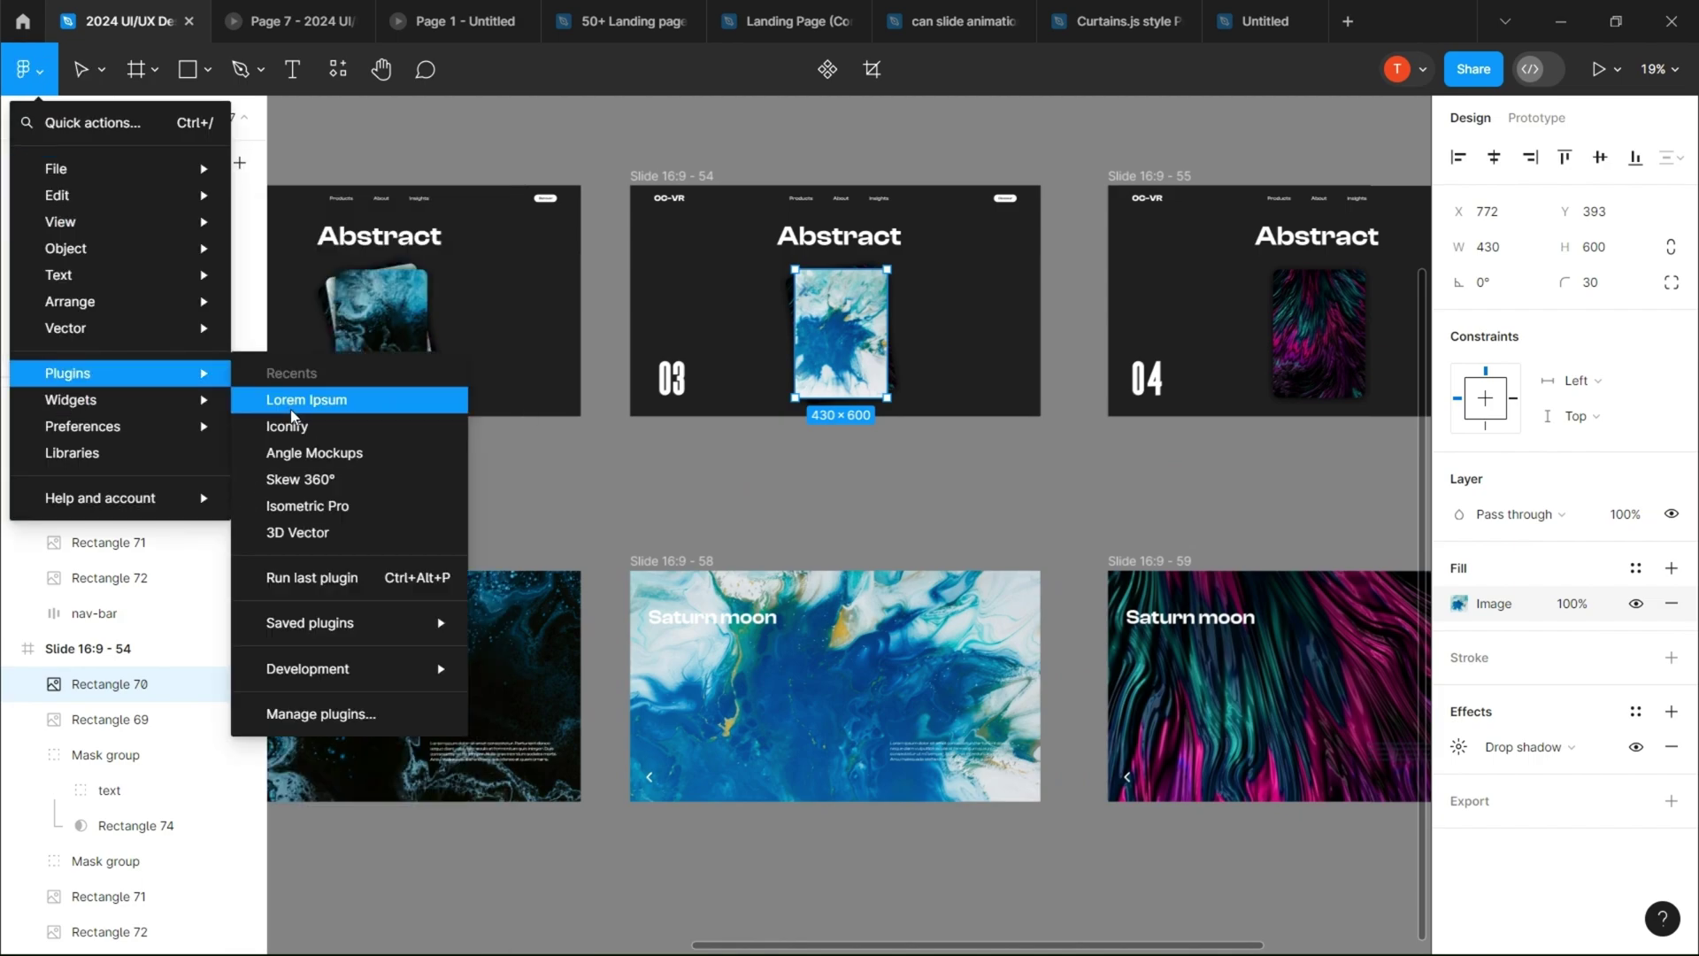
pyautogui.click(292, 409)
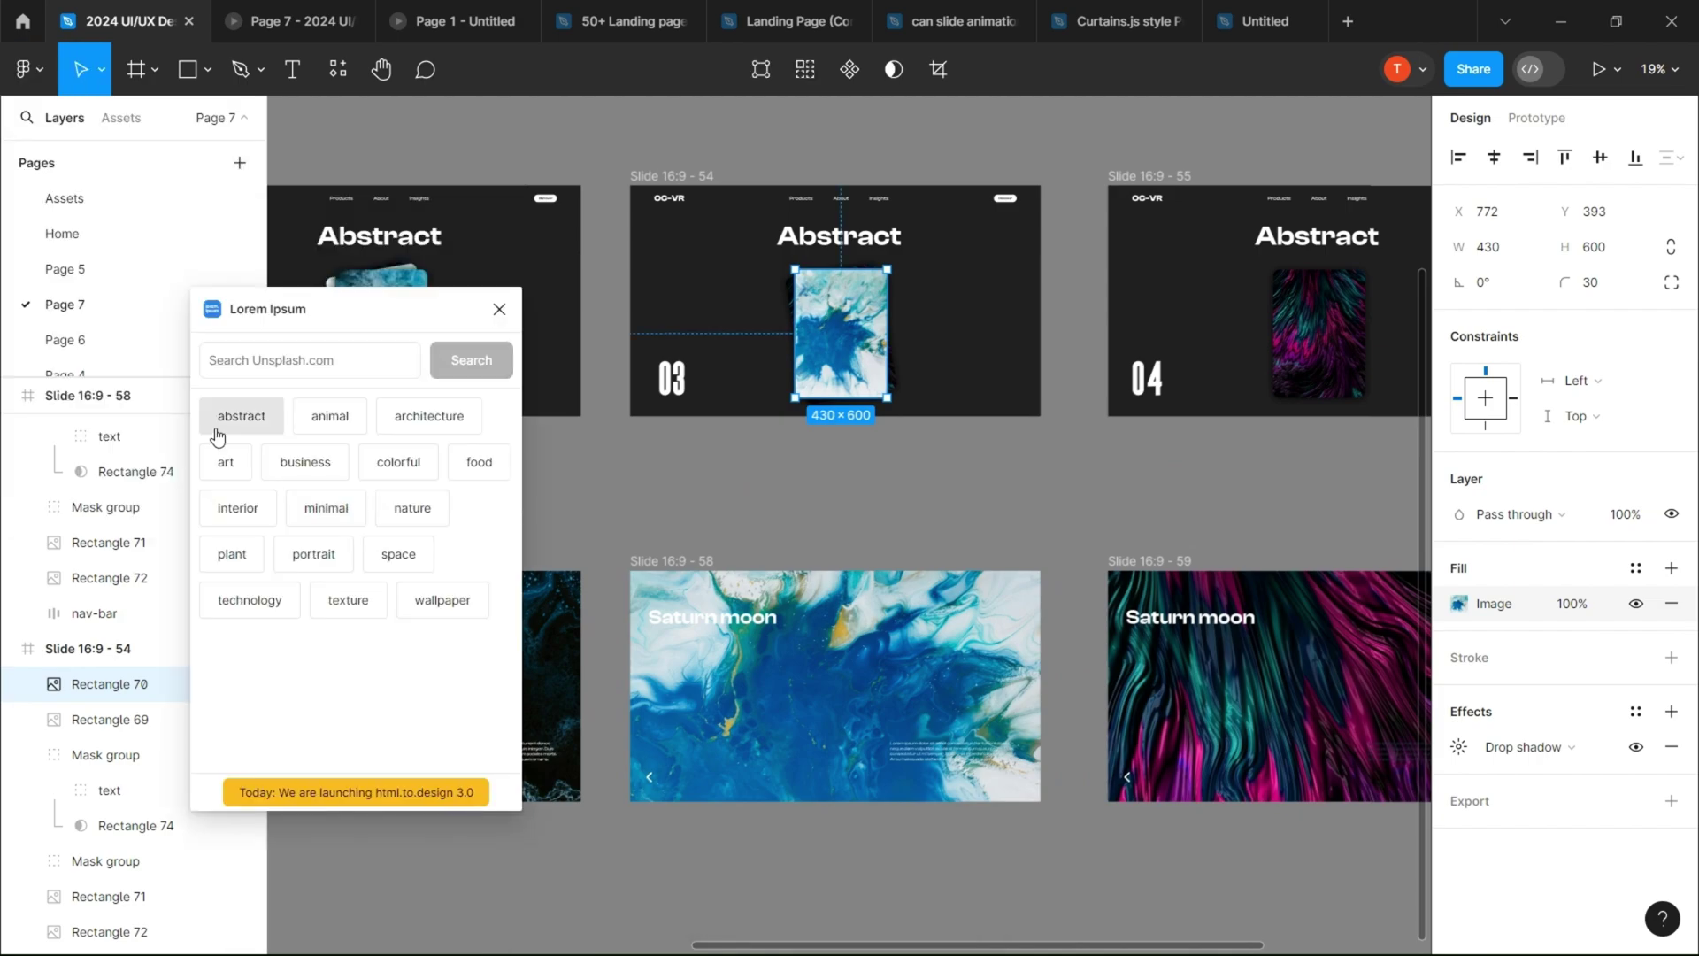
pyautogui.click(217, 433)
pyautogui.scroll(-5, 327, 529)
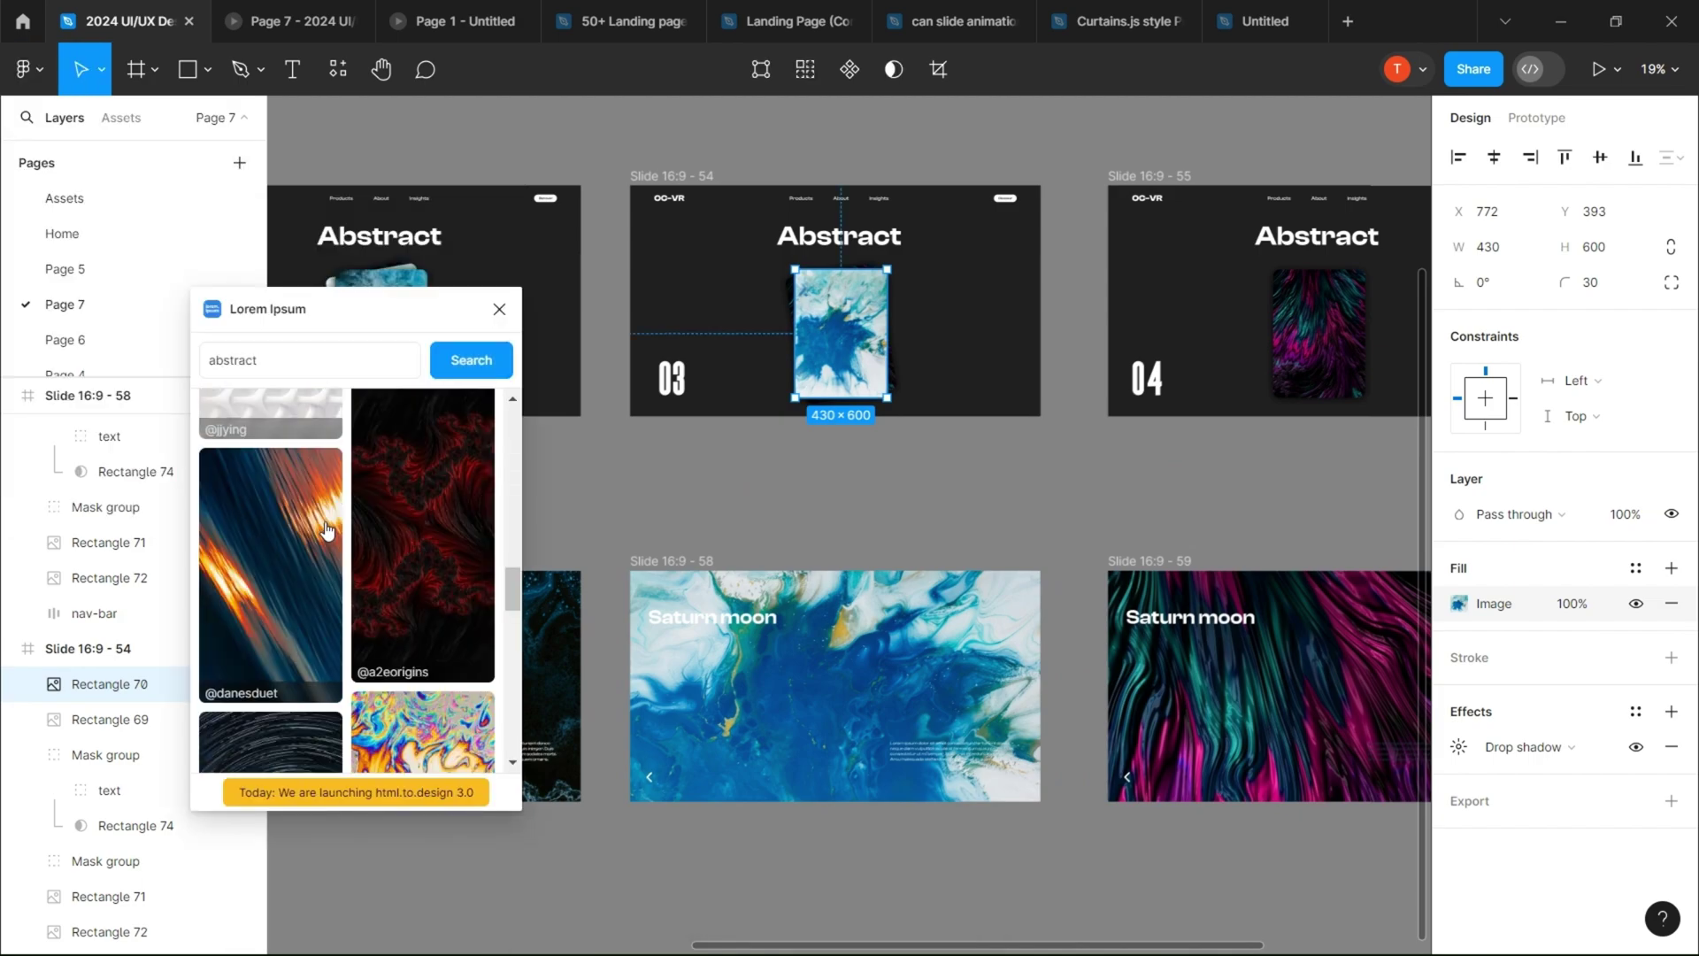
pyautogui.click(394, 531)
# Step: Apply the dark red fractal photo to Slide 16:9 - 58's full-screen card and to the card behind the top one on slide 02
pyautogui.click(799, 705)
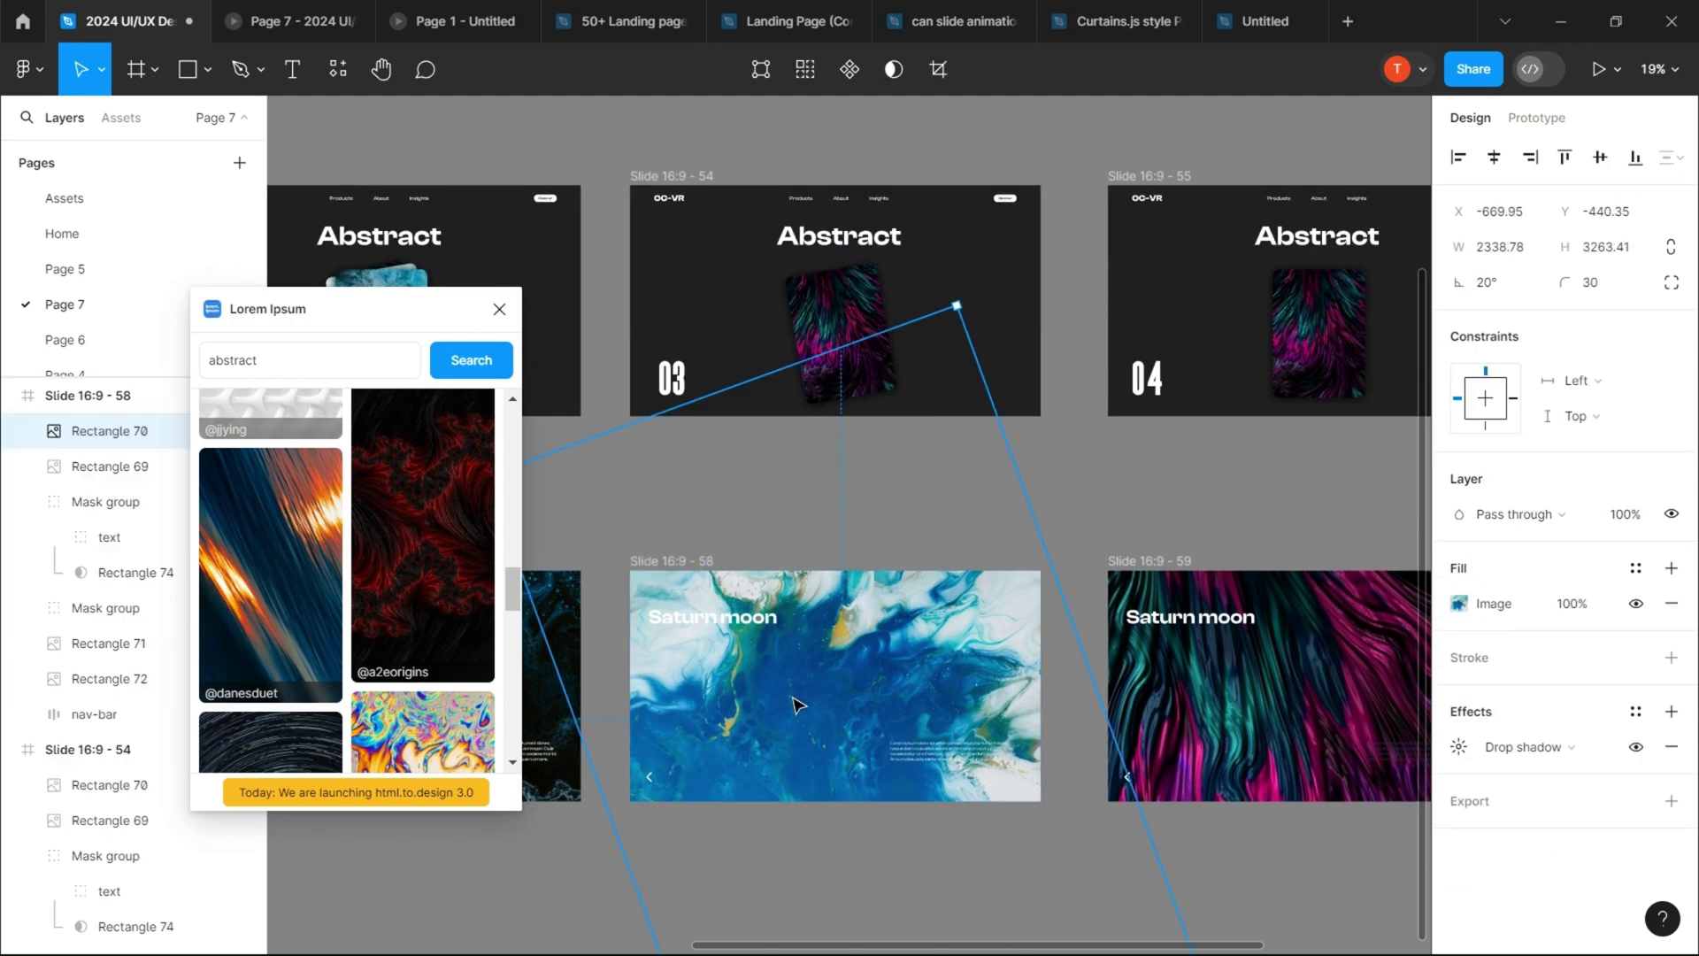
pyautogui.click(363, 542)
pyautogui.hscroll(-5, 920, 370)
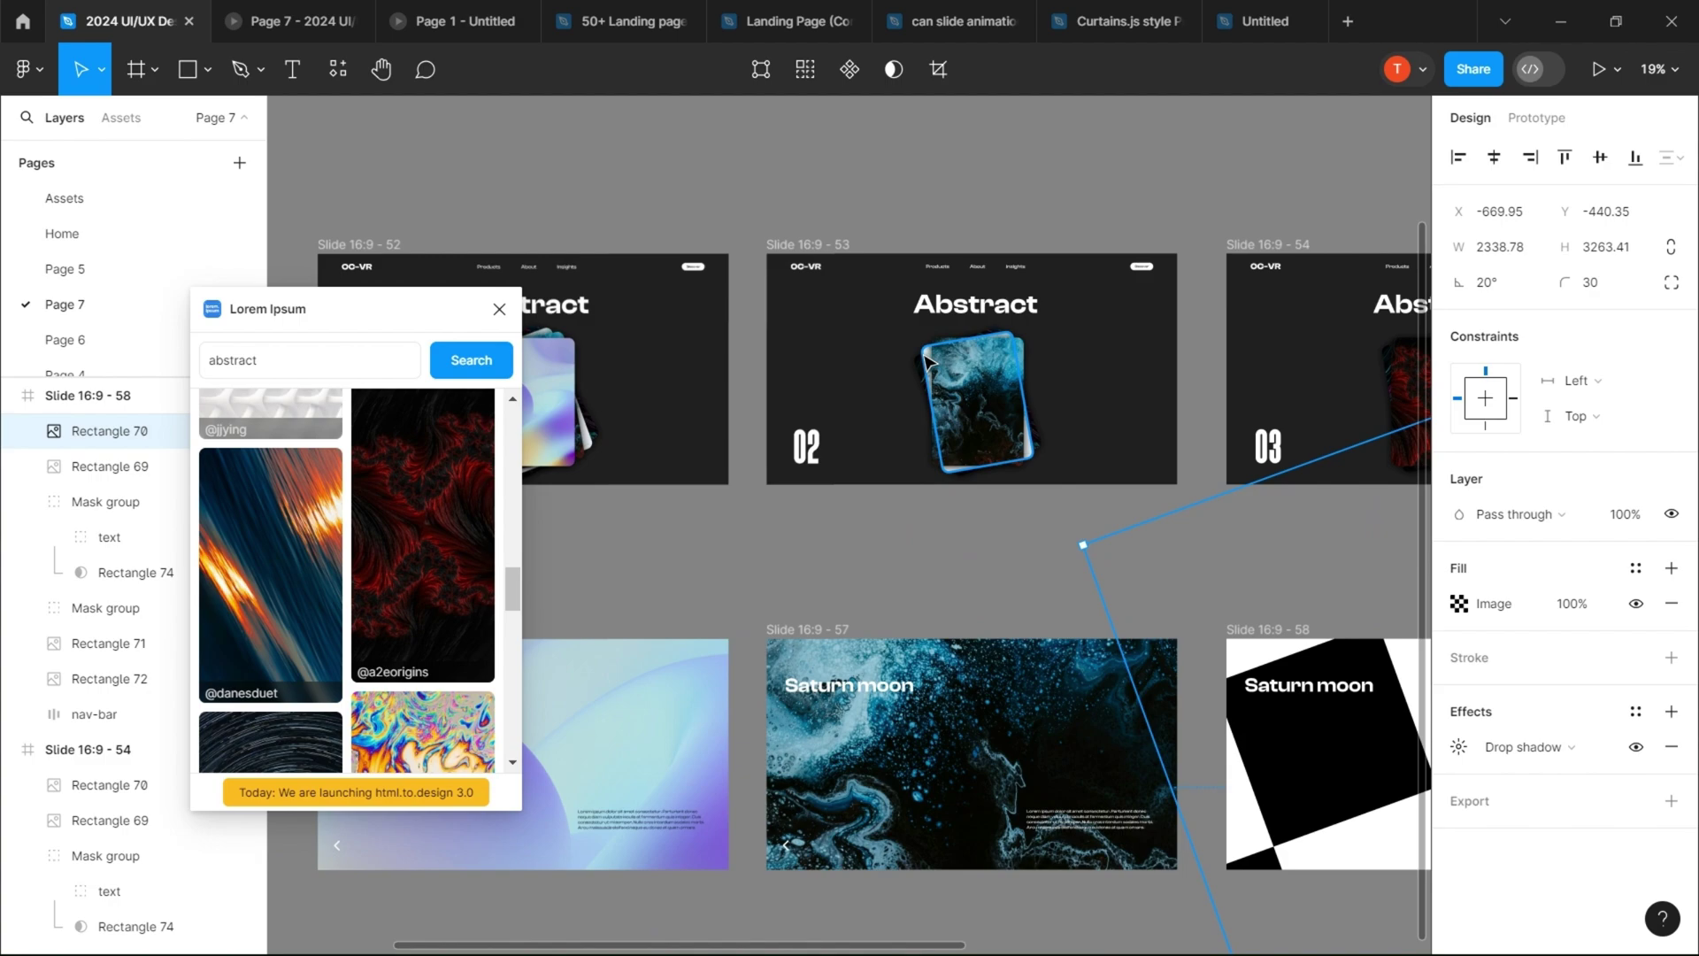
pyautogui.click(927, 363)
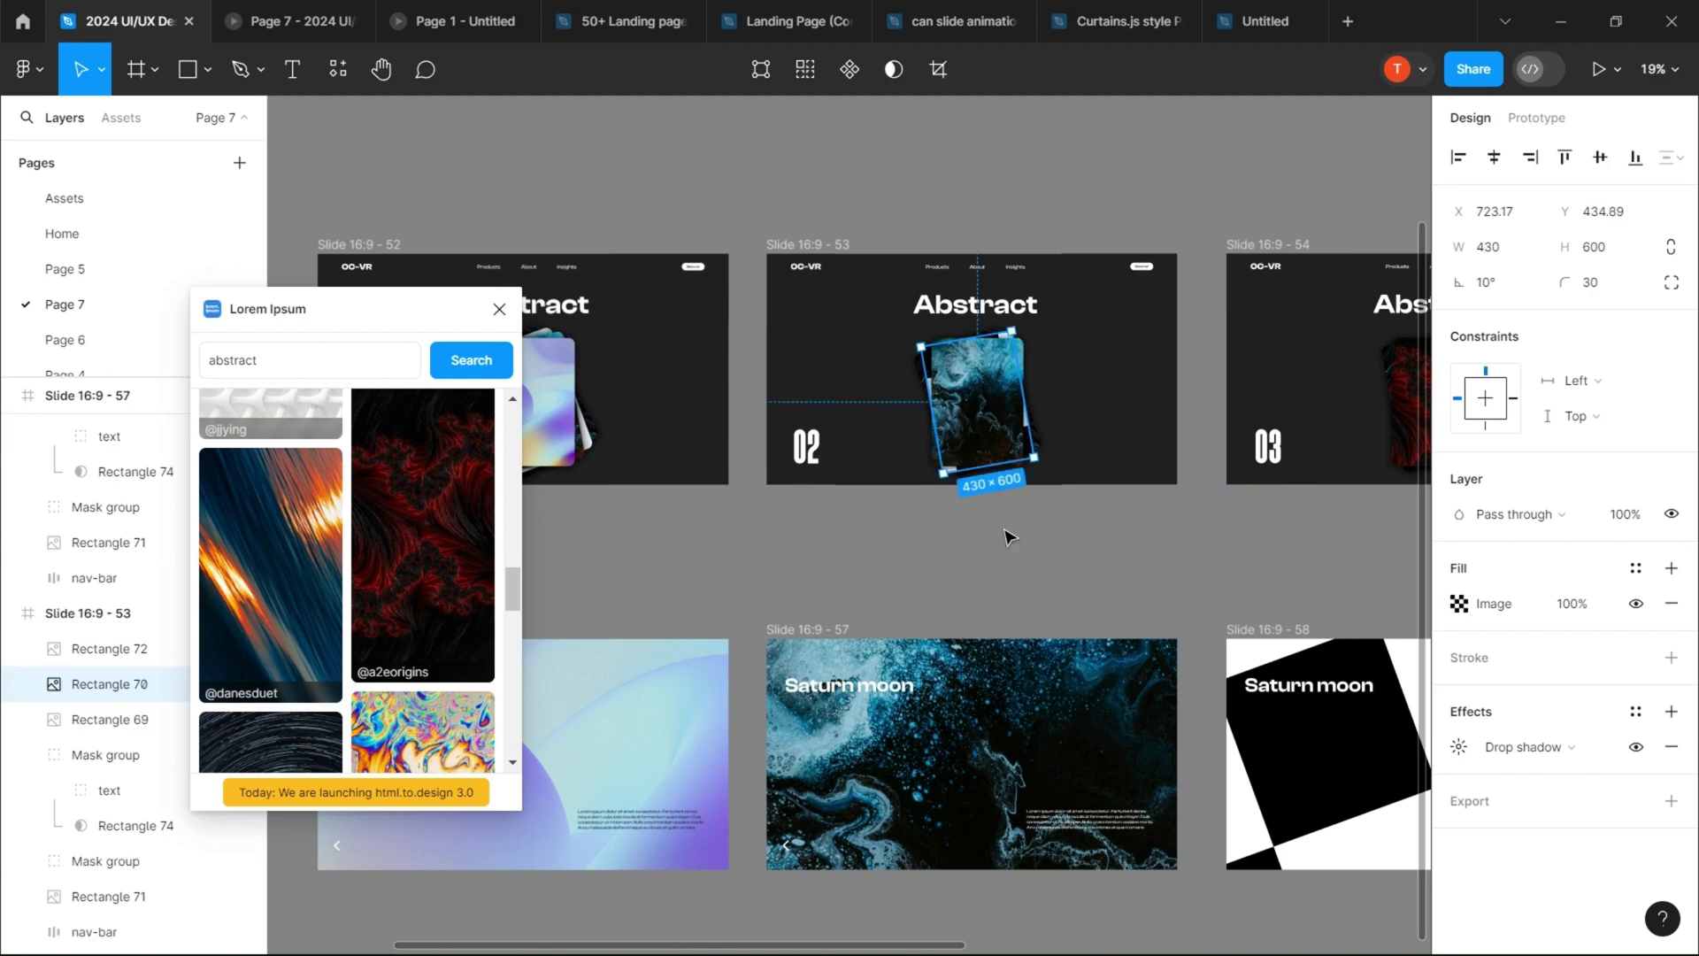
# Step: Turn off content clipping on Slide 16:9 - 55 and fill its off-frame Rectangle 70 with the dark red fractal photo
pyautogui.hscroll(10, 1008, 535)
pyautogui.scroll(2, 758, 516)
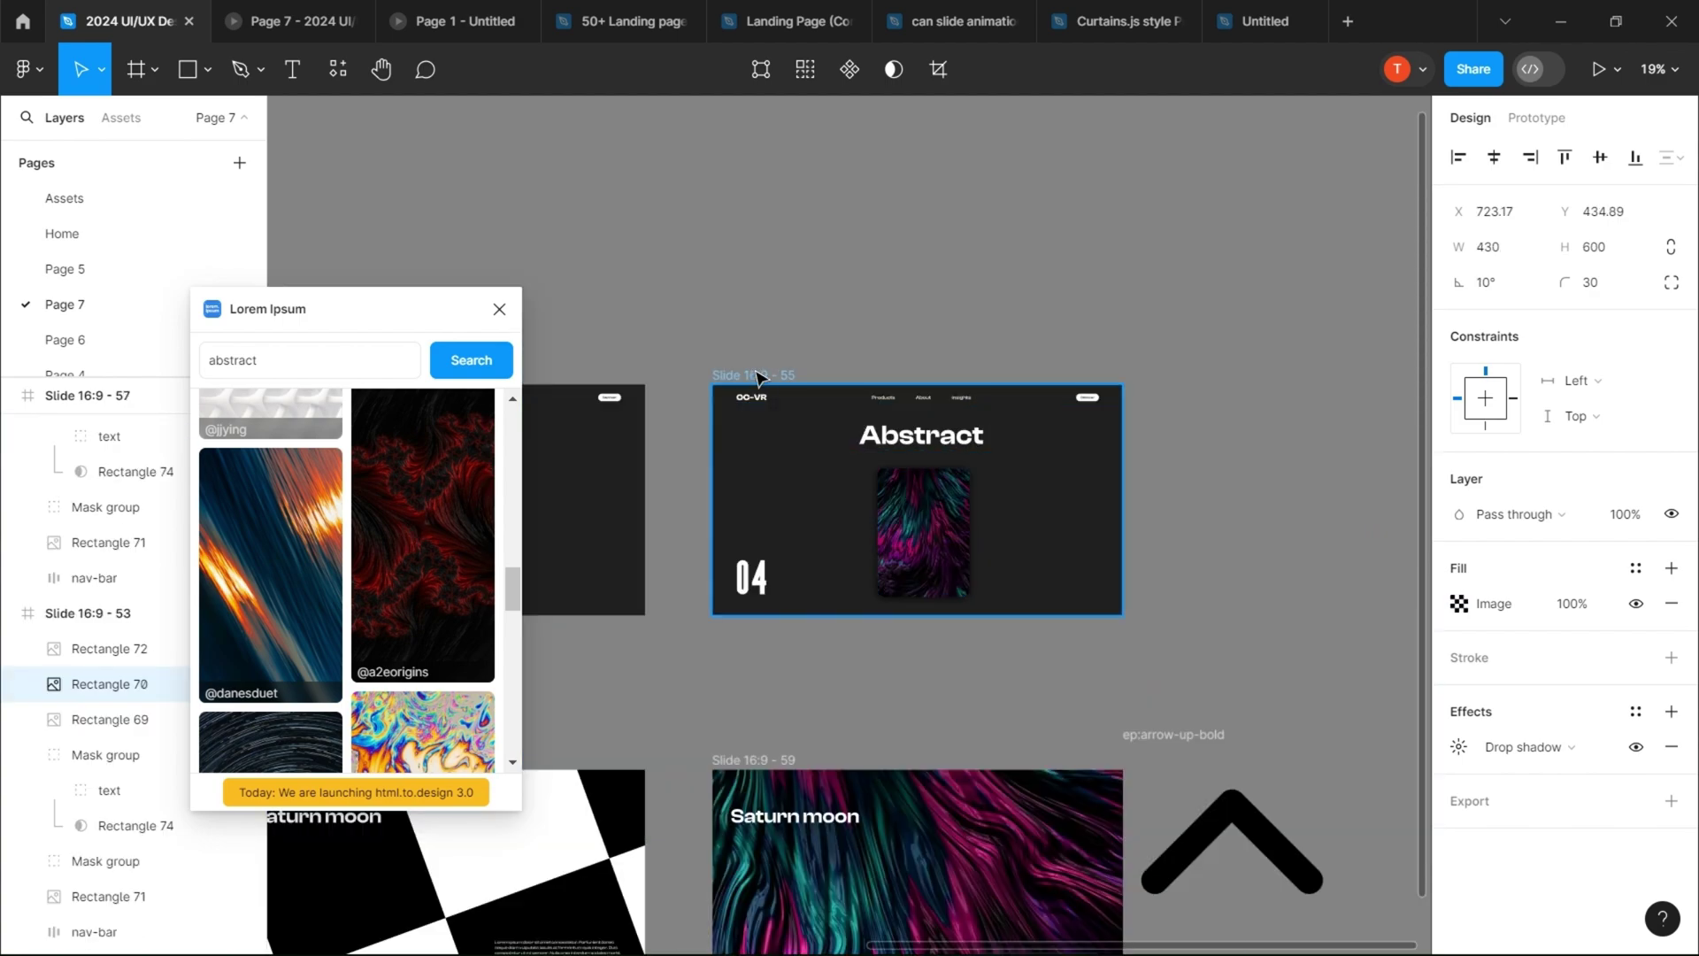
pyautogui.press('Escape')
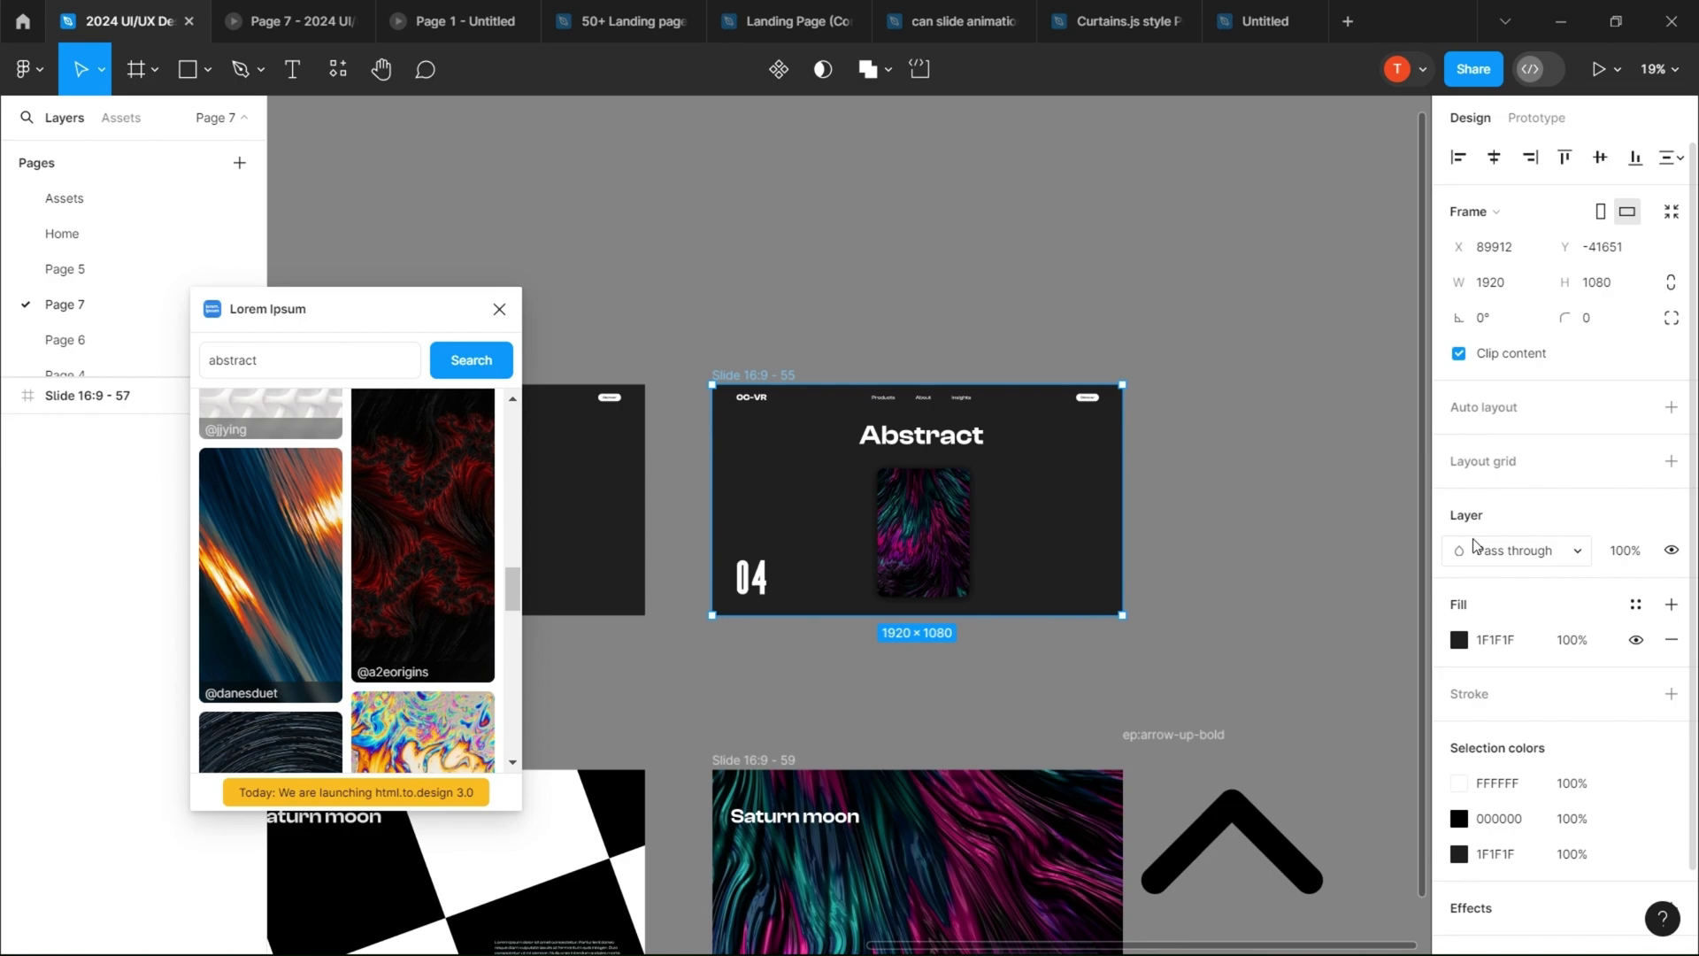
pyautogui.click(1459, 355)
pyautogui.click(106, 608)
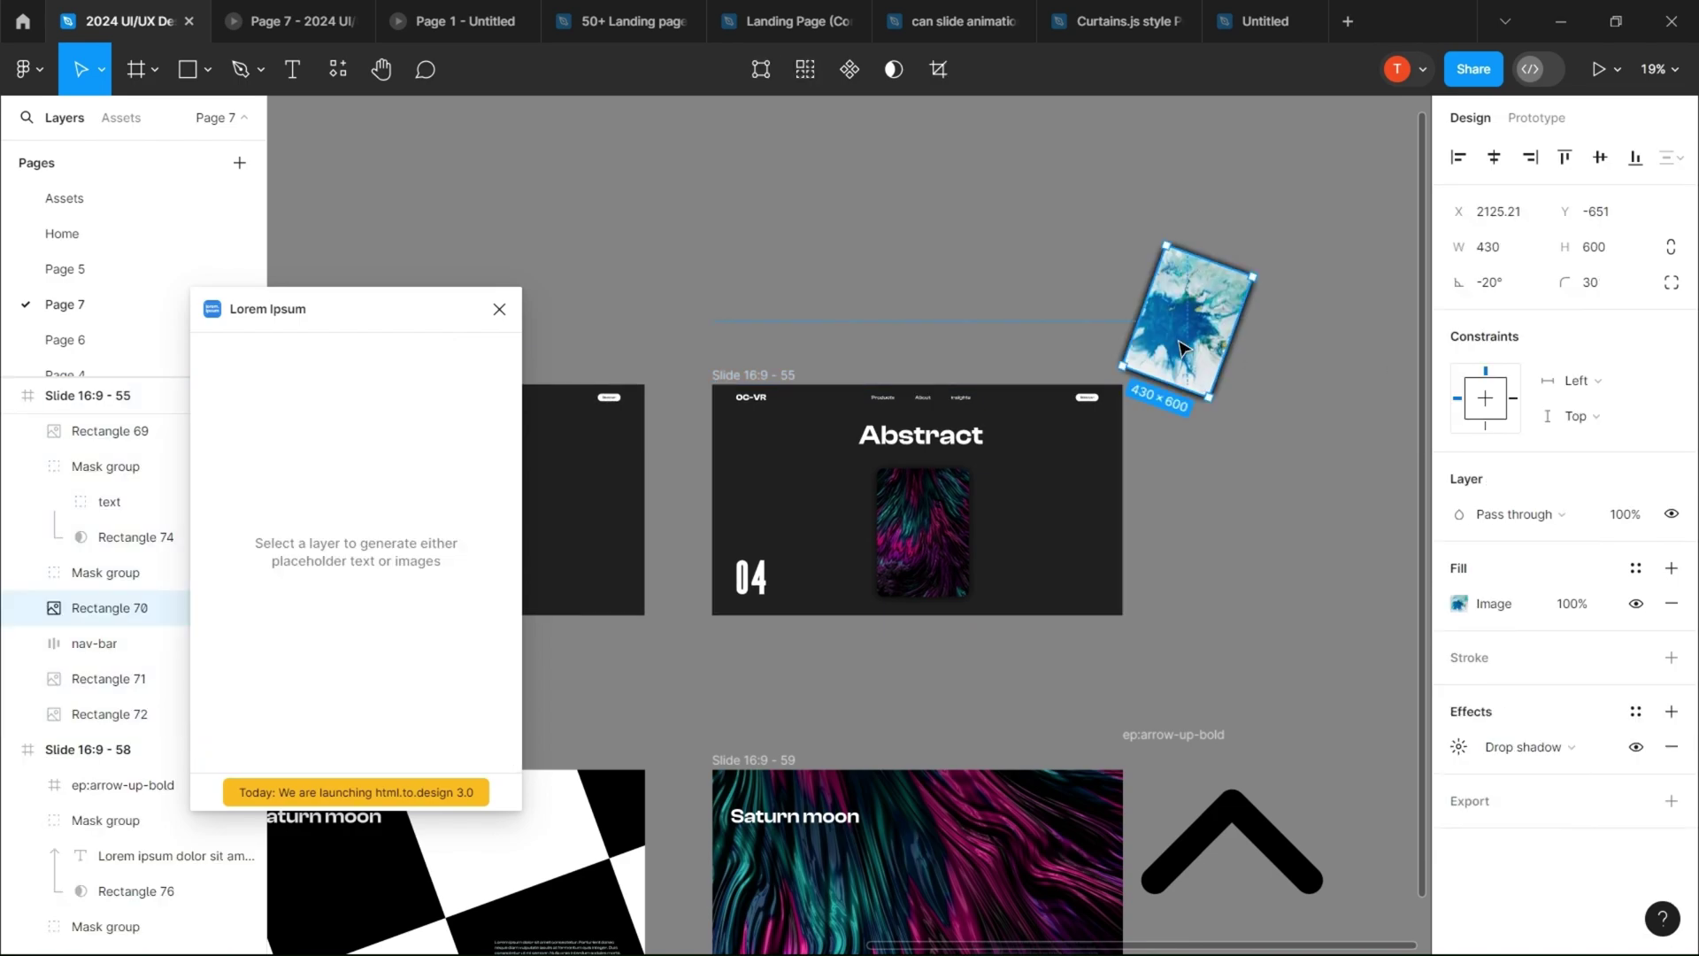
pyautogui.click(363, 599)
pyautogui.scroll(-8, 381, 594)
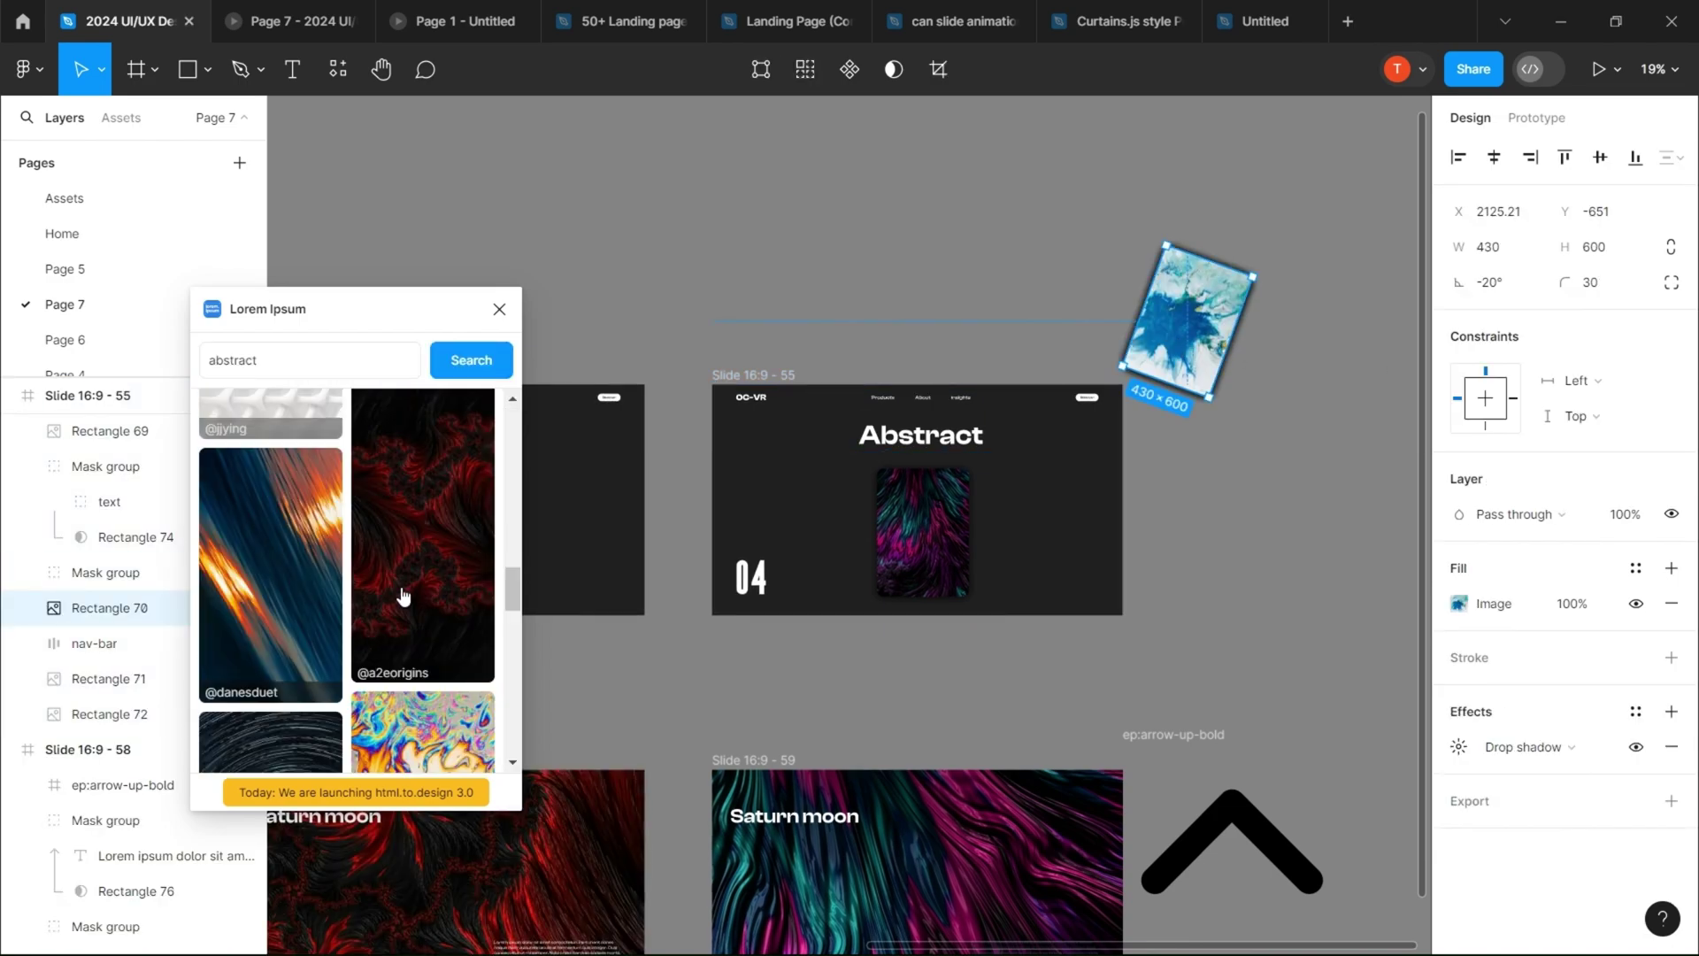
pyautogui.click(408, 589)
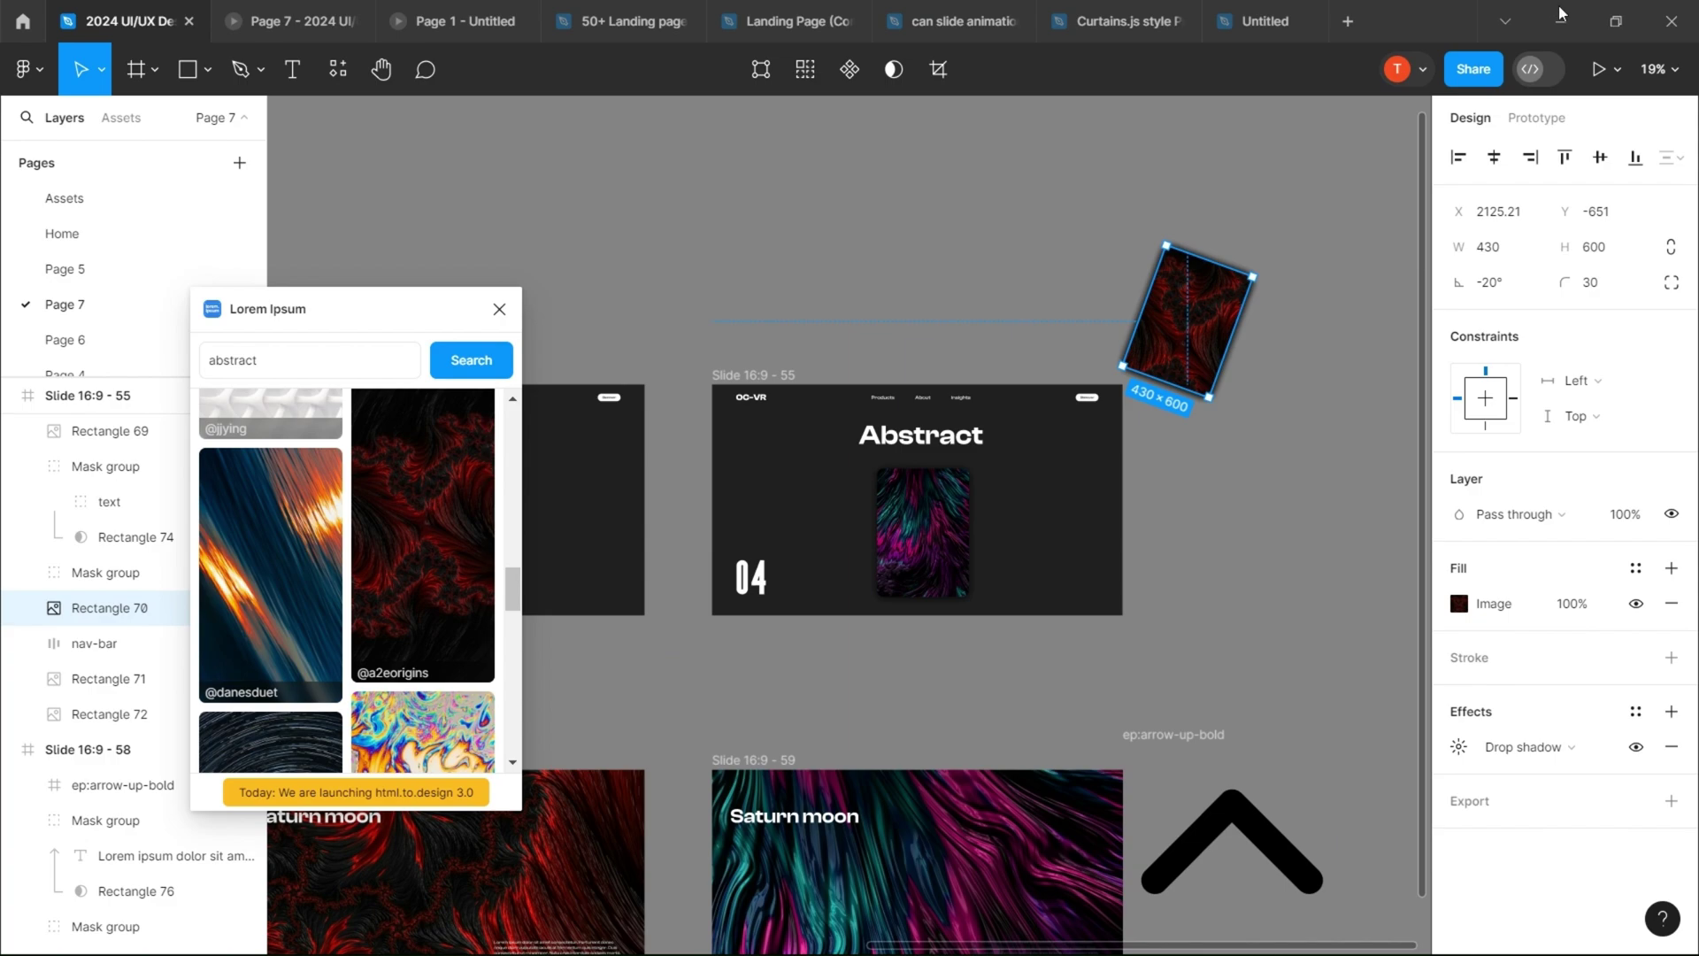
# Step: Close the Lorem Ipsum plugin and change the lorem ipsum paragraph's fill color on Slide 16:9 - 58 to white FFFFFF
pyautogui.click(499, 309)
pyautogui.click(949, 291)
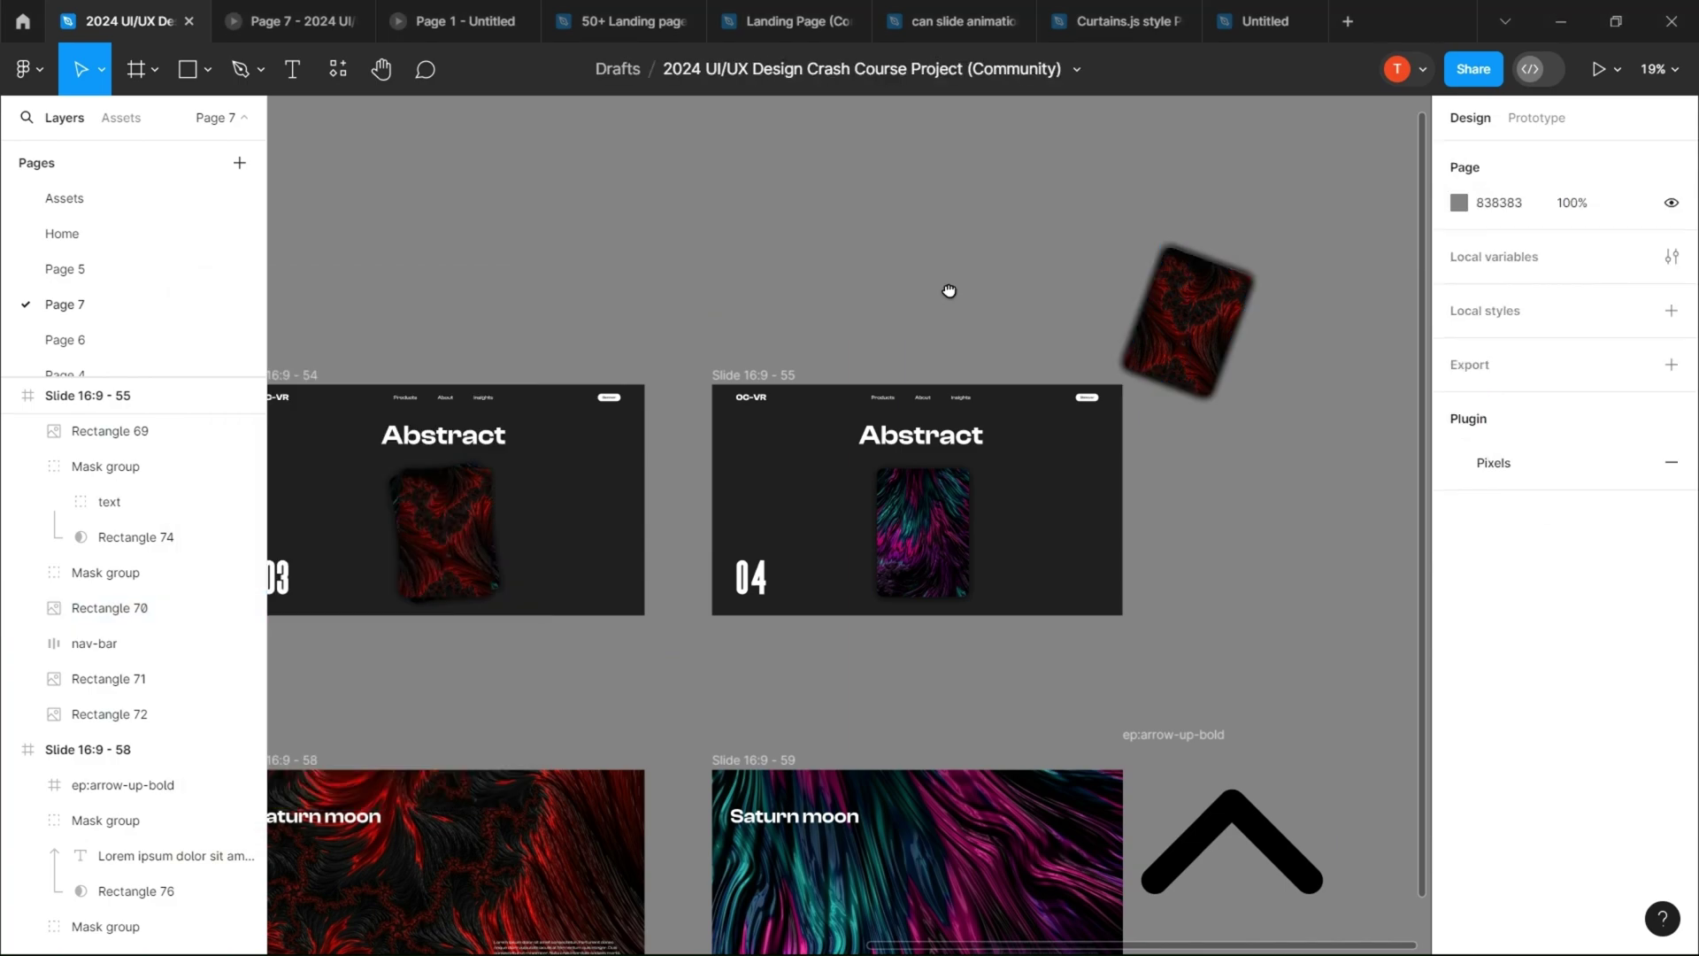
pyautogui.moveTo(926, 303); pyautogui.dragTo(1148, 263)
pyautogui.scroll(-4, 1148, 263)
pyautogui.scroll(5, 1035, 617)
pyautogui.keyDown('ctrl'); pyautogui.click(885, 534); pyautogui.keyUp('ctrl')
pyautogui.click(1478, 834)
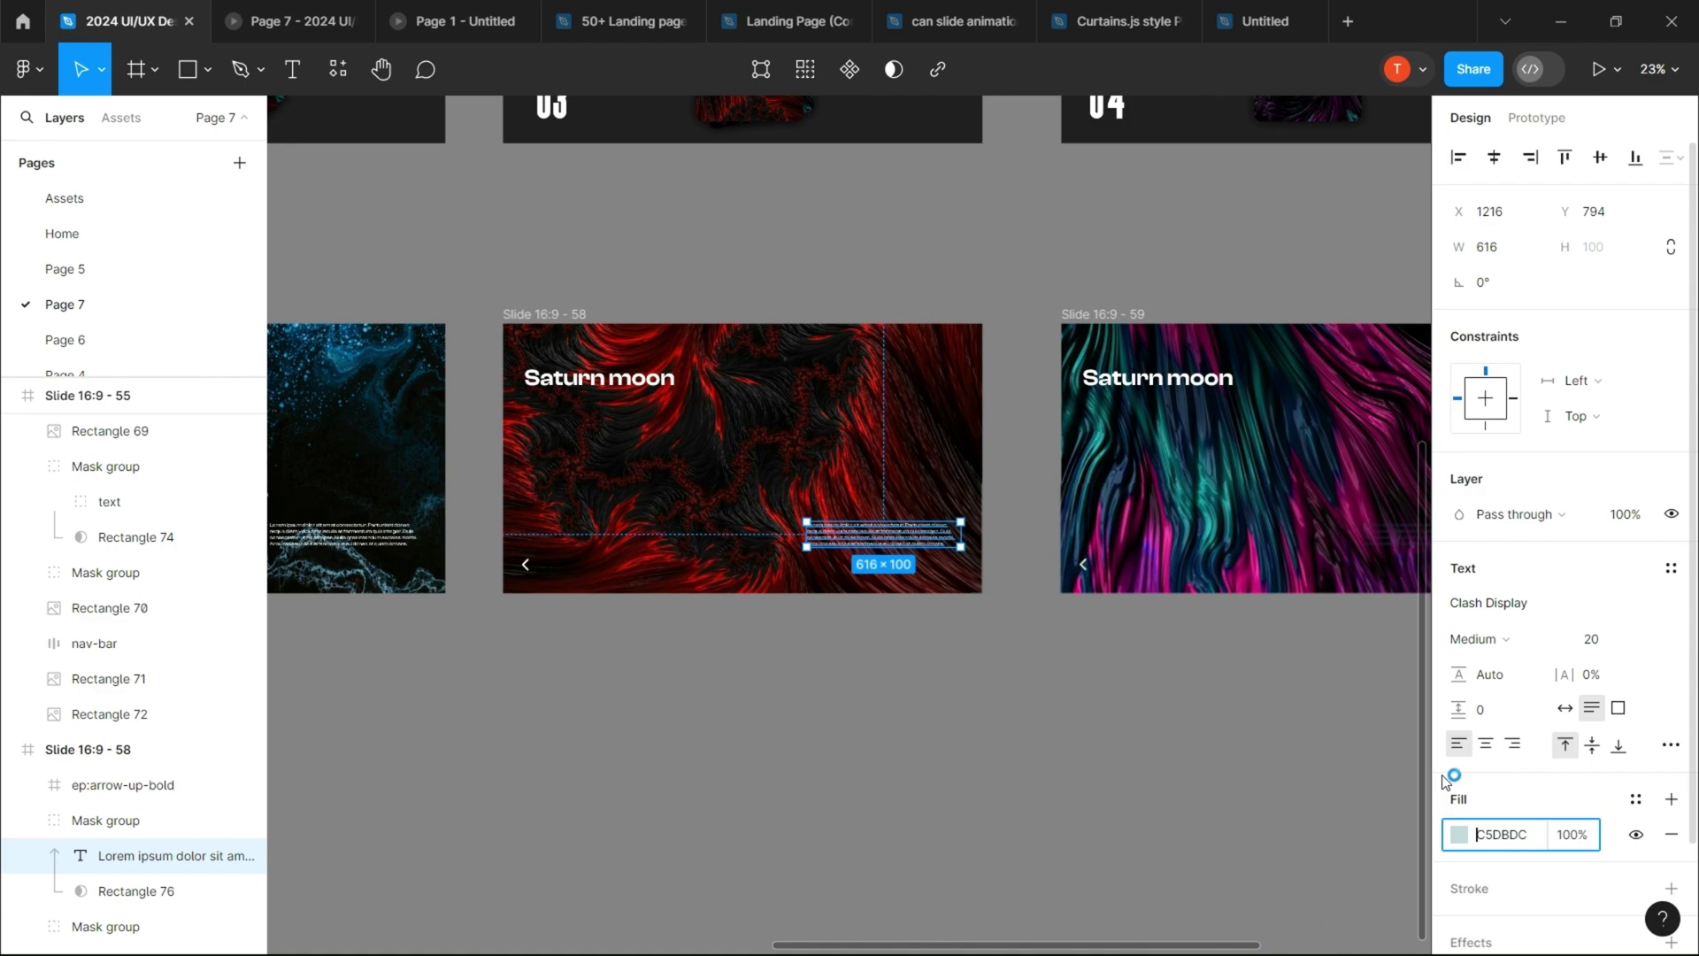
pyautogui.click(1457, 834)
pyautogui.moveTo(1205, 399); pyautogui.dragTo(1139, 368)
pyautogui.click(1119, 641)
# Step: Change the lorem ipsum paragraph's fill color on Slide 16:9 - 59 to white FFFFFF
pyautogui.moveTo(1242, 646); pyautogui.dragTo(938, 676)
pyautogui.click(1118, 565)
pyautogui.doubleClick(1118, 564)
pyautogui.click(1459, 835)
pyautogui.moveTo(1203, 400); pyautogui.dragTo(1144, 374)
pyautogui.click(1411, 318)
pyautogui.click(1108, 693)
# Step: Retitle Slide 16:9 - 57 as "Under the ocean" and widen the title's mask group to show the full text
pyautogui.moveTo(1310, 694); pyautogui.dragTo(1646, 717)
pyautogui.doubleClick(965, 441)
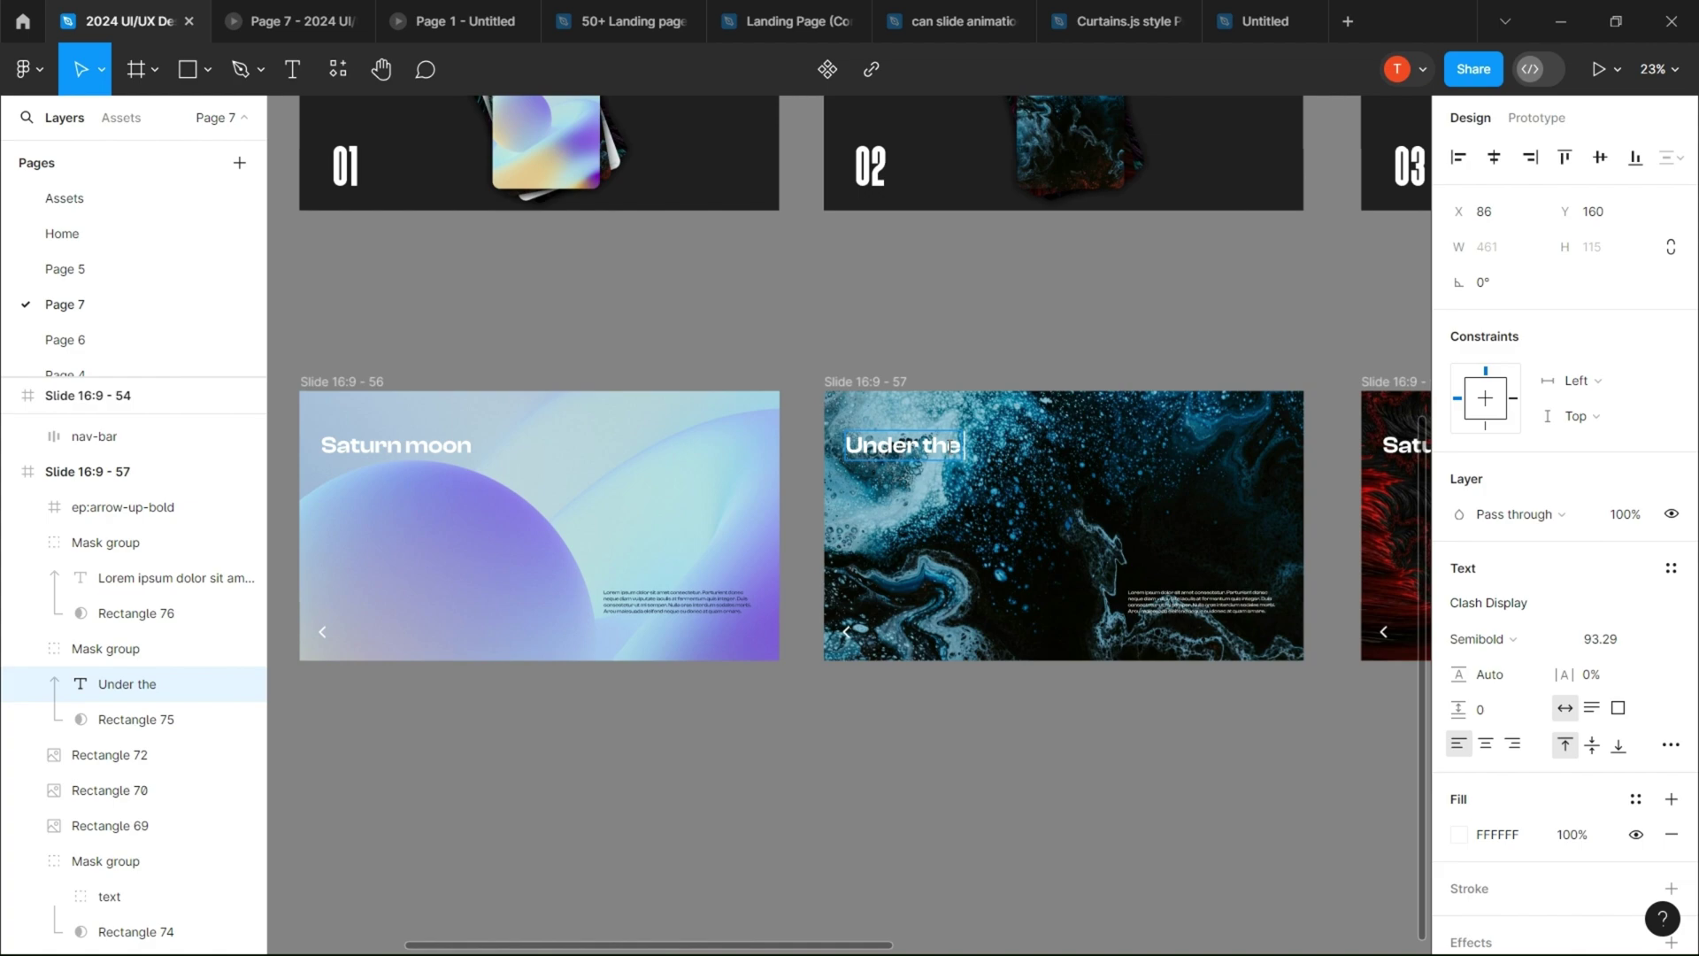
pyautogui.click(968, 551)
pyautogui.click(1035, 448)
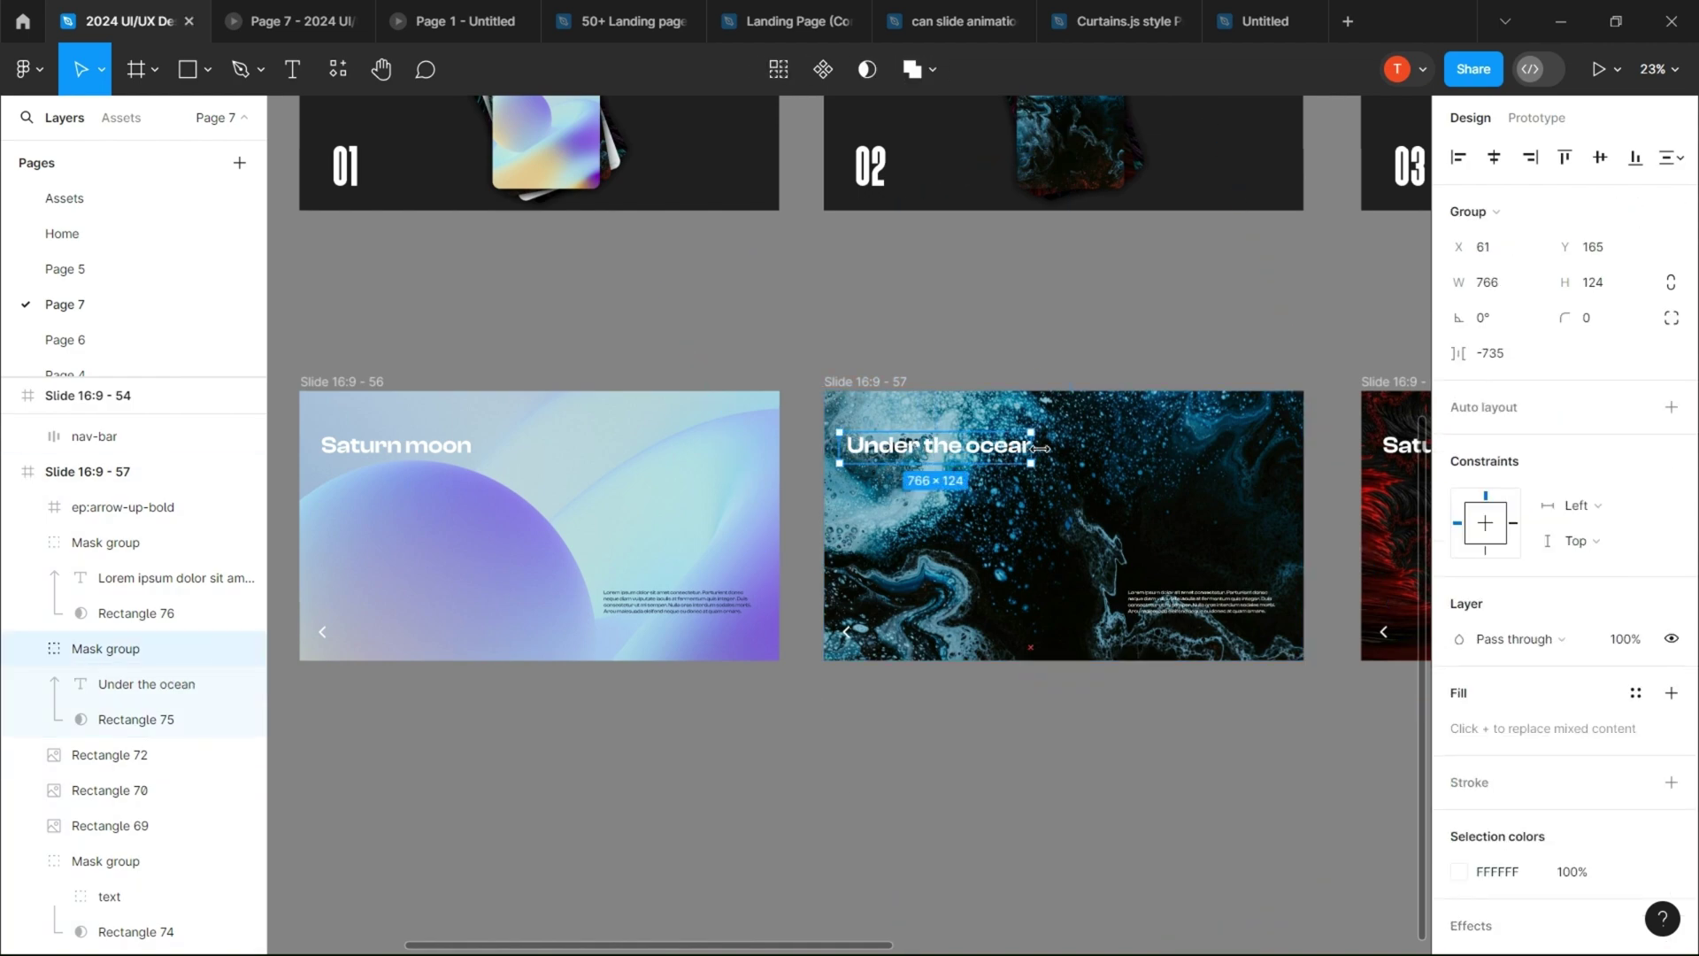
# Step: Replace the Saturn moon title on Slide 16:9 - 58 with "Red Gate"
pyautogui.hscroll(5, 1029, 553)
pyautogui.click(1062, 475)
pyautogui.doubleClick(1066, 475)
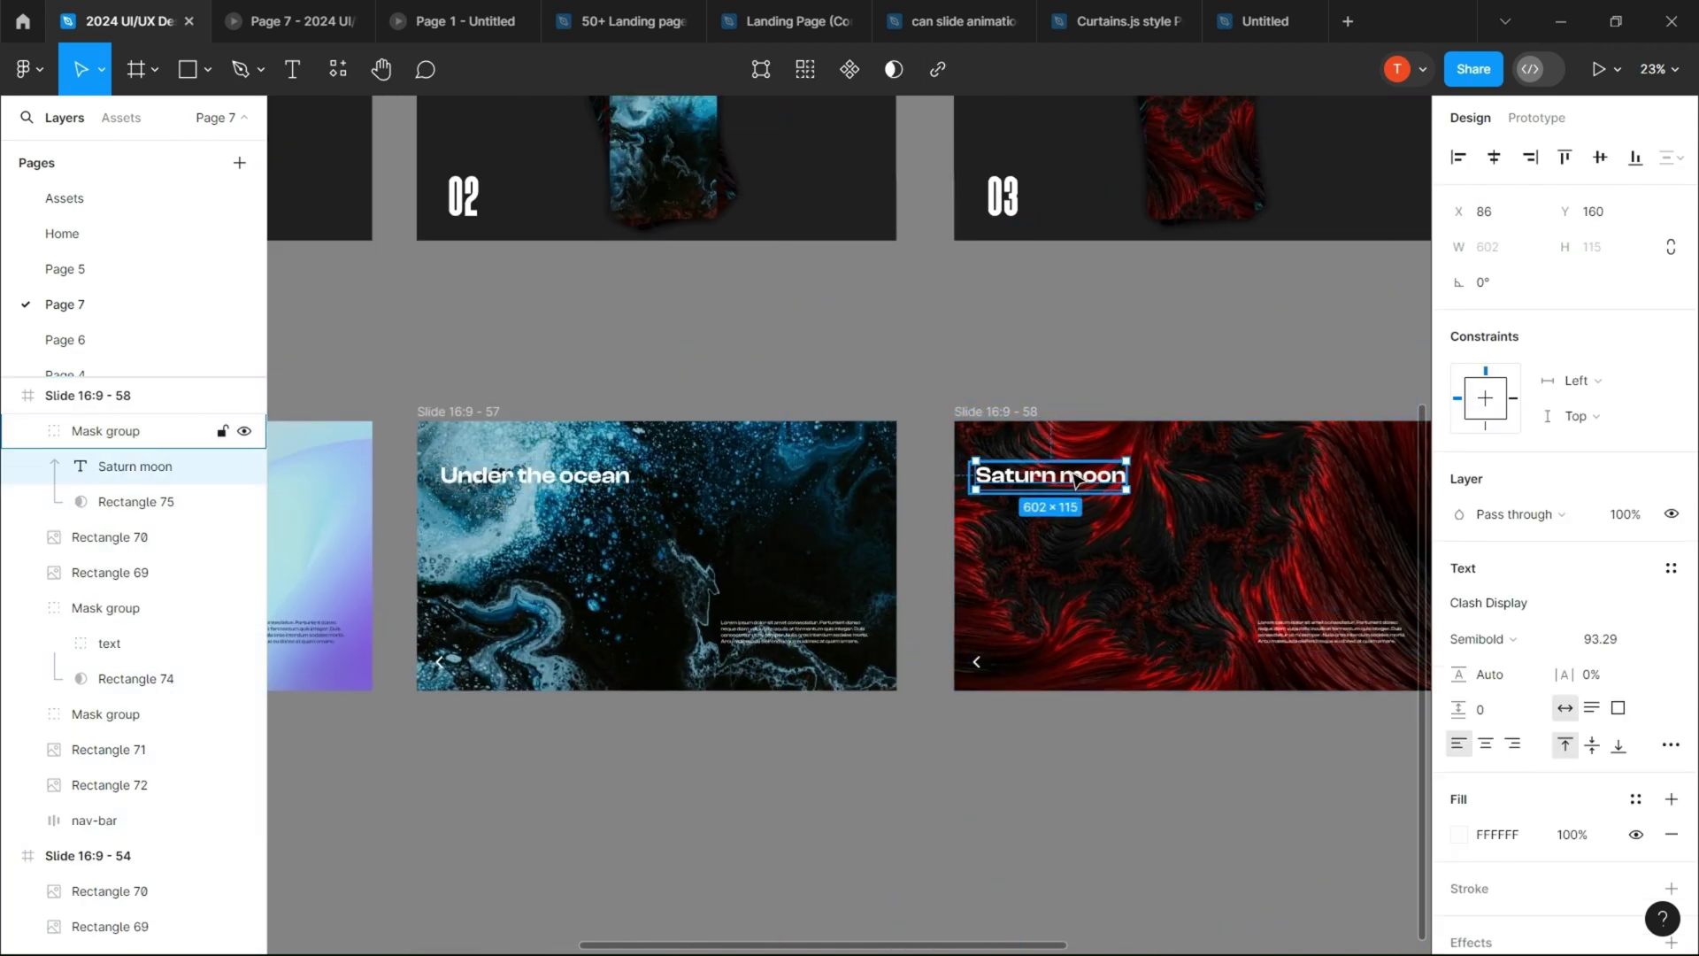
pyautogui.doubleClick(1073, 473)
pyautogui.write('Red gate')
# Step: Replace the Saturn moon title on Slide 16:9 - 59 with "Violet tree"
pyautogui.hscroll(5, 911, 513)
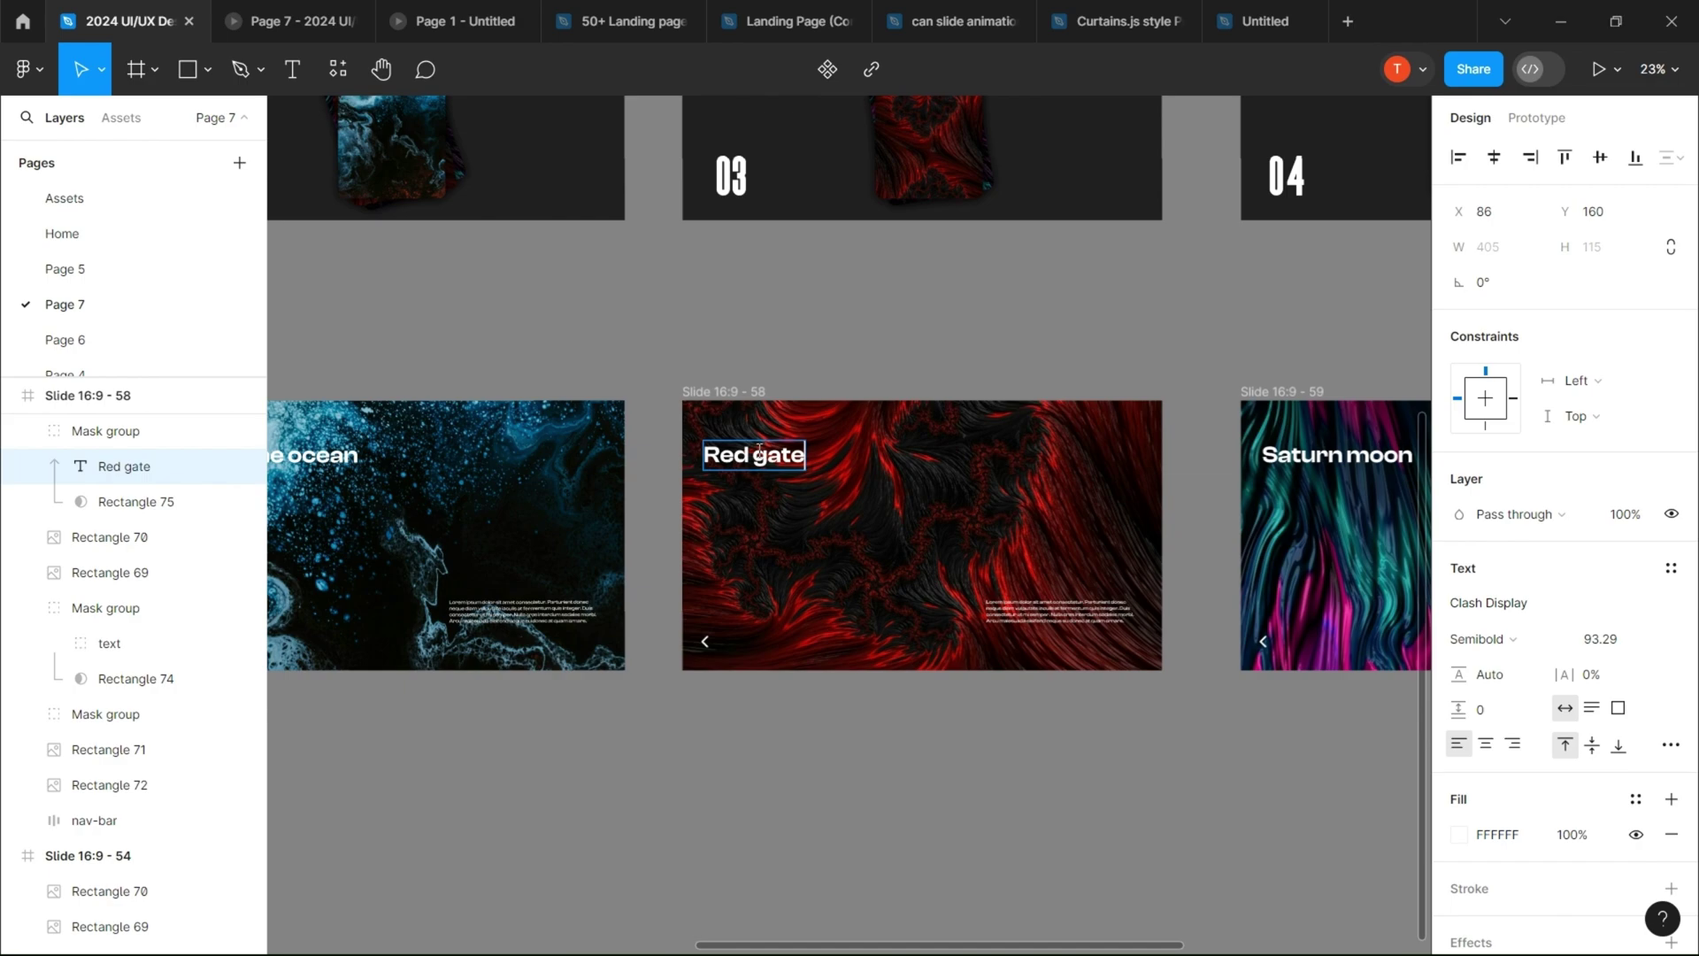
pyautogui.hscroll(7, 768, 454)
pyautogui.doubleClick(747, 459)
pyautogui.hotkey('ctrl', 'a')
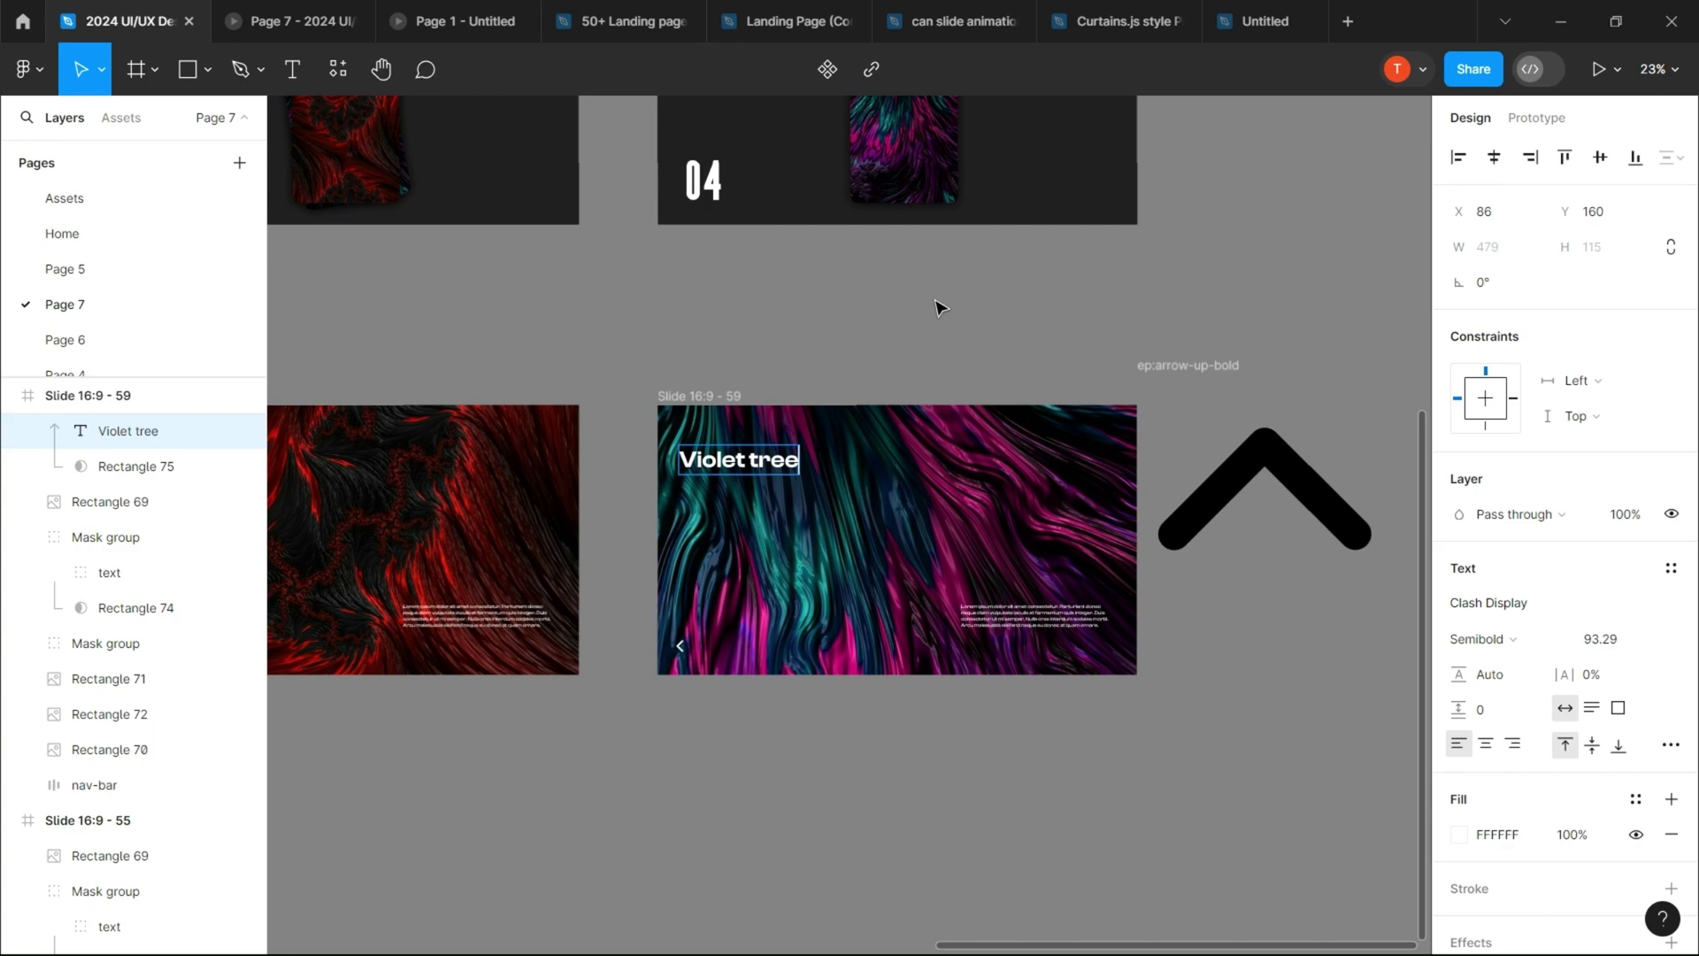
pyautogui.click(941, 307)
# Step: Copy the Saturn moon title and paragraph mask groups from Slide 16:9 - 56 into Slide 16:9 - 52
pyautogui.scroll(-4, 1150, 358)
pyautogui.scroll(2, 1150, 358)
pyautogui.click(1052, 312)
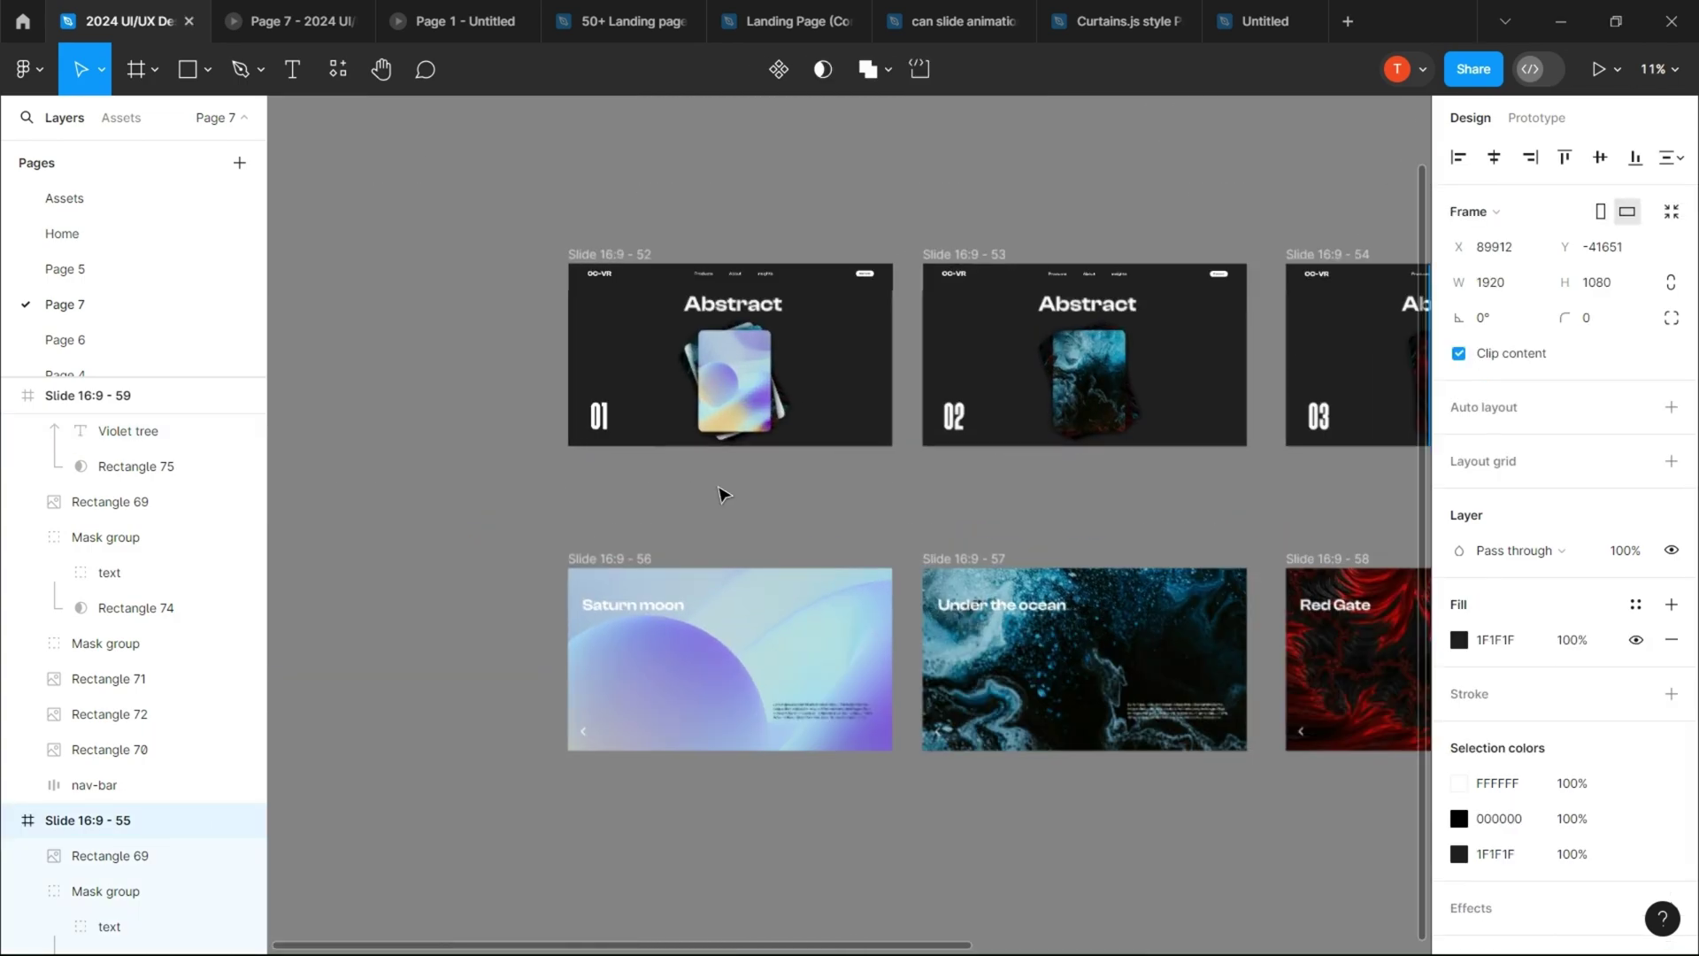
pyautogui.moveTo(718, 488); pyautogui.dragTo(577, 453)
pyautogui.doubleClick(502, 569)
pyautogui.click(387, 584)
pyautogui.click(511, 577)
pyautogui.keyDown('shift'); pyautogui.click(674, 677); pyautogui.keyUp('shift')
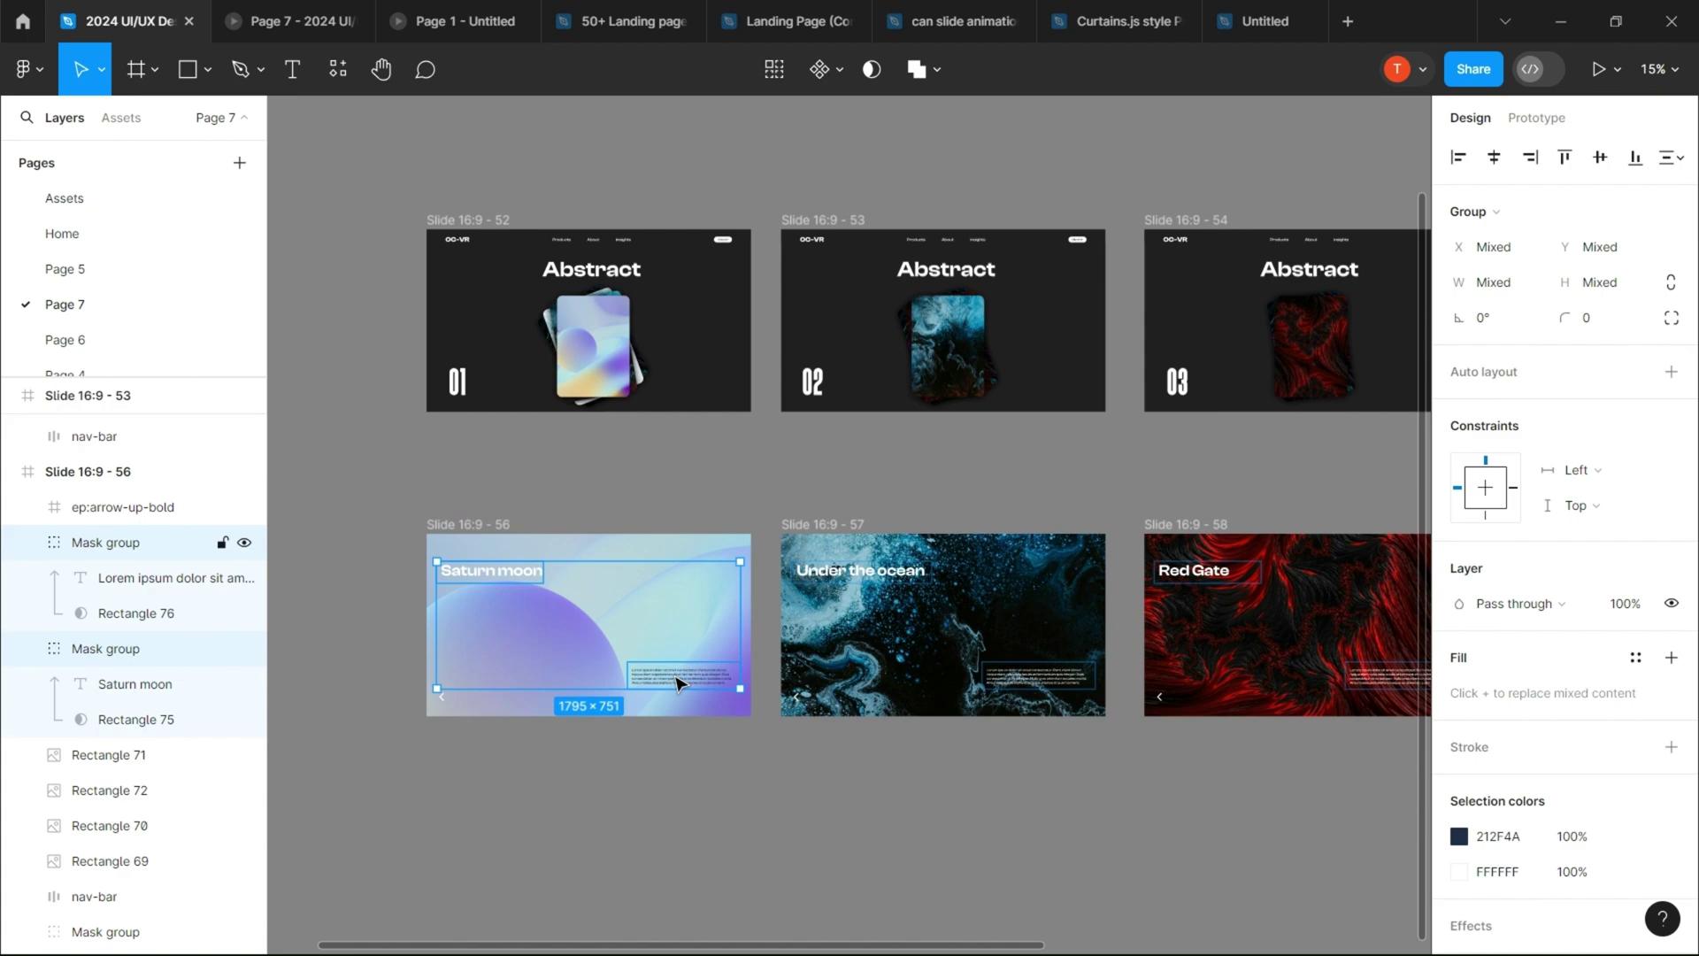
pyautogui.keyDown('shift'); pyautogui.click(491, 218); pyautogui.keyUp('shift')
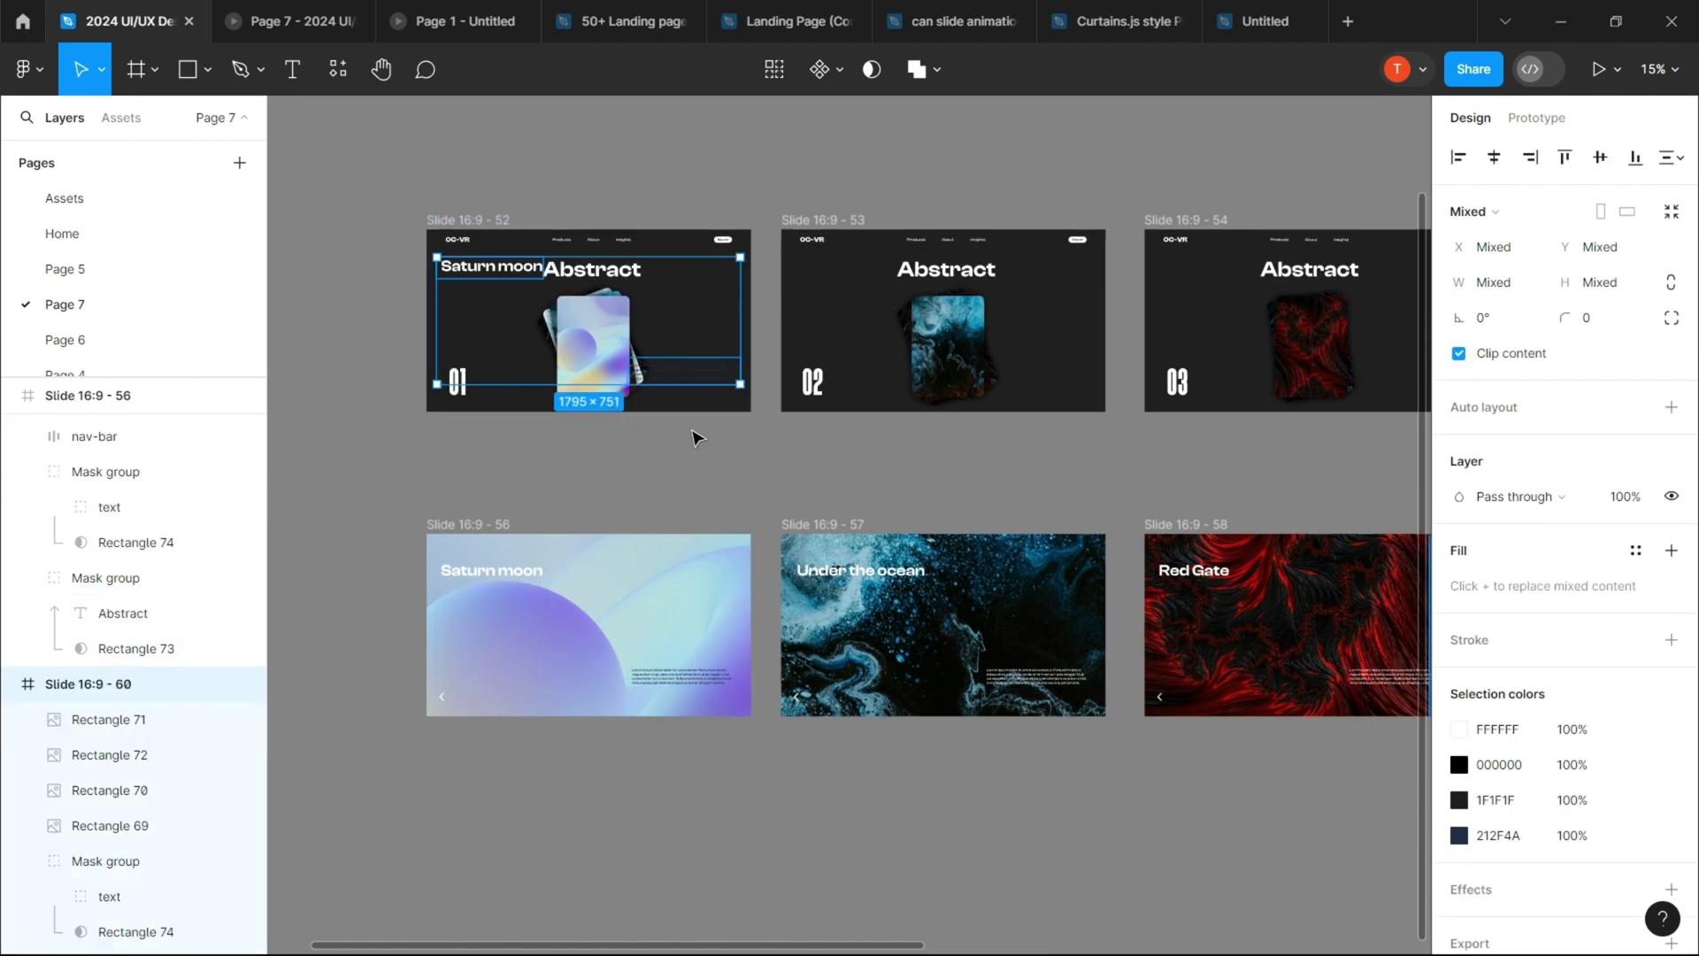
# Step: Copy the Under the ocean title and paragraph mask groups from Slide 16:9 - 57 into Slide 16:9 - 53
pyautogui.click(1035, 677)
pyautogui.keyDown('shift'); pyautogui.click(851, 567); pyautogui.keyUp('shift')
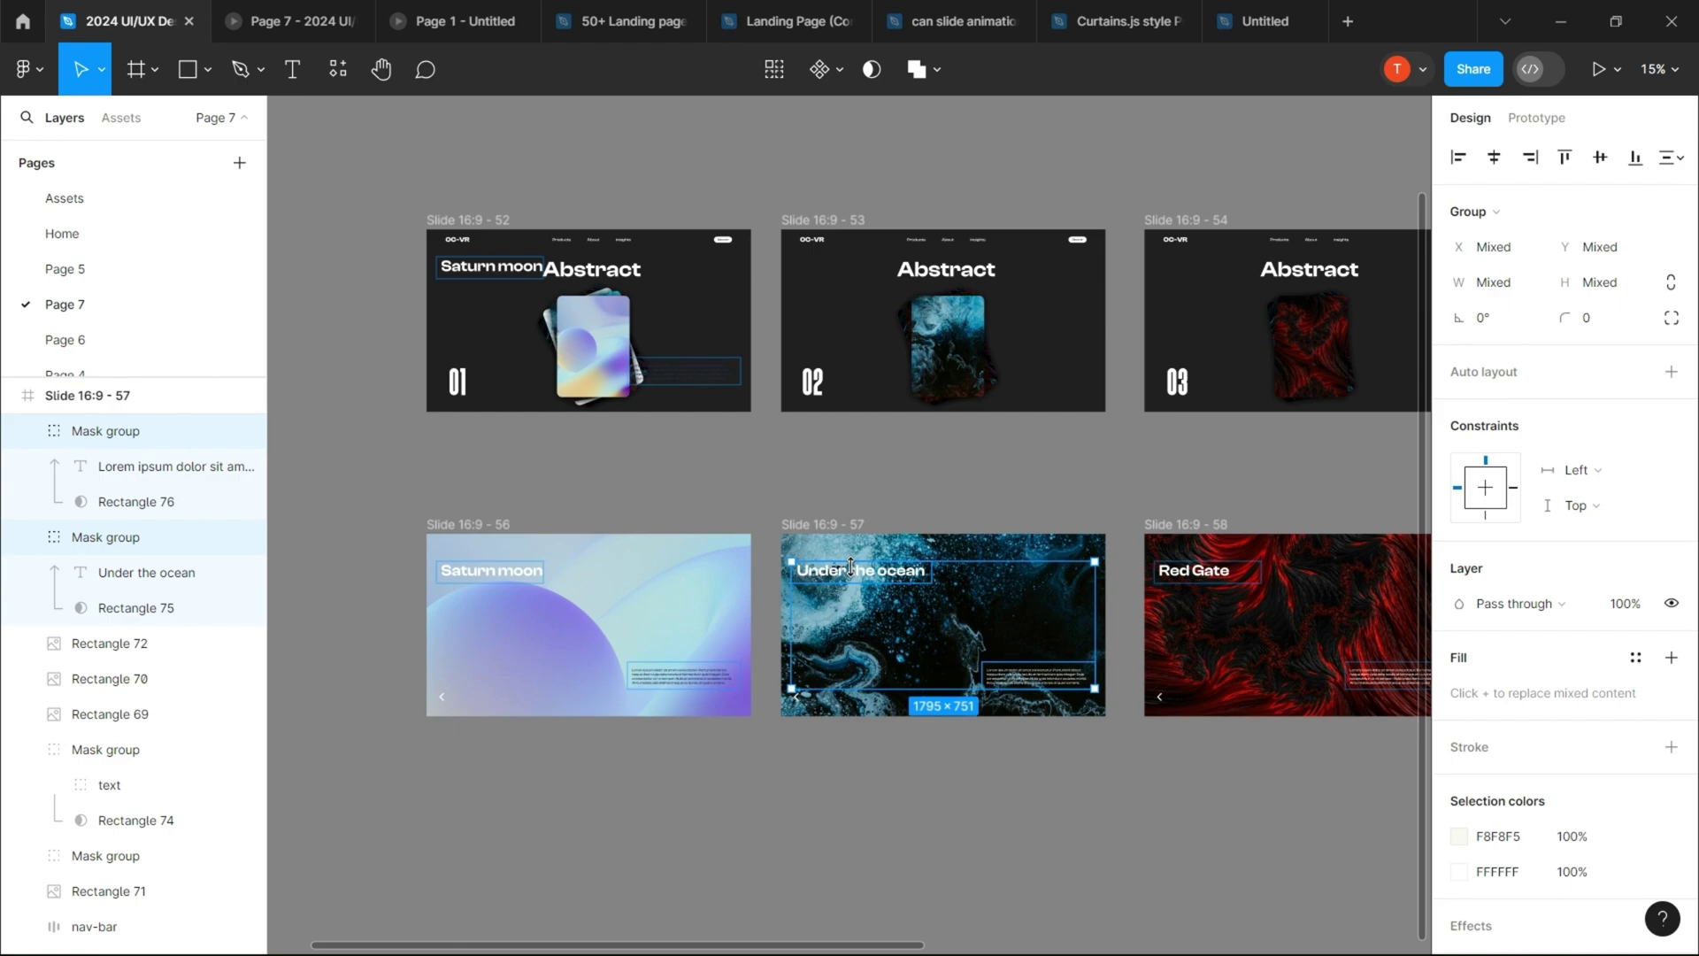
pyautogui.keyDown('shift'); pyautogui.click(823, 229); pyautogui.keyUp('shift')
pyautogui.hotkey('ctrl', 'v')
# Step: Copy the Red Gate title and paragraph mask groups from Slide 16:9 - 58 into Slide 16:9 - 54
pyautogui.hscroll(2, 755, 515)
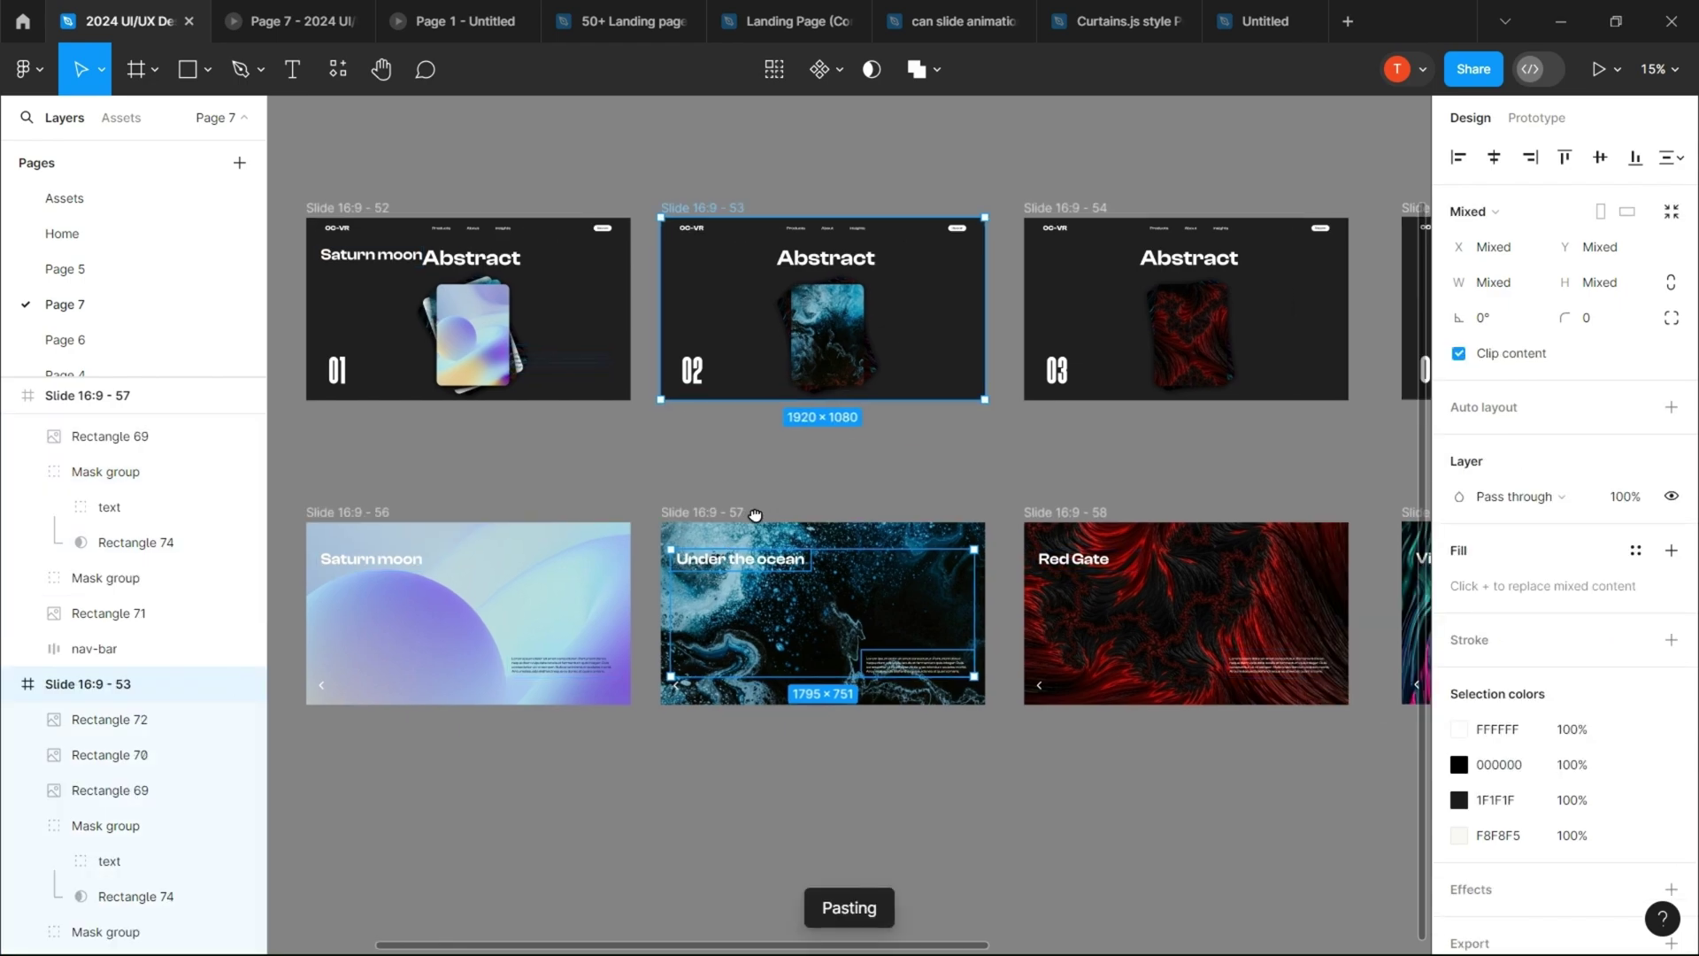
pyautogui.hscroll(2, 754, 515)
pyautogui.click(974, 569)
pyautogui.keyDown('shift'); pyautogui.click(1185, 677); pyautogui.keyUp('shift')
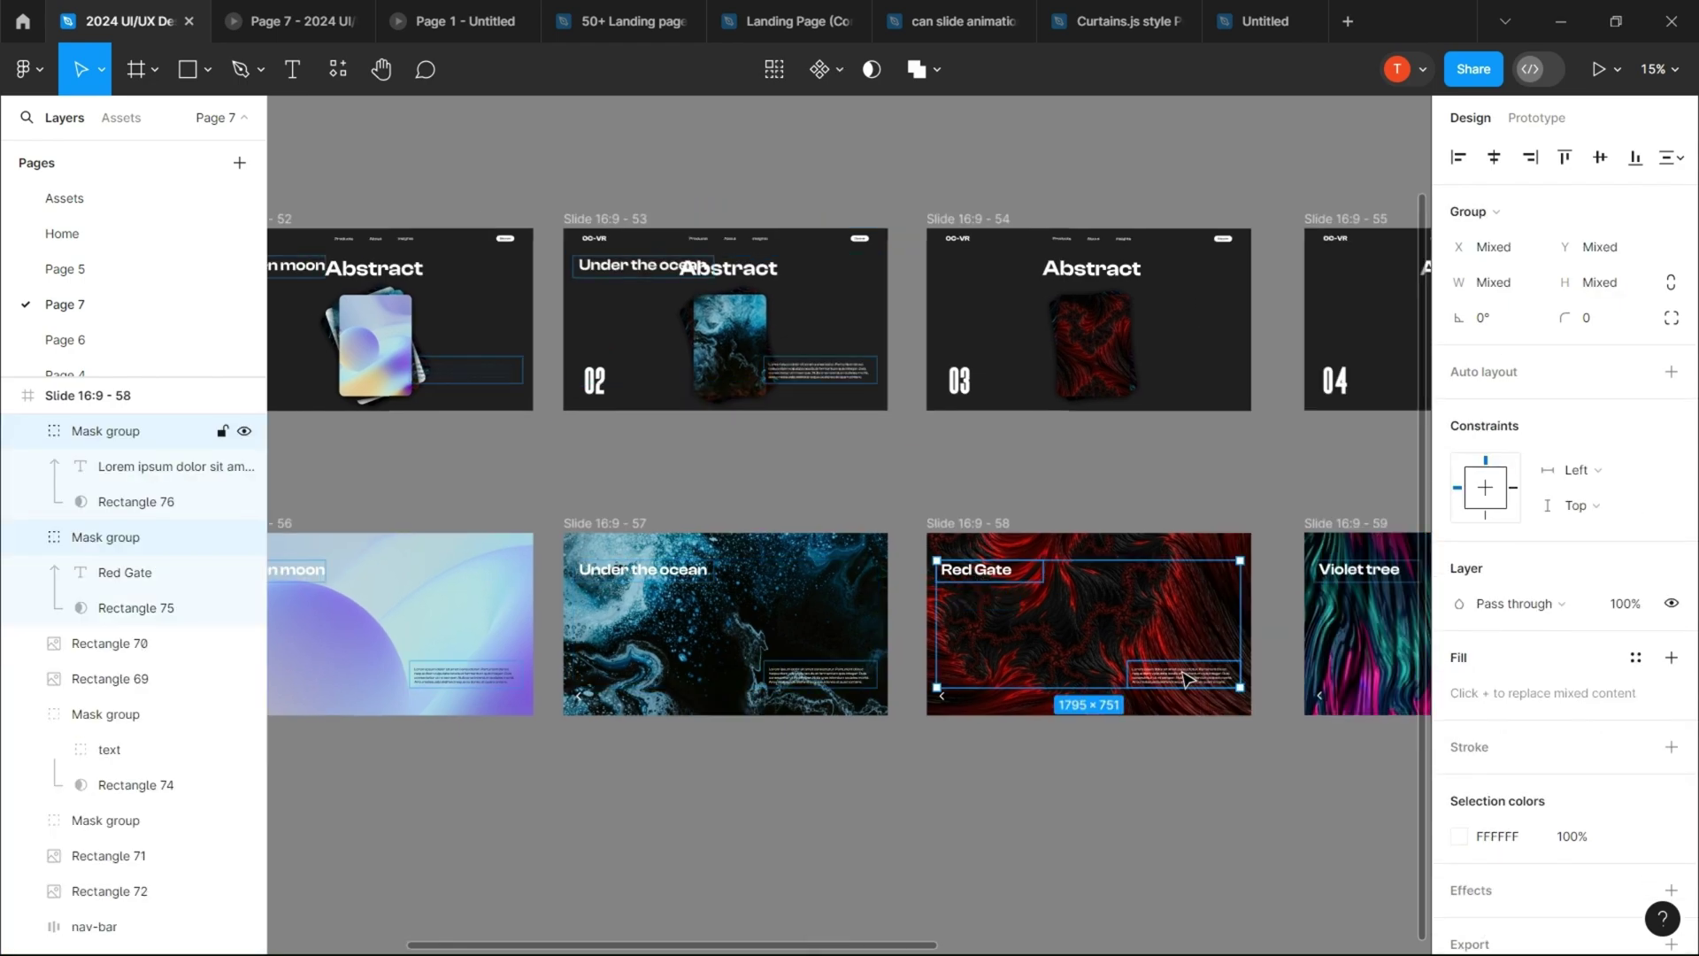
pyautogui.keyDown('shift'); pyautogui.click(980, 228); pyautogui.keyUp('shift')
pyautogui.hotkey('ctrl', 'v')
# Step: Copy the Violet tree title and paragraph mask groups from Slide 16:9 - 59 into Slide 16:9 - 55
pyautogui.hscroll(2, 977, 562)
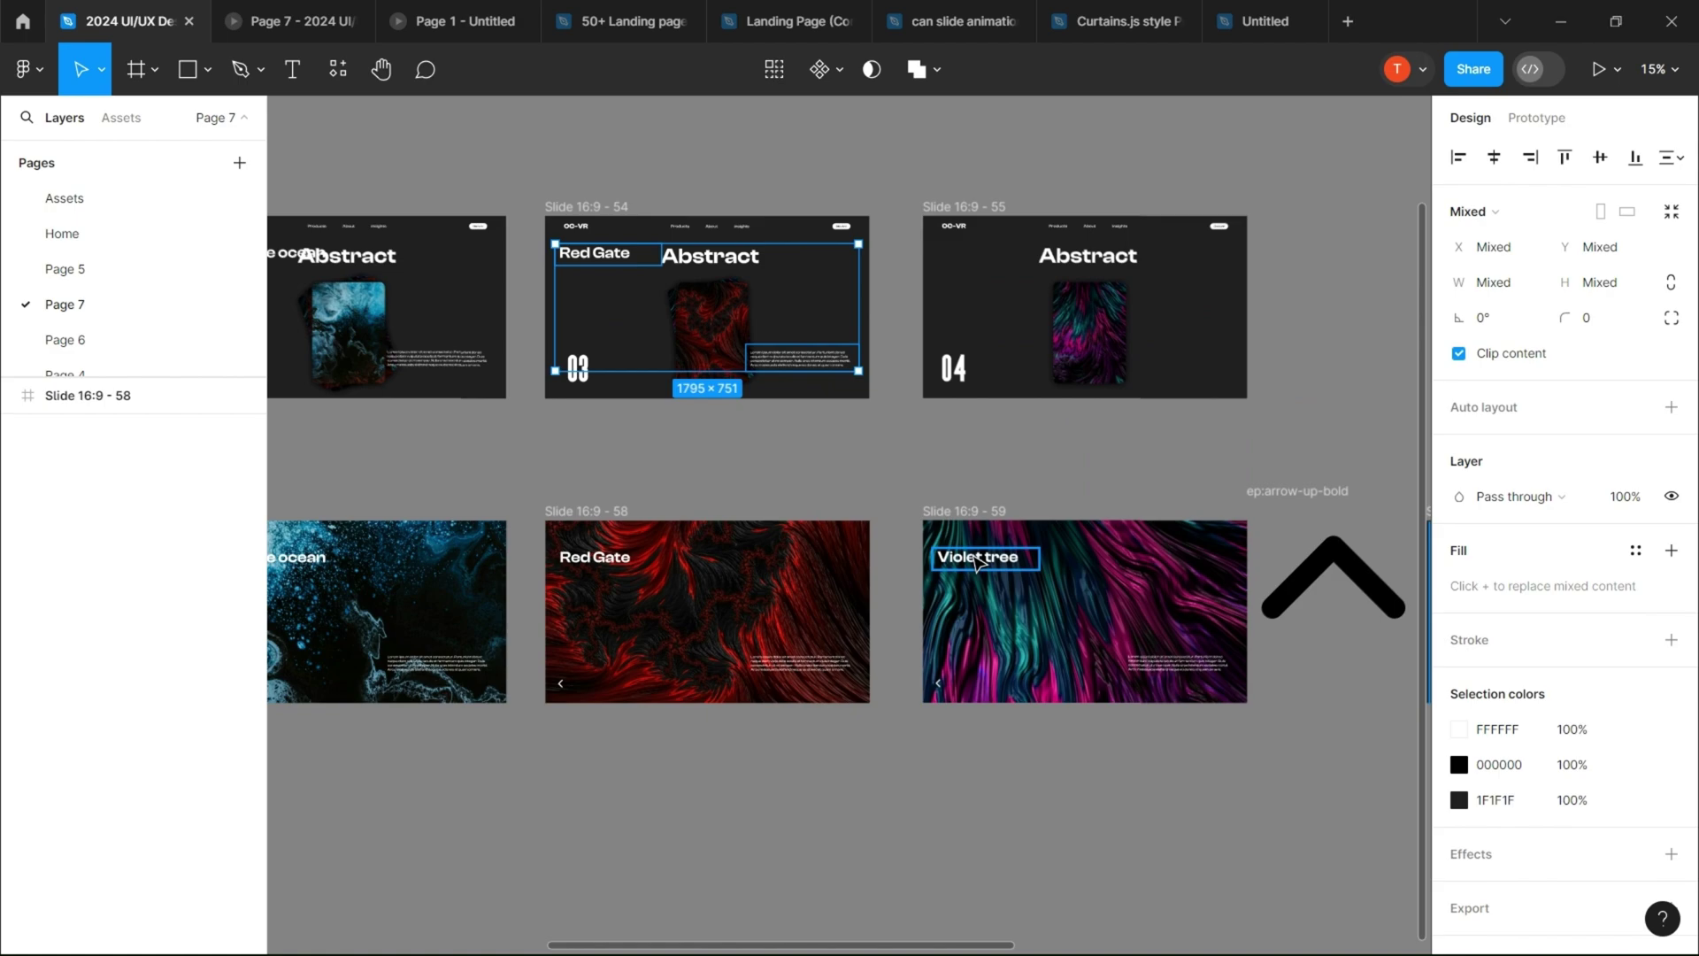
pyautogui.click(978, 561)
pyautogui.keyDown('shift'); pyautogui.click(1182, 668); pyautogui.keyUp('shift')
pyautogui.keyDown('shift'); pyautogui.click(924, 265); pyautogui.keyUp('shift')
pyautogui.hotkey('ctrl', 'v')
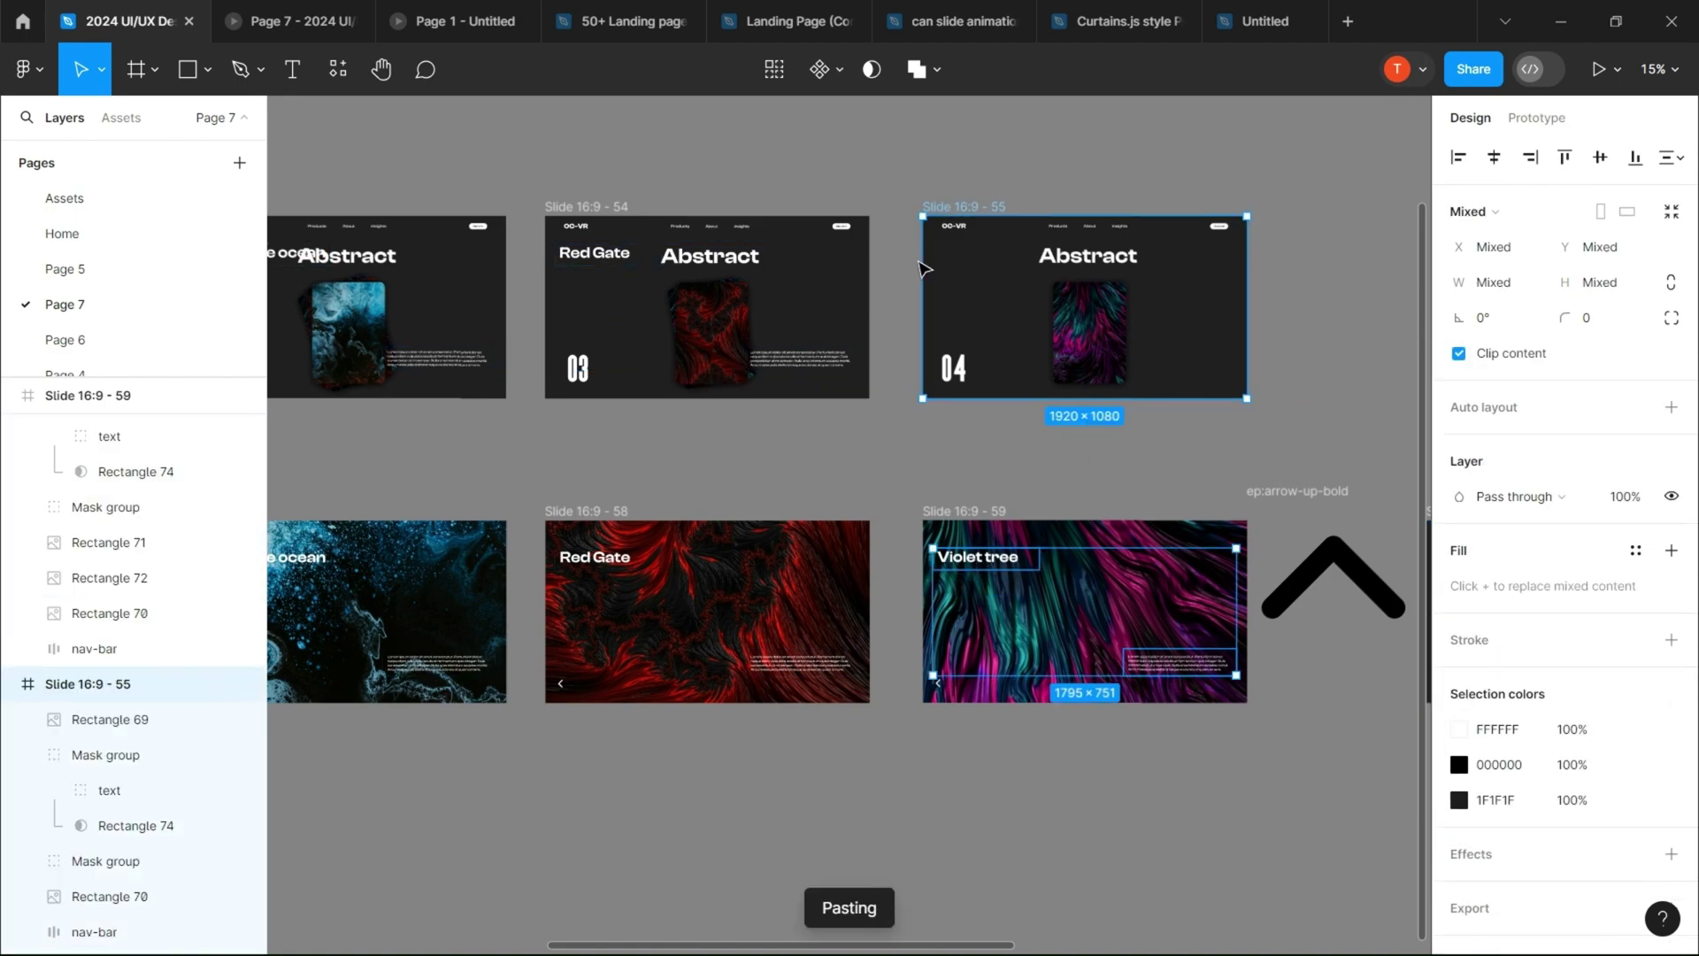
# Step: Hide the Saturn moon title and the paragraph on Slide 16:9 - 52 by shifting both texts vertically out of their masks
pyautogui.moveTo(844, 476); pyautogui.dragTo(1395, 511)
pyautogui.scroll(4, 755, 410)
pyautogui.moveTo(831, 433); pyautogui.dragTo(498, 450)
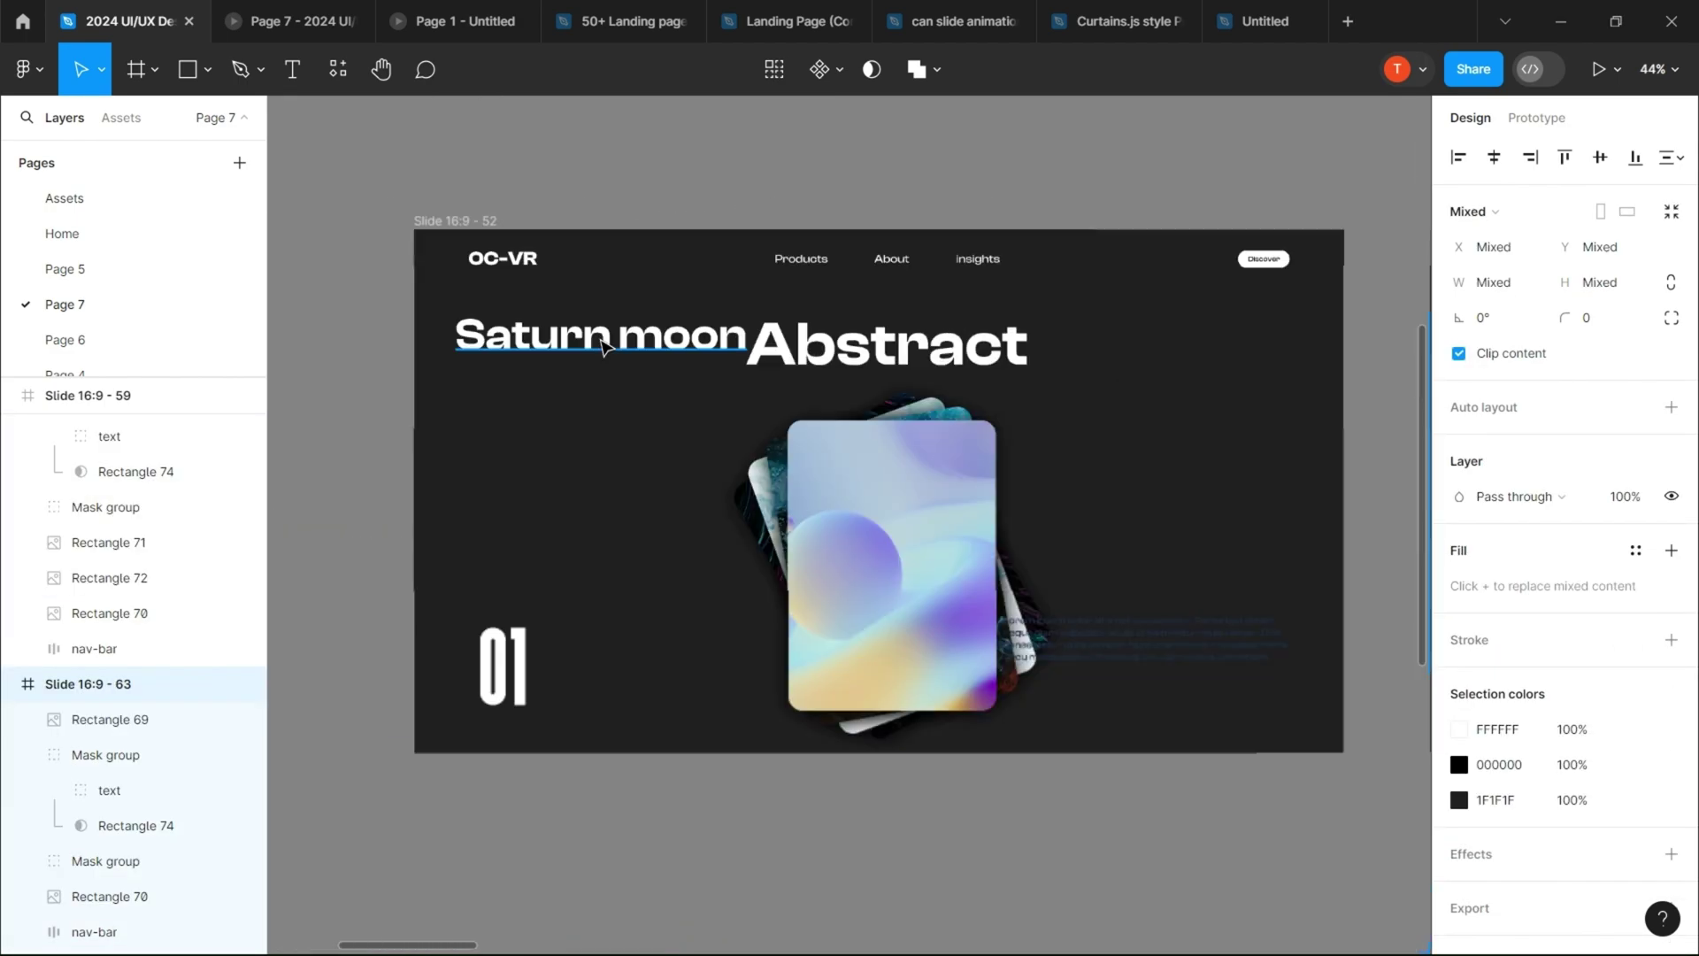
pyautogui.click(604, 345)
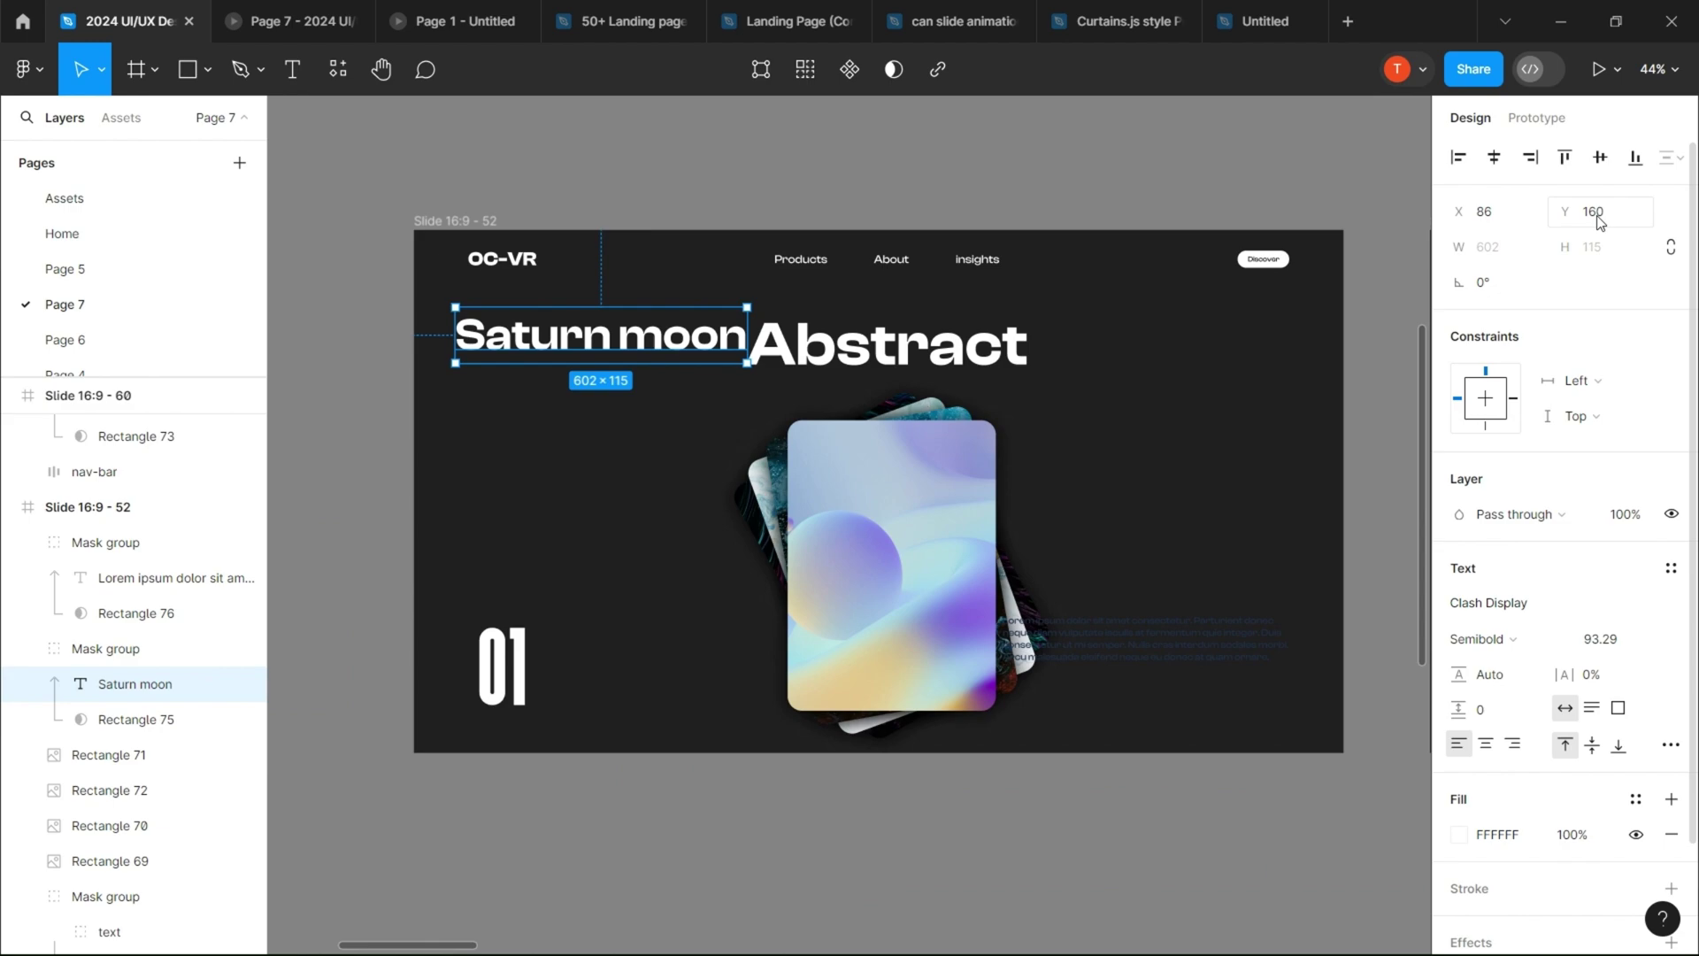
pyautogui.moveTo(1572, 214); pyautogui.dragTo(174, 198)
pyautogui.click(1213, 644)
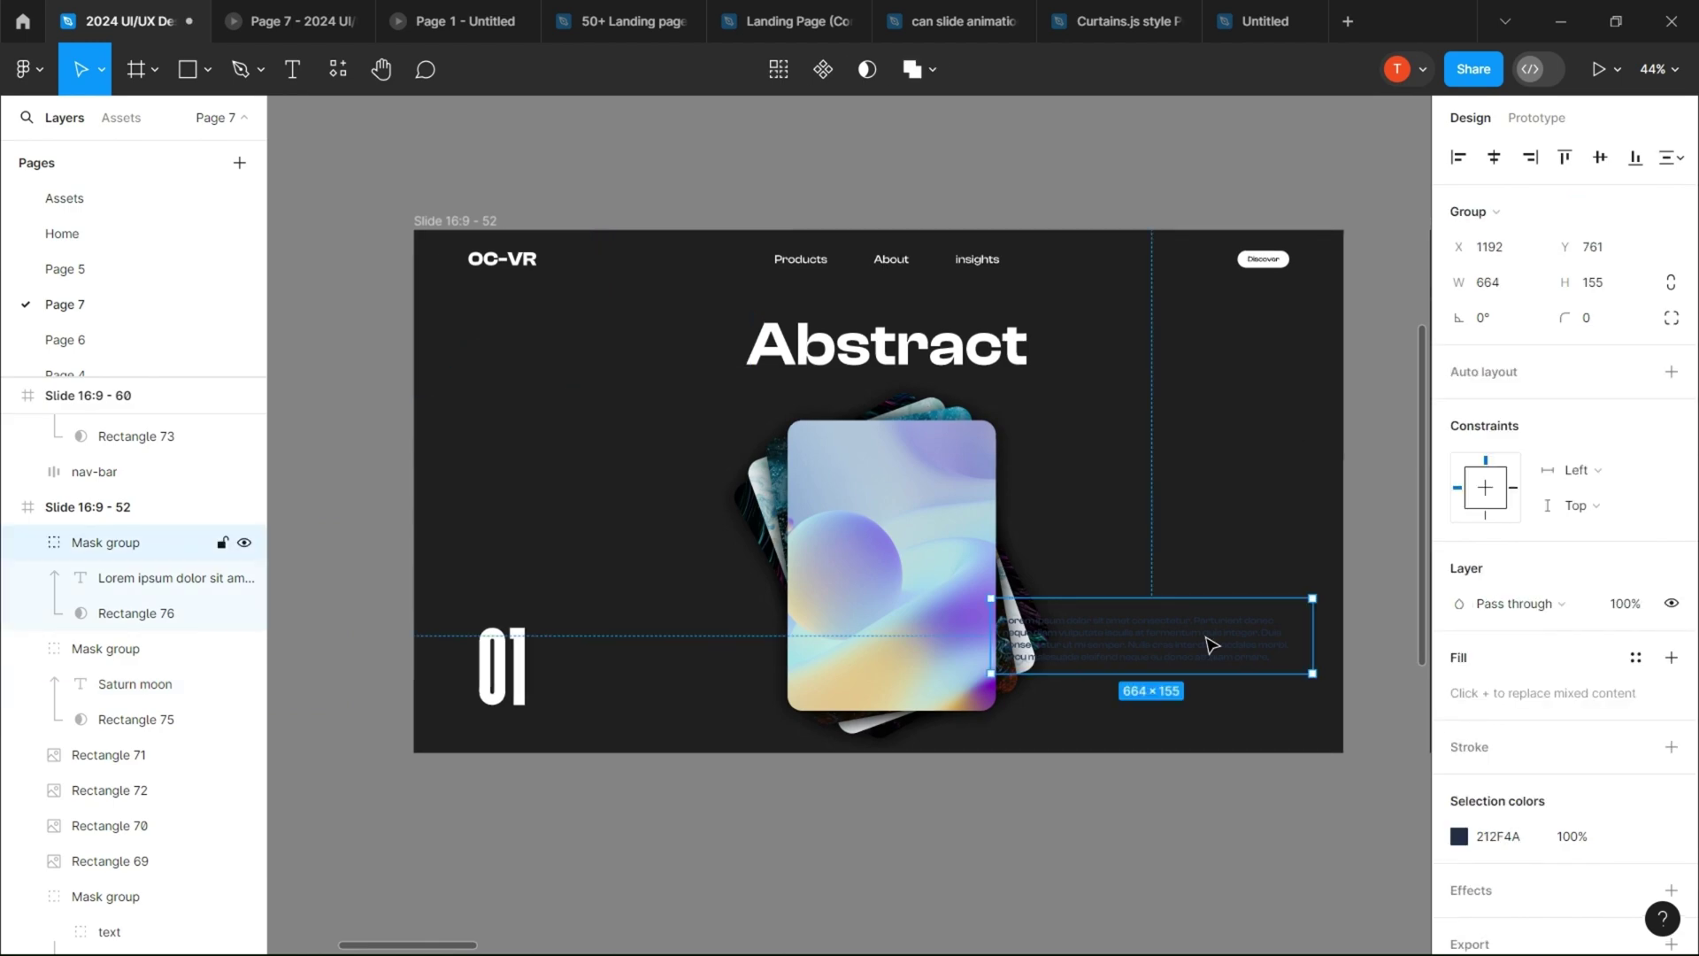
pyautogui.moveTo(1576, 209); pyautogui.dragTo(89, 235)
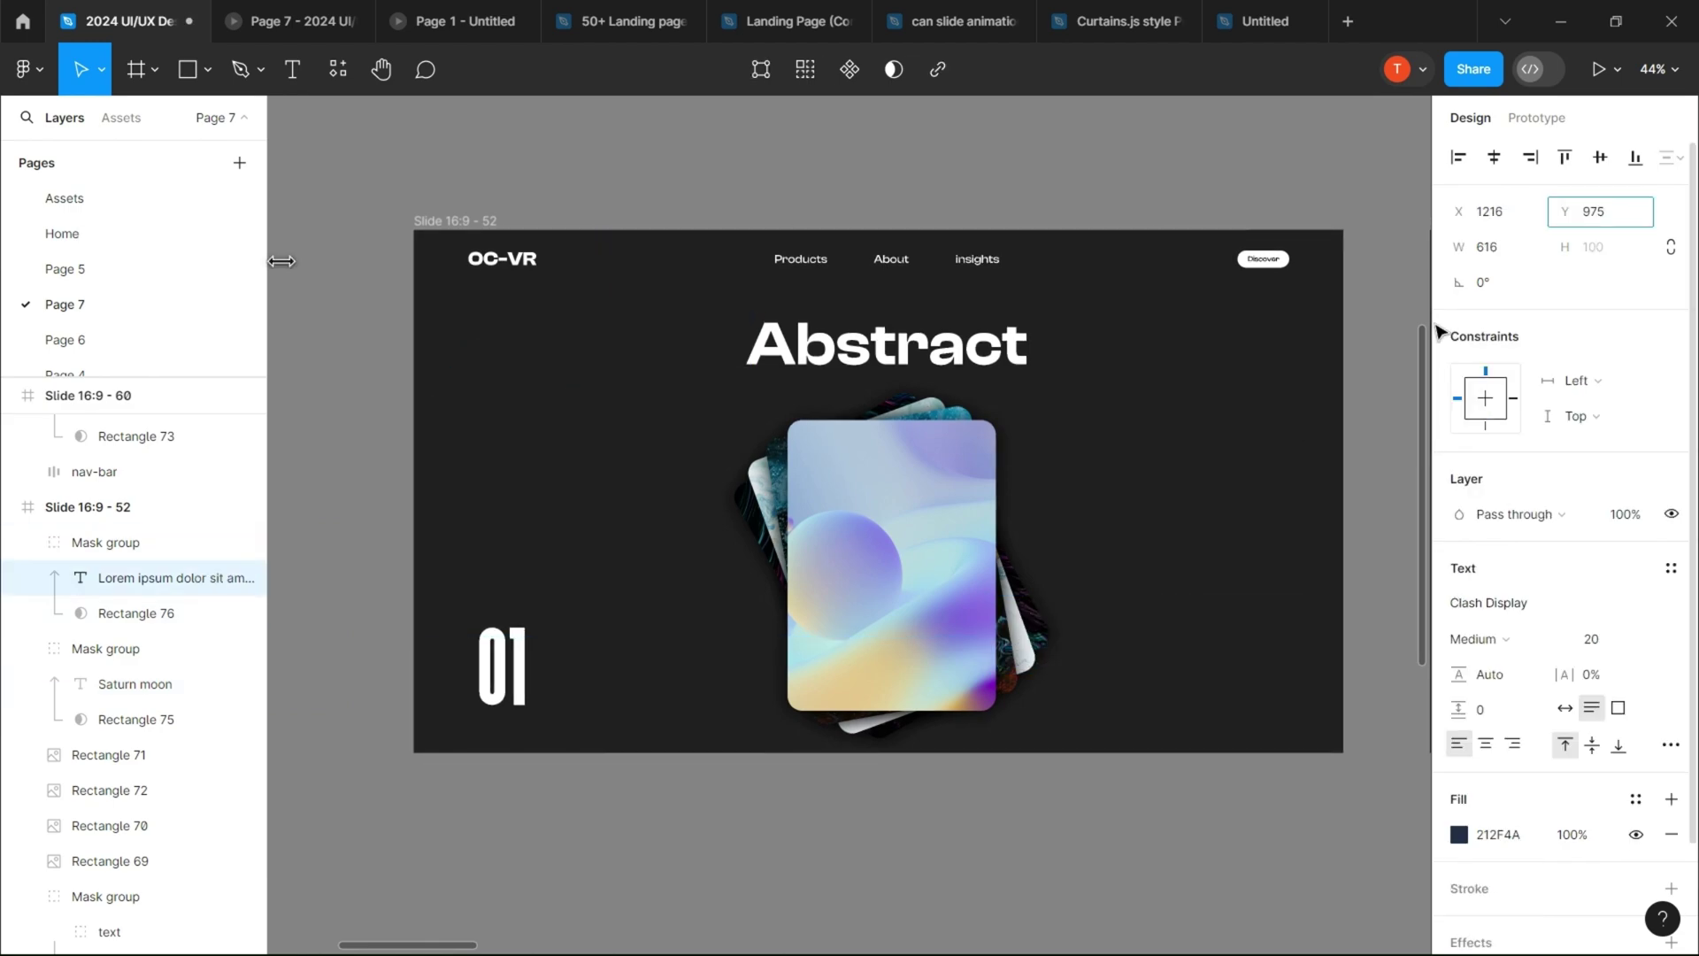
# Step: Move the Under the ocean title on Slide 16:9 - 53 down inside its mask until it is hidden
pyautogui.hscroll(5, 877, 363)
pyautogui.click(956, 354)
pyautogui.doubleClick(956, 354)
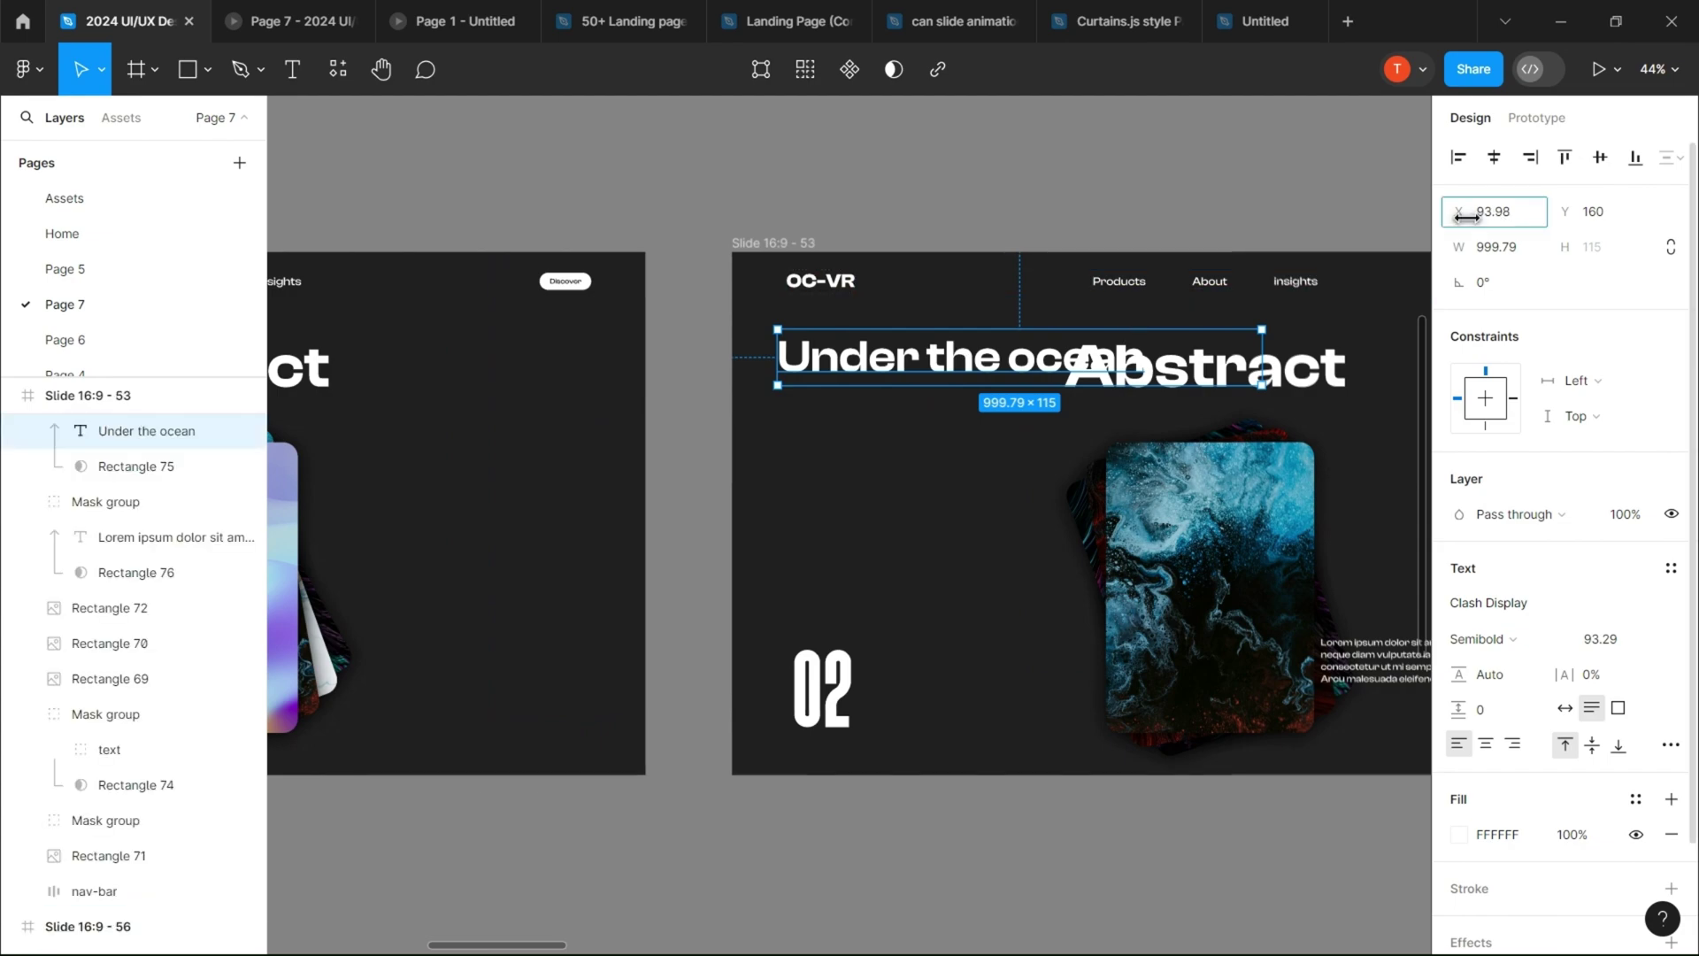
pyautogui.moveTo(1466, 217); pyautogui.dragTo(154, 199)
pyautogui.hotkey('ctrl', 'z')
pyautogui.moveTo(1566, 214); pyautogui.dragTo(63, 192)
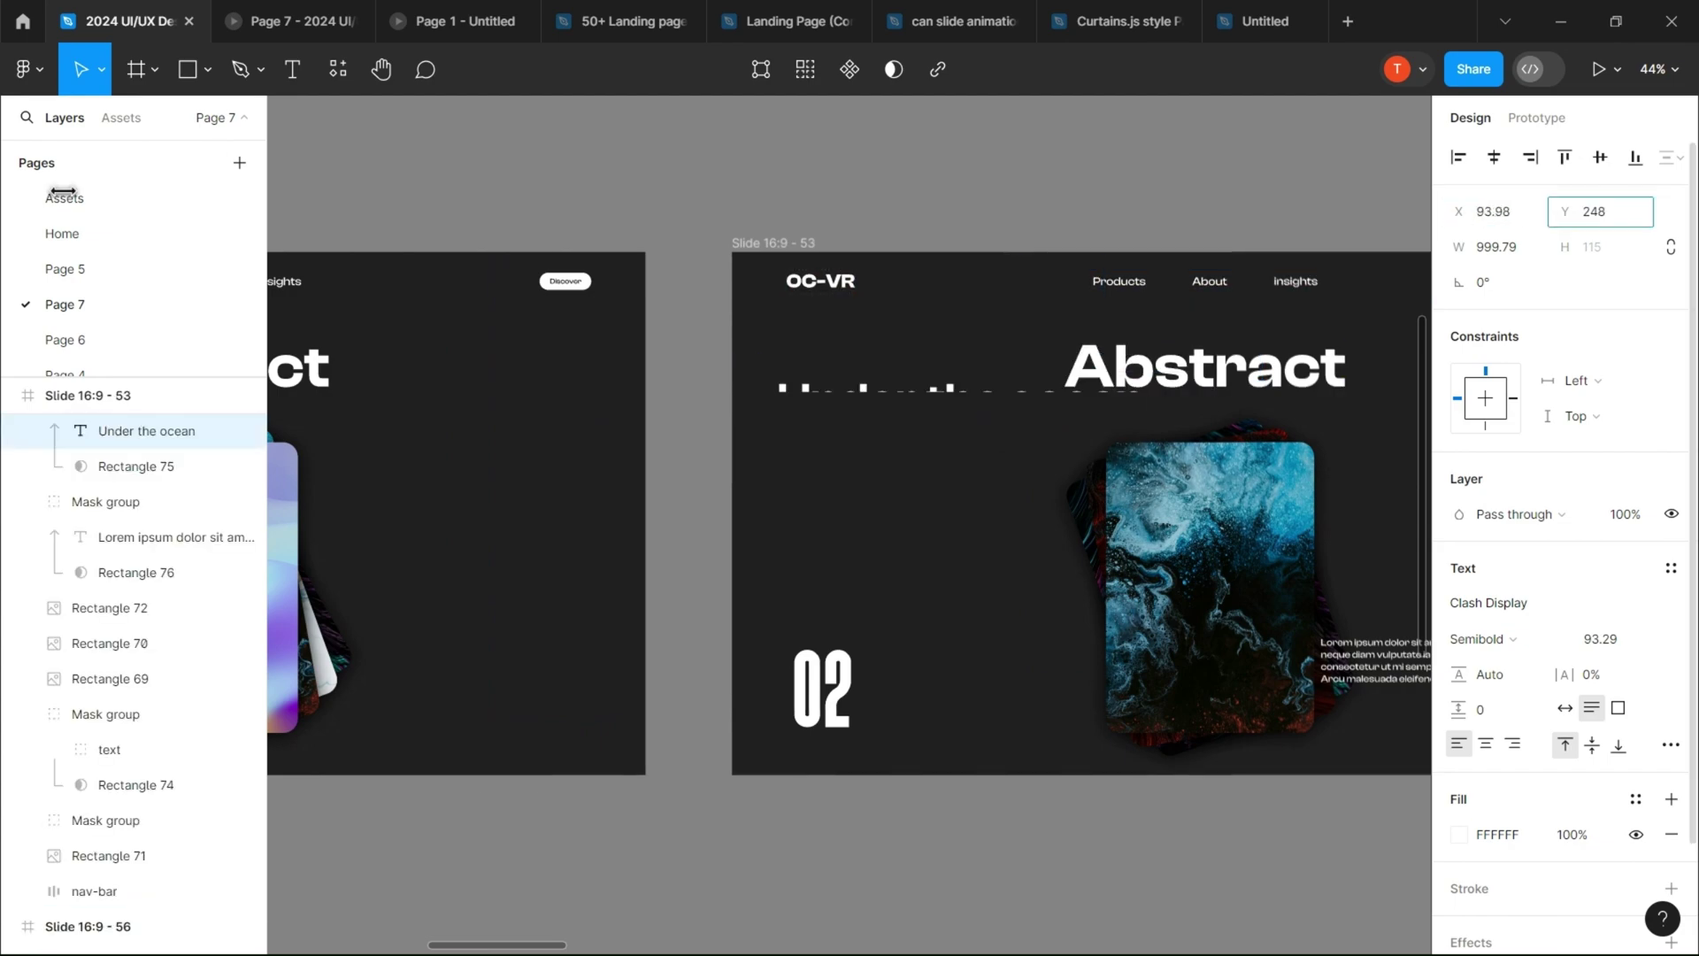
# Step: Move the lorem ipsum paragraph on Slide 16:9 - 53 vertically out of its mask to hide it
pyautogui.hscroll(5, 811, 563)
pyautogui.click(866, 689)
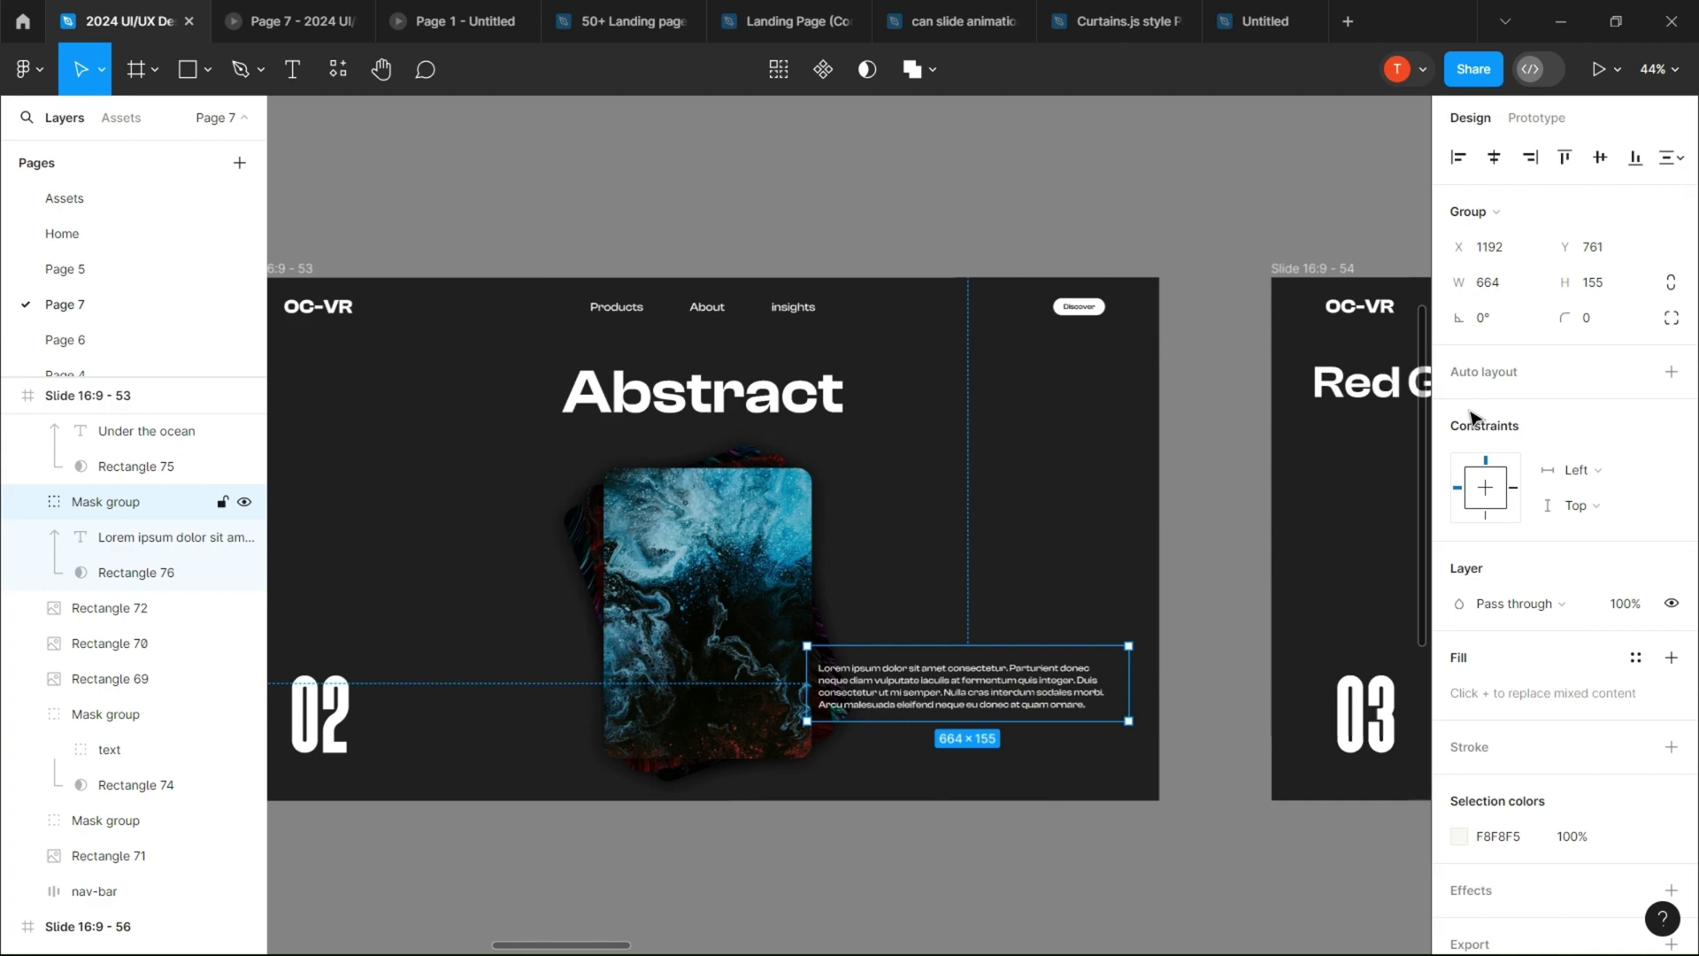
pyautogui.doubleClick(1033, 706)
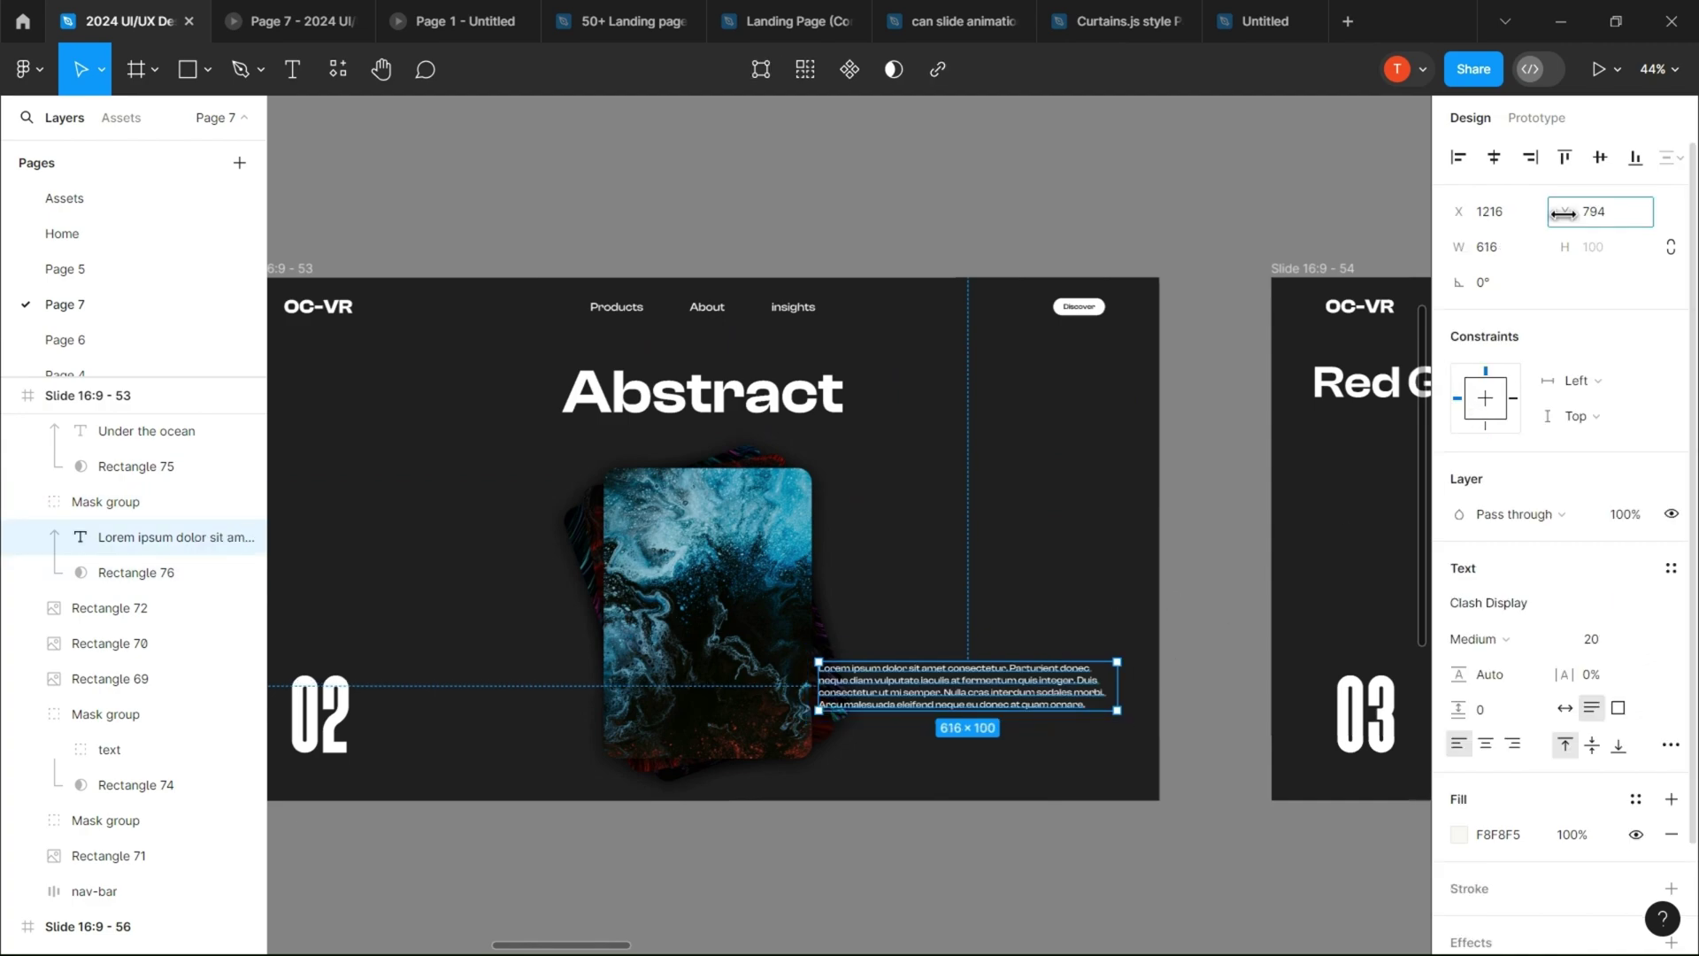
pyautogui.moveTo(1563, 214); pyautogui.dragTo(212, 229)
# Step: Hide the Red Gate title and the paragraph on Slide 16:9 - 54 by lowering both texts out of their masks
pyautogui.moveTo(787, 677); pyautogui.dragTo(91, 711)
pyautogui.doubleClick(732, 432)
pyautogui.moveTo(1564, 214); pyautogui.dragTo(1604, 214)
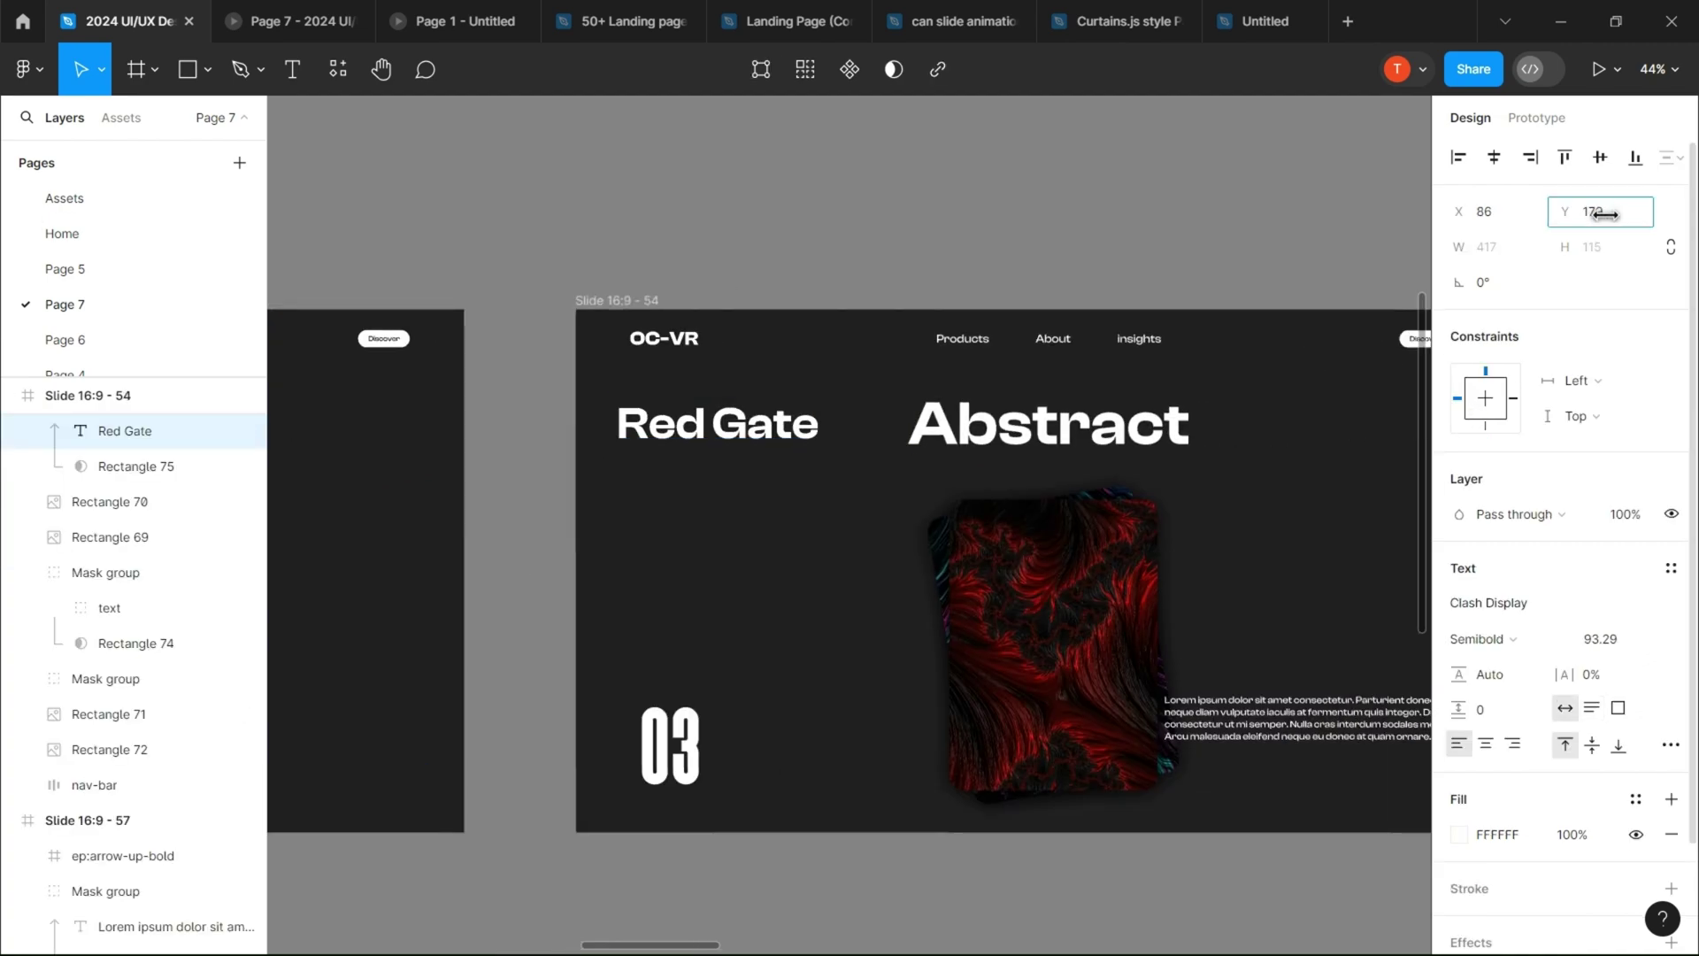
pyautogui.hscroll(5, 849, 549)
pyautogui.click(805, 721)
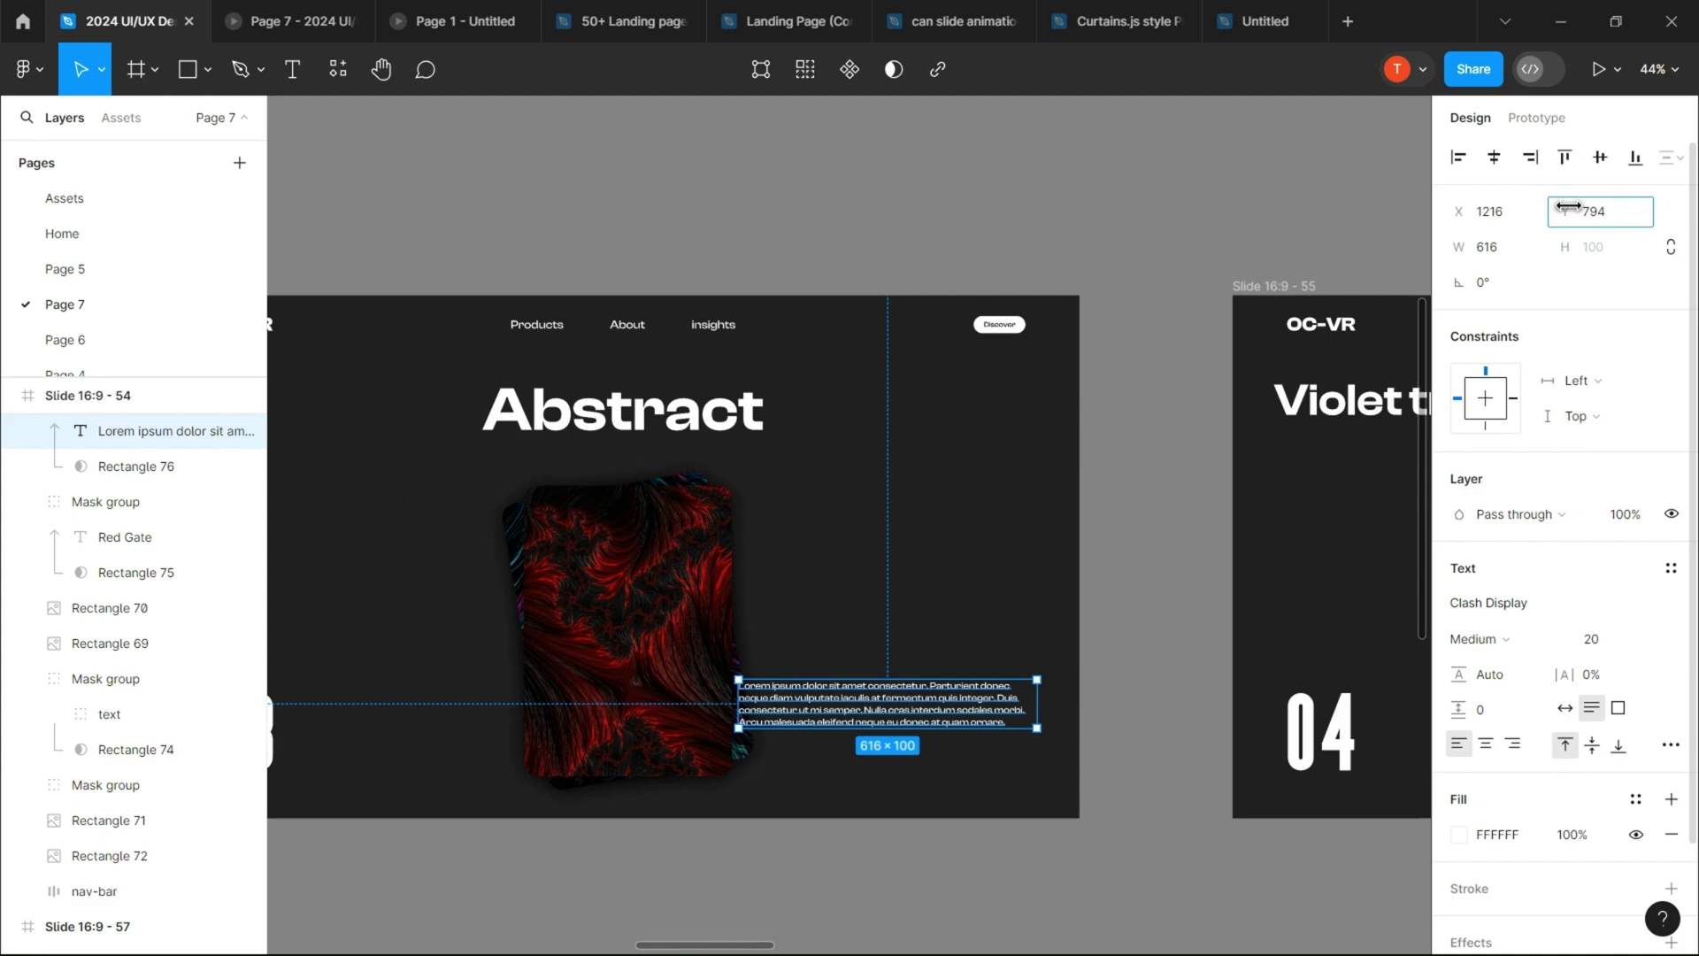
# Step: Hide Slide 16:9 - 55's Violet tree title and paragraph by lowering both texts out of their masks, the paragraph to Y 919
pyautogui.hscroll(8, 708, 442)
pyautogui.click(701, 378)
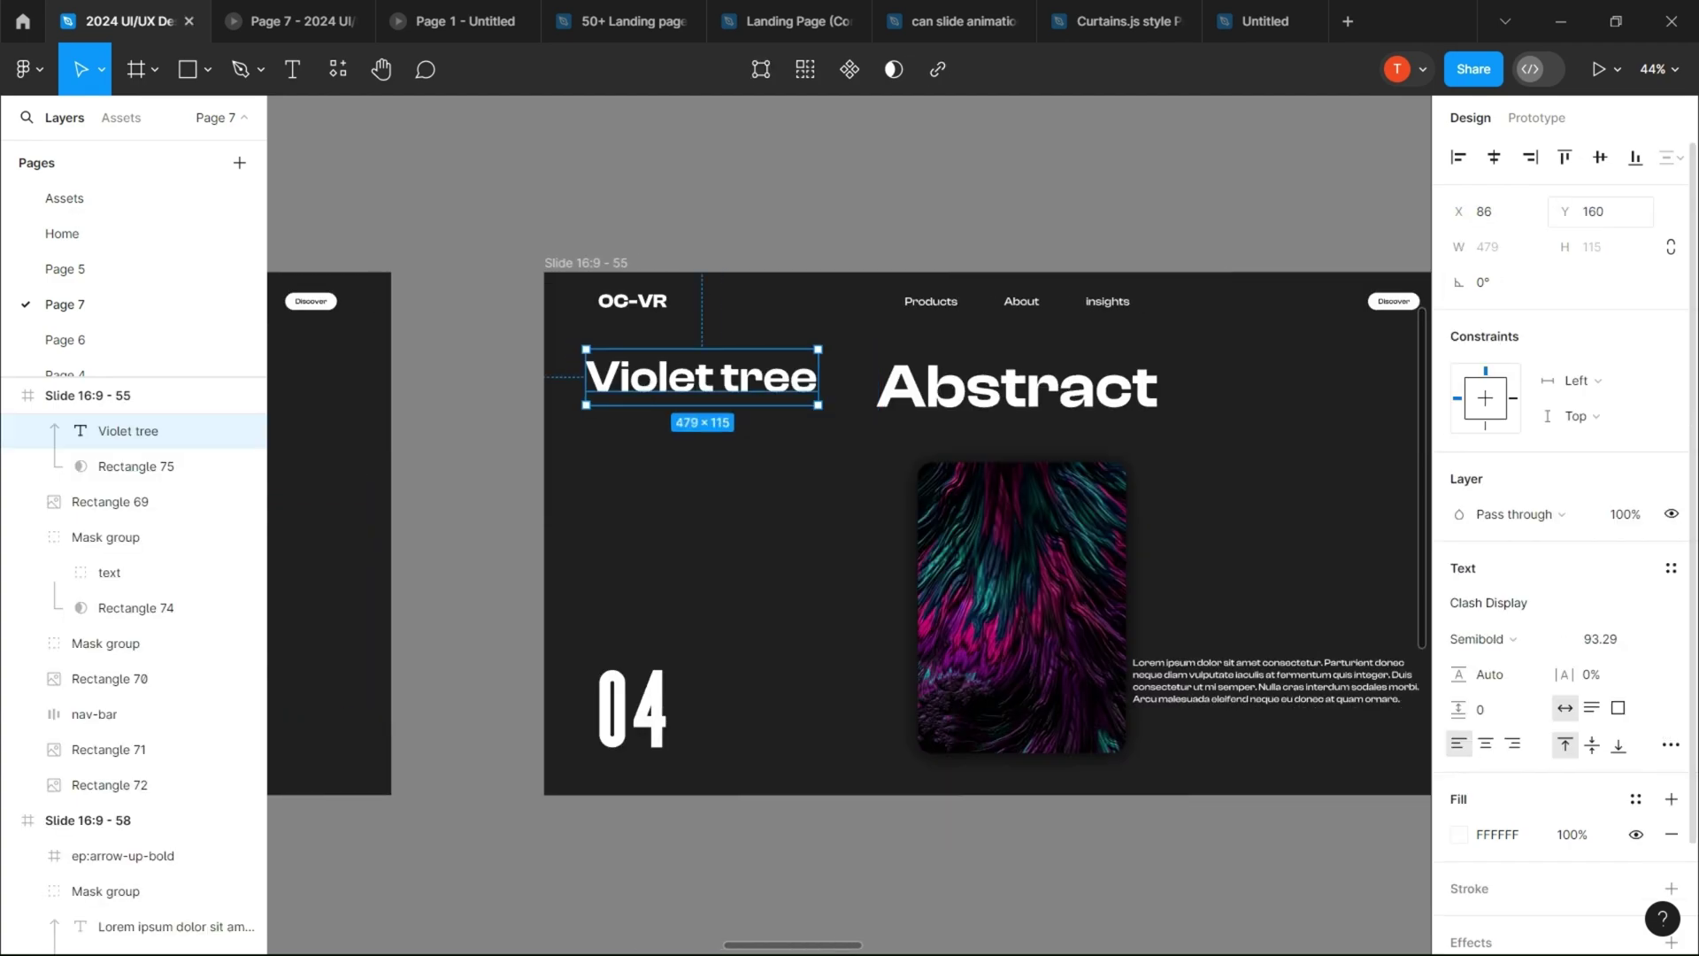
pyautogui.moveTo(1564, 213); pyautogui.dragTo(201, 193)
pyautogui.hscroll(5, 808, 640)
pyautogui.doubleClick(944, 651)
pyautogui.moveTo(1564, 212); pyautogui.dragTo(61, 192)
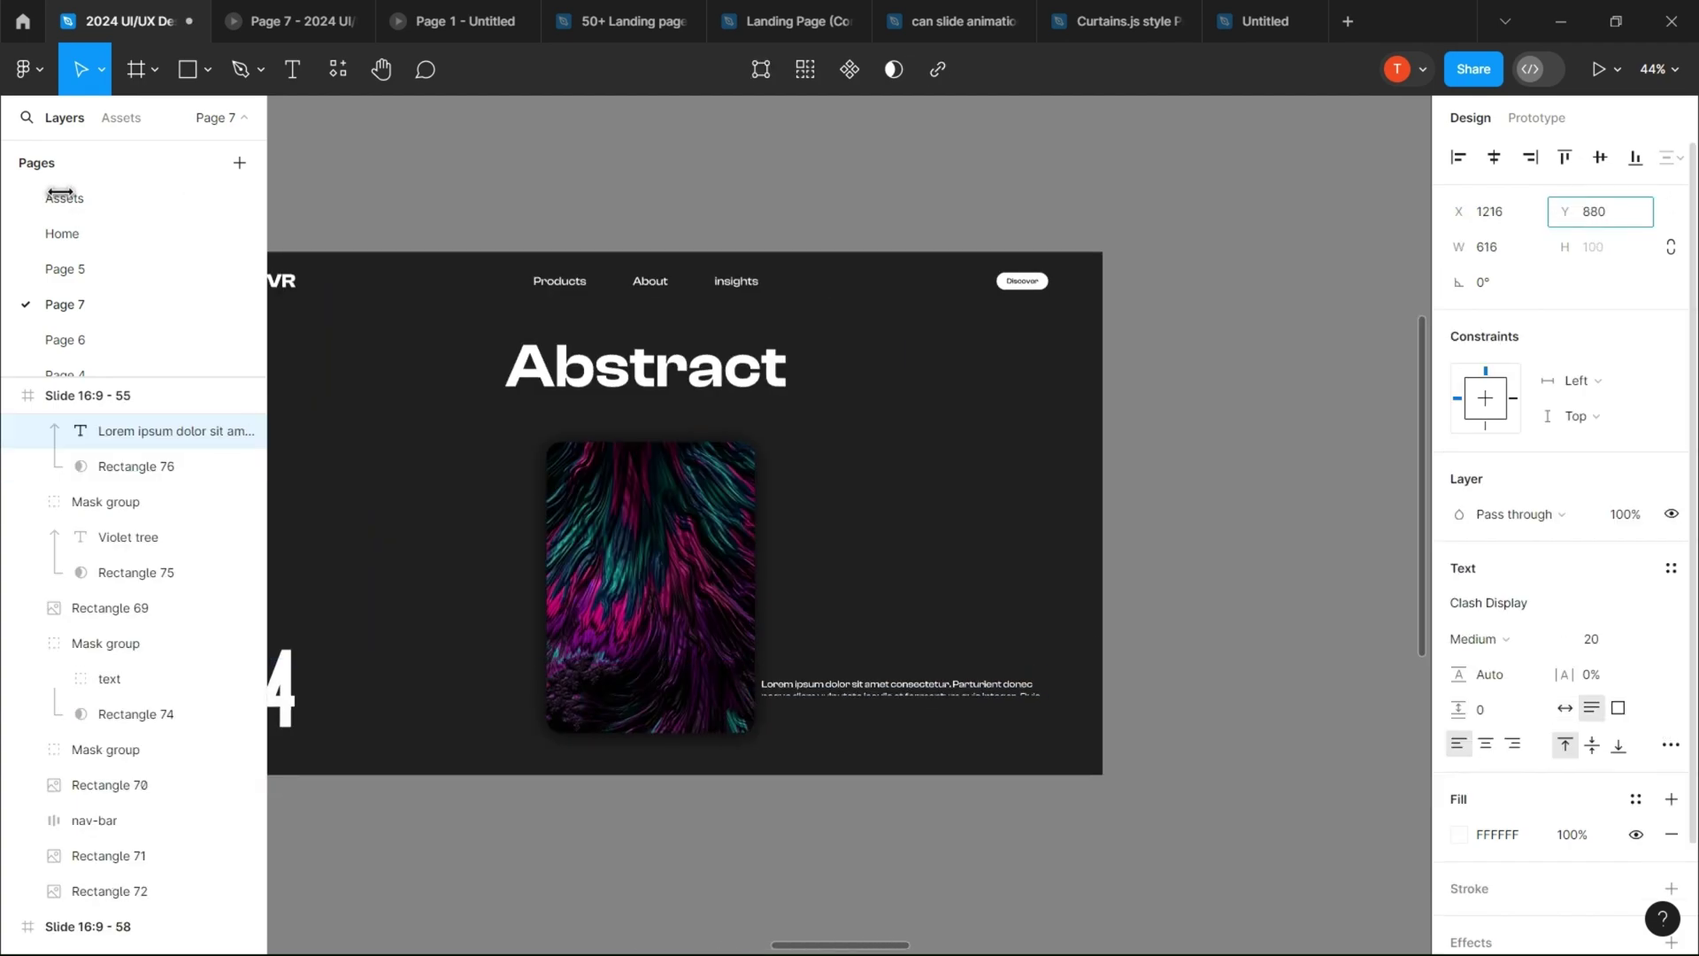
# Step: Duplicate Slide 16:9 - 52 and place the copy directly above the original
pyautogui.scroll(-10, 980, 524)
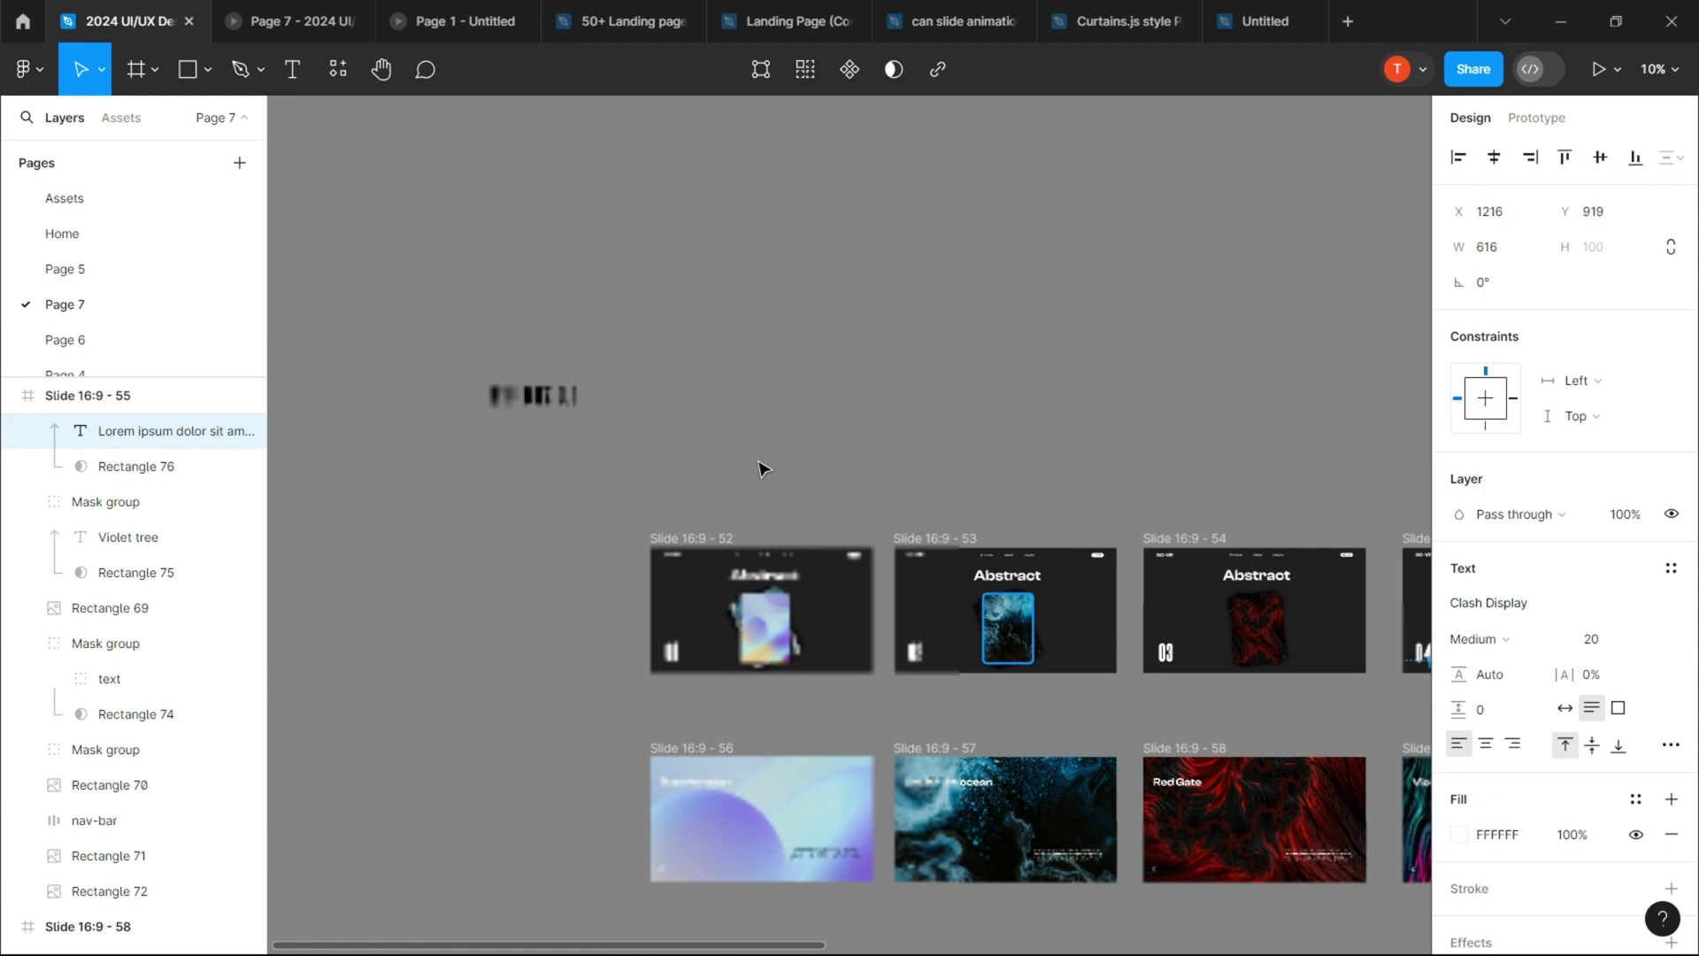
pyautogui.click(708, 534)
pyautogui.hscroll(3, 531, 575)
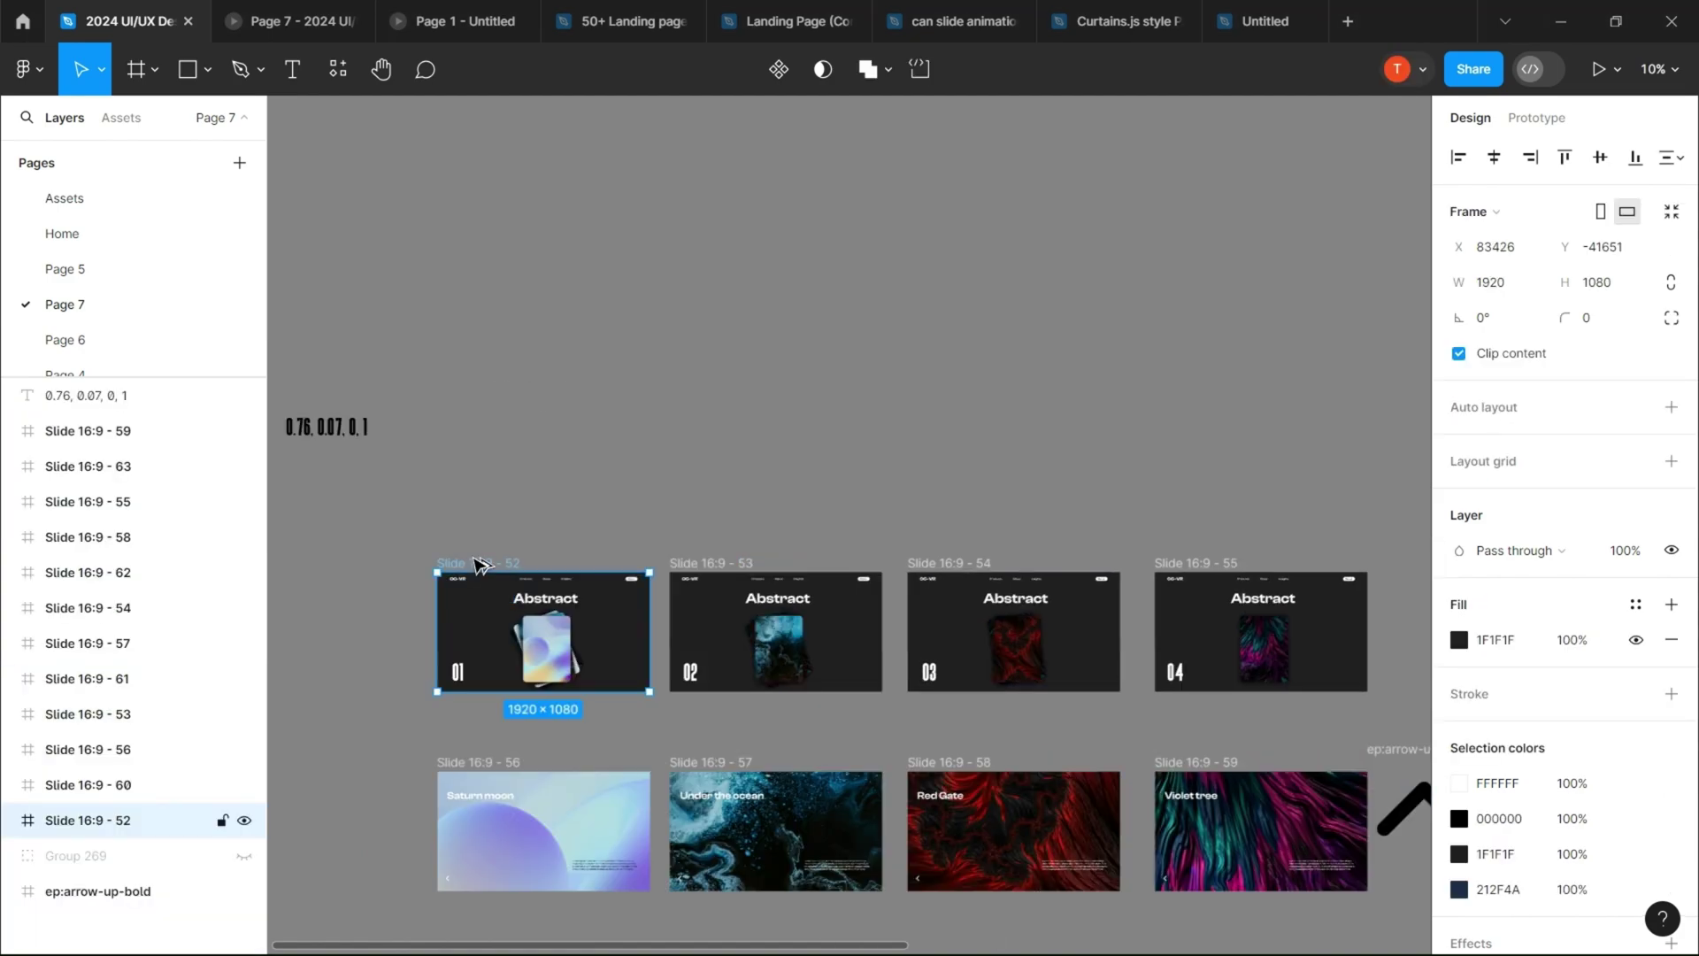
pyautogui.moveTo(475, 559); pyautogui.dragTo(497, 379)
# Step: On the duplicated slide, move the 01 number down past the frame's lower edge and the Abstract title and nav bar up
pyautogui.scroll(5, 448, 525)
pyautogui.click(586, 524)
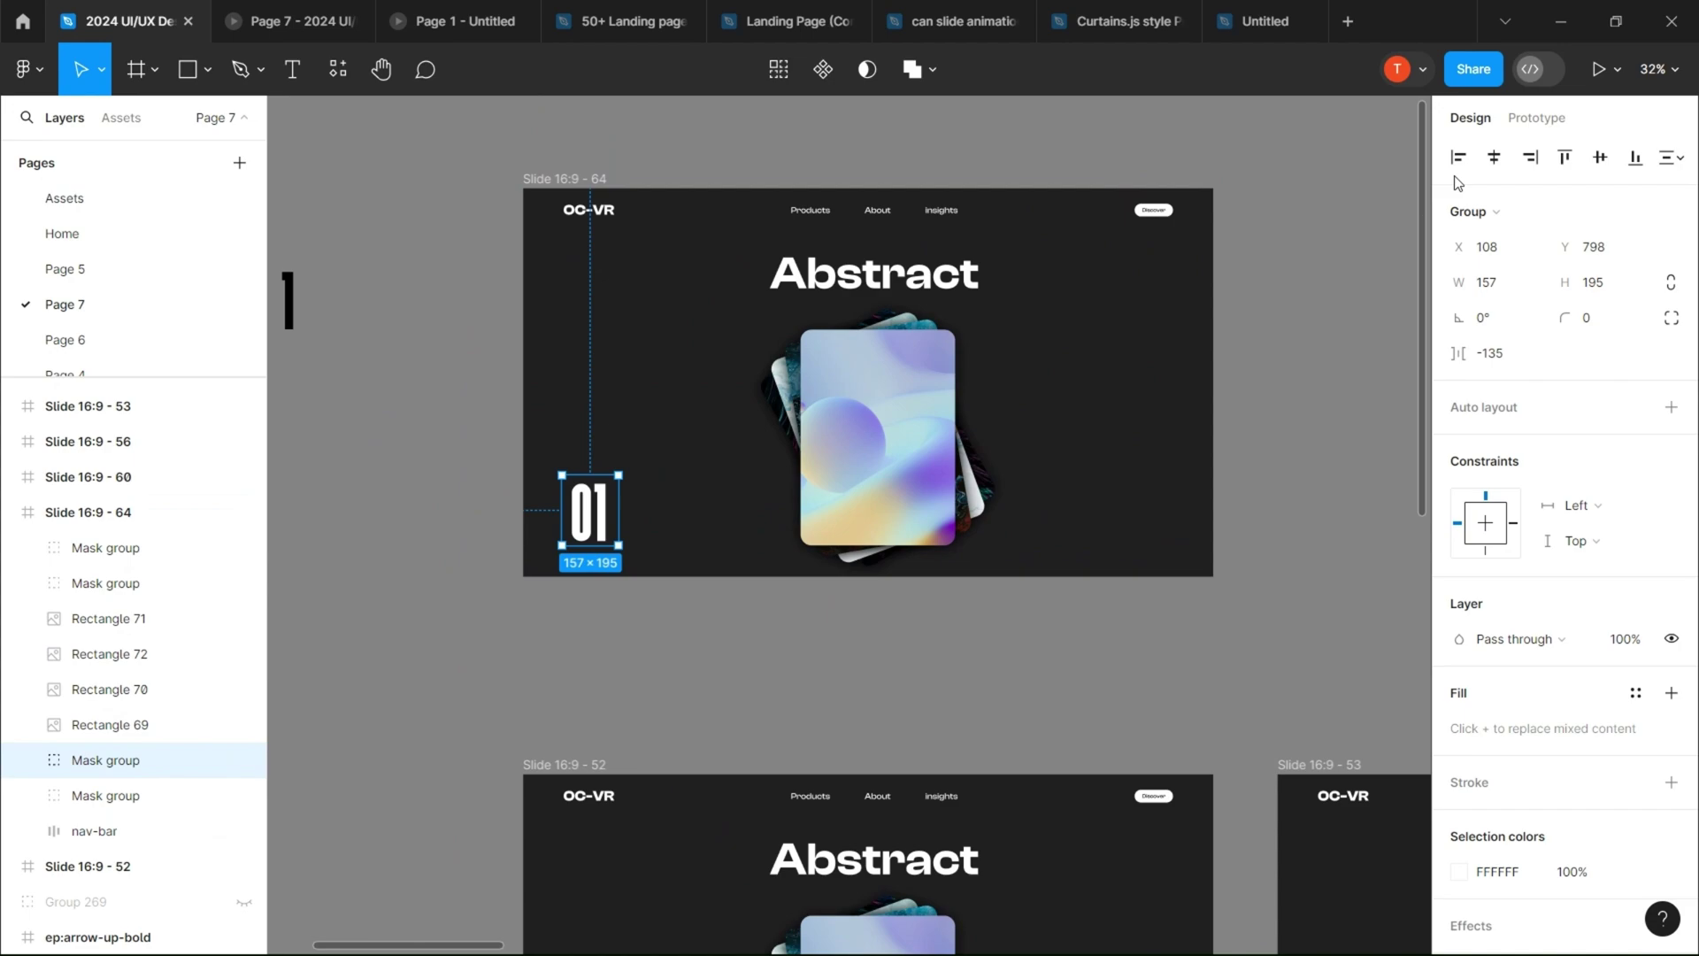
pyautogui.moveTo(242, 177); pyautogui.dragTo(340, 177)
pyautogui.click(876, 275)
pyautogui.keyDown('shift'); pyautogui.click(876, 210); pyautogui.keyUp('shift')
pyautogui.moveTo(1565, 247); pyautogui.dragTo(1218, 255)
# Step: Rotate all four stacked card rectangles on Slide 16:9 - 64 to 40°
pyautogui.click(907, 411)
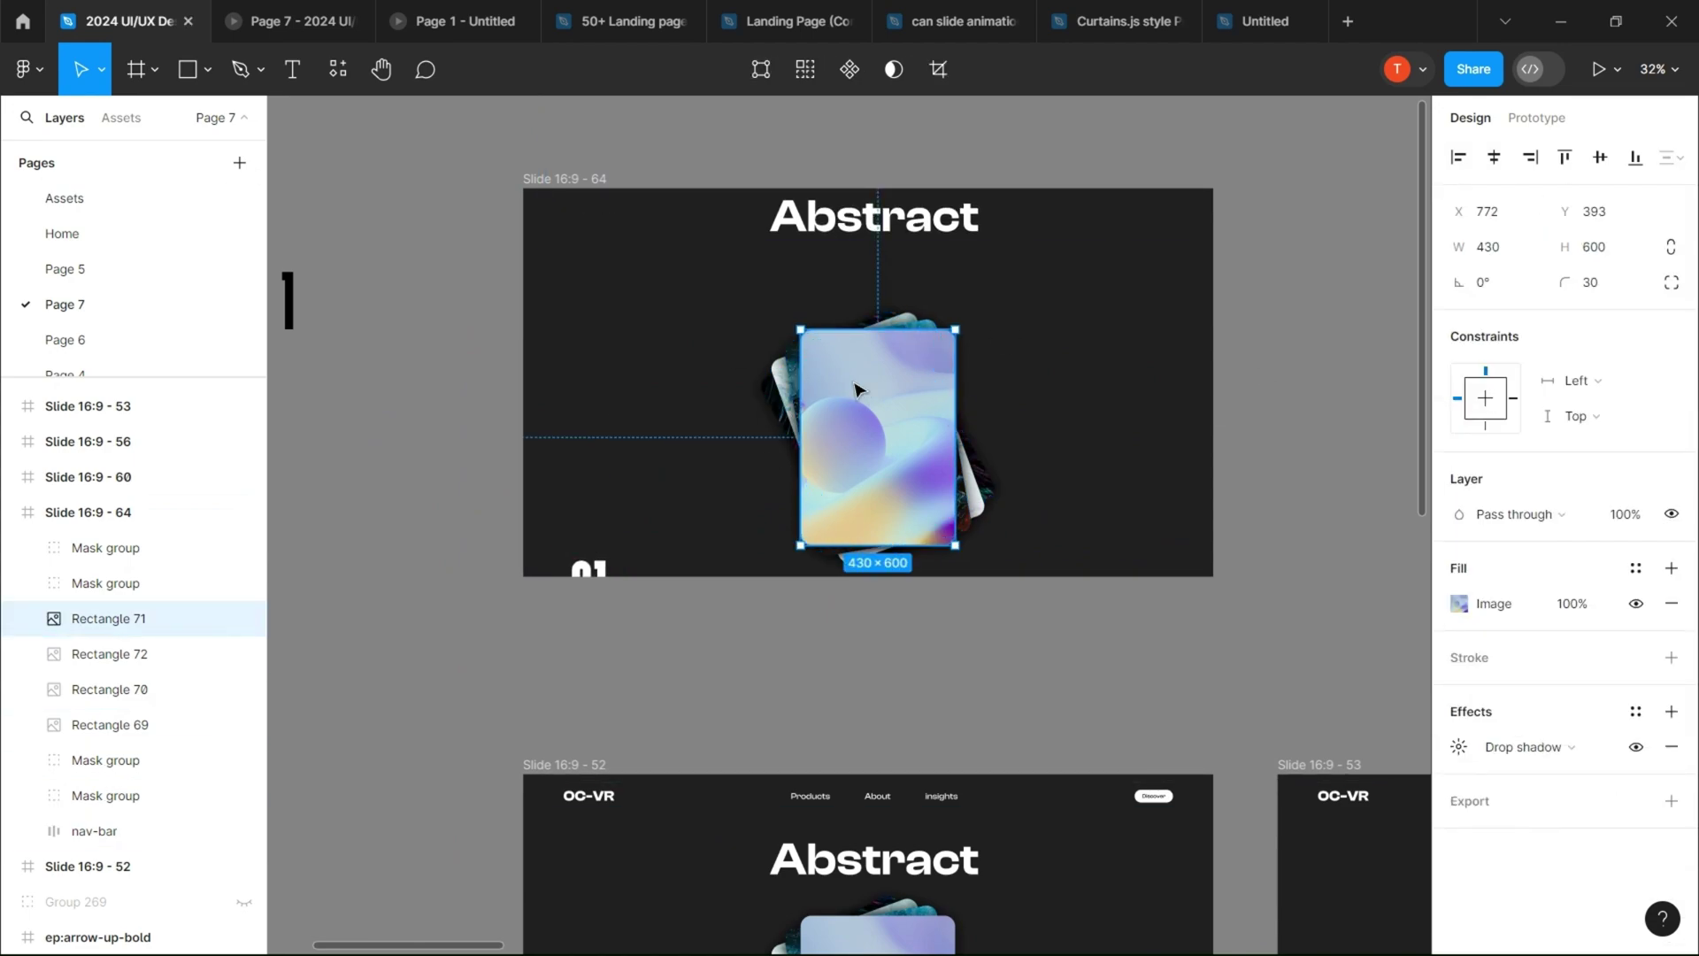
pyautogui.moveTo(1195, 362); pyautogui.dragTo(714, 513)
pyautogui.moveTo(1002, 310); pyautogui.dragTo(823, 429)
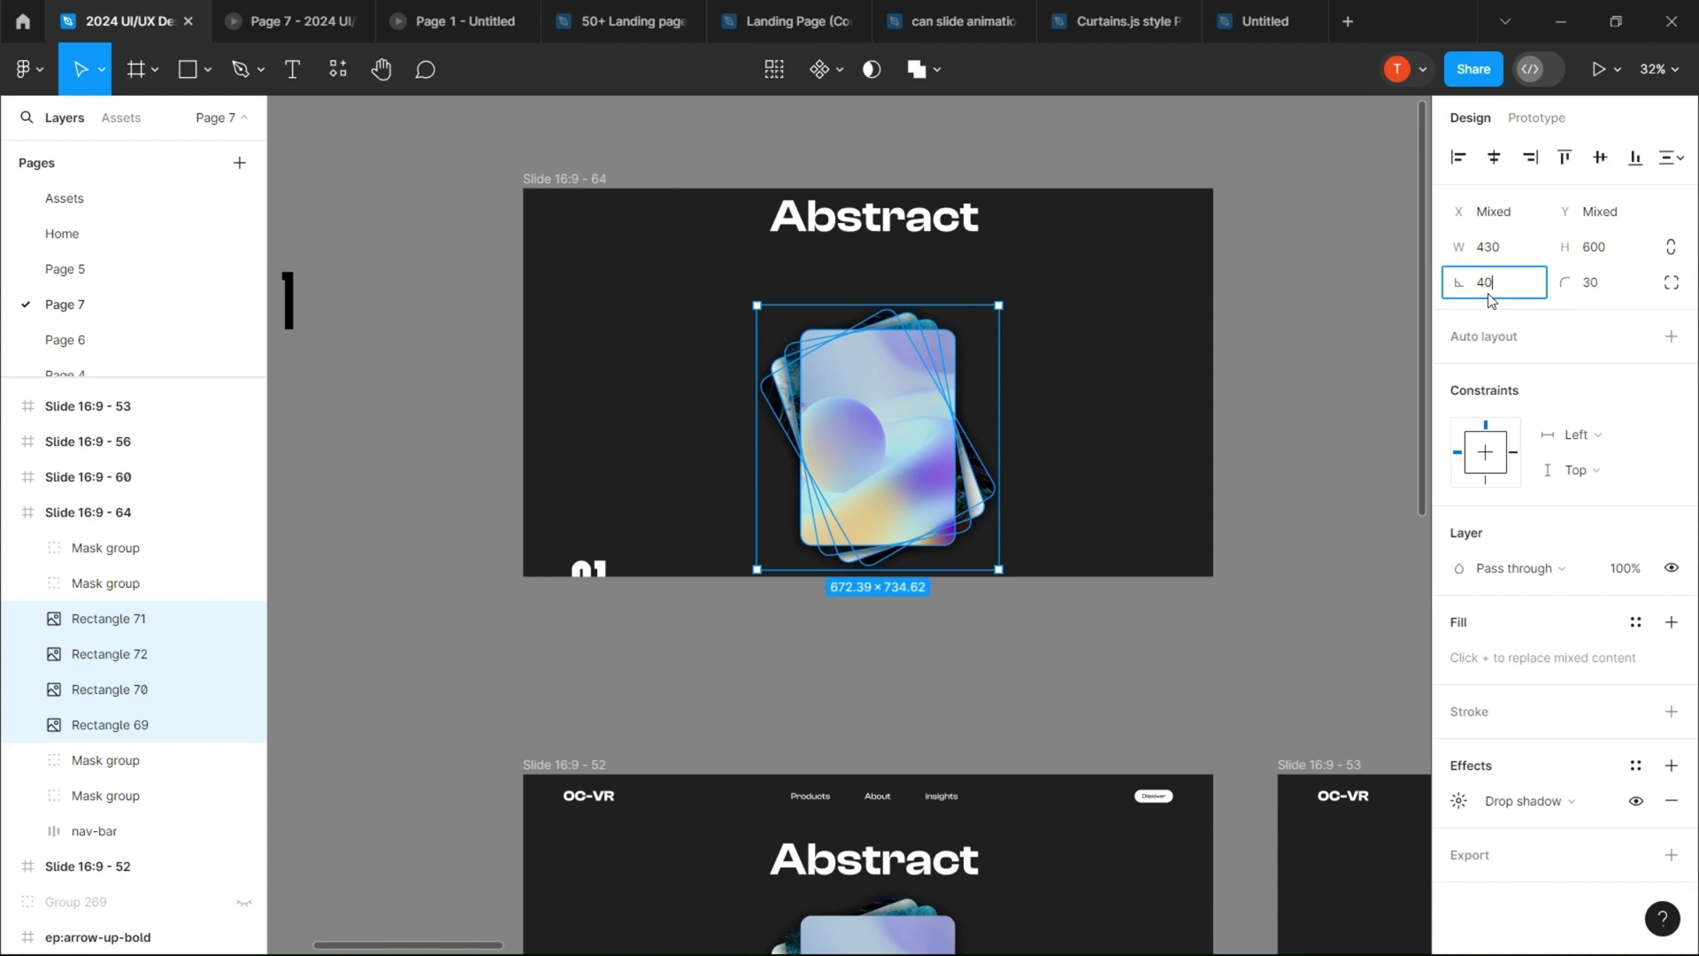
pyautogui.click(1490, 292)
pyautogui.write('40')
pyautogui.press('Return')
# Step: Scale the four rotated cards down slightly and lower them partly past the bottom edge of Slide 16:9 - 64
pyautogui.press('k')
pyautogui.moveTo(1006, 569); pyautogui.dragTo(981, 552)
pyautogui.moveTo(1565, 212); pyautogui.dragTo(256, 170)
# Step: Set the opacity of the Abstract title, the 01 number and the cards on Slide 16:9 - 64 to 0%
pyautogui.click(872, 218)
pyautogui.keyDown('shift'); pyautogui.click(590, 568); pyautogui.keyUp('shift')
pyautogui.keyDown('shift'); pyautogui.click(839, 524); pyautogui.keyUp('shift')
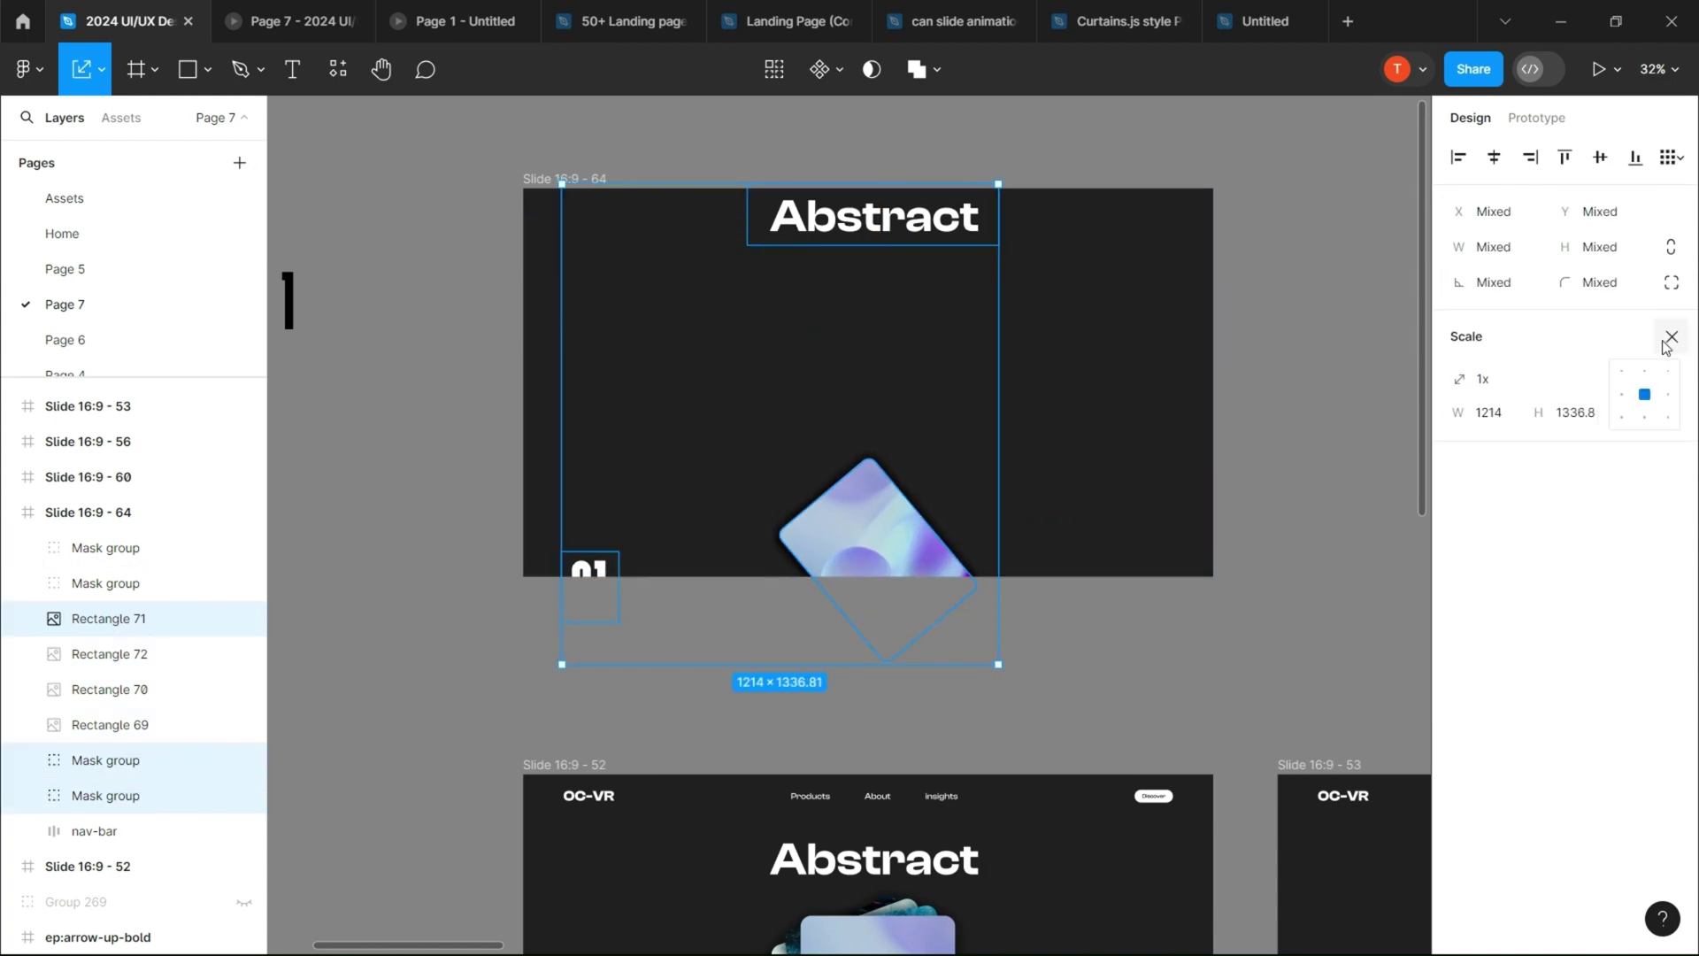
pyautogui.click(1670, 338)
pyautogui.moveTo(1065, 215); pyautogui.dragTo(591, 585)
pyautogui.press('0')
pyautogui.press('0')
pyautogui.press('Escape')
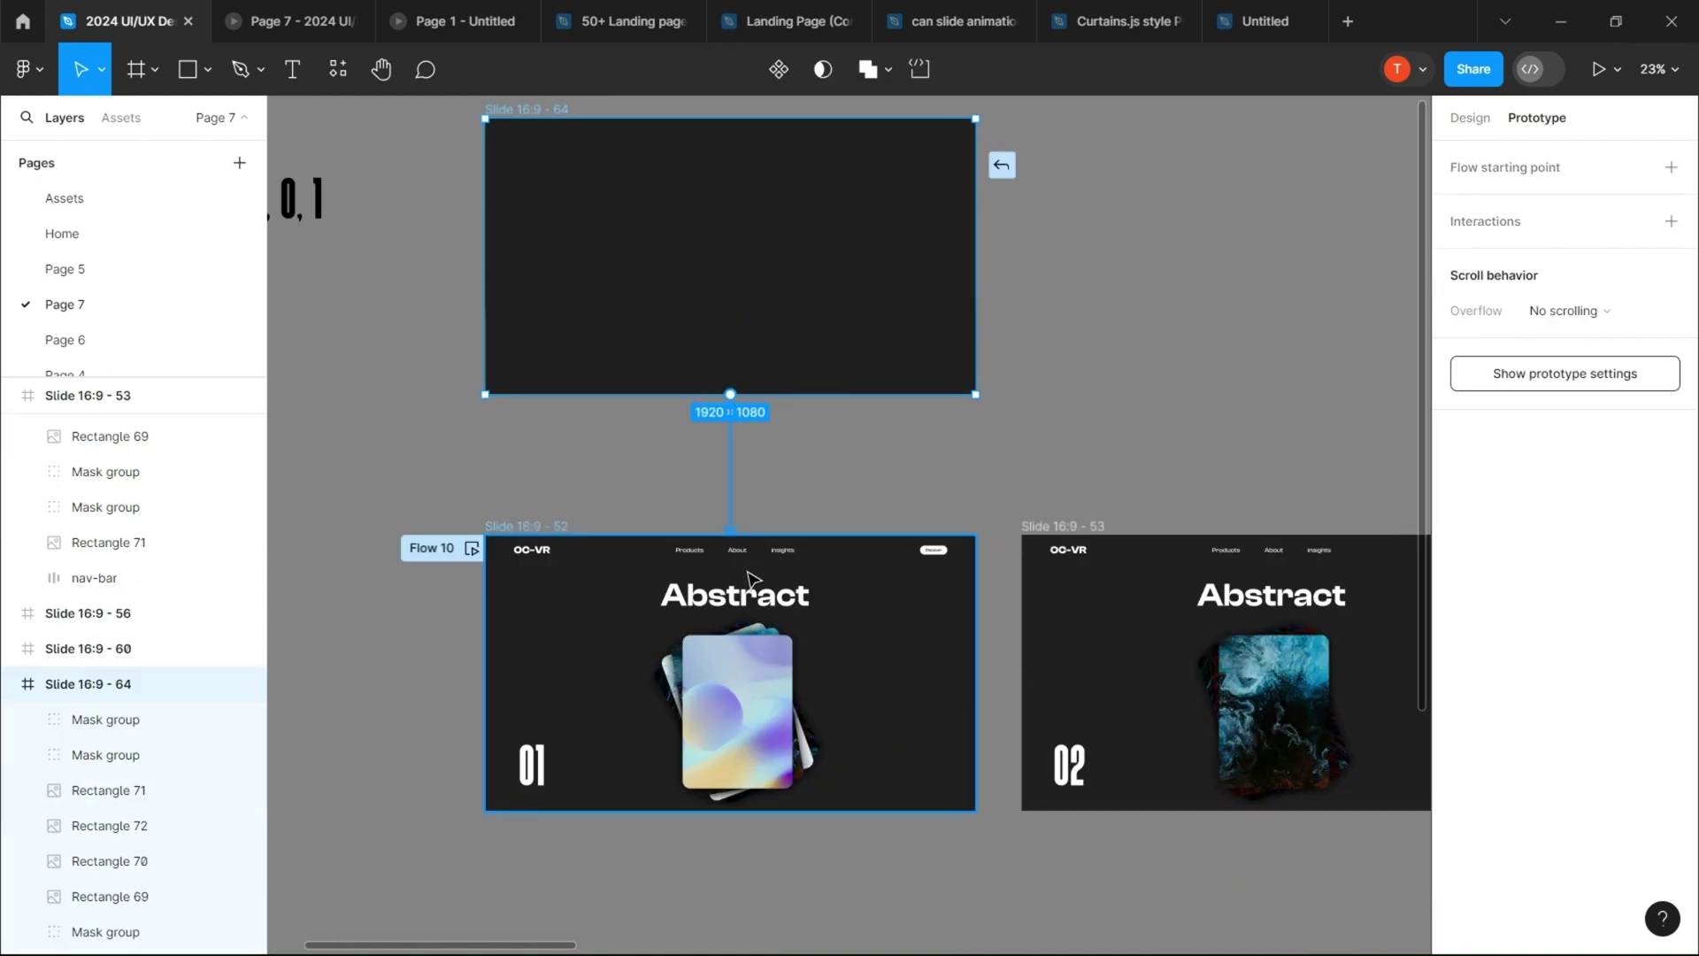
# Step: Link the intro frame Slide 16:9 - 64 to Slide 16:9 - 52 with an after-delay trigger of 500 ms
pyautogui.moveTo(750, 580); pyautogui.dragTo(752, 581)
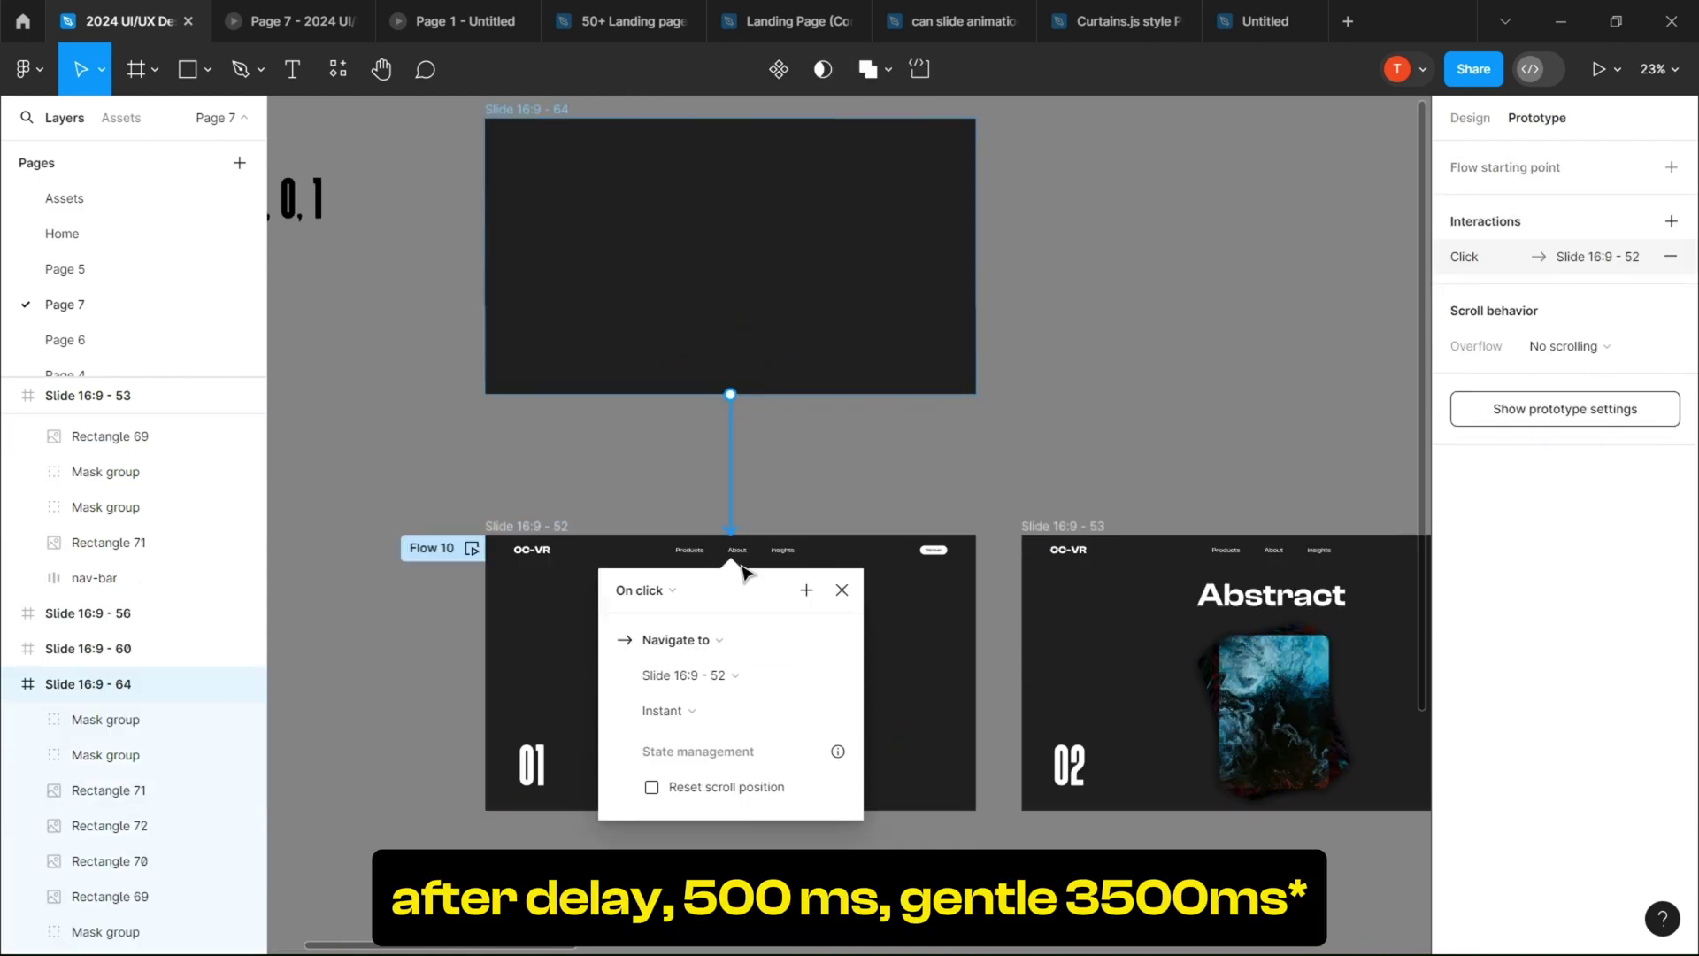
pyautogui.click(646, 590)
pyautogui.click(653, 865)
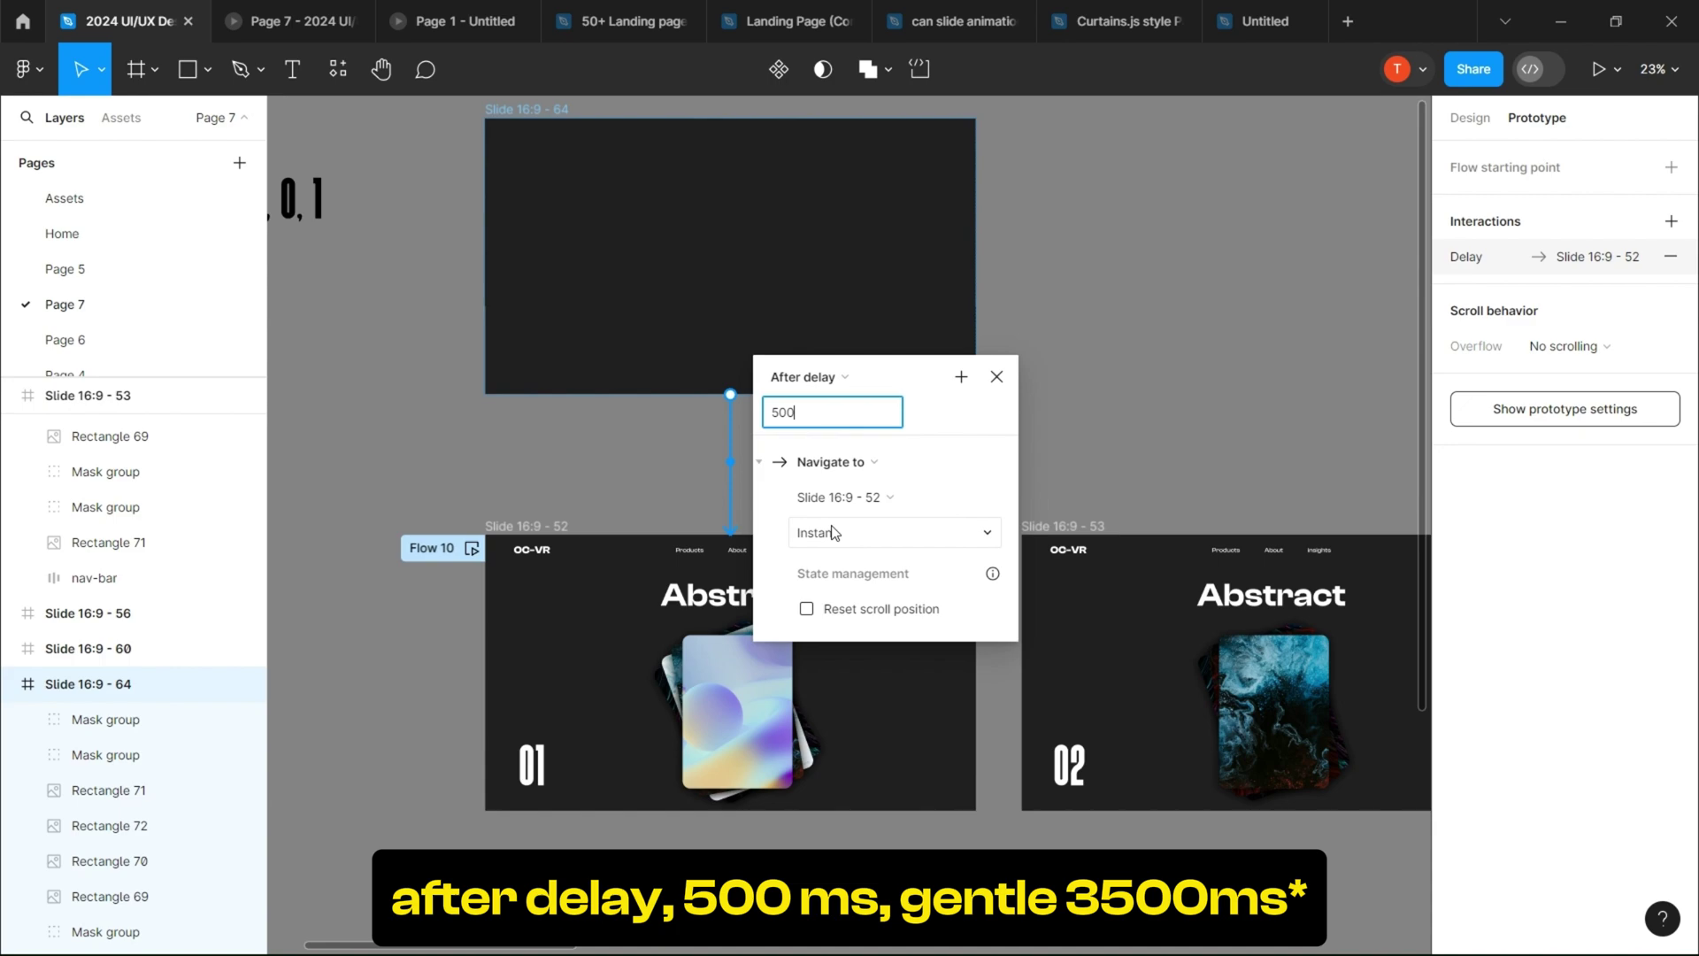
# Step: Set the intro frame's transition to Smart animate with Gentle easing and a 2500 ms duration
pyautogui.click(846, 532)
pyautogui.click(885, 584)
pyautogui.click(823, 572)
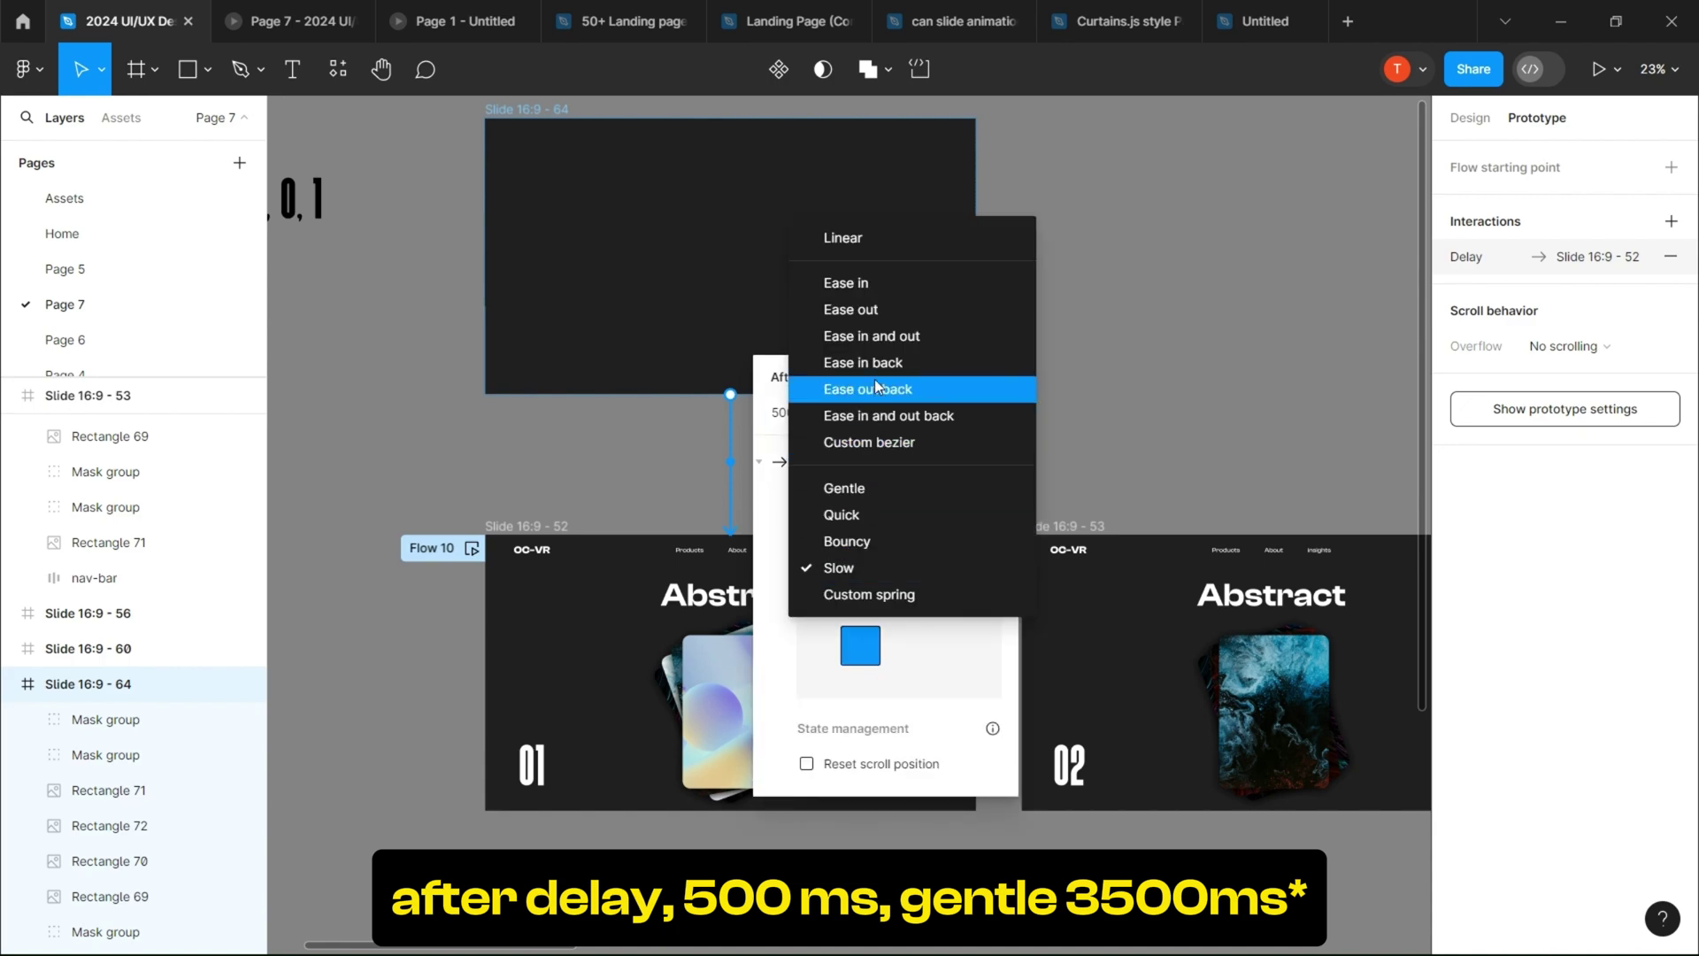
pyautogui.click(912, 487)
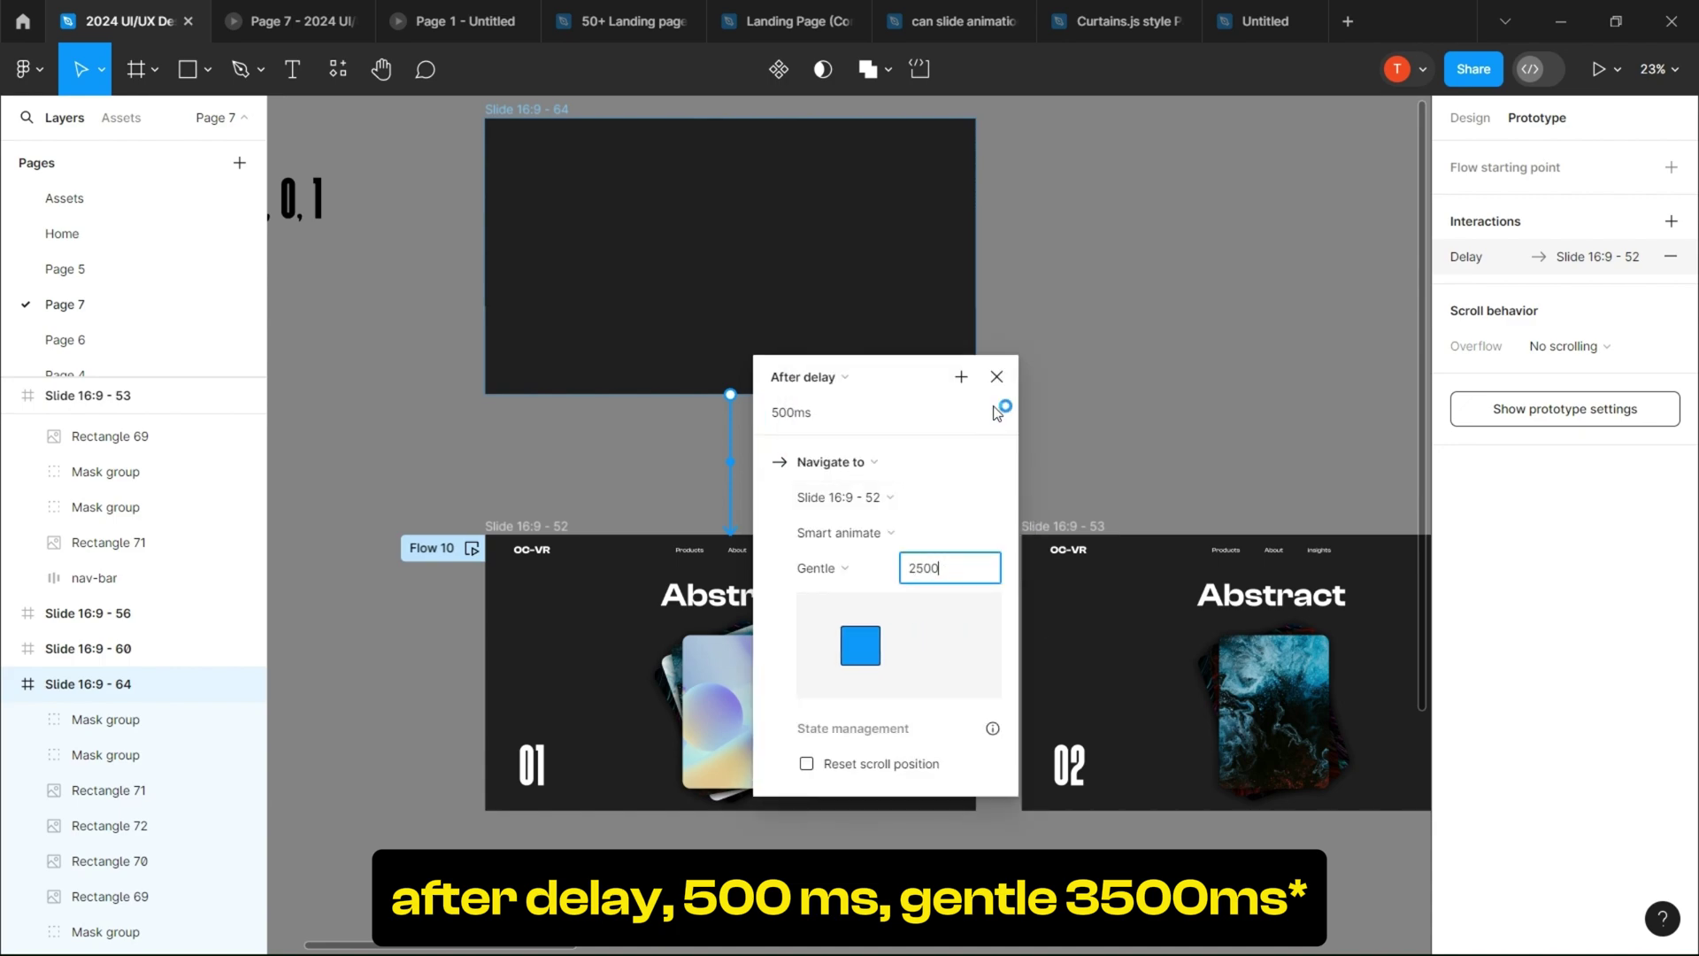
pyautogui.click(996, 377)
# Step: Link the front card on Slide 16:9 - 52 to Slide 16:9 - 53 with an On drag trigger
pyautogui.moveTo(905, 521); pyautogui.dragTo(812, 239)
pyautogui.moveTo(670, 308); pyautogui.dragTo(636, 357)
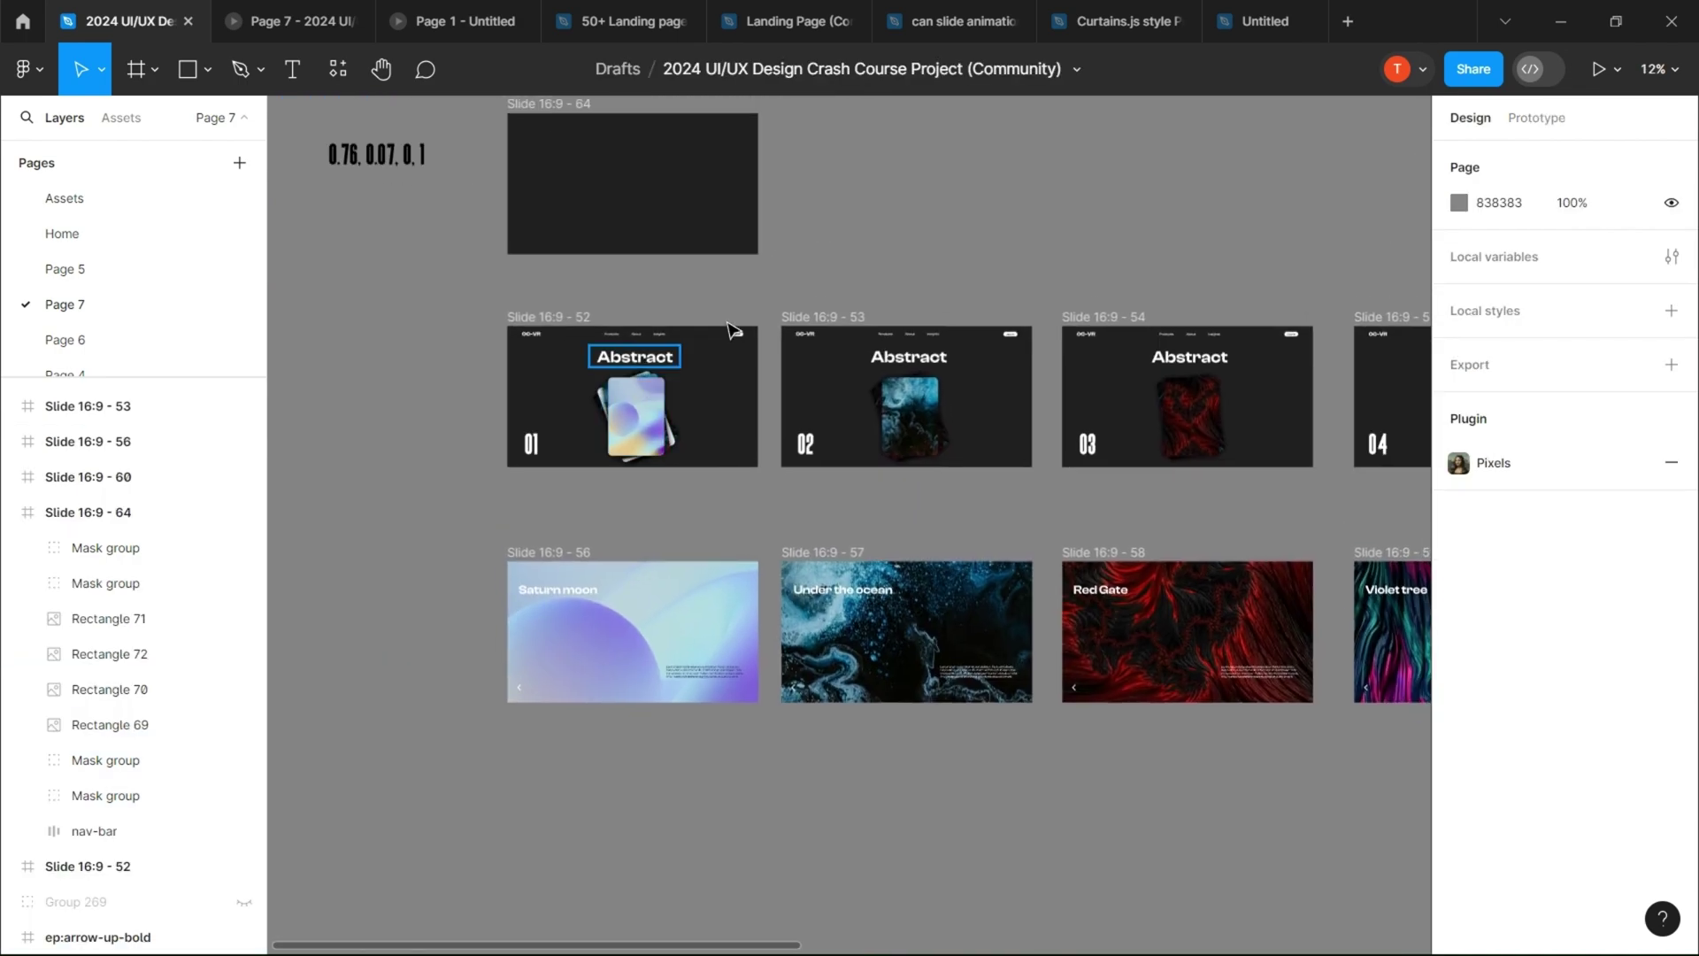
pyautogui.click(1537, 118)
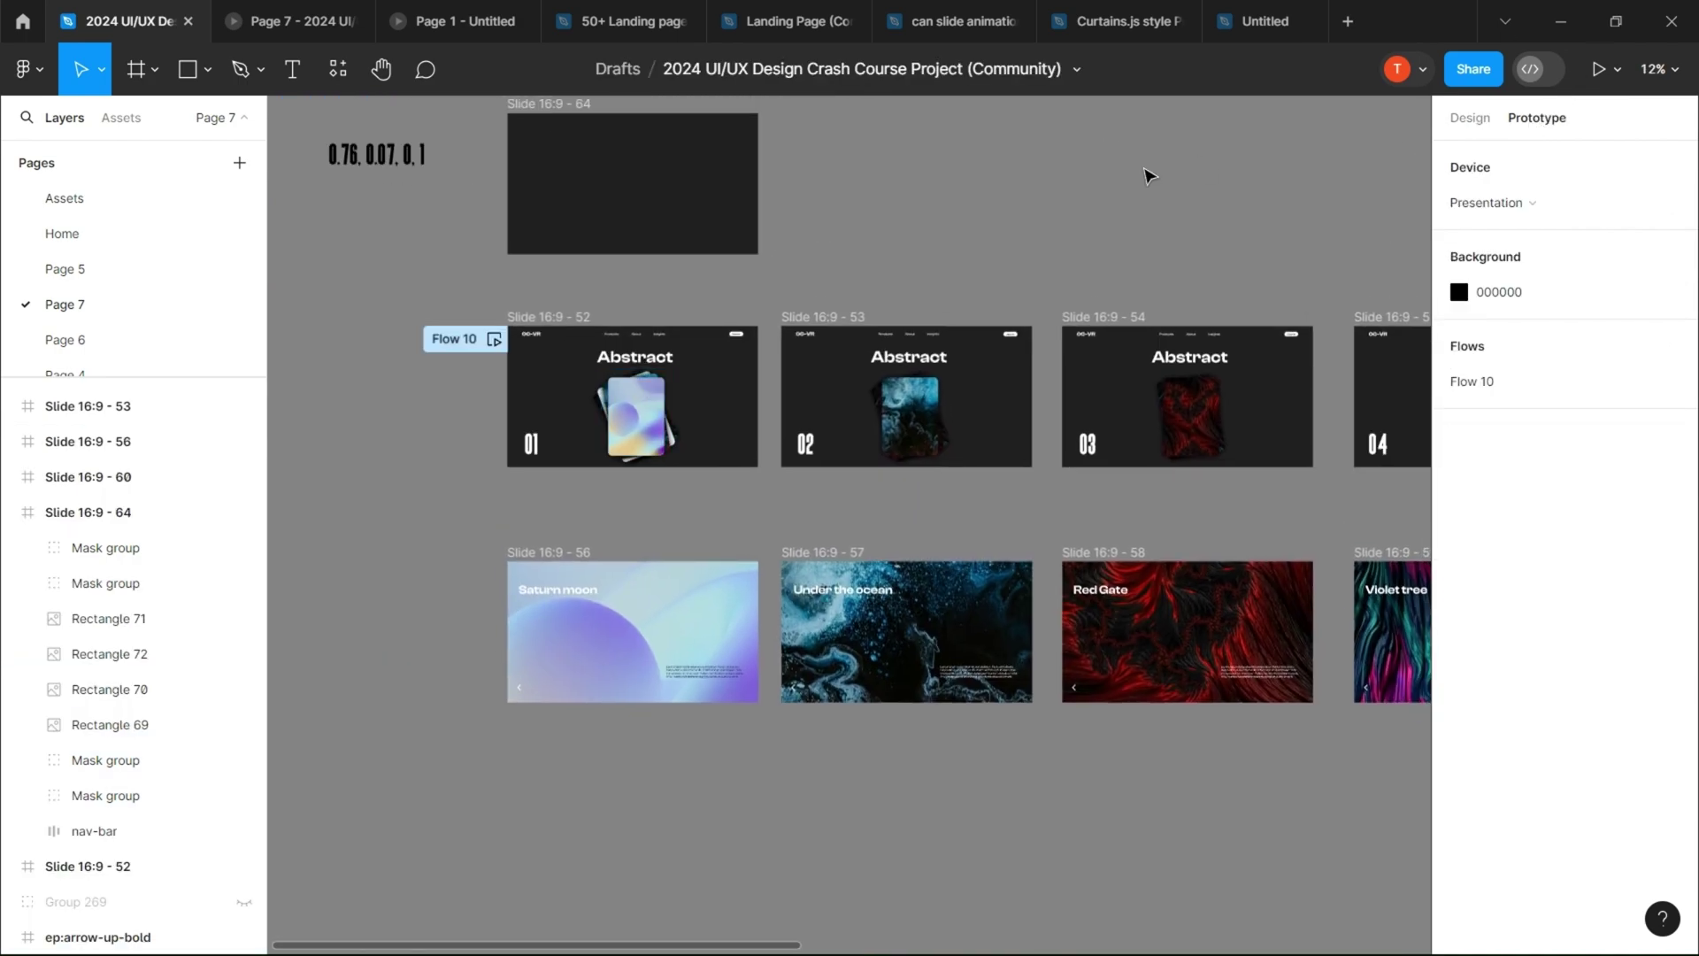
pyautogui.scroll(2, 633, 403)
pyautogui.click(638, 406)
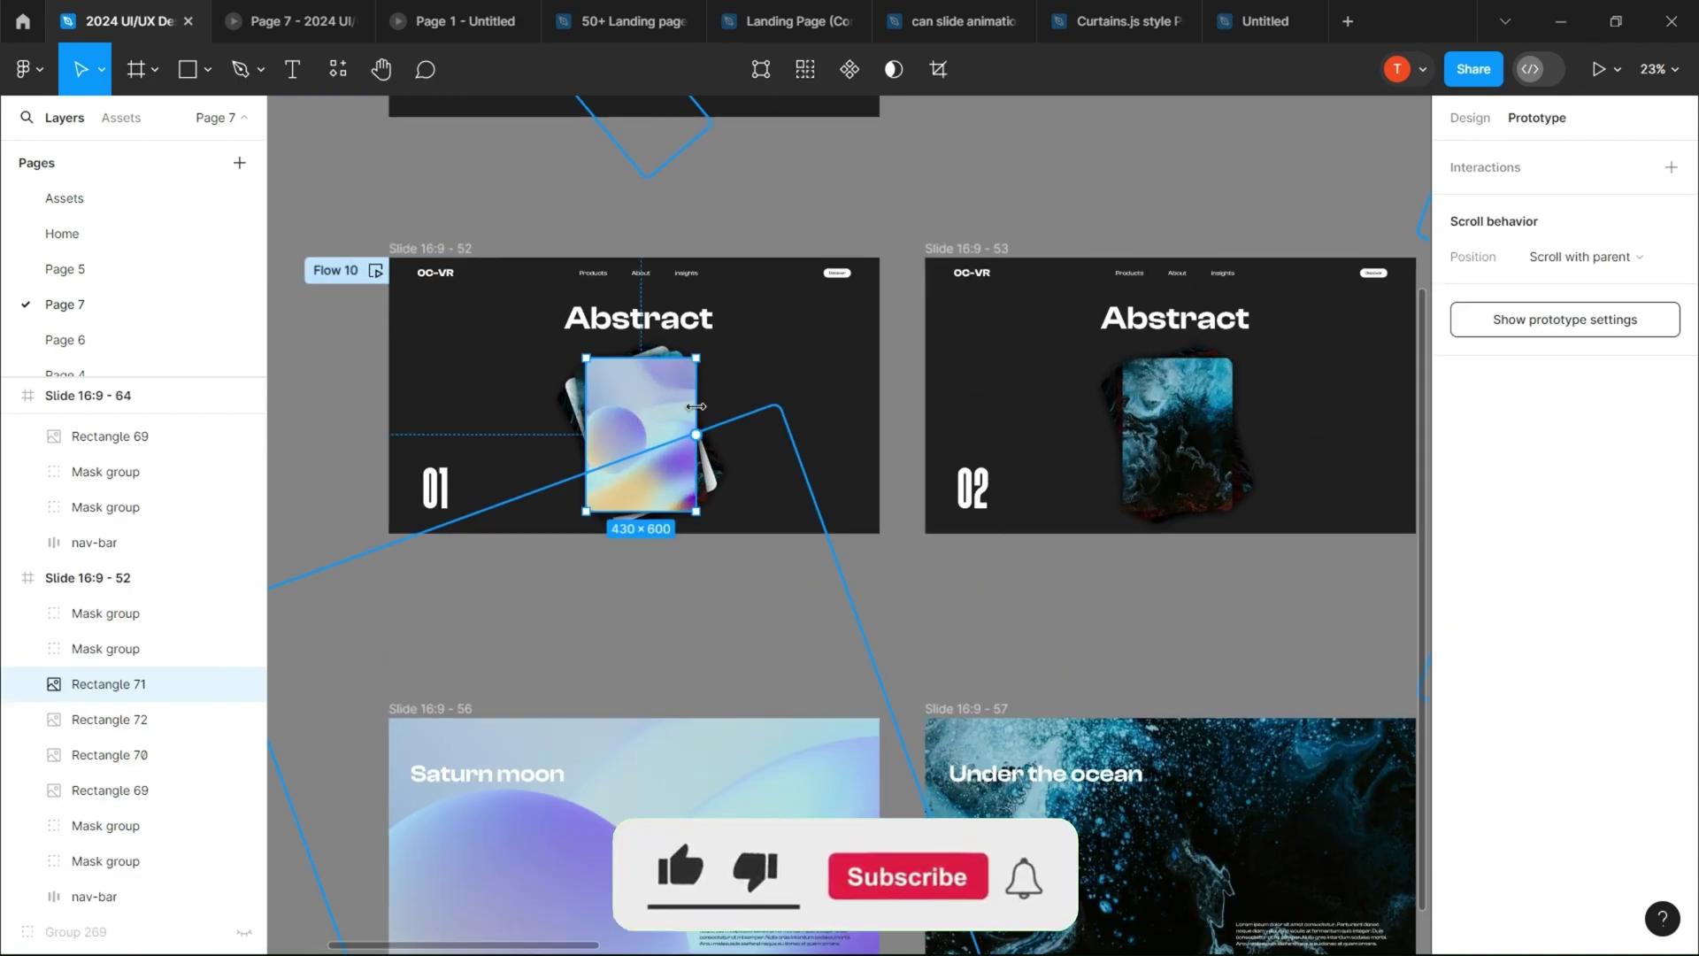
pyautogui.moveTo(839, 409); pyautogui.dragTo(991, 407)
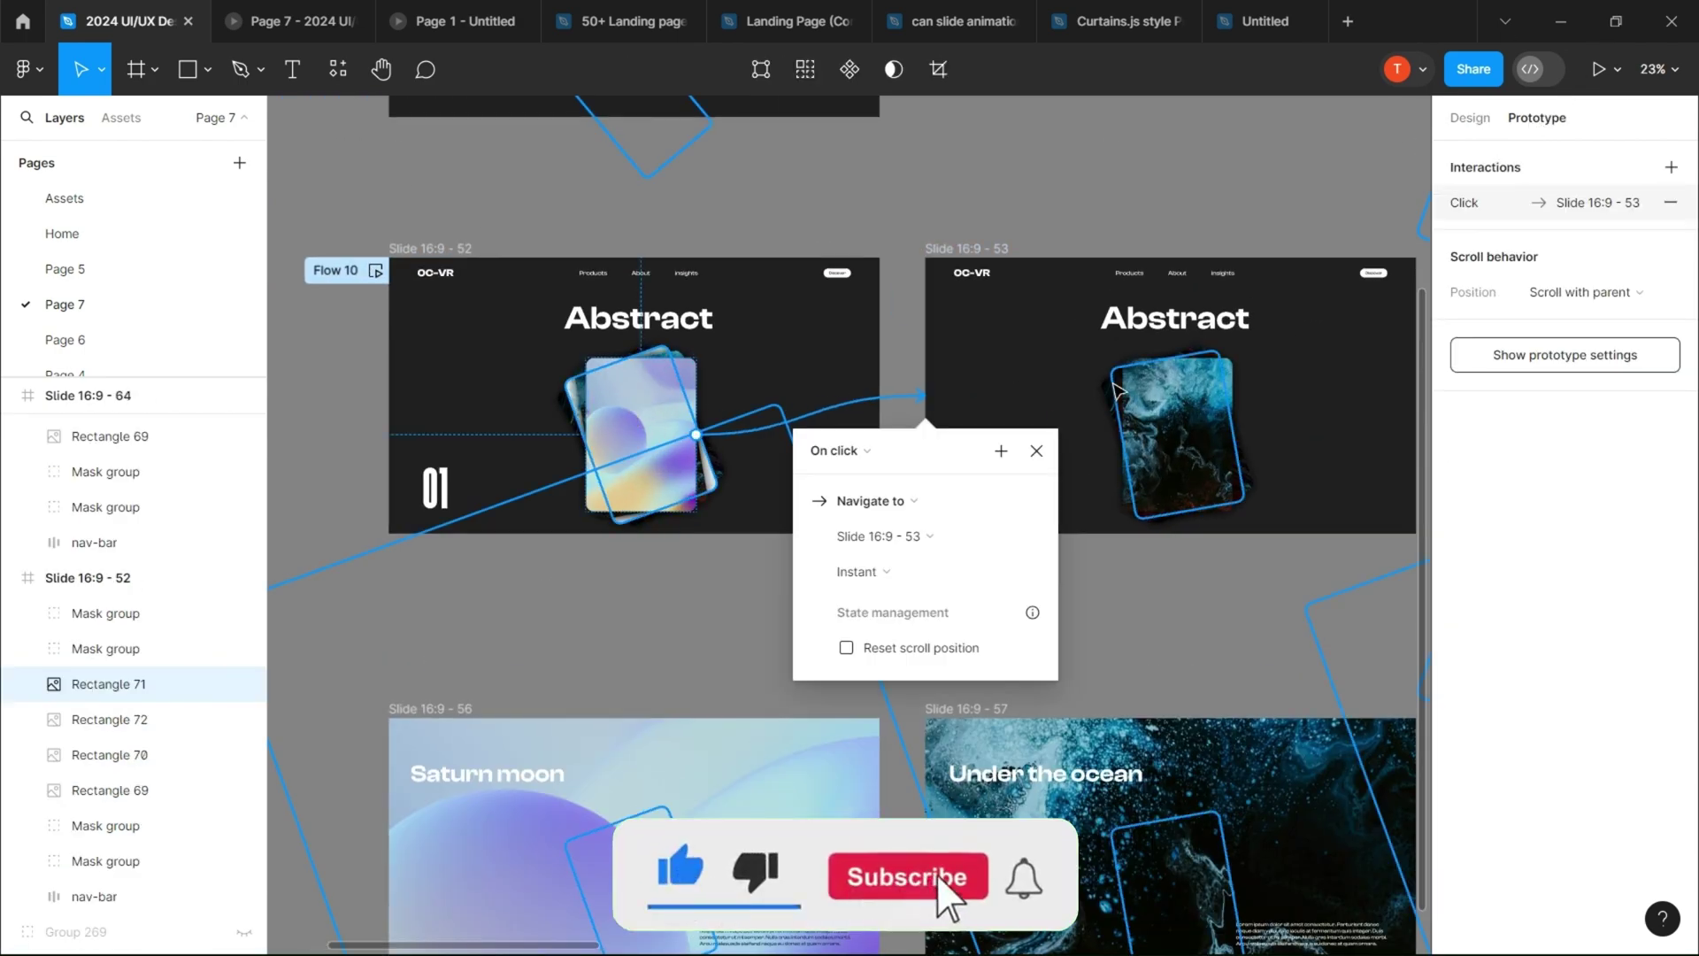
pyautogui.click(863, 450)
pyautogui.click(835, 476)
# Step: Set that drag interaction to Smart animate with Slow easing and an 800 ms duration
pyautogui.click(852, 607)
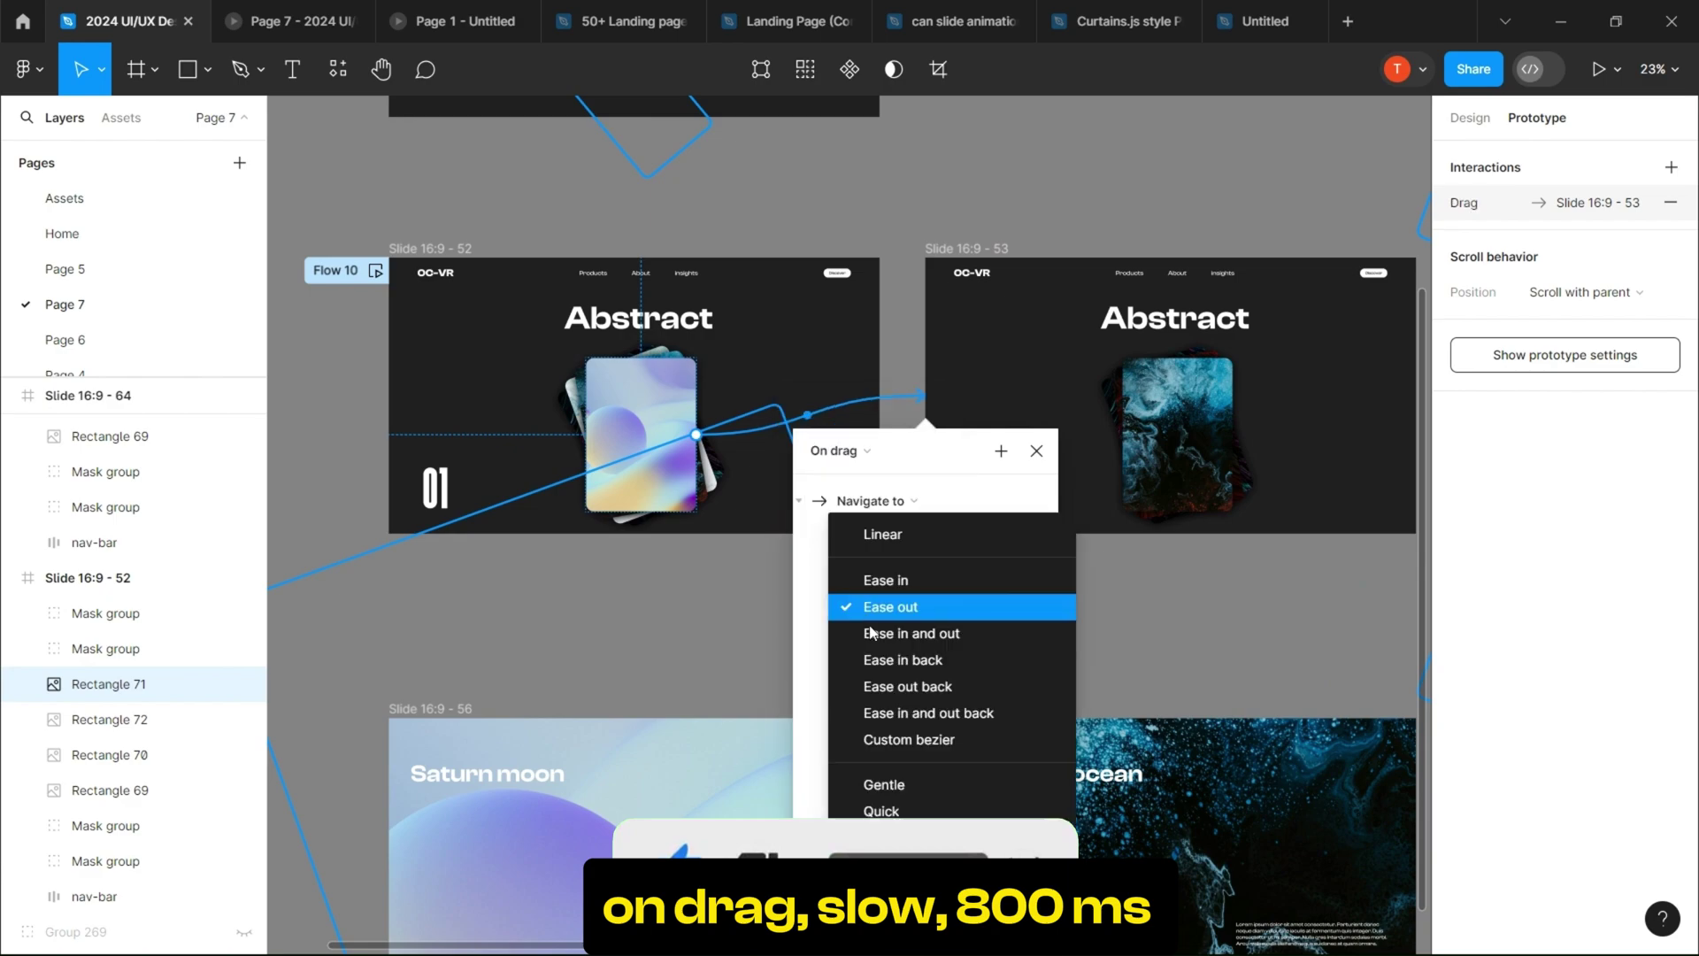
pyautogui.click(876, 841)
pyautogui.click(953, 609)
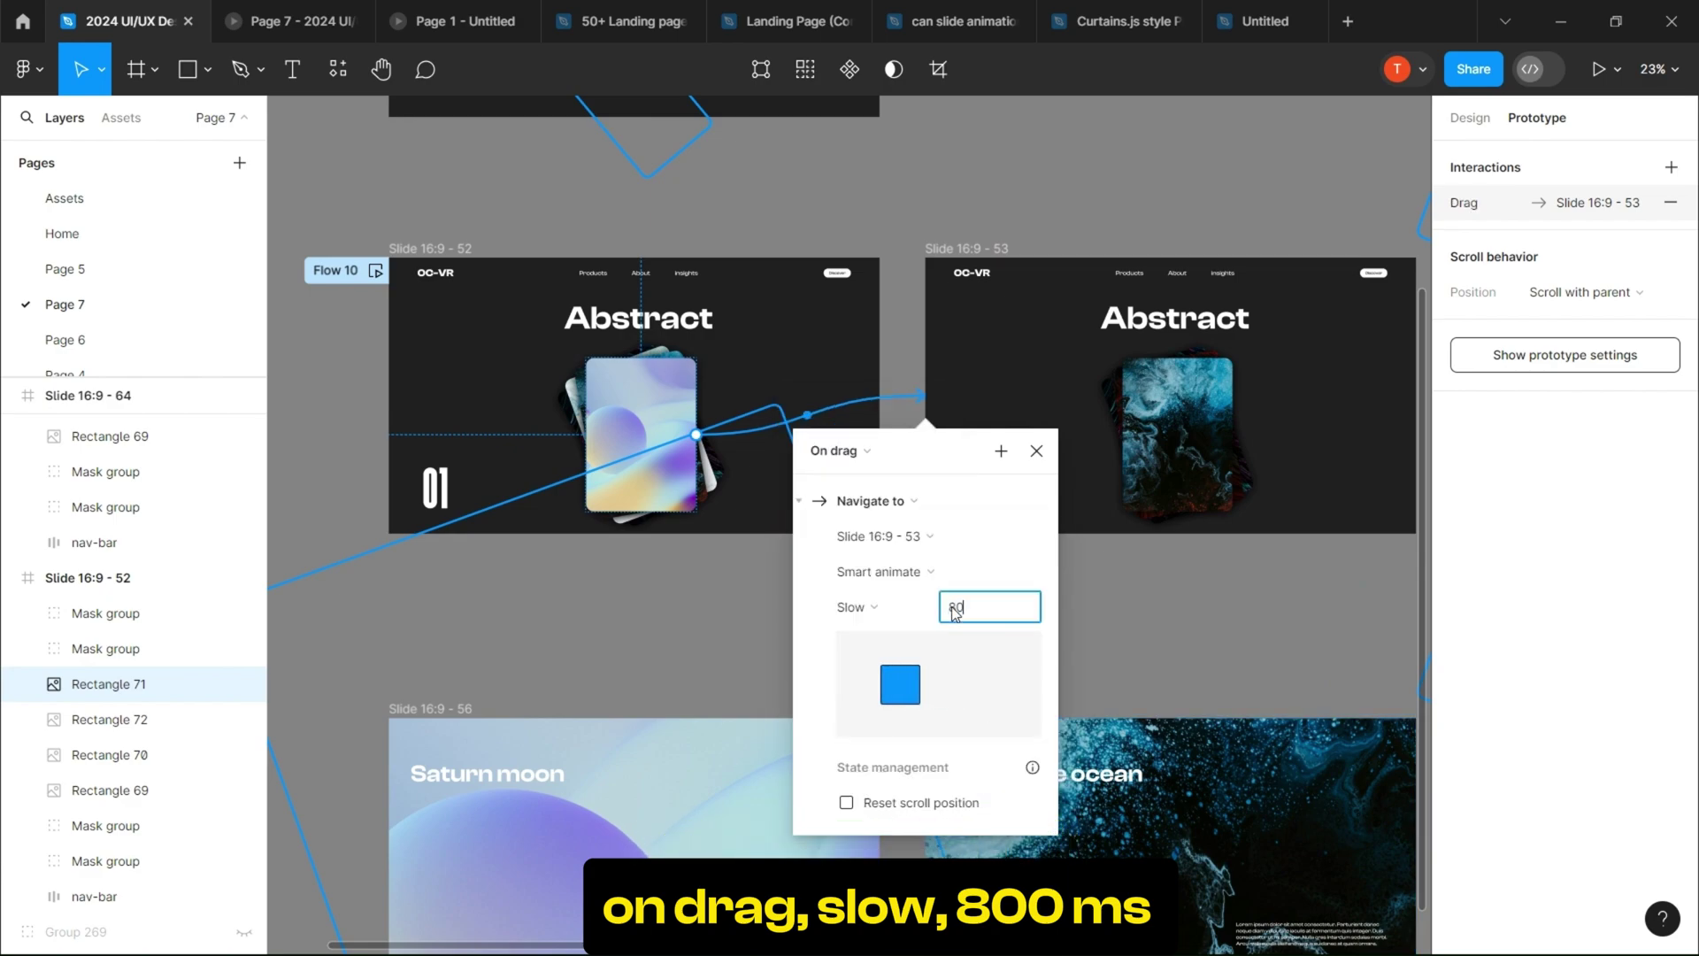
pyautogui.click(1033, 453)
# Step: Link the front card on Slide 16:9 - 53 to Slide 16:9 - 54 with an On drag trigger
pyautogui.moveTo(1008, 462); pyautogui.dragTo(668, 452)
pyautogui.click(828, 438)
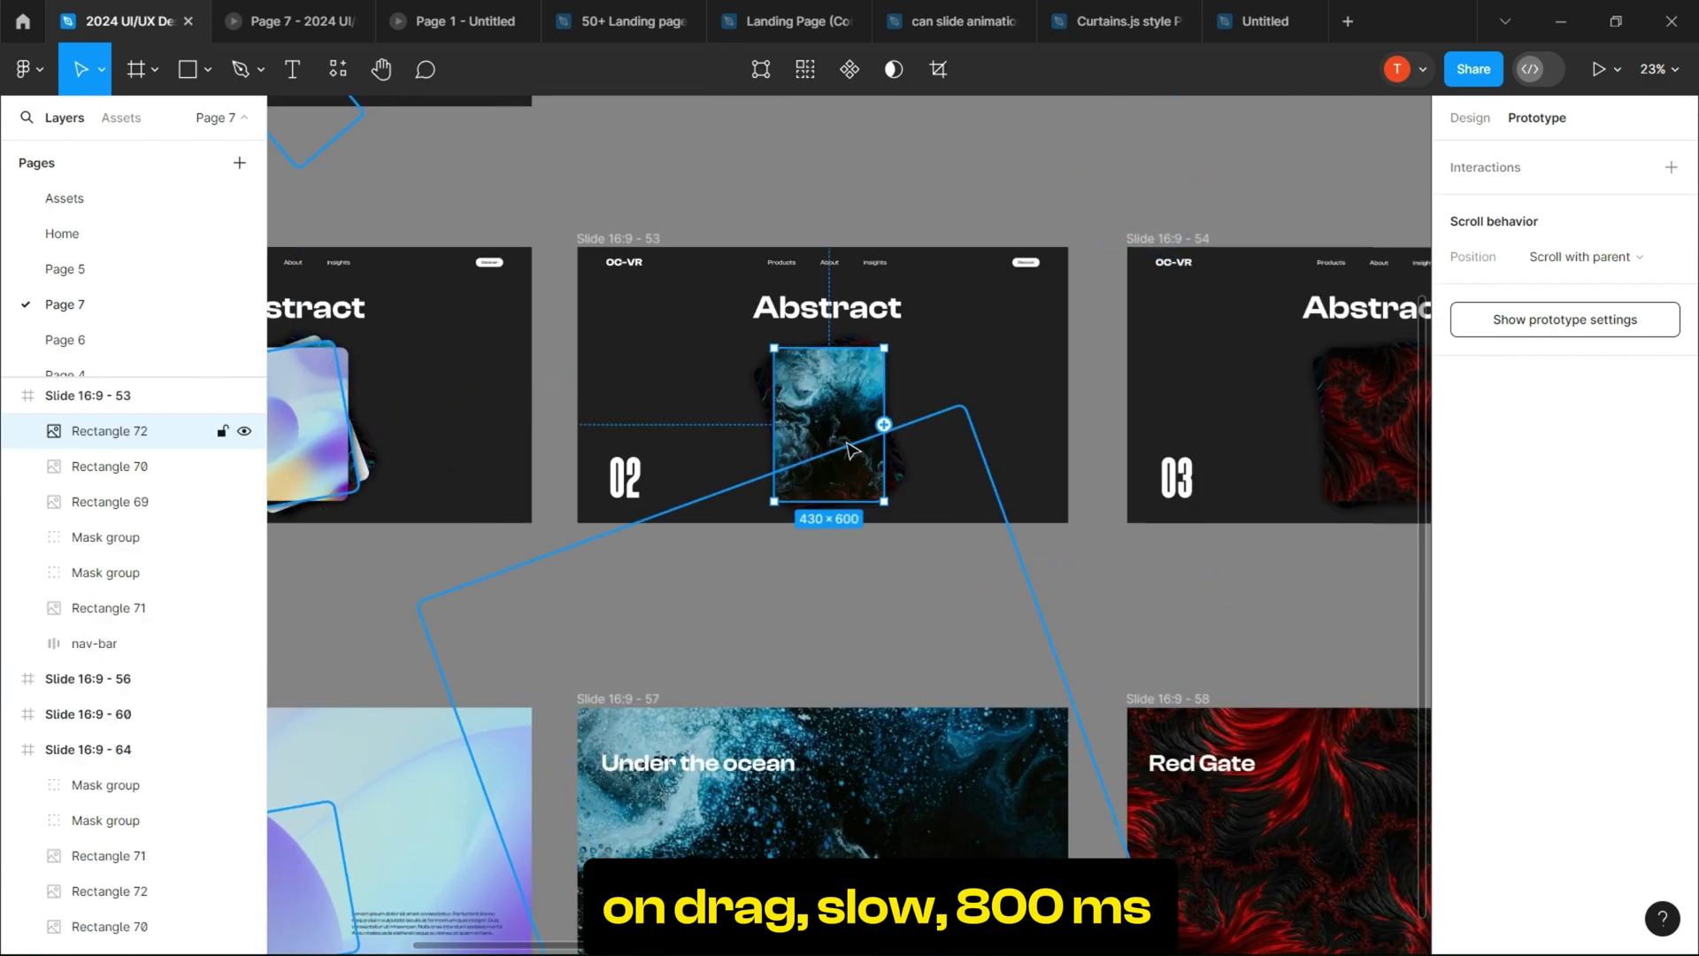
pyautogui.moveTo(871, 440); pyautogui.dragTo(668, 485)
pyautogui.moveTo(1026, 465); pyautogui.dragTo(1018, 469)
pyautogui.click(770, 491)
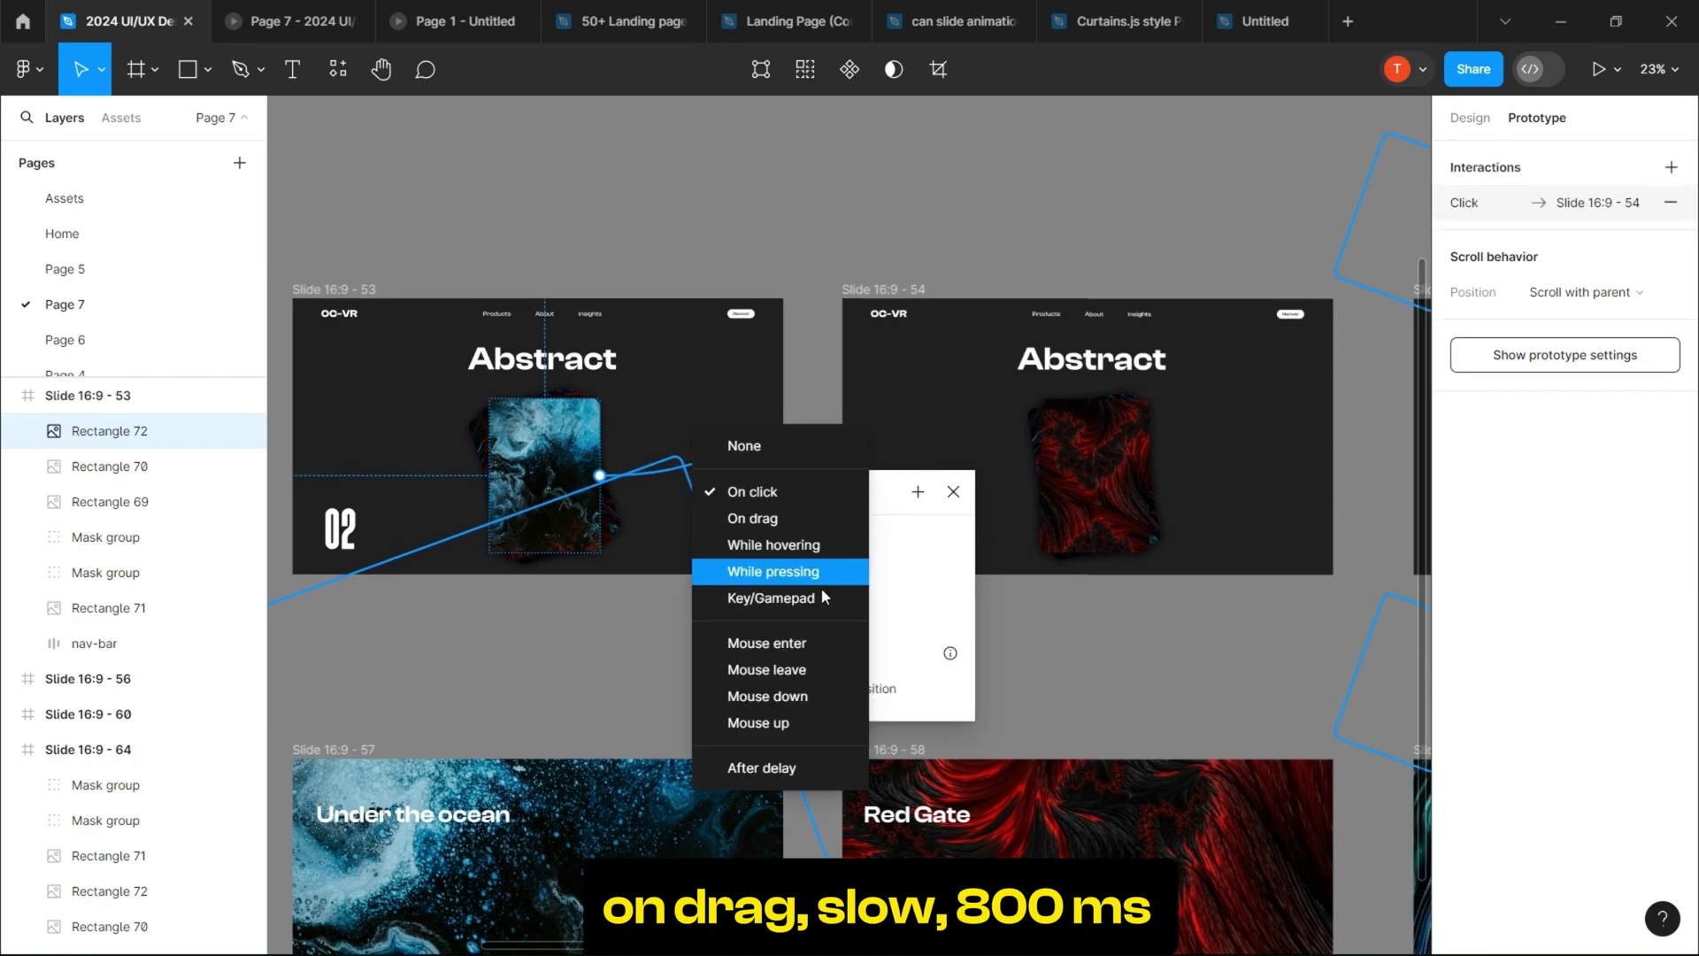
pyautogui.click(752, 521)
pyautogui.click(952, 493)
# Step: Link the front card on Slide 16:9 - 54 to Slide 16:9 - 55 with an On drag trigger
pyautogui.hscroll(5, 797, 478)
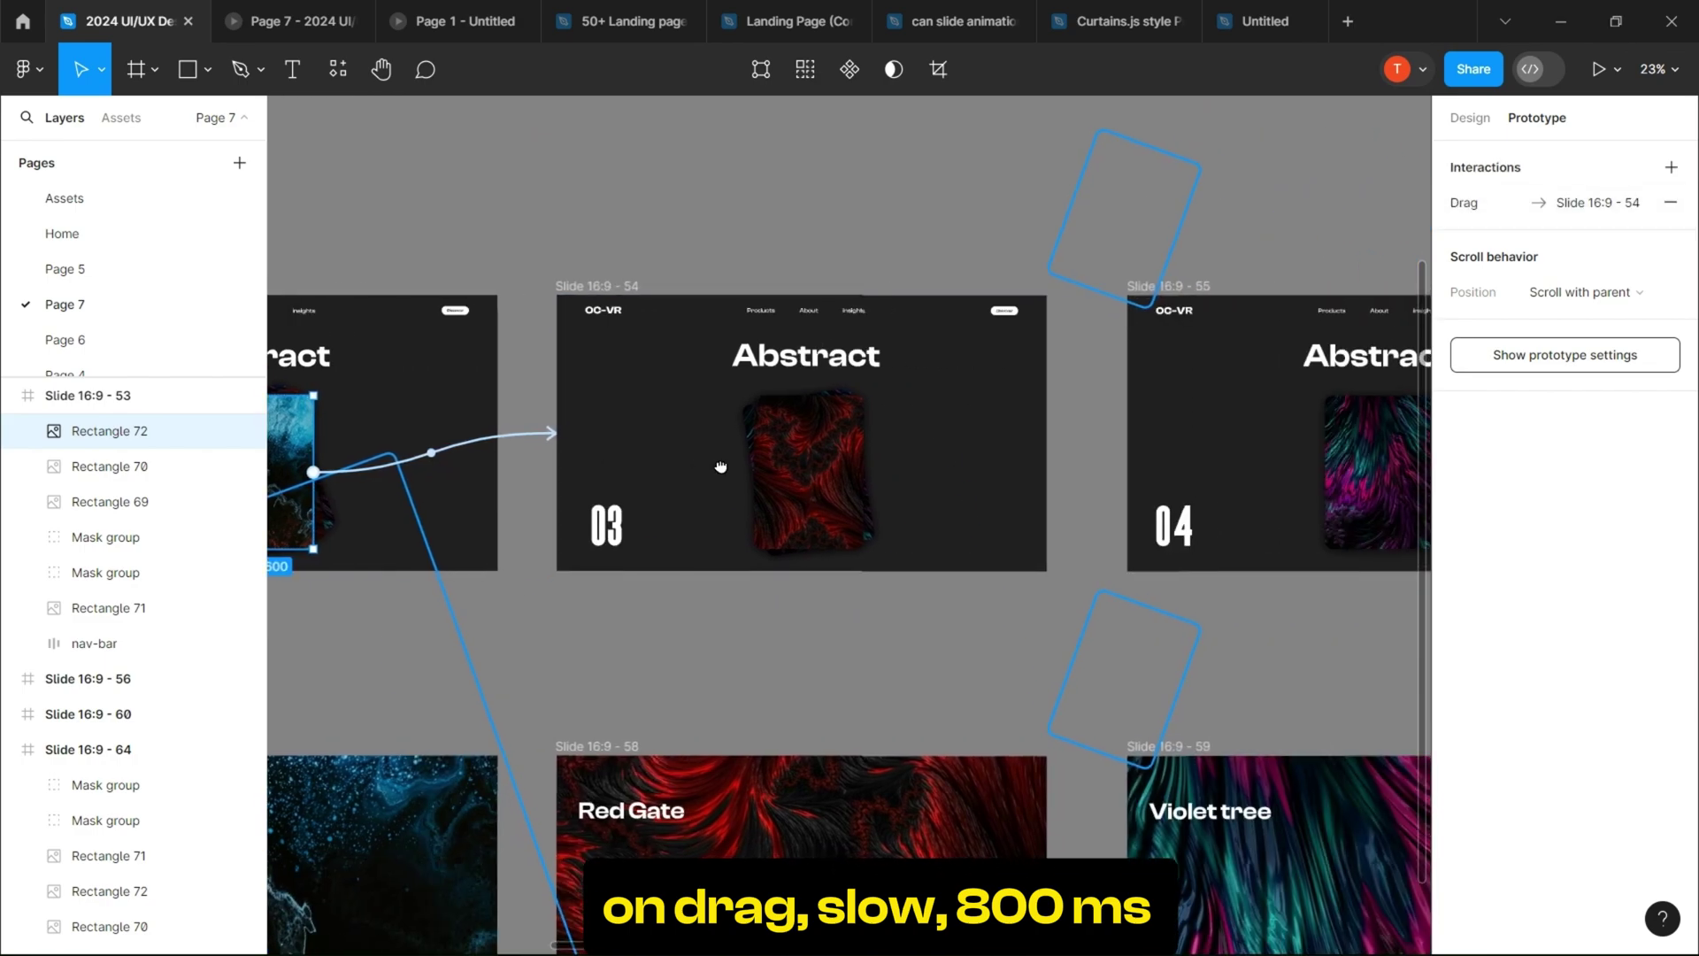
pyautogui.click(823, 469)
pyautogui.moveTo(861, 473); pyautogui.dragTo(1132, 447)
pyautogui.click(1037, 488)
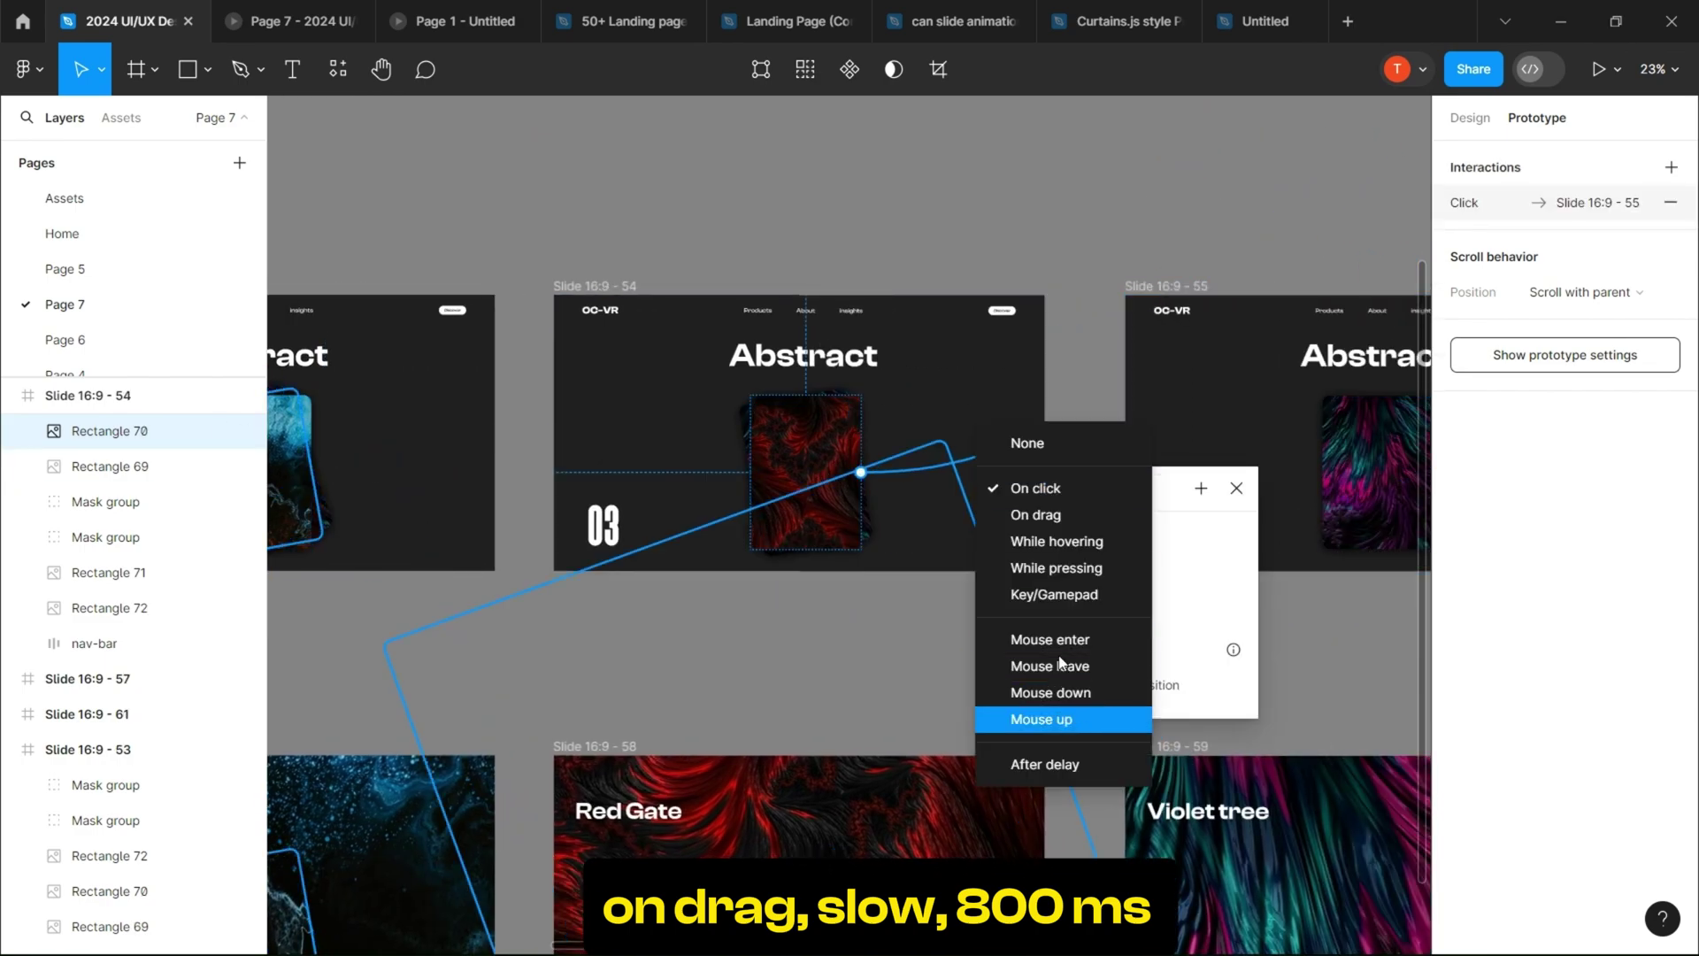
pyautogui.click(1031, 514)
pyautogui.click(1236, 488)
# Step: Link the front card on Slide 16:9 - 55 back to Slide 16:9 - 52 with an On drag trigger
pyautogui.hscroll(5, 926, 451)
pyautogui.click(925, 451)
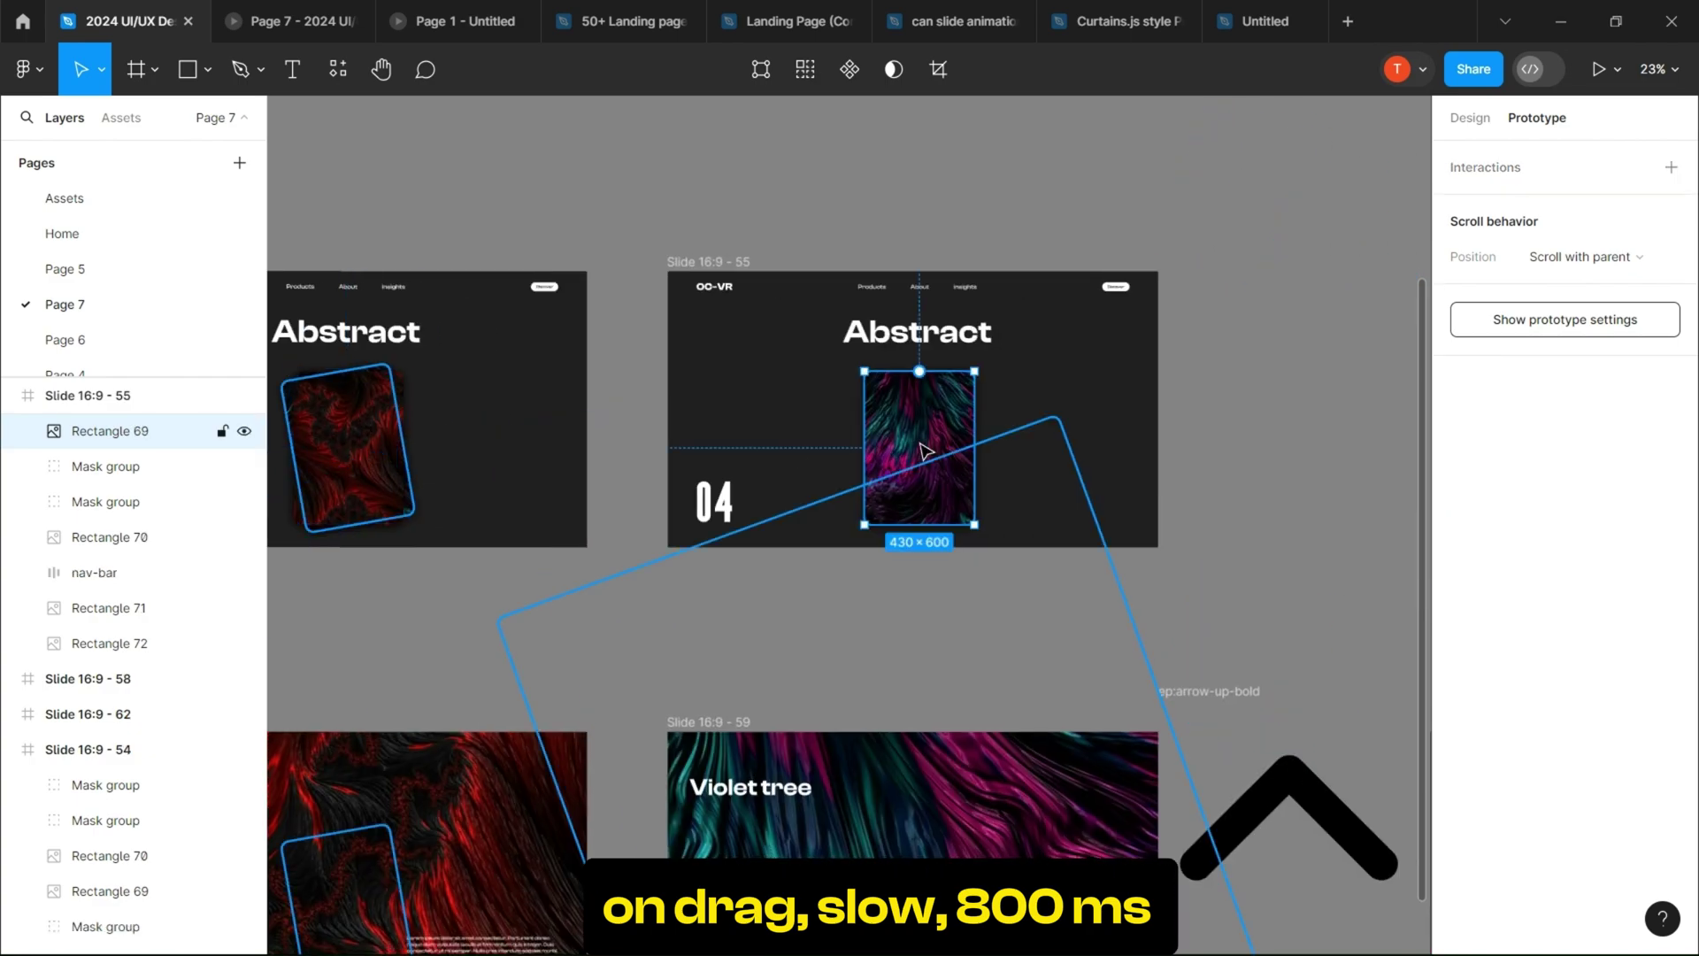
pyautogui.moveTo(919, 371); pyautogui.dragTo(864, 657)
pyautogui.click(823, 464)
pyautogui.click(808, 489)
pyautogui.click(1010, 464)
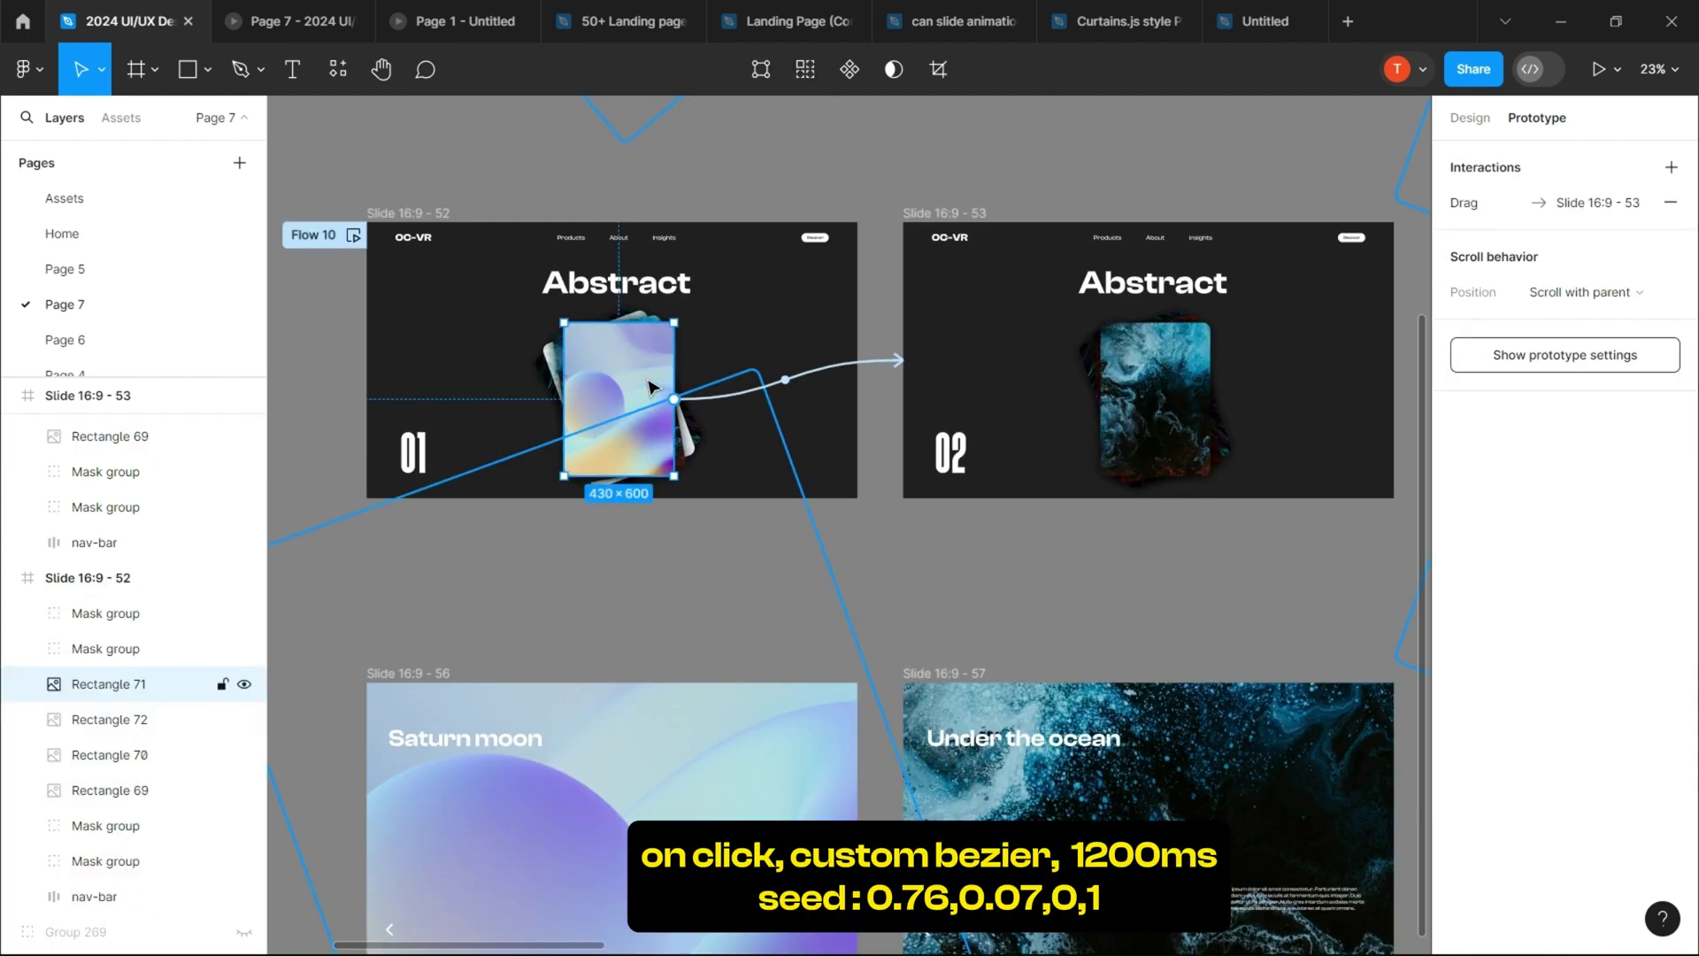
# Step: Link the front card on Slide 16:9 - 52 to Slide 16:9 - 56 on click, and copy the 0.76, 0.07, 0, 1 easing text
pyautogui.moveTo(675, 400); pyautogui.dragTo(637, 699)
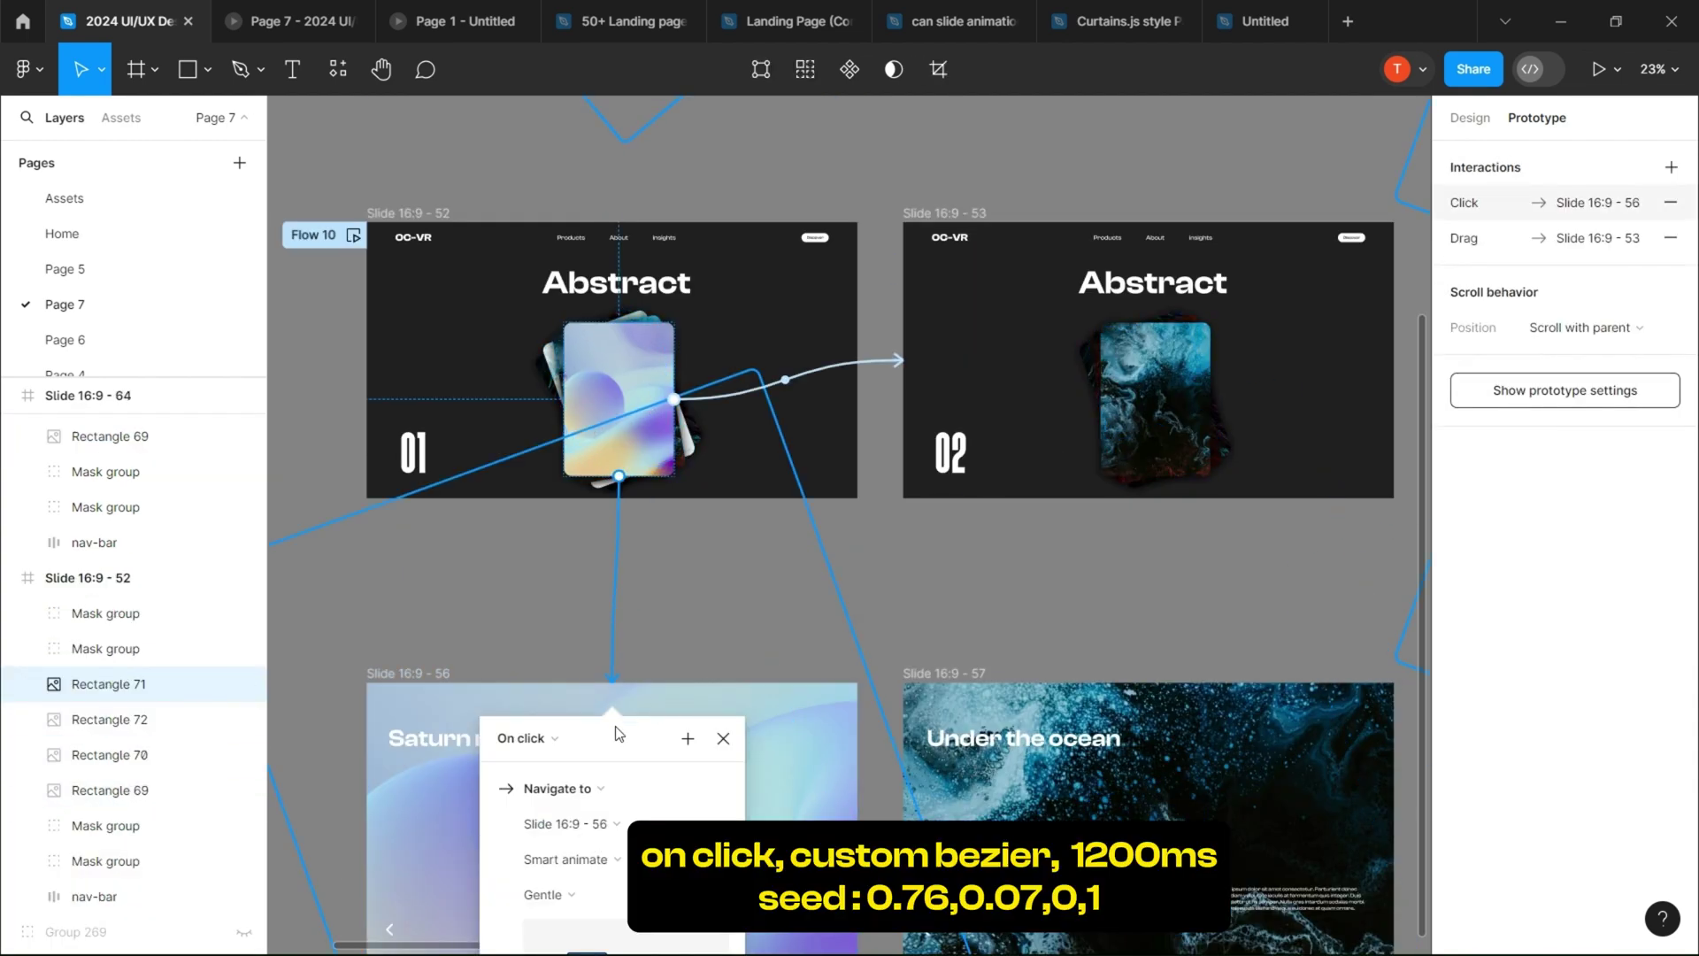
pyautogui.moveTo(805, 485); pyautogui.dragTo(872, 419)
pyautogui.moveTo(588, 306); pyautogui.dragTo(975, 510)
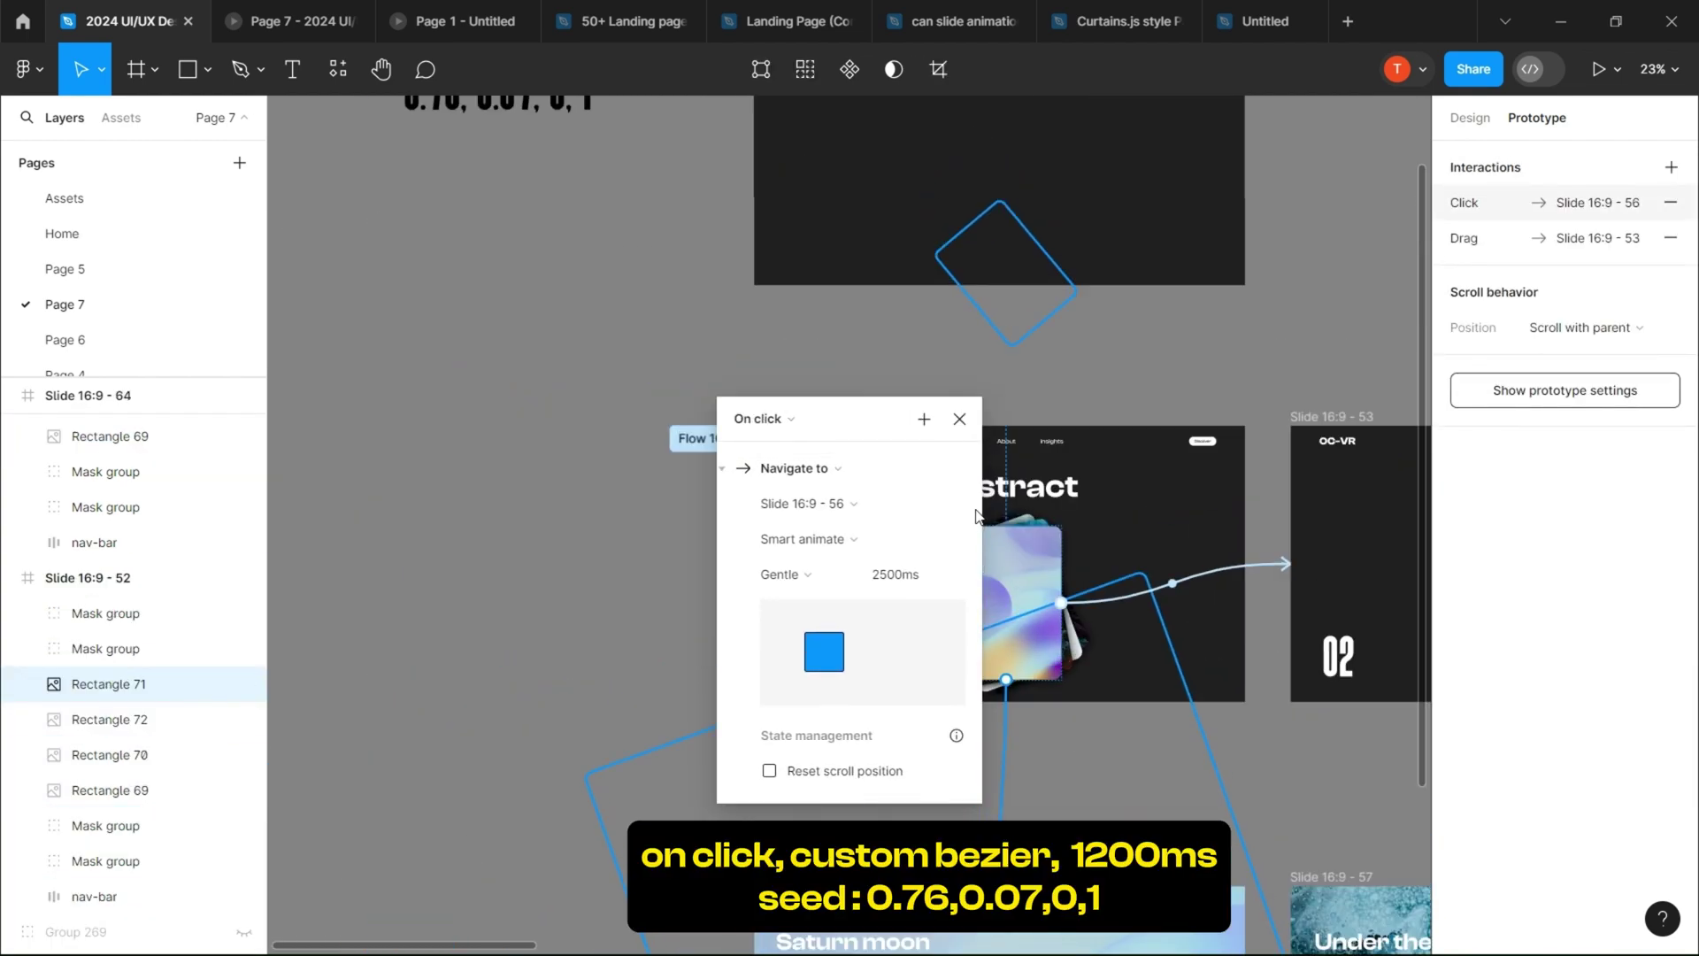
pyautogui.click(518, 111)
# Step: Set the click transition from the 01 card to Slide 16:9 - 56 to a custom bezier of 0.76, 0.07, 0, 1 lasting 1200 ms
pyautogui.moveTo(828, 446); pyautogui.dragTo(527, 290)
pyautogui.click(737, 460)
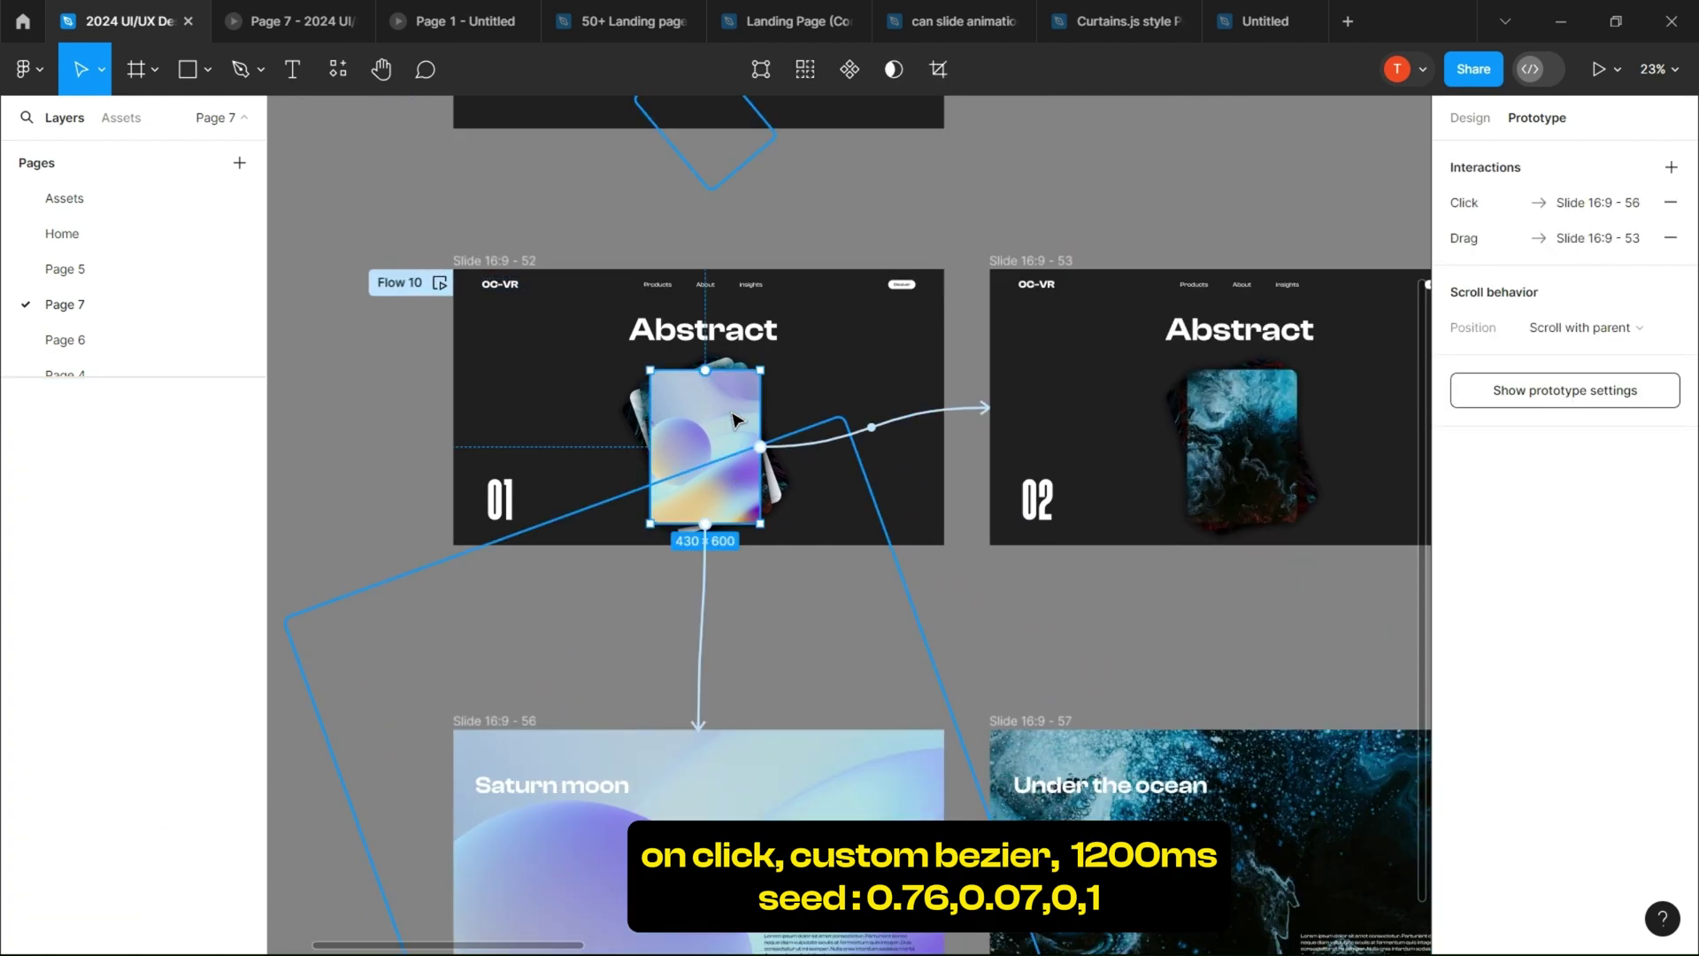
pyautogui.click(700, 618)
pyautogui.click(1022, 537)
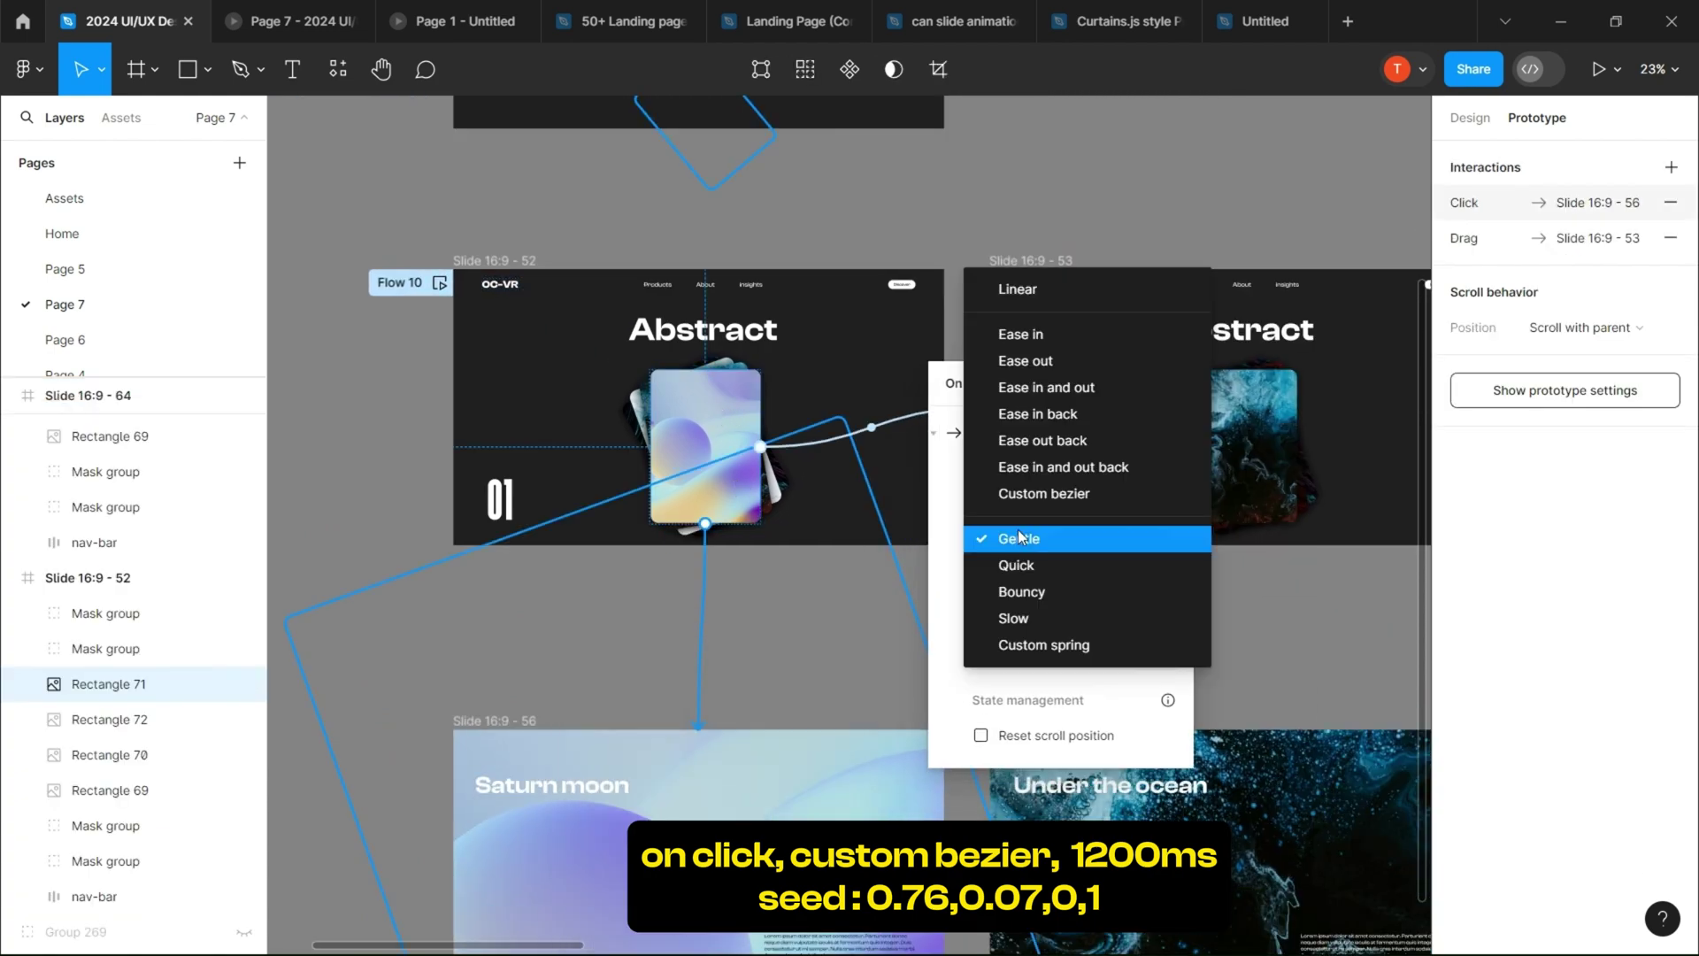
pyautogui.click(1051, 497)
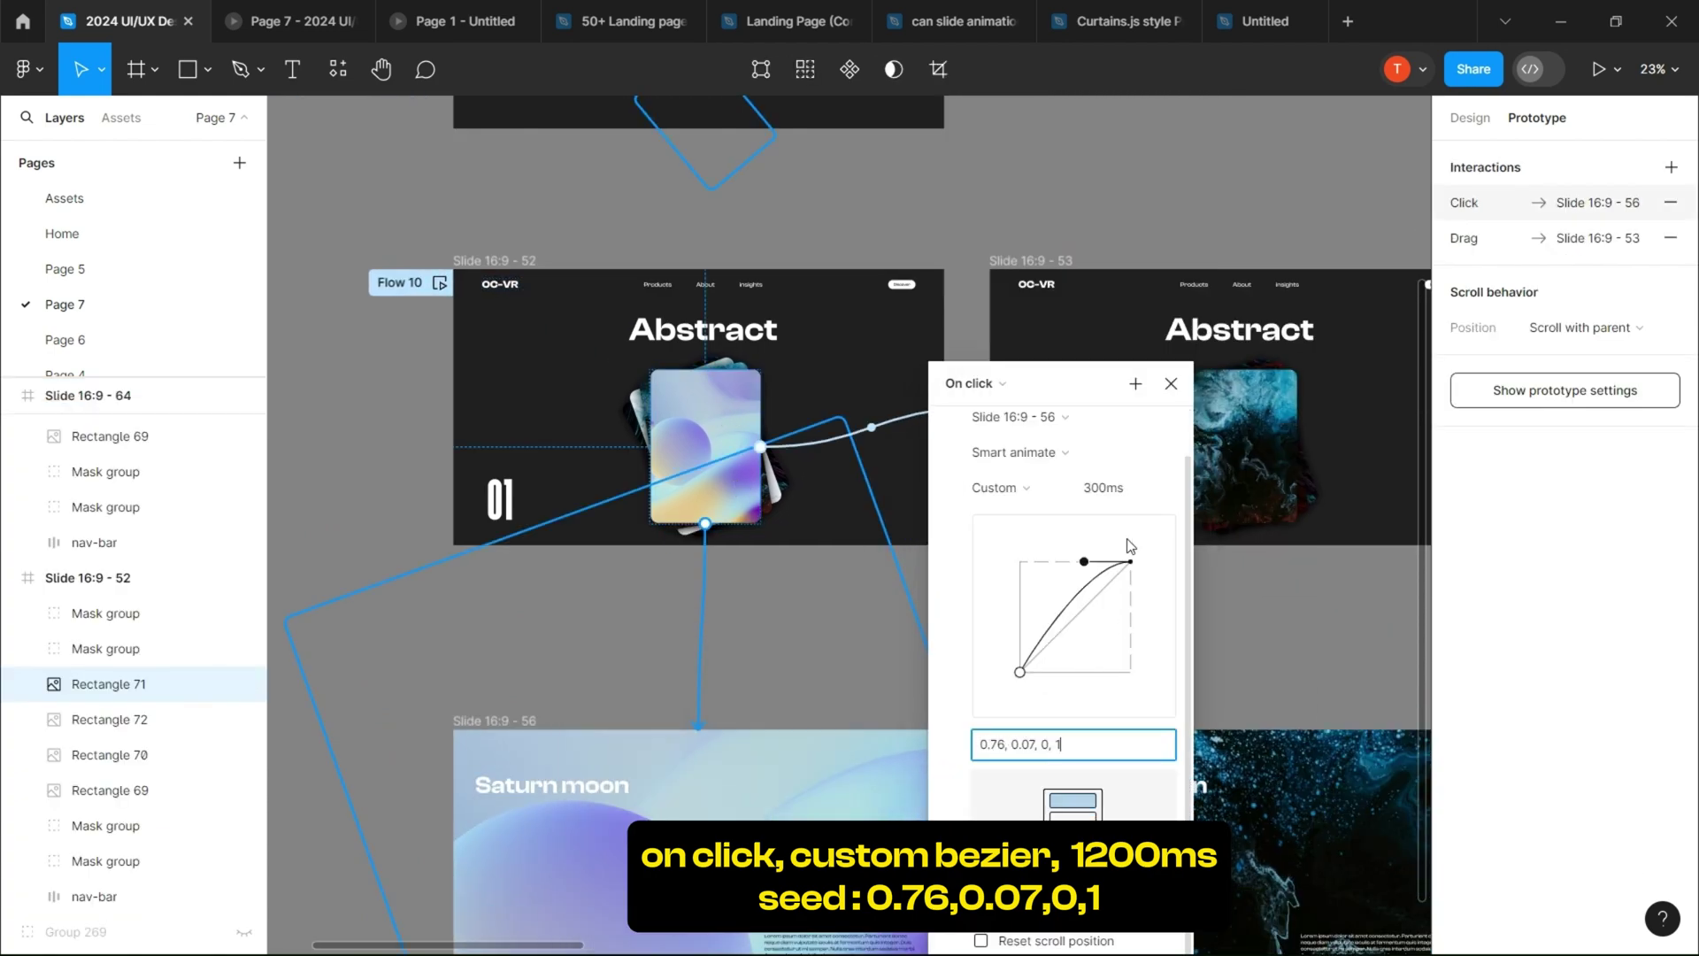
pyautogui.click(1171, 384)
# Step: Link the front card on Slide 16:9 - 53 to Slide 16:9 - 57 on click with the 1200 ms custom bezier
pyautogui.scroll(-2, 876, 398)
pyautogui.hscroll(4, 876, 398)
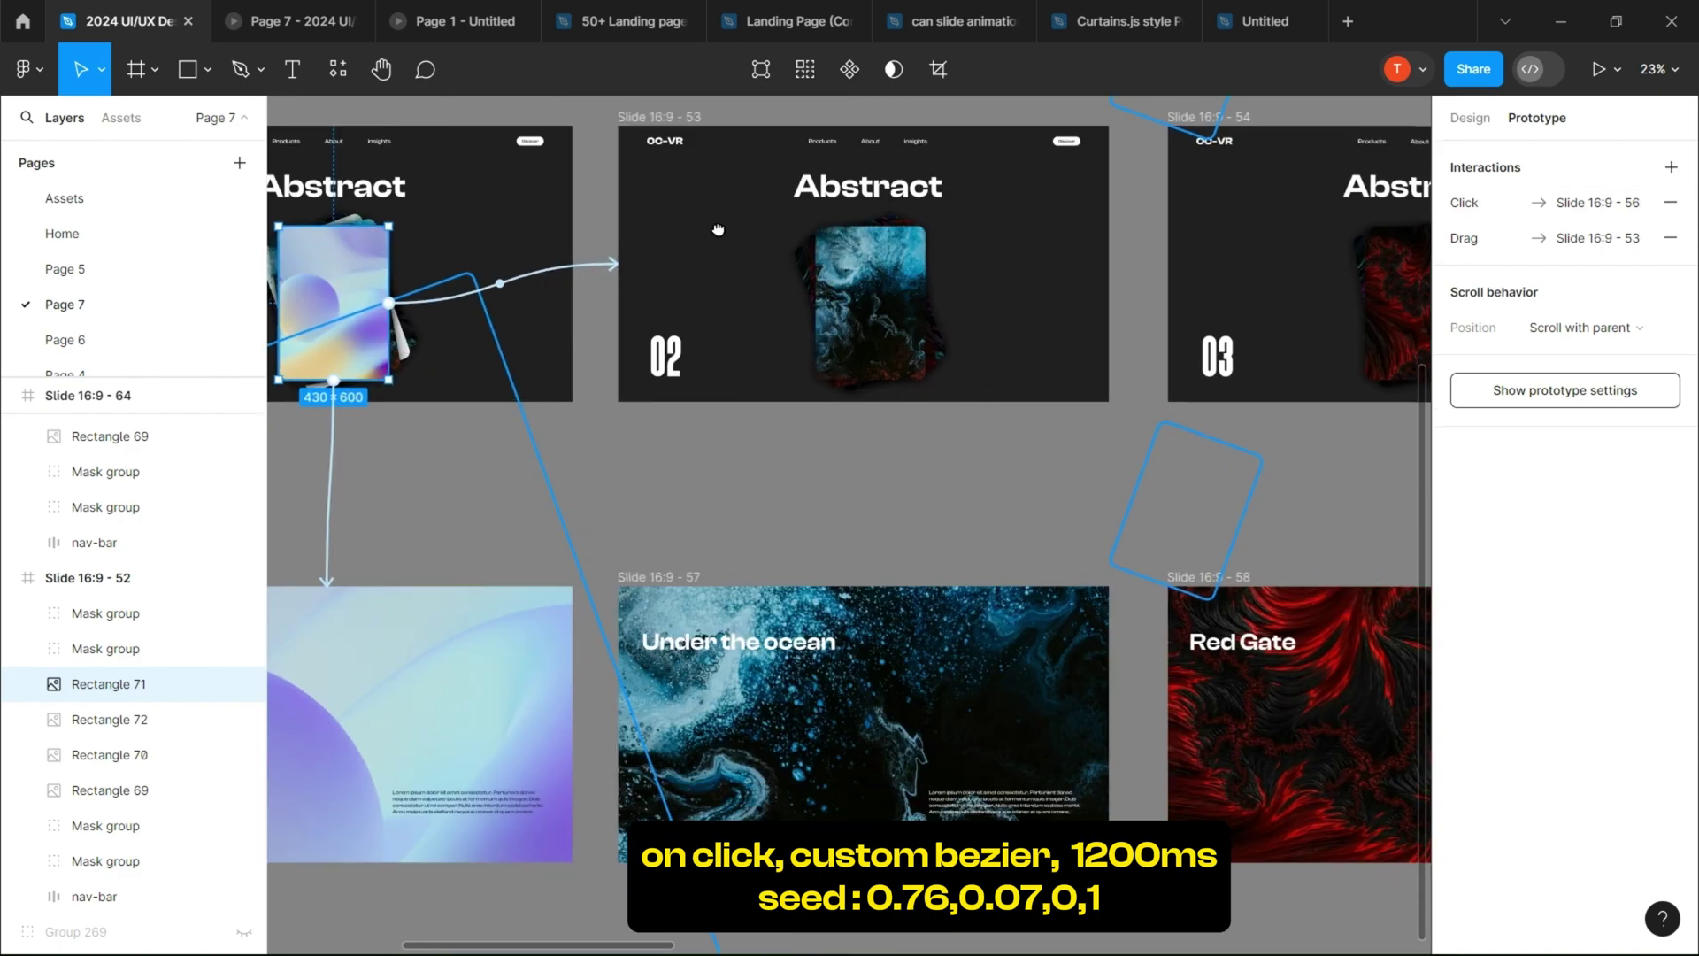
pyautogui.click(881, 305)
pyautogui.moveTo(859, 509); pyautogui.dragTo(872, 610)
pyautogui.moveTo(957, 489); pyautogui.dragTo(740, 388)
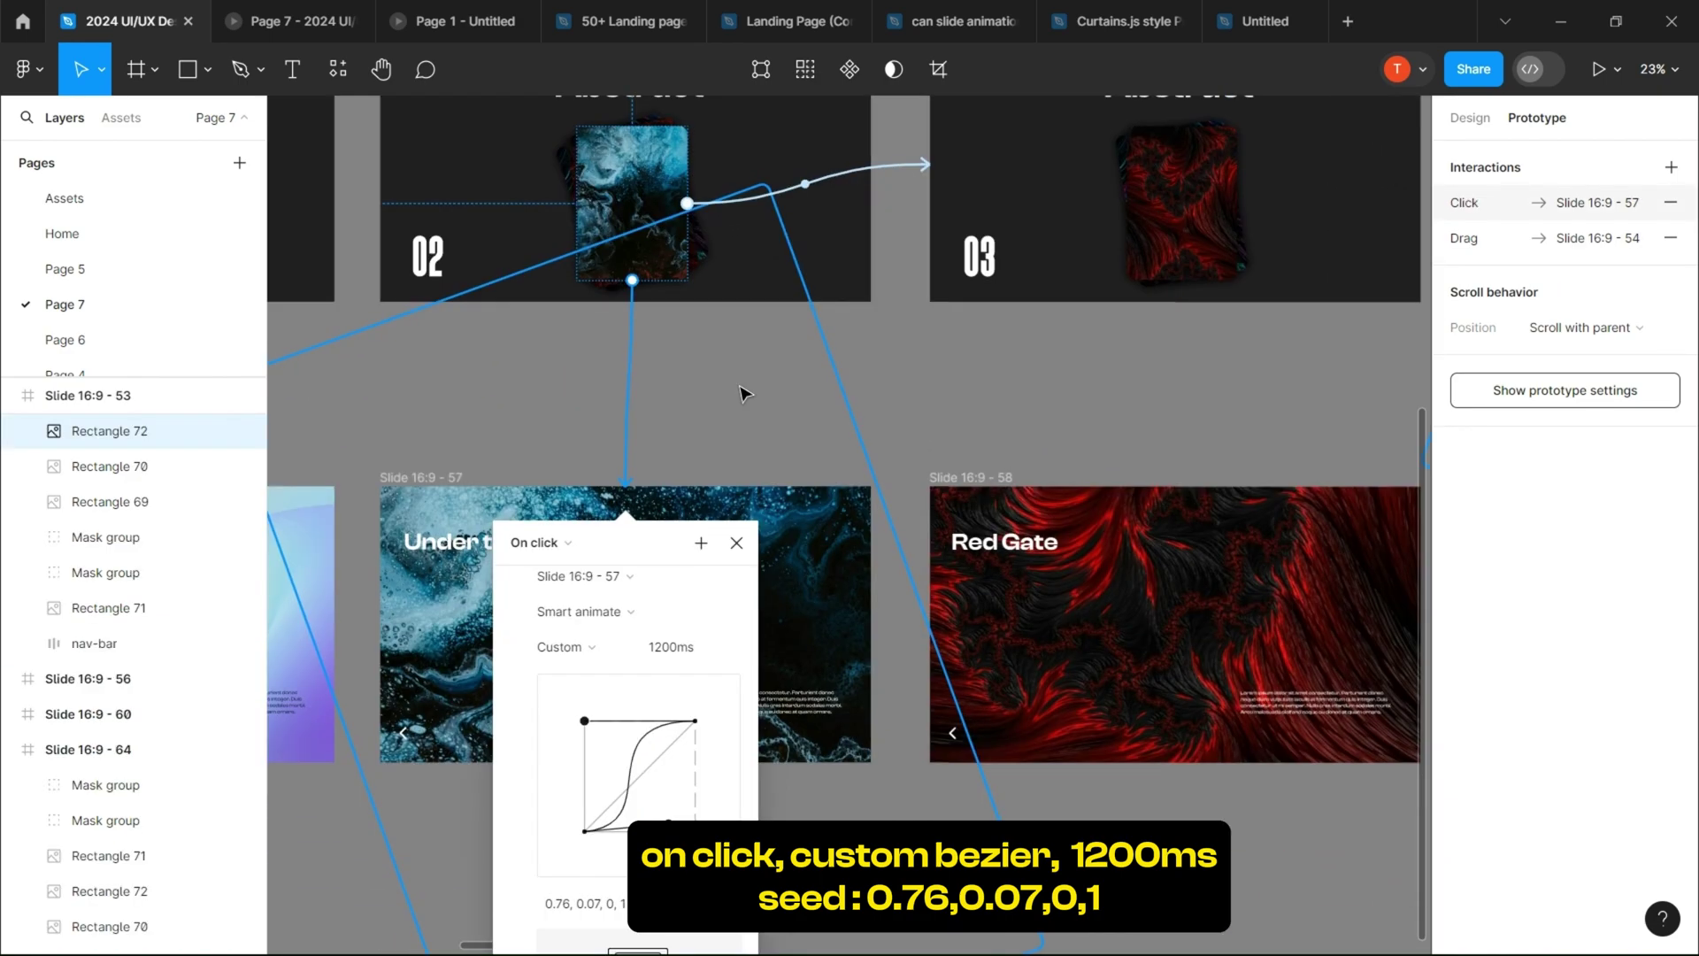
# Step: Link the front cards on Slides 16:9 - 54 and 55 to Slides 16:9 - 58 and 59, respectively, on click
pyautogui.click(1181, 234)
pyautogui.moveTo(1181, 281); pyautogui.dragTo(1217, 527)
pyautogui.hscroll(3, 1159, 539)
pyautogui.click(1225, 217)
pyautogui.click(796, 409)
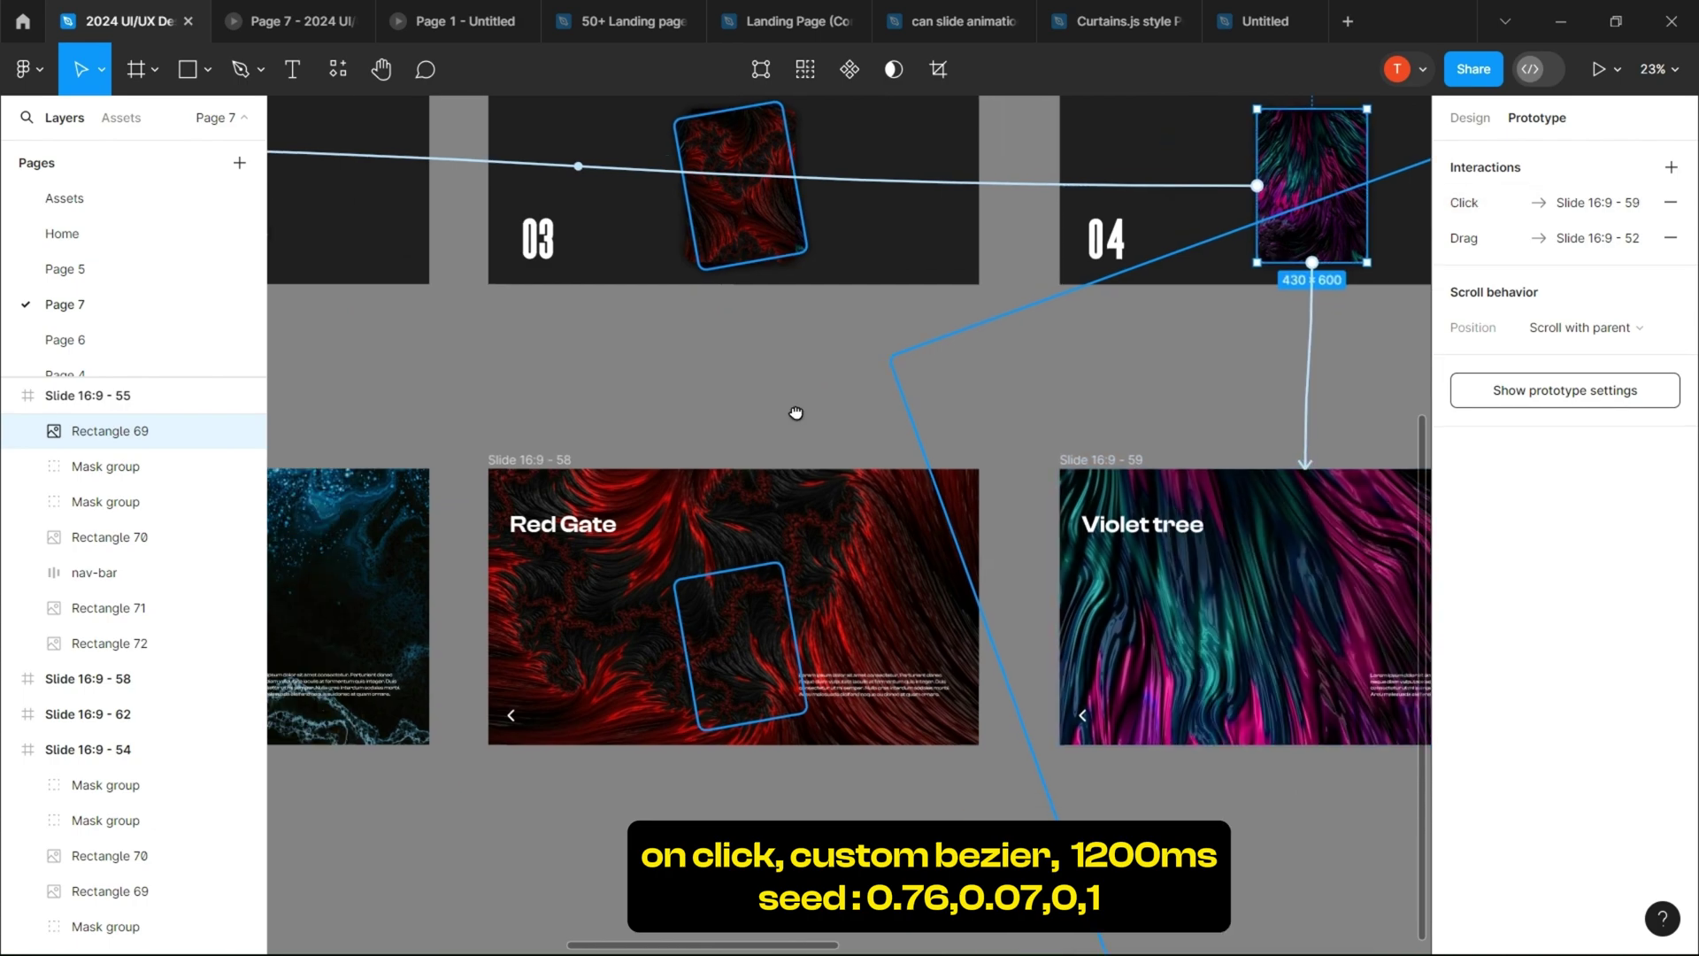
# Step: Link the back arrows on Slides 16:9 - 56 and 57 to Slides 16:9 - 52 and 53, respectively, on click
pyautogui.hscroll(-5, 796, 409)
pyautogui.click(412, 538)
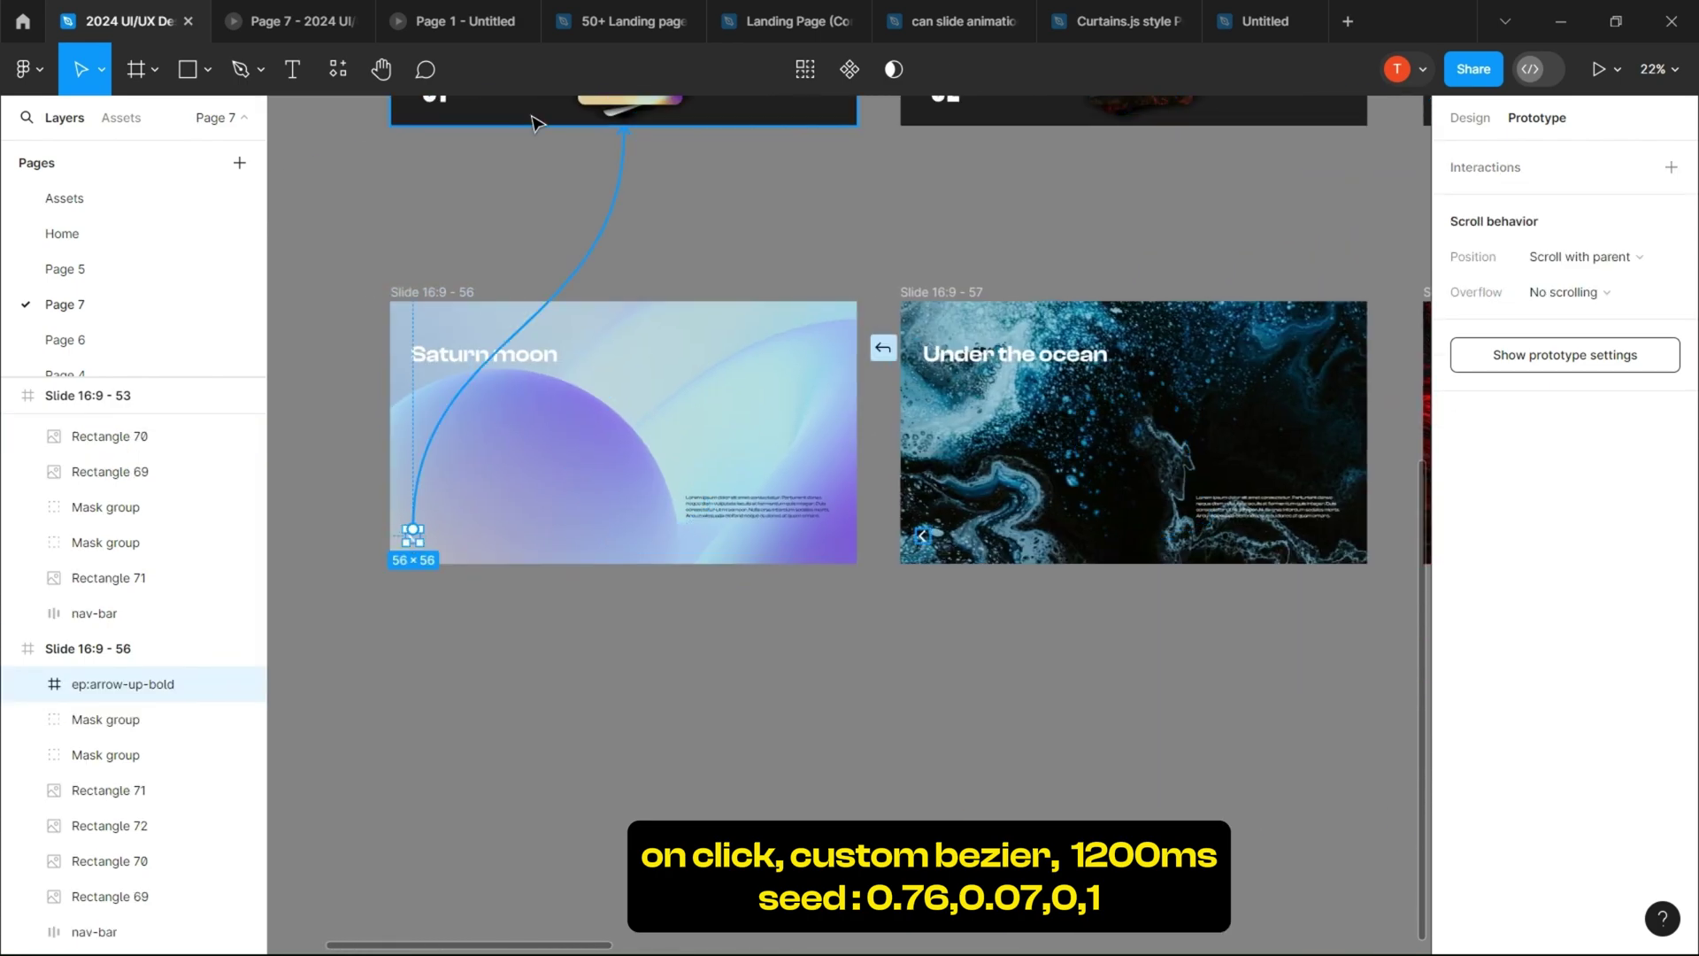
pyautogui.moveTo(531, 122); pyautogui.dragTo(533, 124)
pyautogui.click(803, 285)
pyautogui.scroll(3, 864, 521)
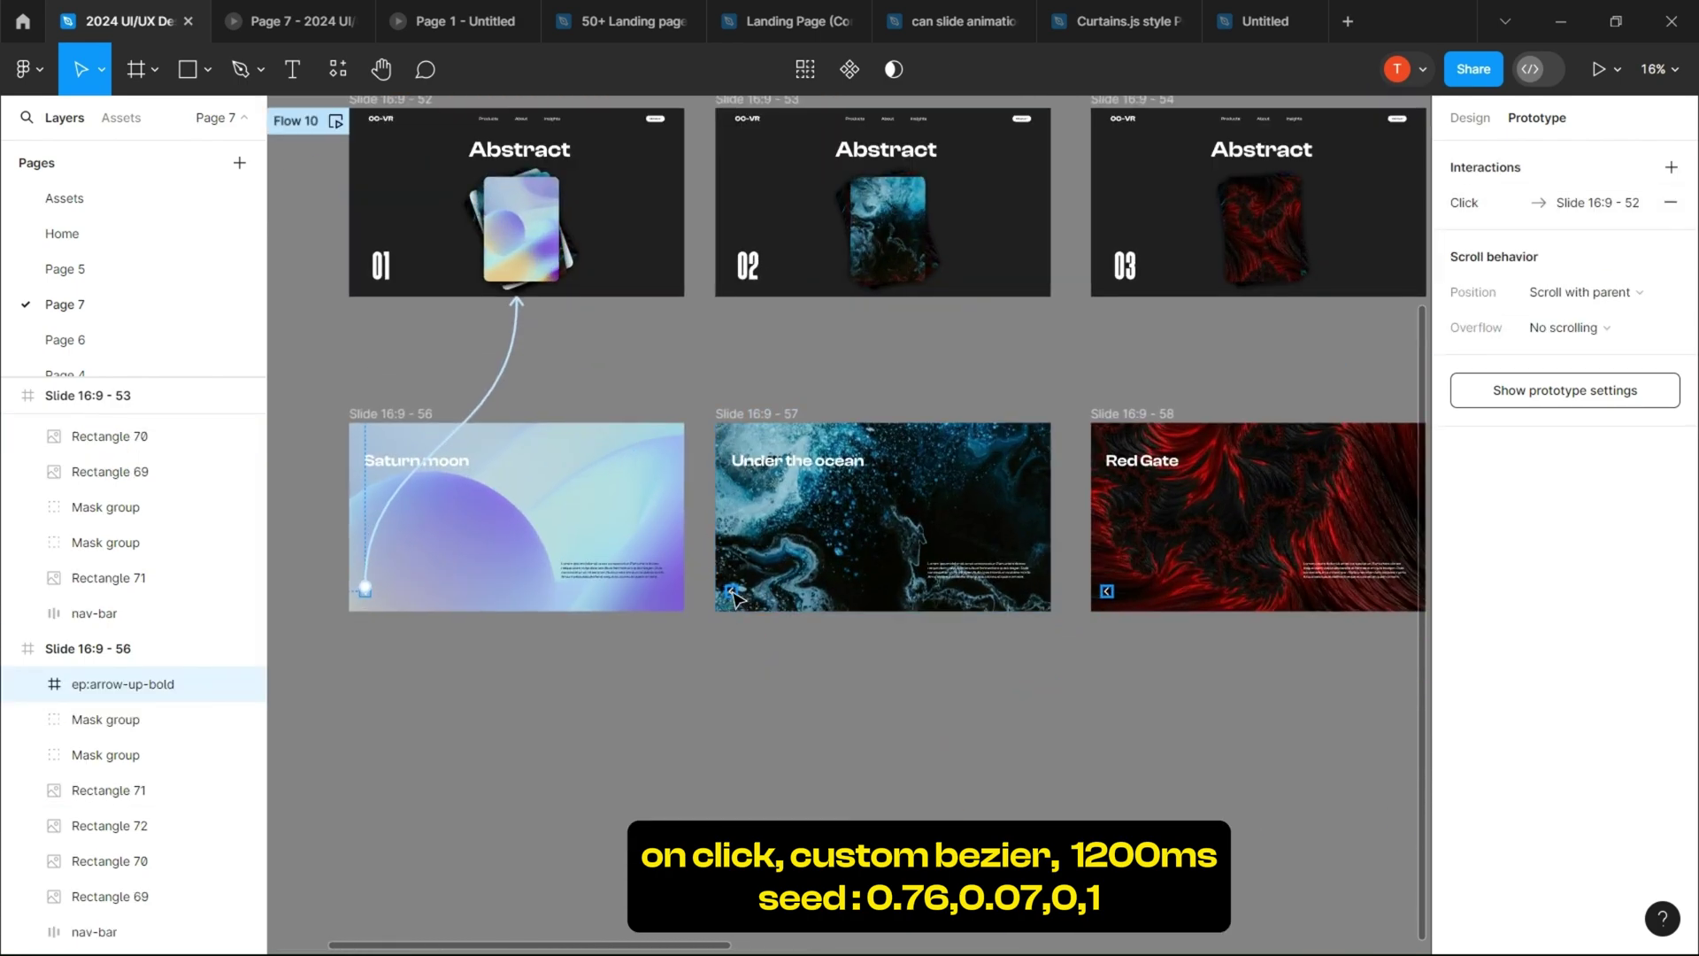
pyautogui.click(731, 590)
pyautogui.moveTo(731, 586); pyautogui.dragTo(889, 252)
pyautogui.click(1022, 316)
# Step: Link the back arrows on Slides 16:9 - 58 and 59 to Slides 16:9 - 54 and 55, respectively, on click
pyautogui.click(1107, 590)
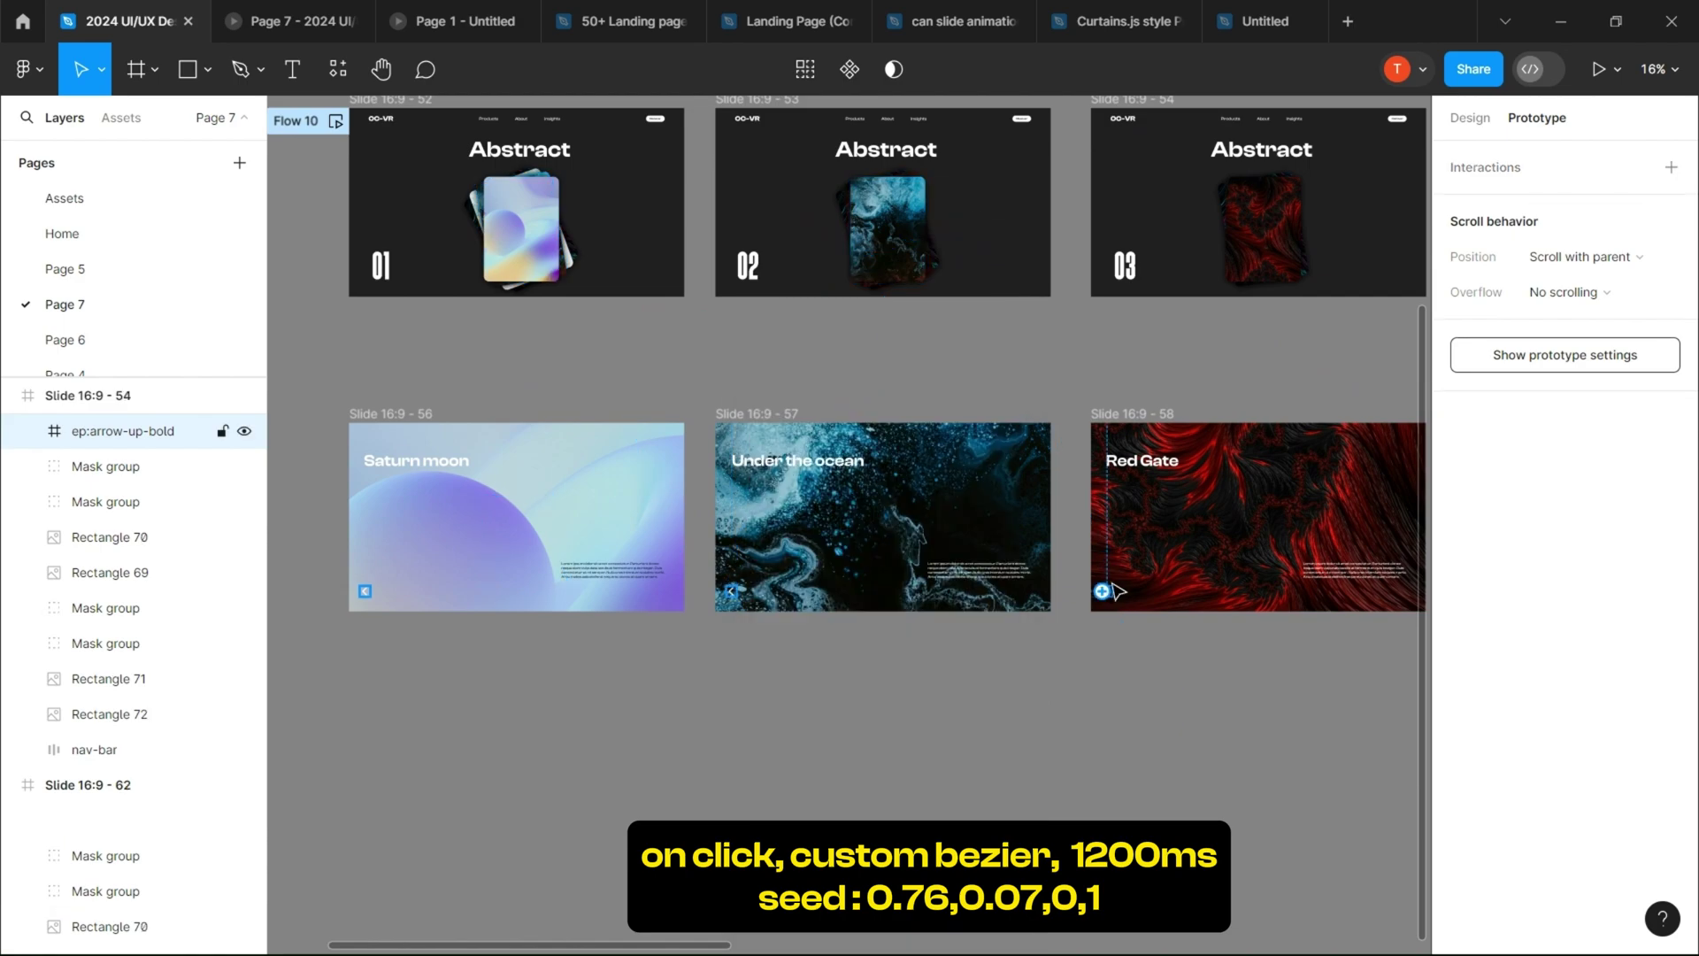
pyautogui.moveTo(1107, 588); pyautogui.dragTo(1208, 299)
pyautogui.click(1271, 387)
pyautogui.hscroll(5, 1018, 434)
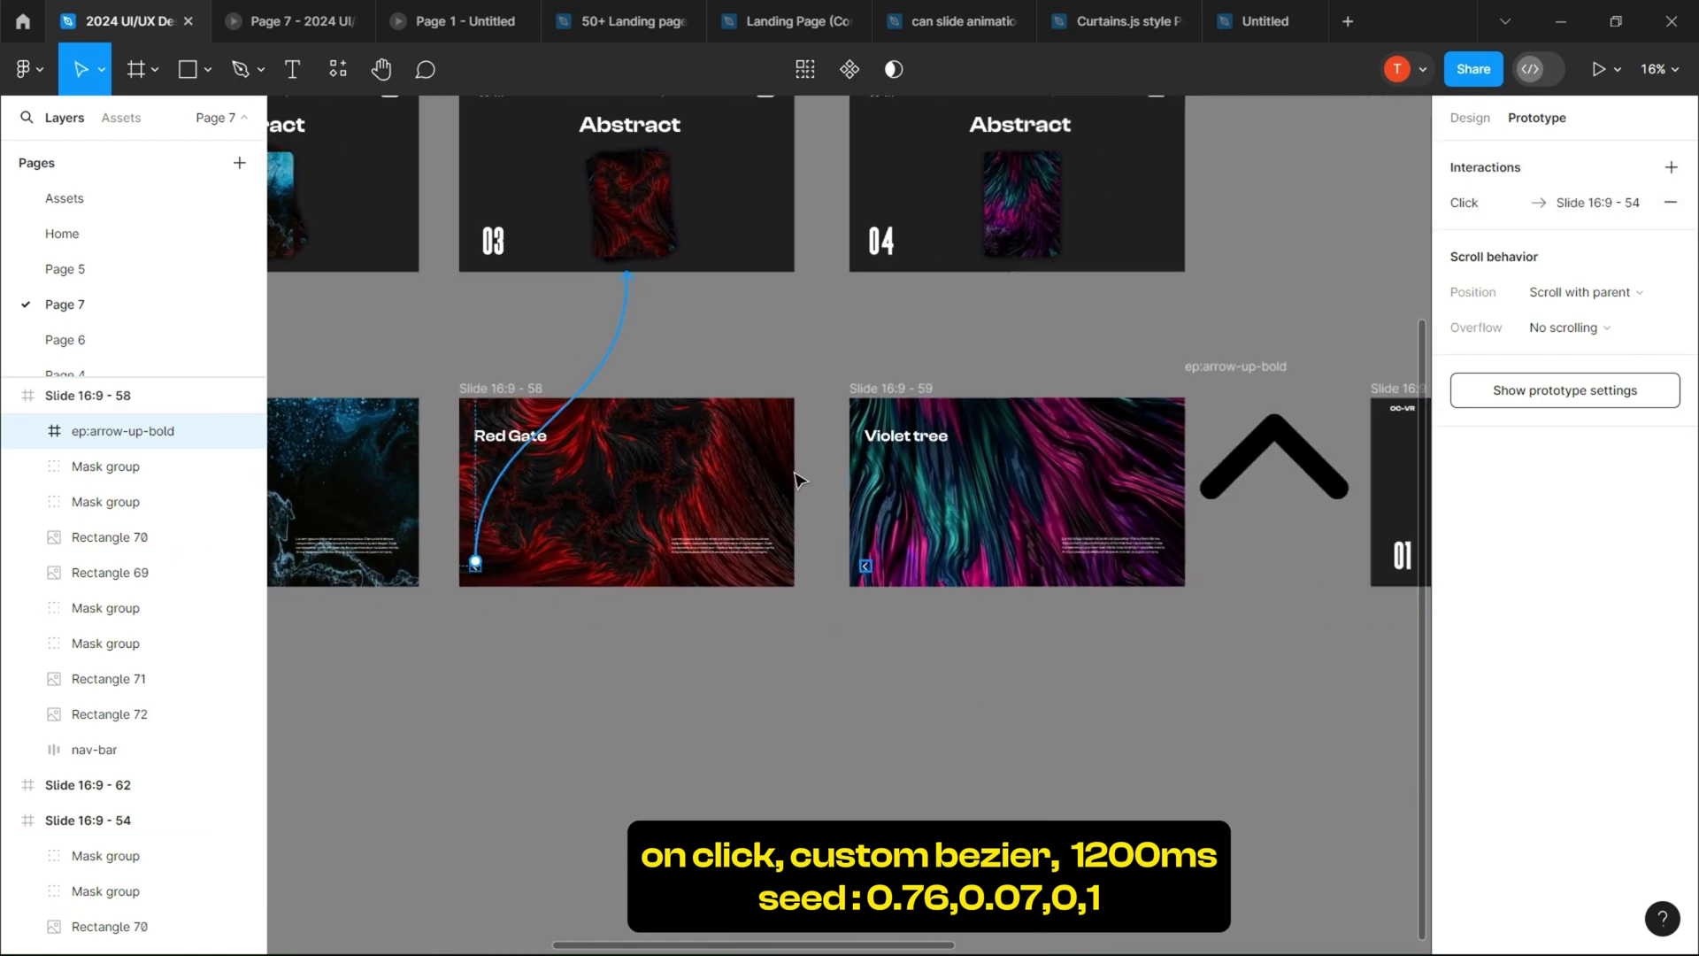
pyautogui.click(865, 563)
pyautogui.moveTo(862, 566); pyautogui.dragTo(910, 237)
# Step: Make the intro frame Slide 16:9 - 64 a flow starting point and preview the flow from it
pyautogui.moveTo(687, 297); pyautogui.dragTo(1336, 729)
pyautogui.click(412, 226)
pyautogui.click(1671, 166)
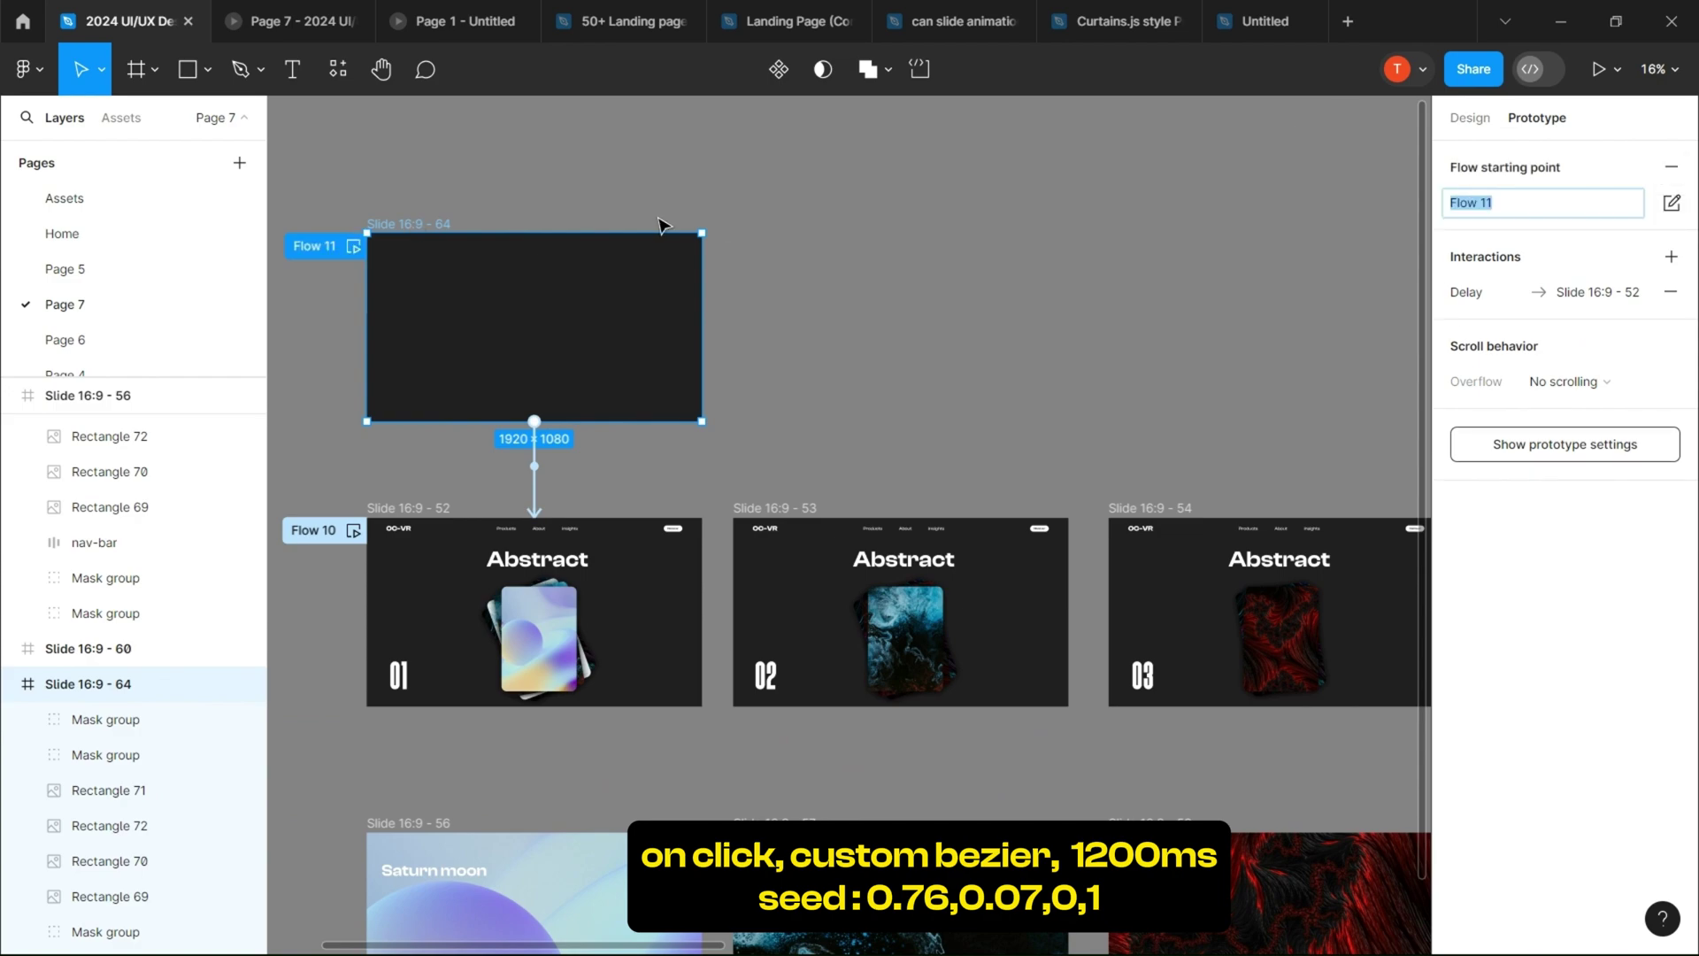
pyautogui.click(353, 247)
pyautogui.click(1356, 141)
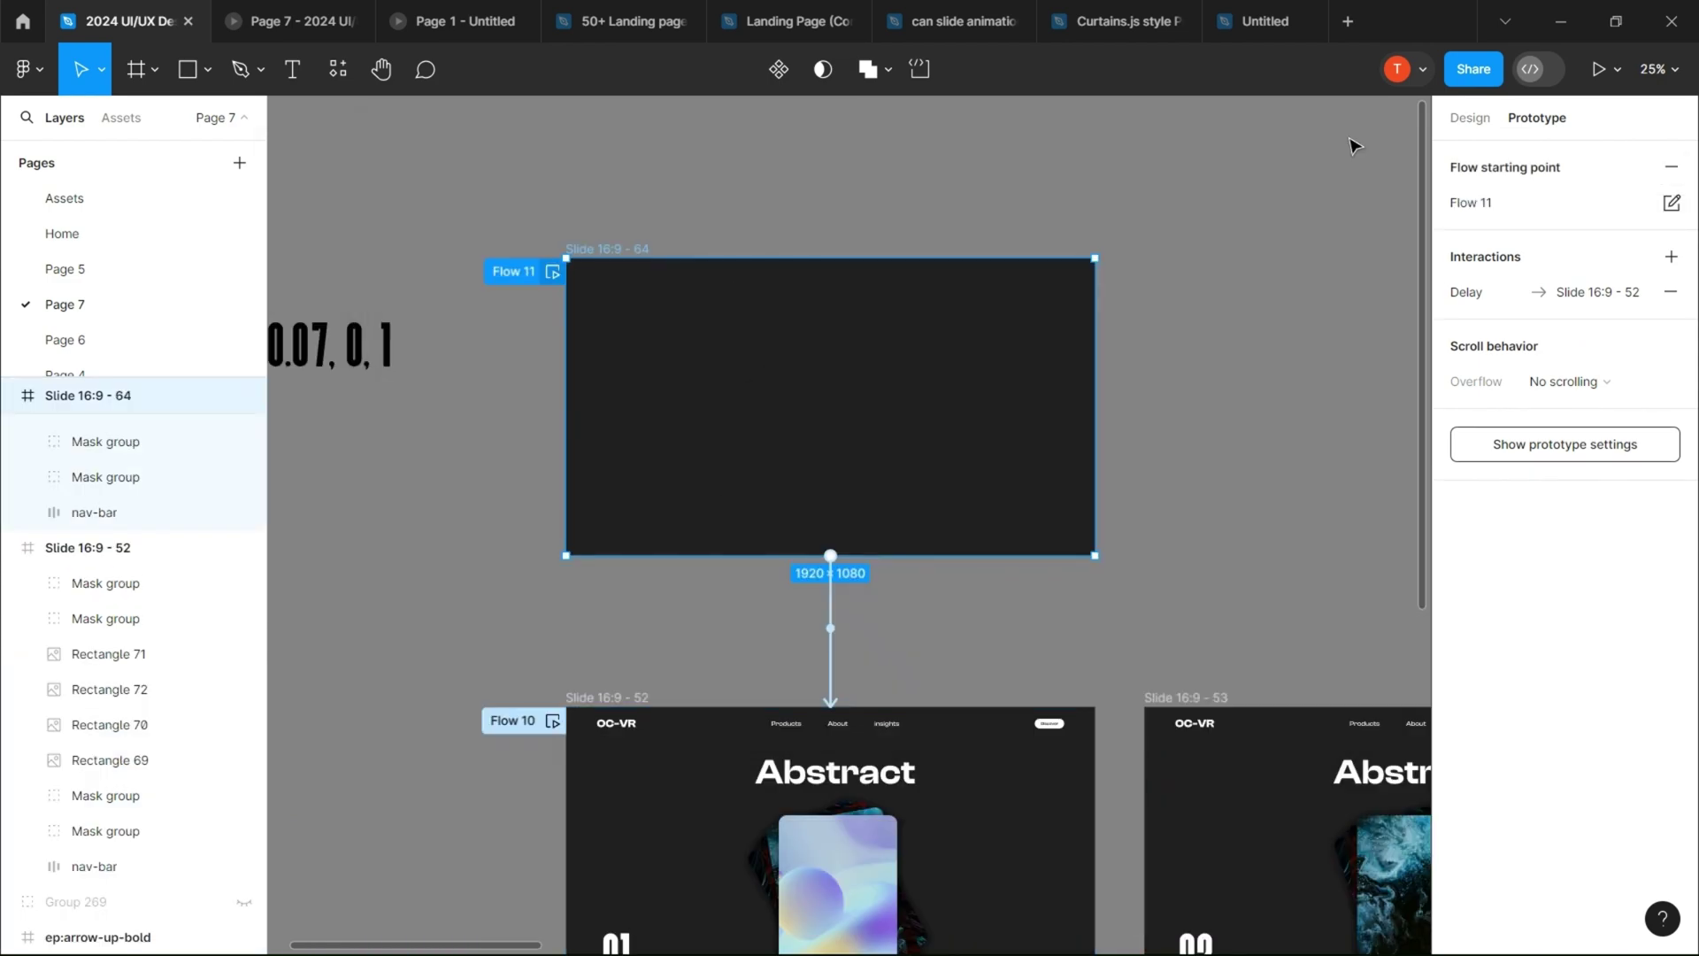
# Step: Open the duration of the transition from Slide 16:9 - 64 to Slide 16:9 - 52 for editing
pyautogui.click(831, 655)
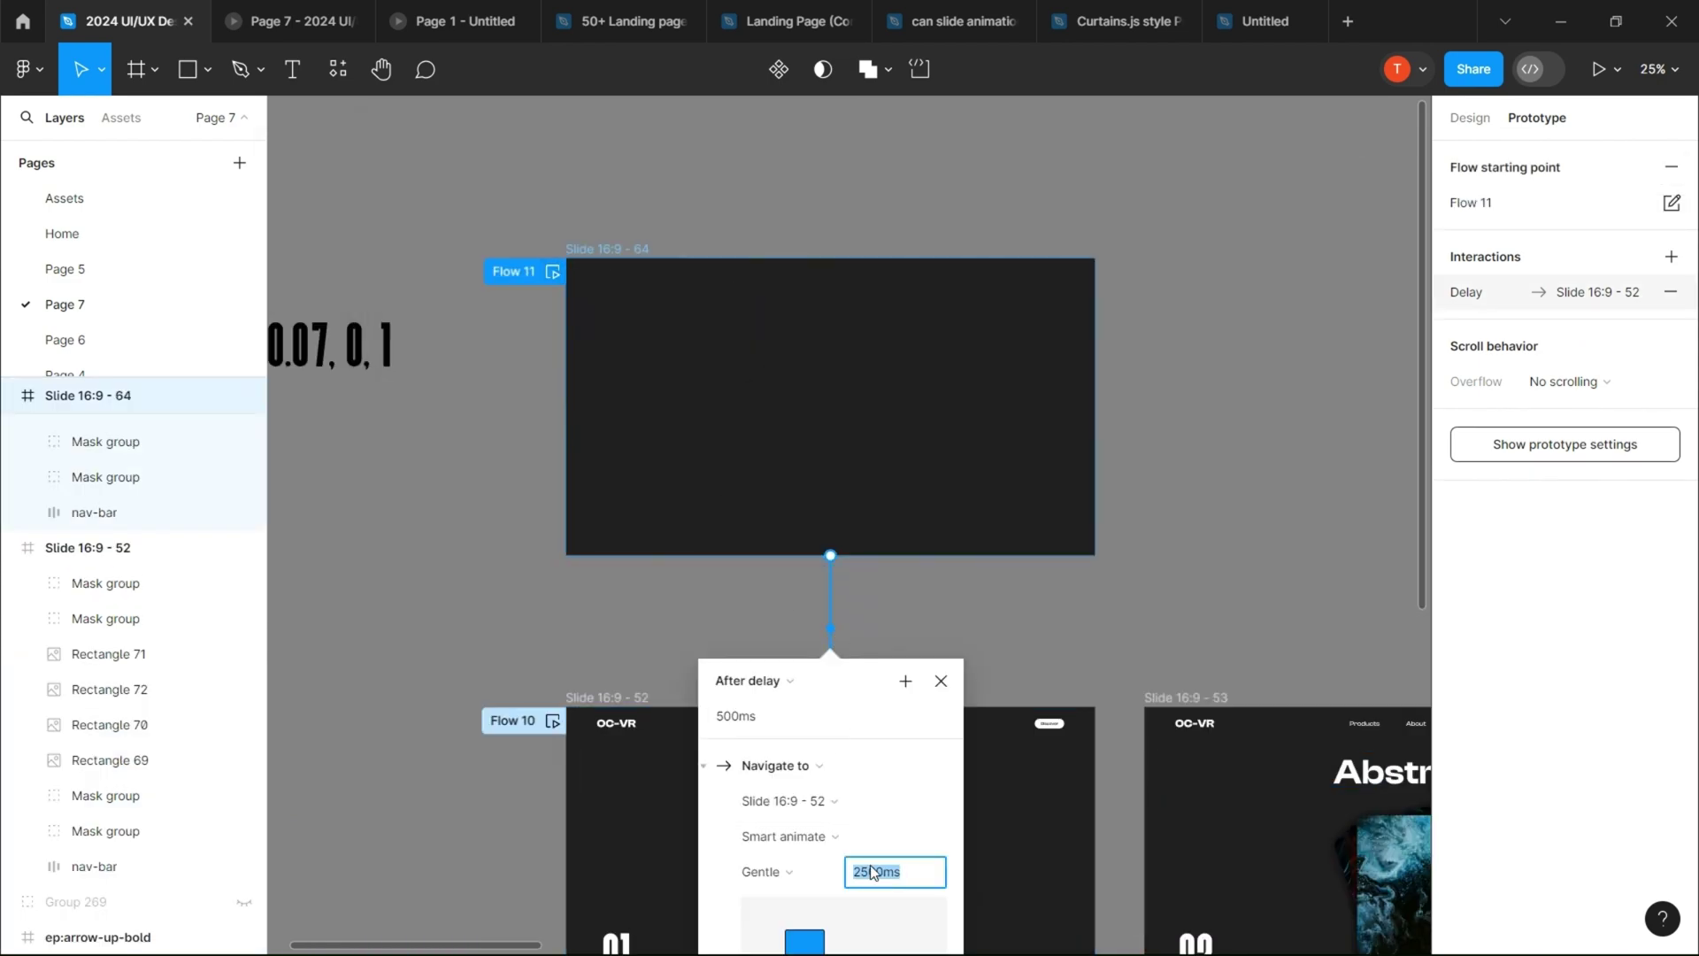